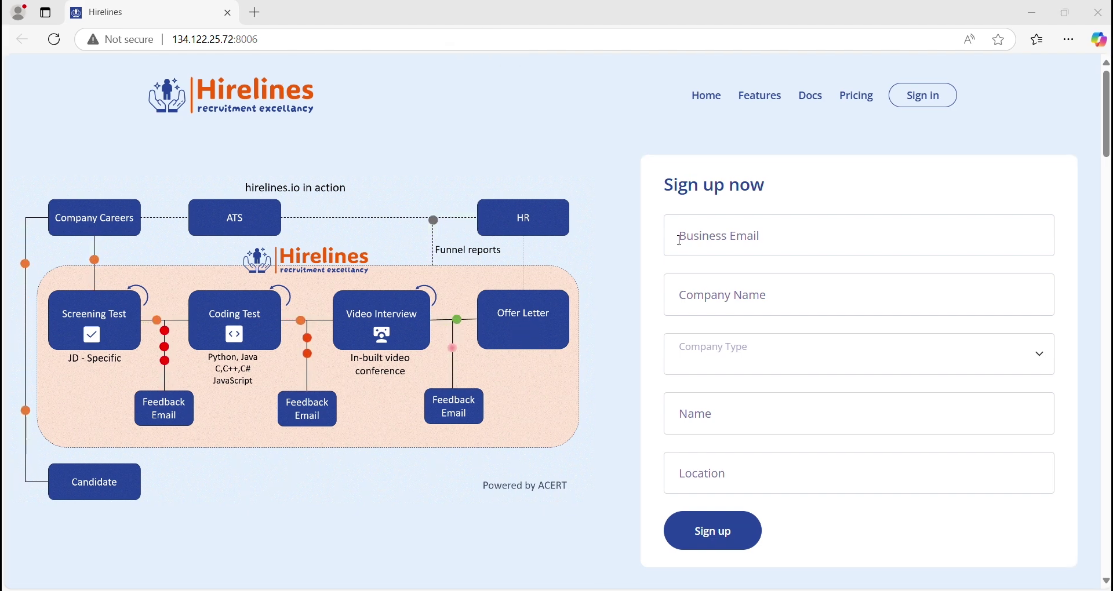
Enter the business e-mail and company name 'Swarabharathi', and choose company type Others
click(681, 240)
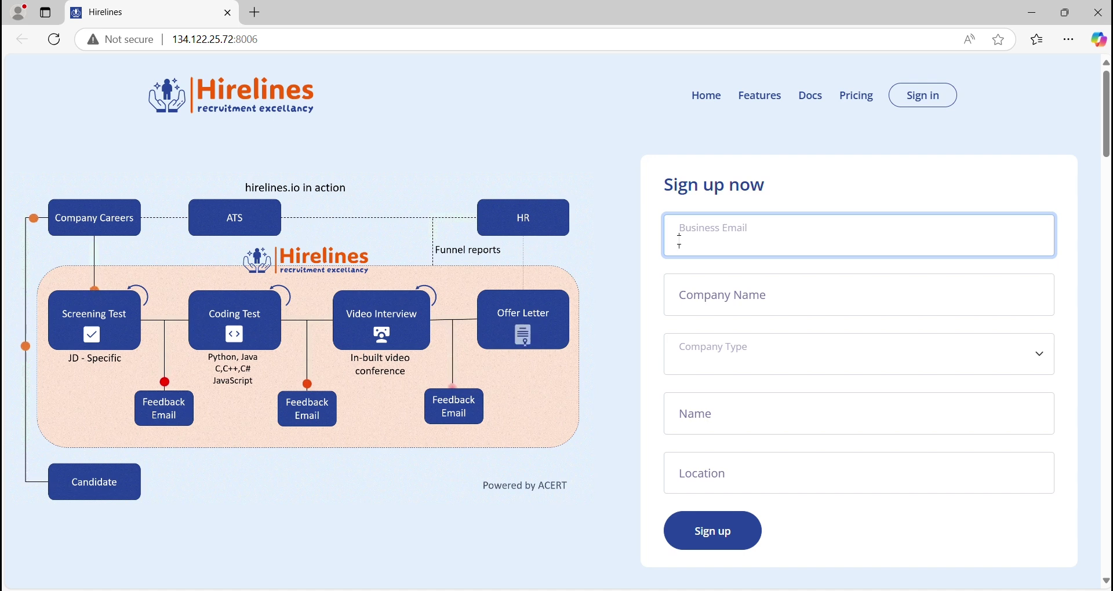
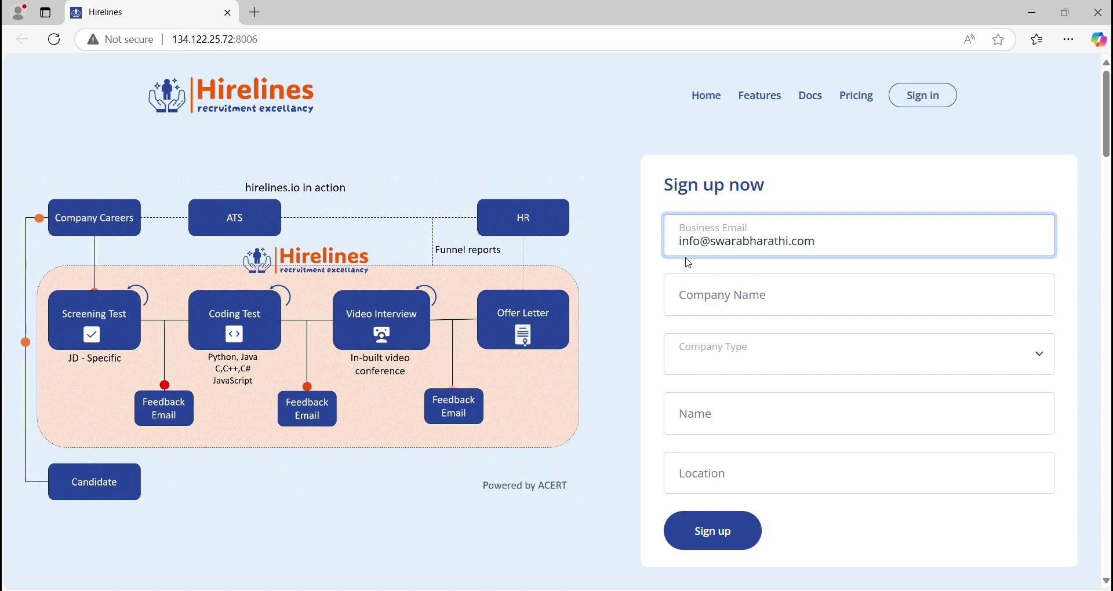
click(703, 301)
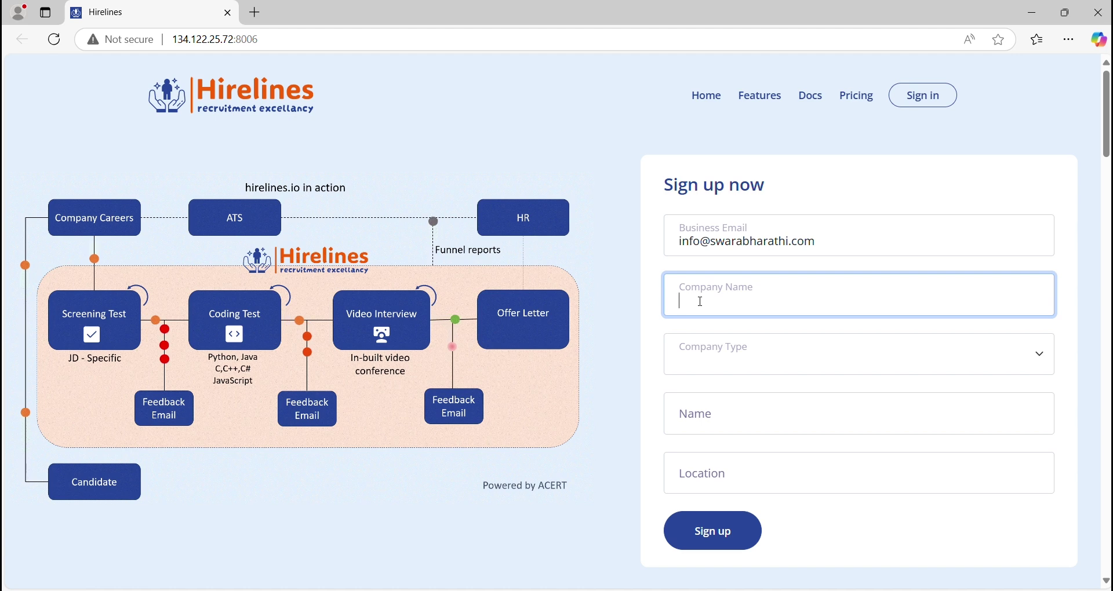
text(Swar)
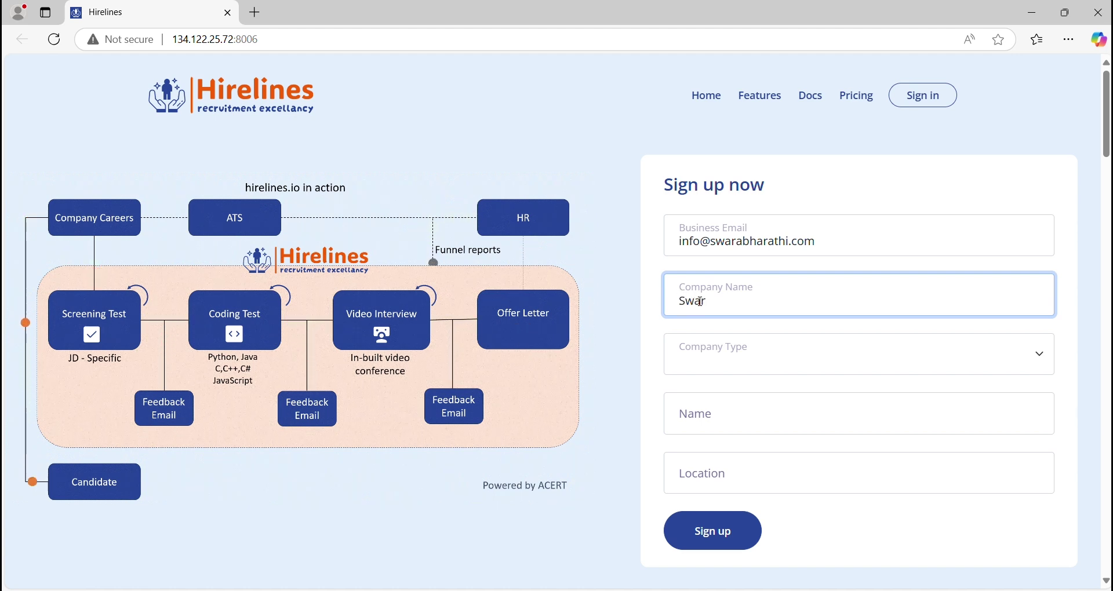
text(abh)
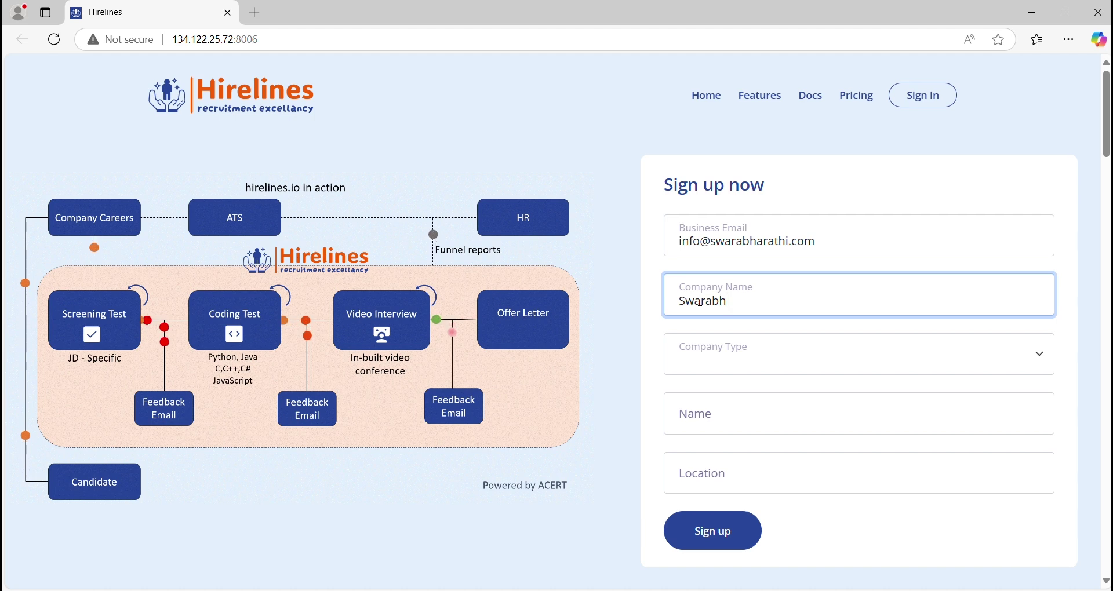
text(arathi)
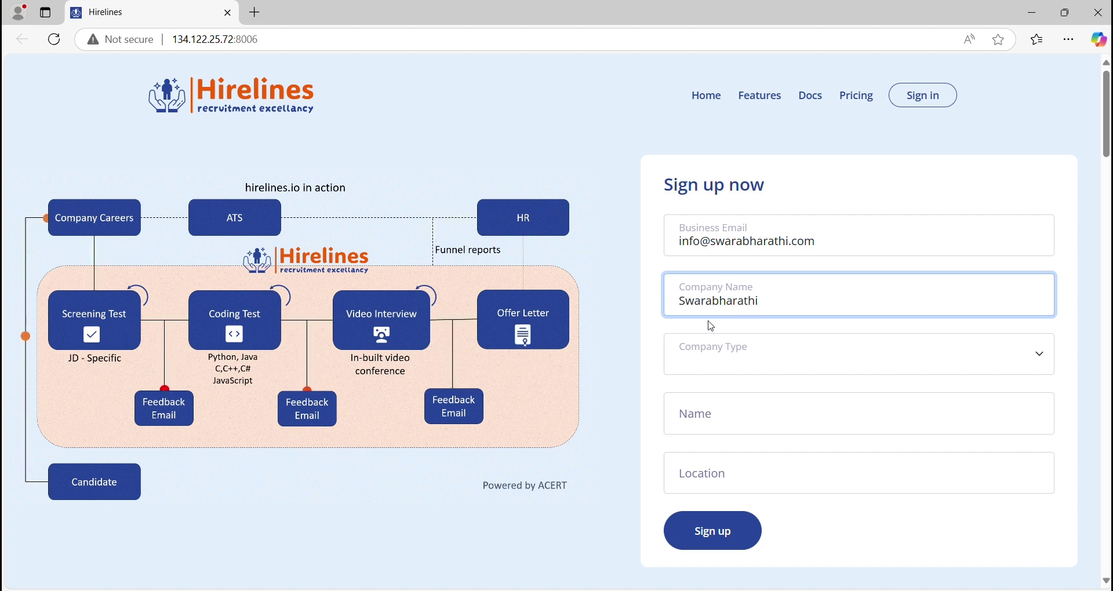
click(713, 357)
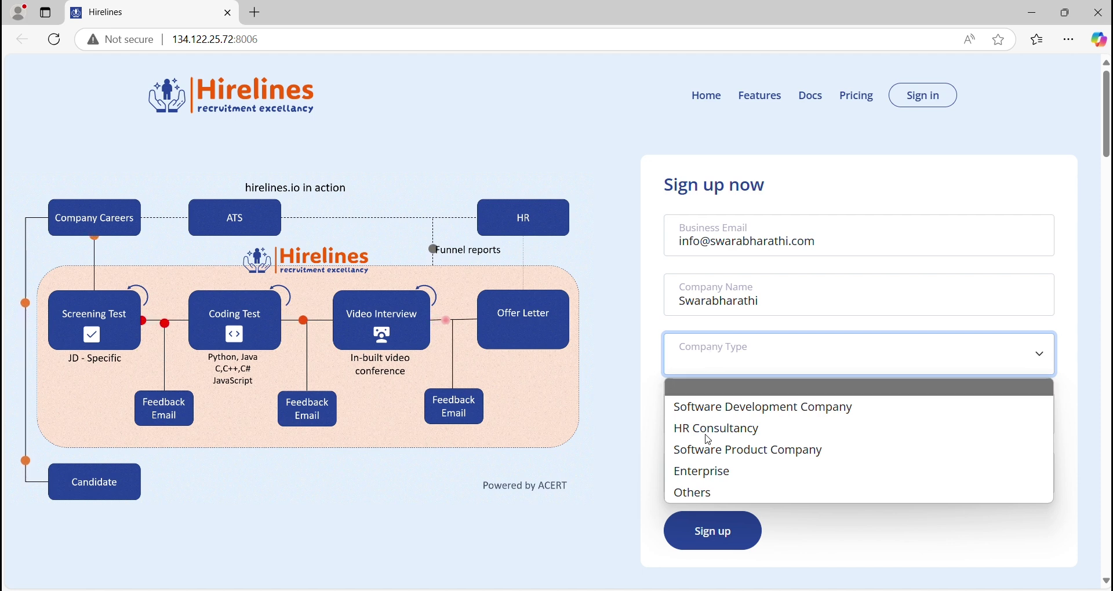
click(696, 494)
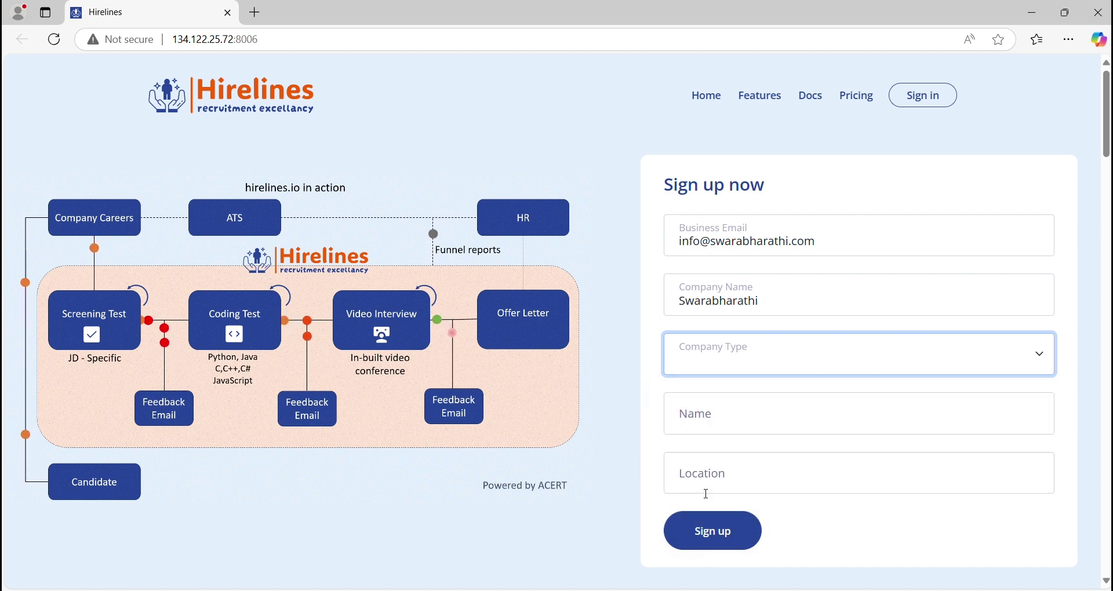
Enter the contact person's name and location Hyderabad, then submit the sign-up
click(717, 412)
text(M)
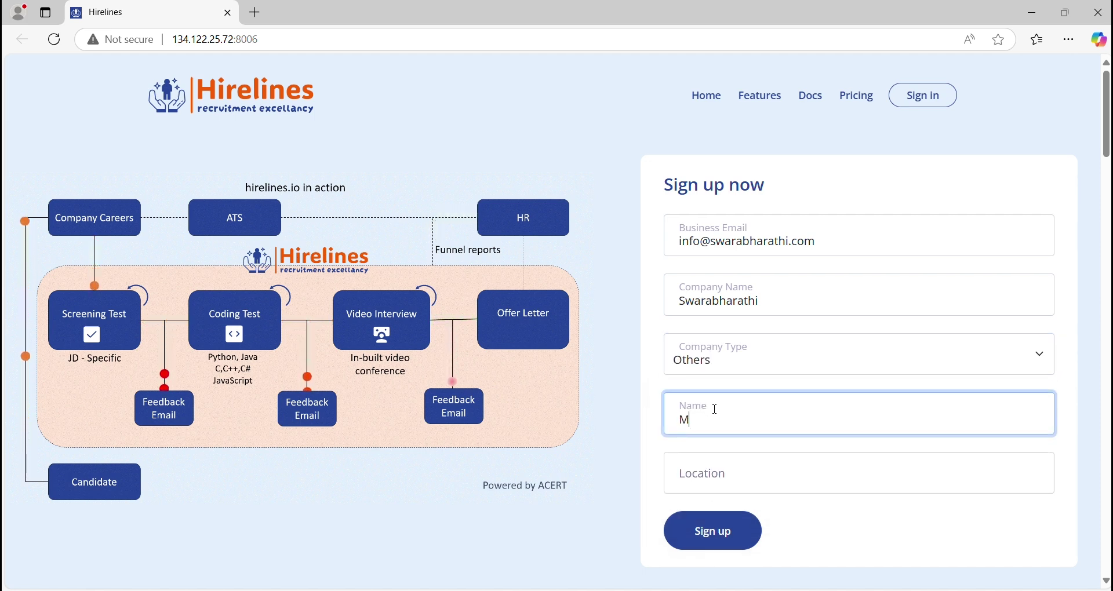
text(ounika)
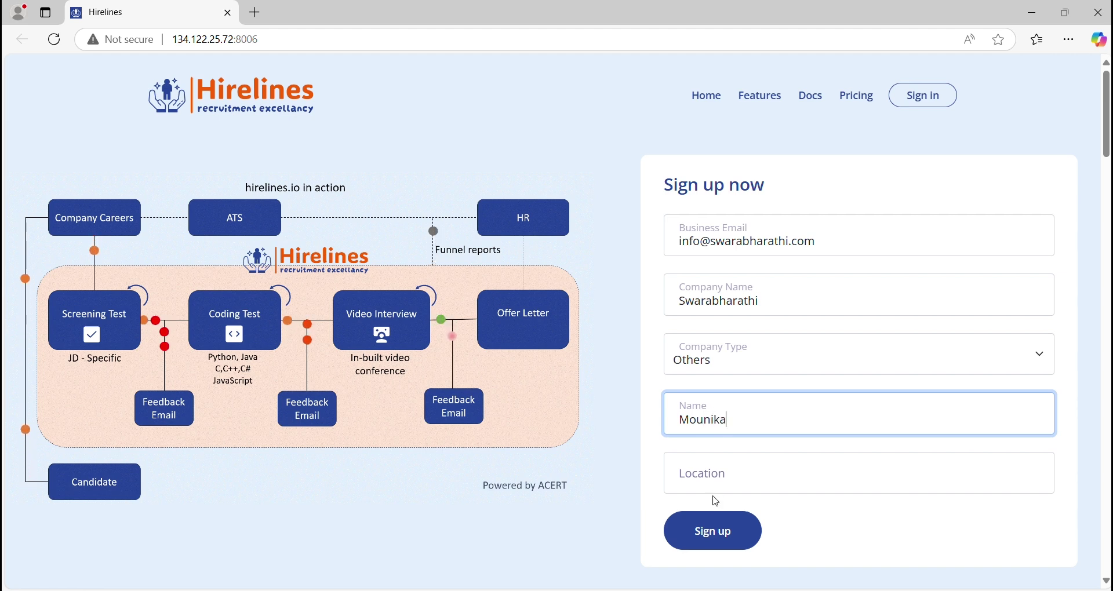
click(716, 479)
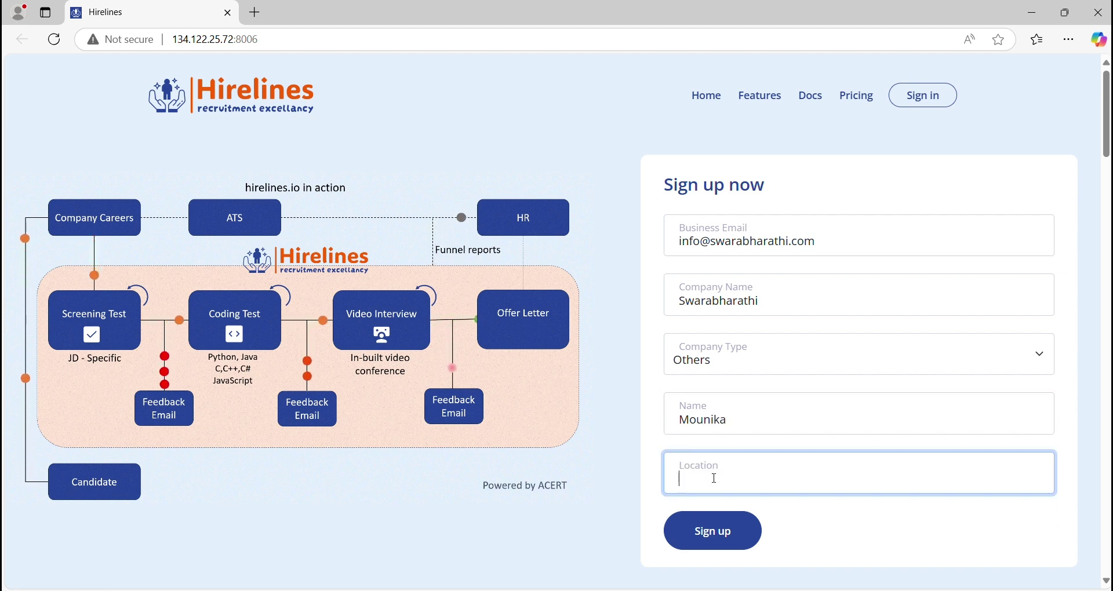
text(Hyderaba)
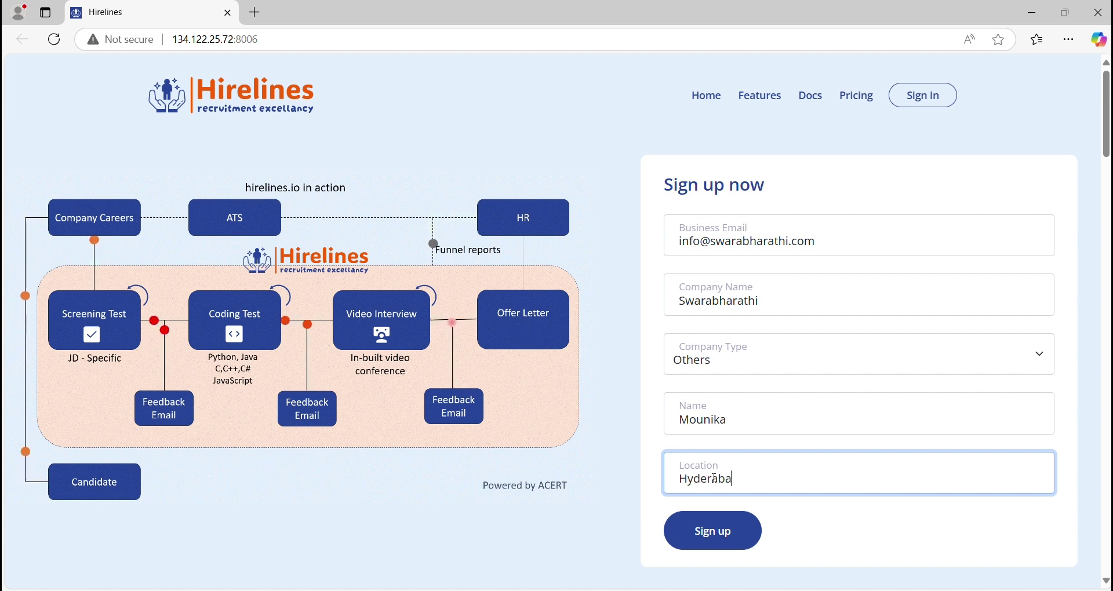
text(d)
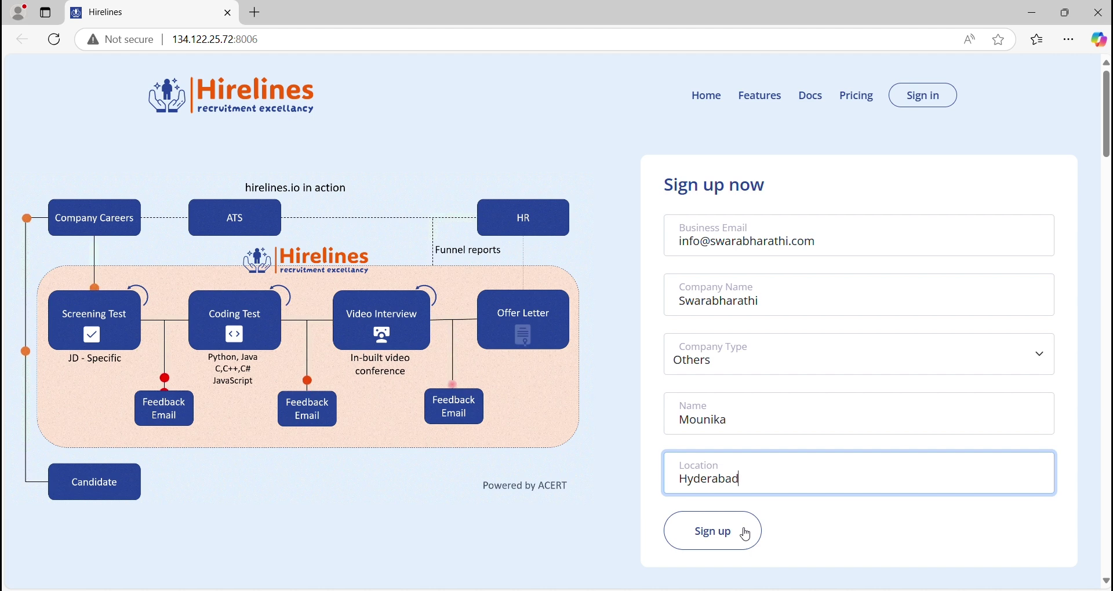
click(747, 534)
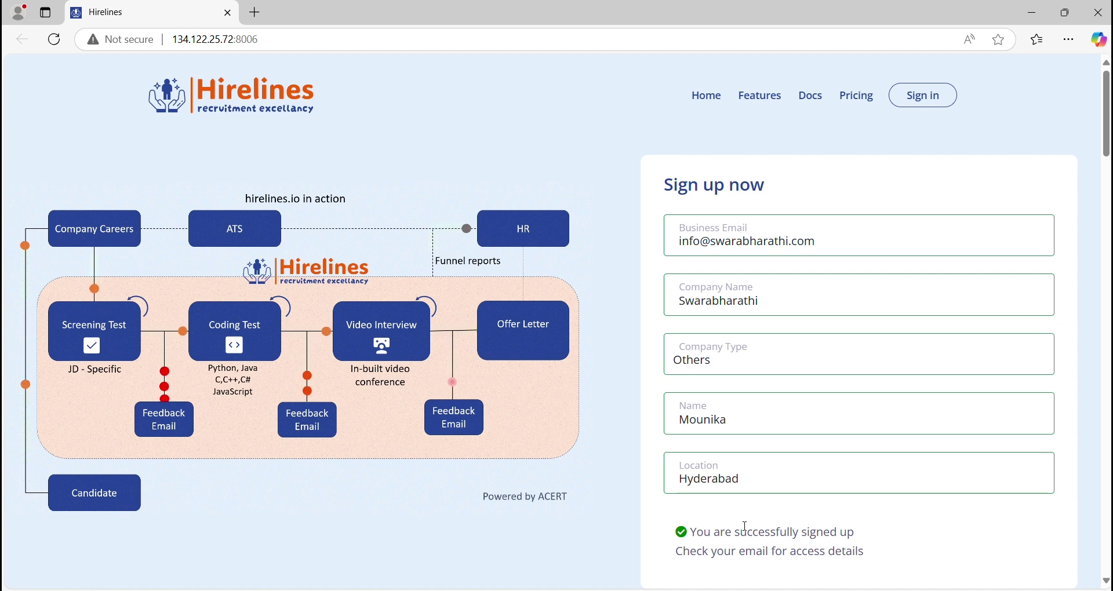
Scroll through the Hirelines welcome email to read the username, password and login URL
scroll(755, 517, down, 1)
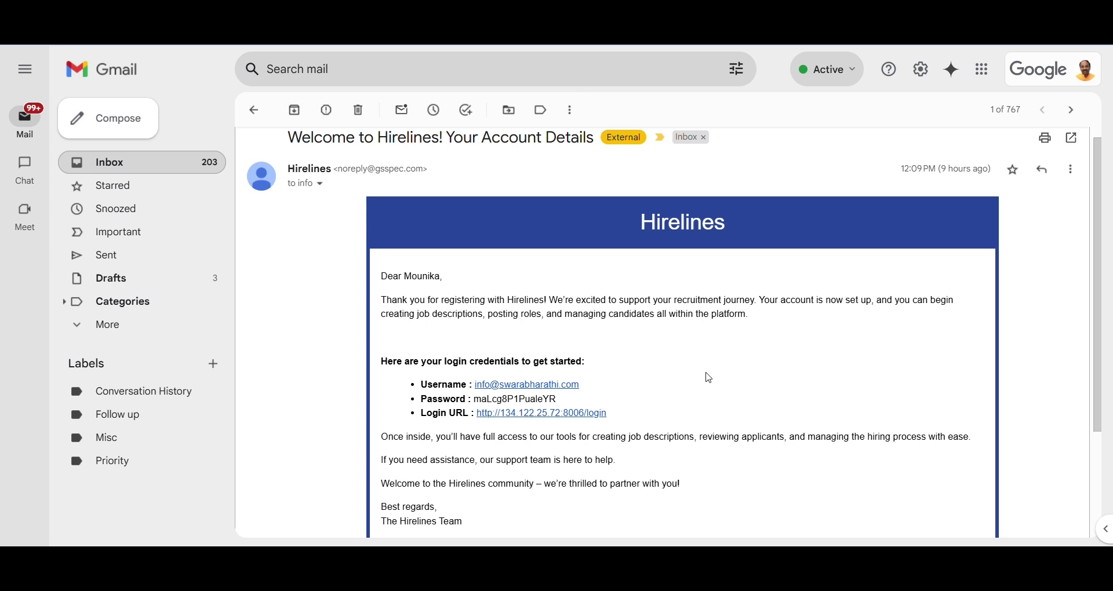
scroll(709, 377, down, 1)
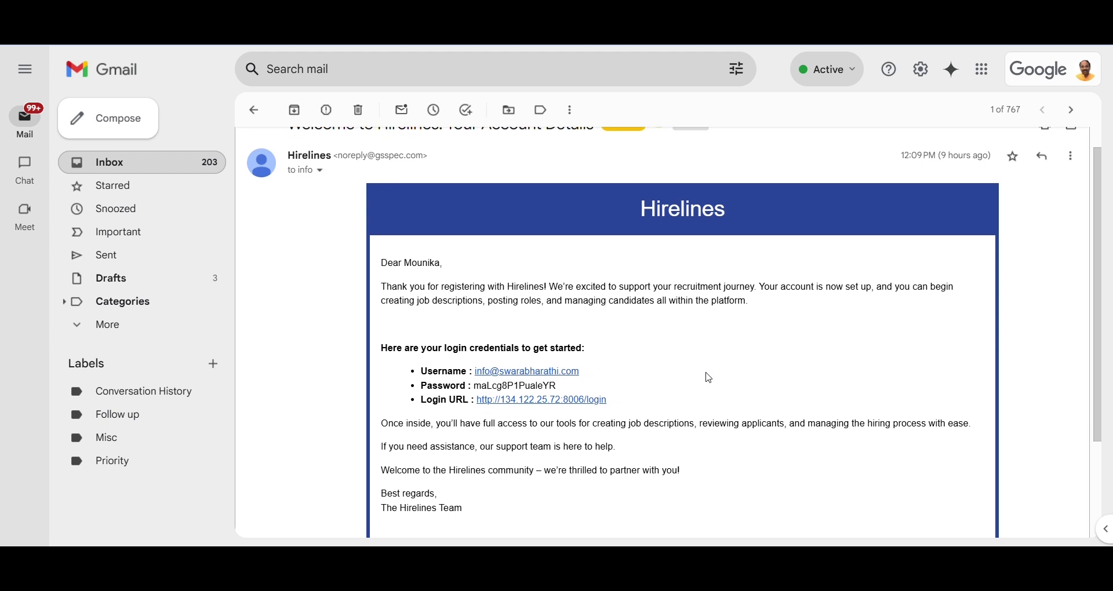
scroll(709, 377, down, 1)
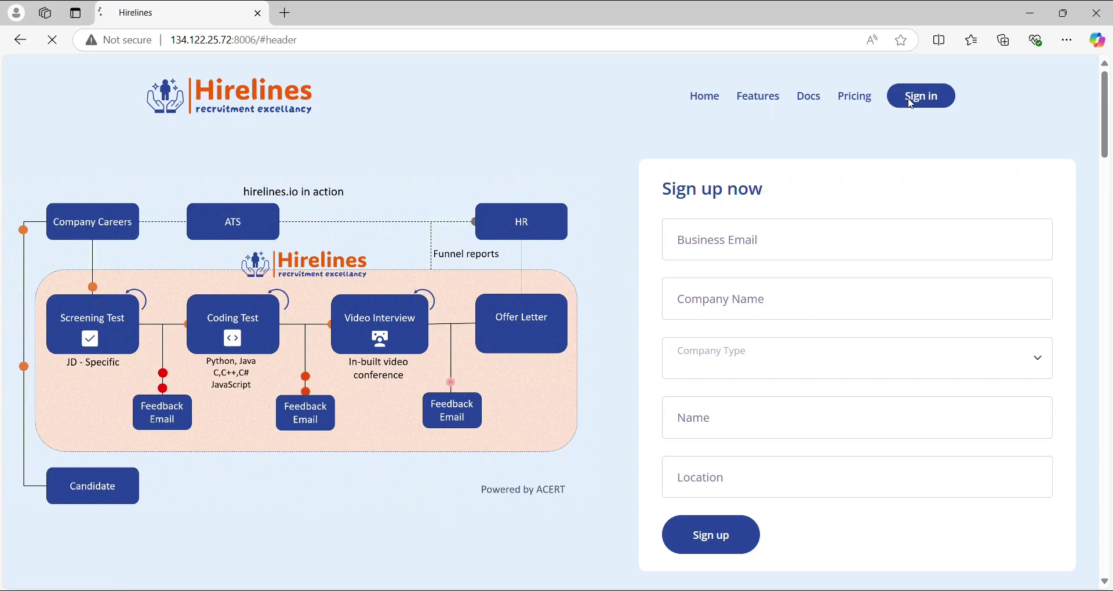
Sign in to Hirelines with the account's business e-mail and the pasted emailed password
click(912, 102)
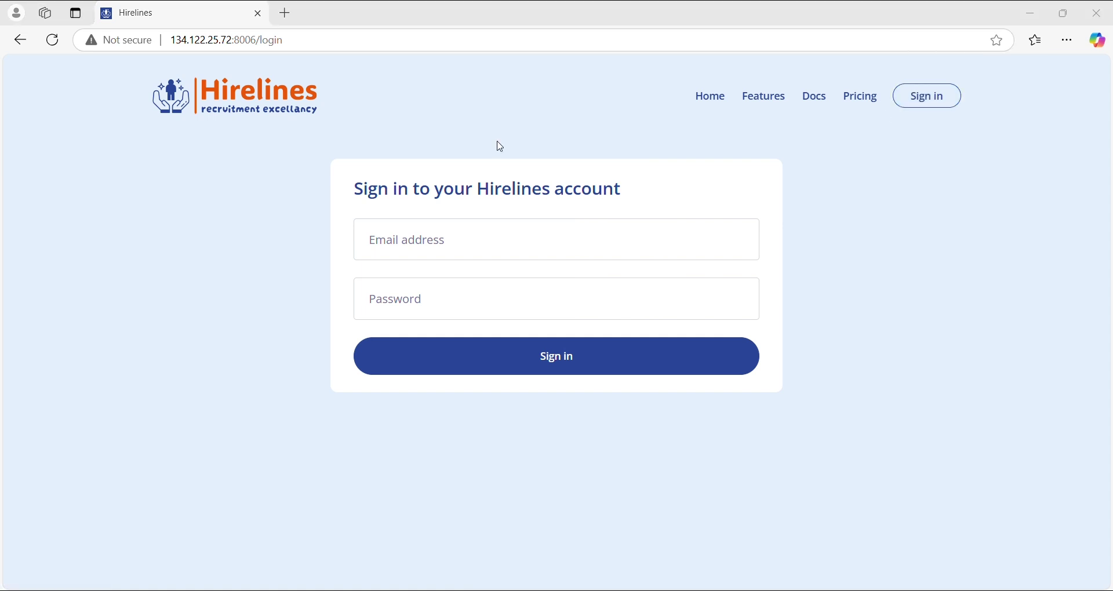
click(687, 251)
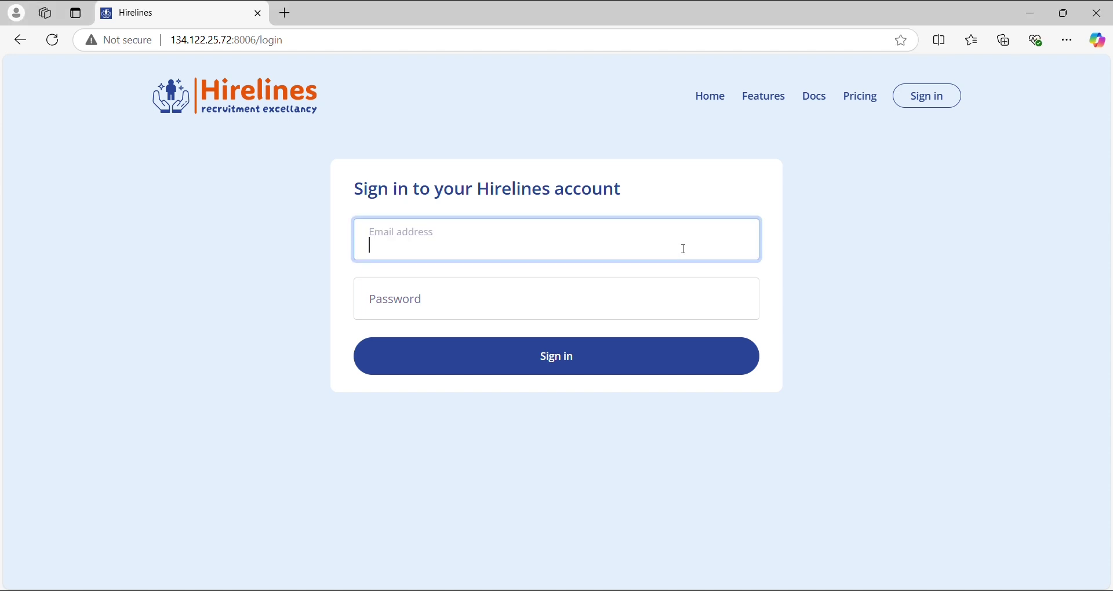
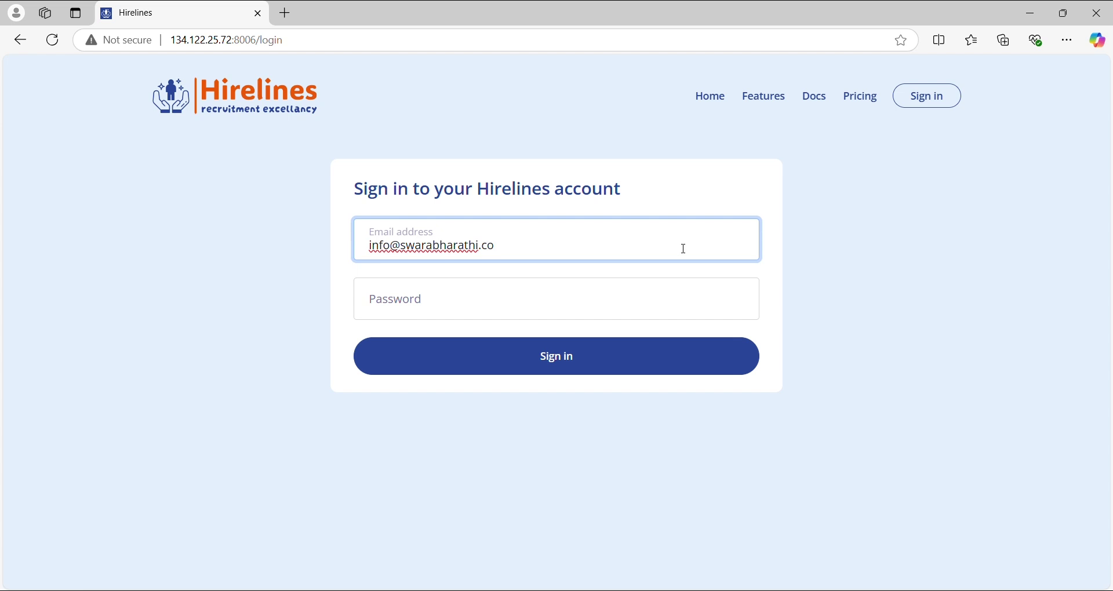
click(569, 304)
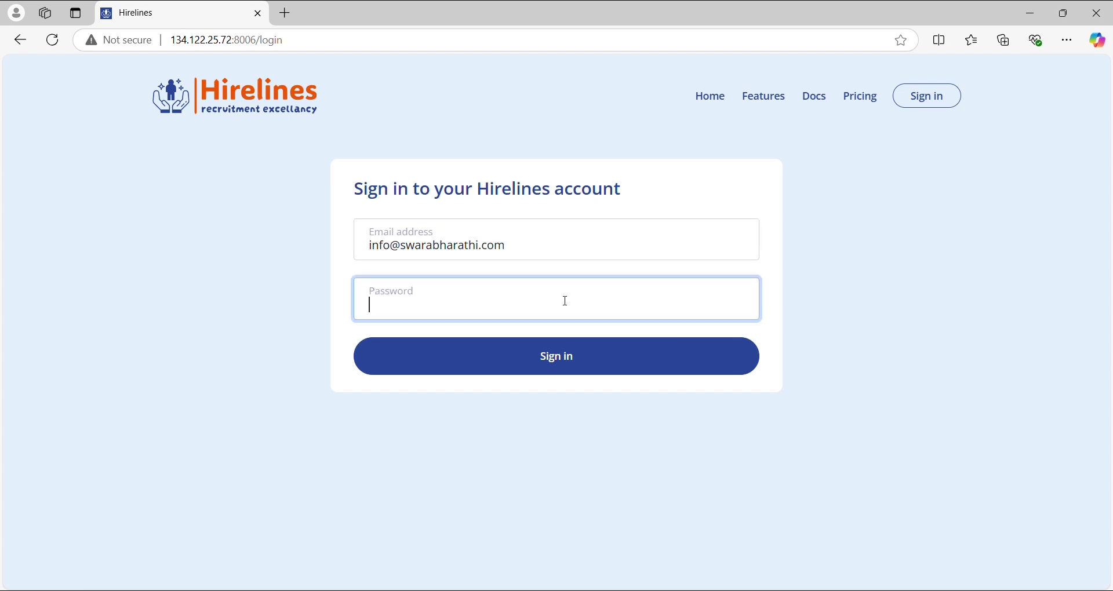
key(ctrl+v)
click(586, 359)
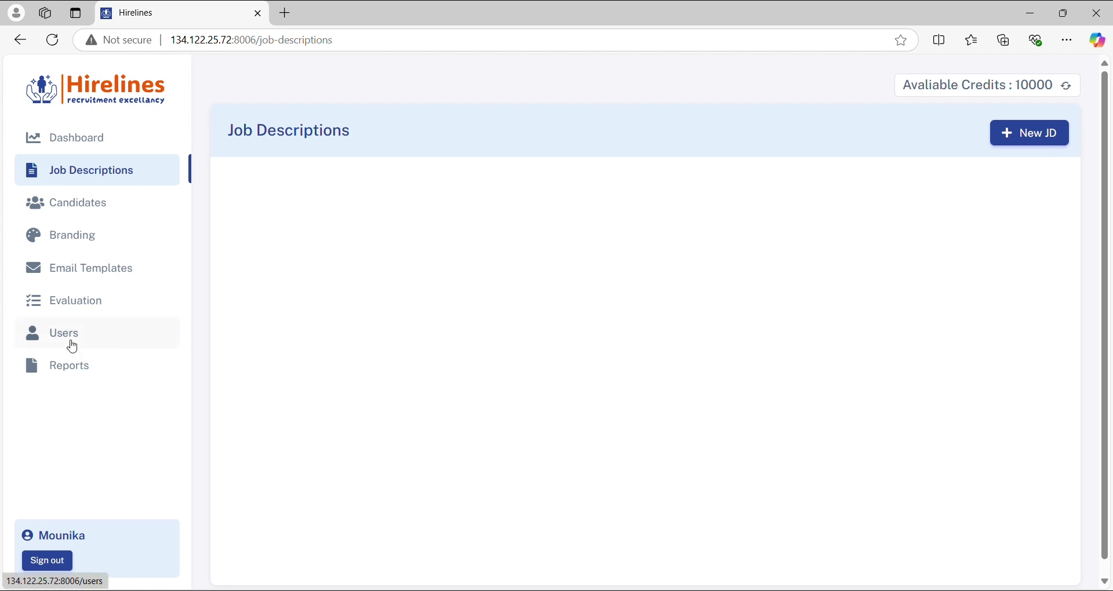
Go to the Users page and open the New User form
click(71, 346)
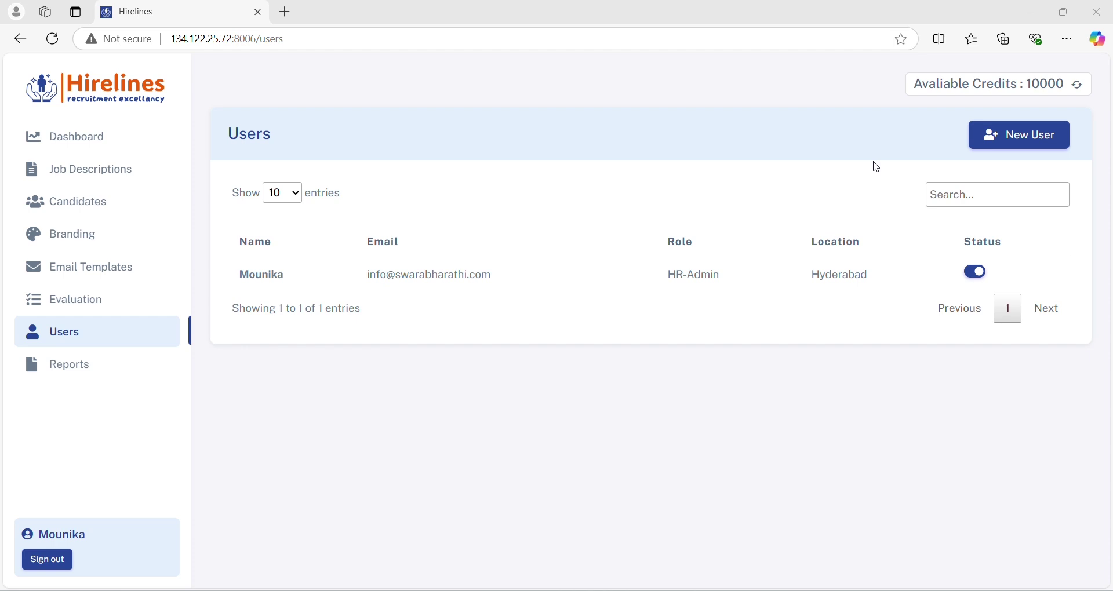
click(998, 137)
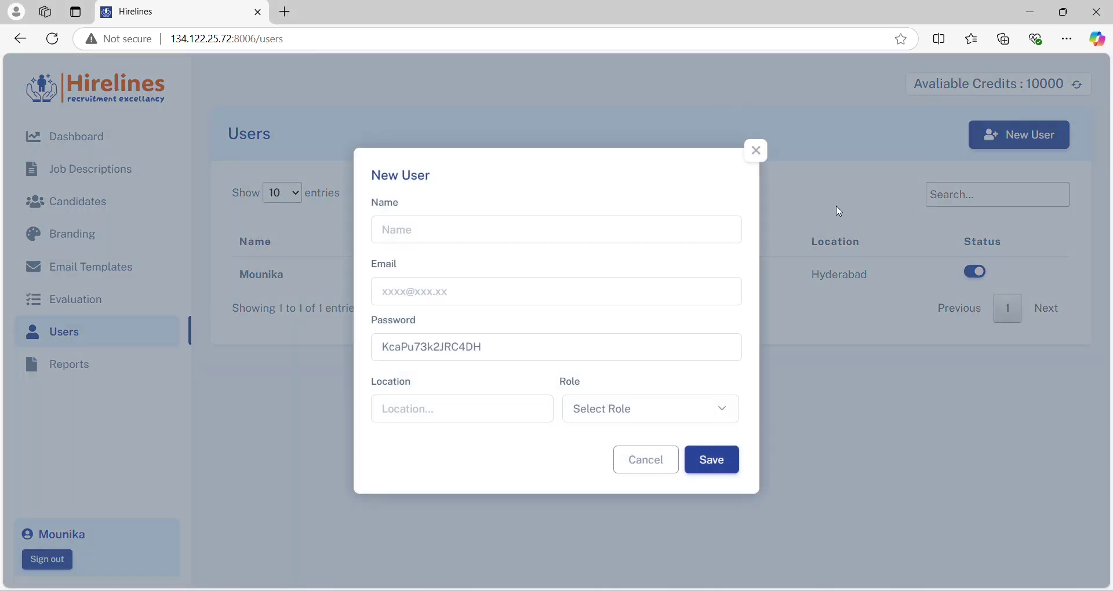
Save a new Interviewer user with name, e-mail and a custom password replacing the generated one
click(717, 230)
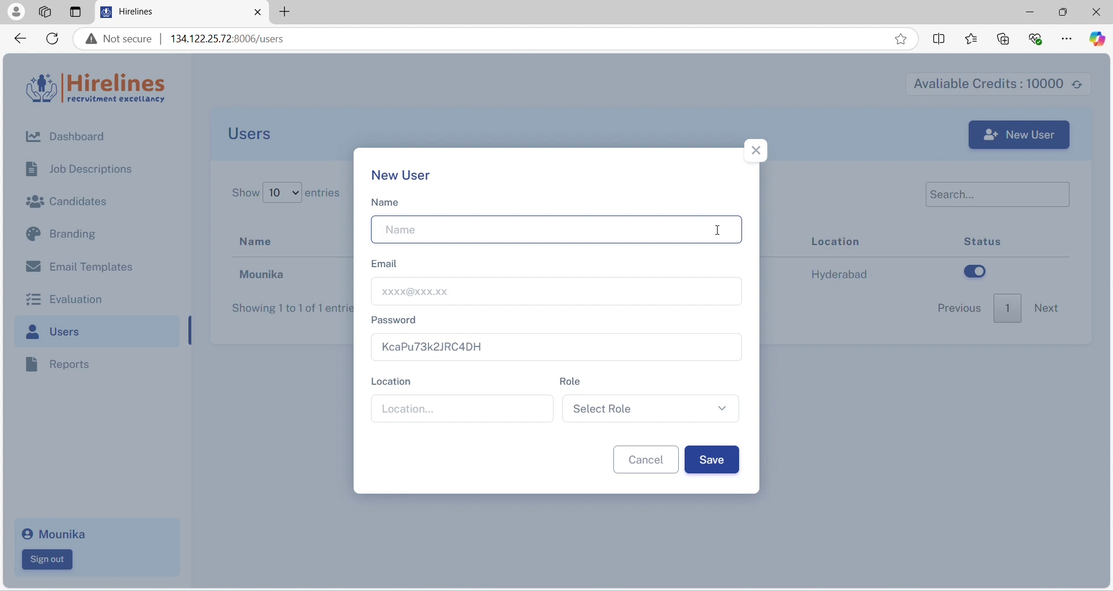
text(Madhavi)
click(676, 300)
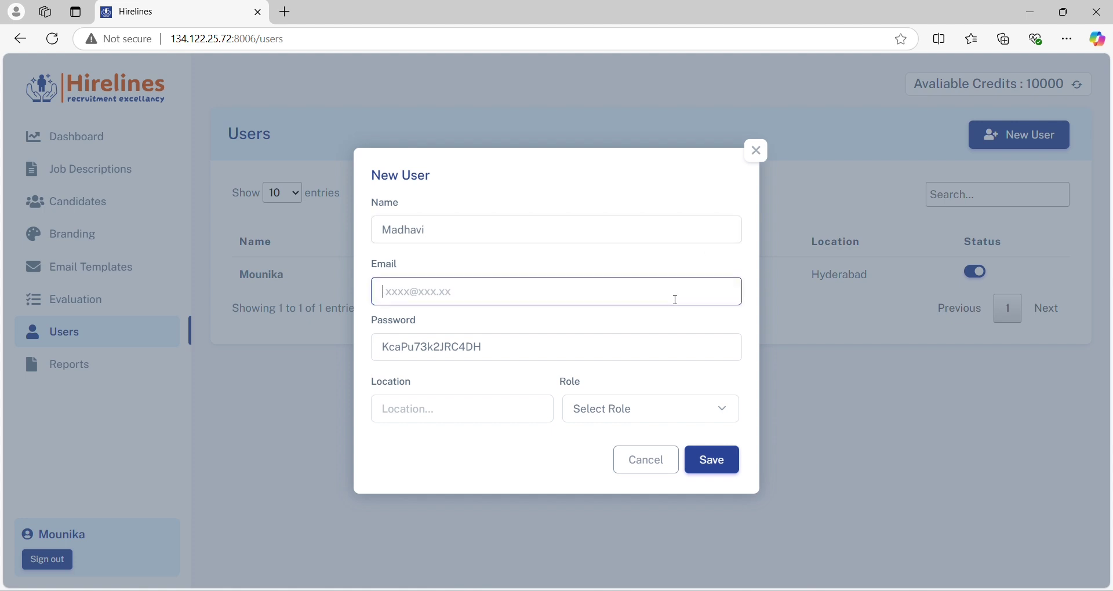
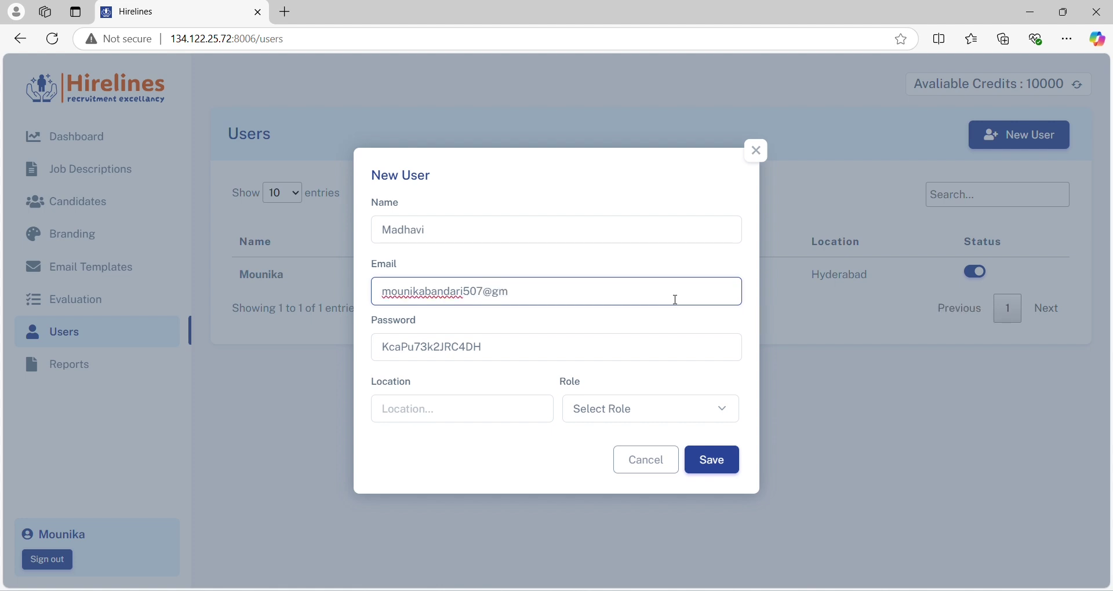
click(538, 344)
key(BackSpace)
key(BackSpace)
key(BackSpace)
key(BackSpace)
key(BackSpace)
key(BackSpace)
key(BackSpace)
key(BackSpace)
key(BackSpace)
key(BackSpace)
key(BackSpace)
key(BackSpace)
key(BackSpace)
key(BackSpace)
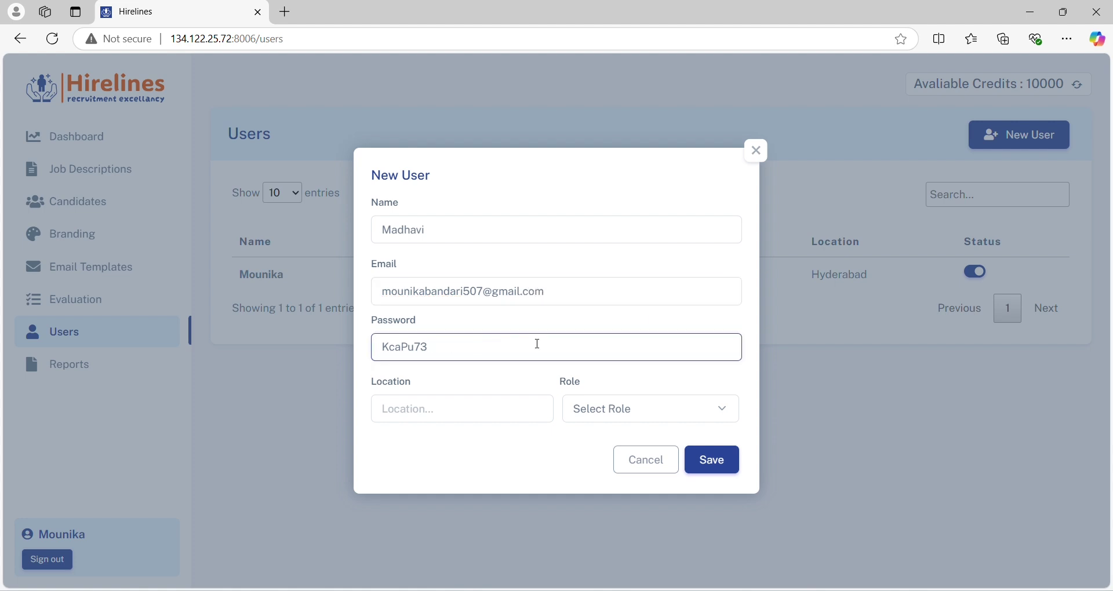
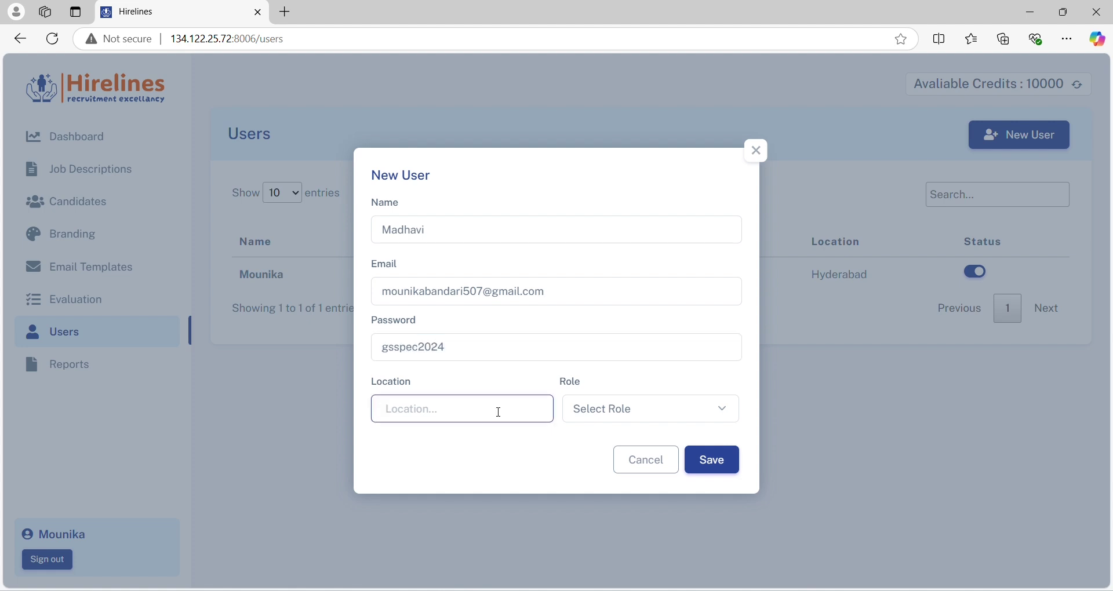
click(620, 413)
click(622, 454)
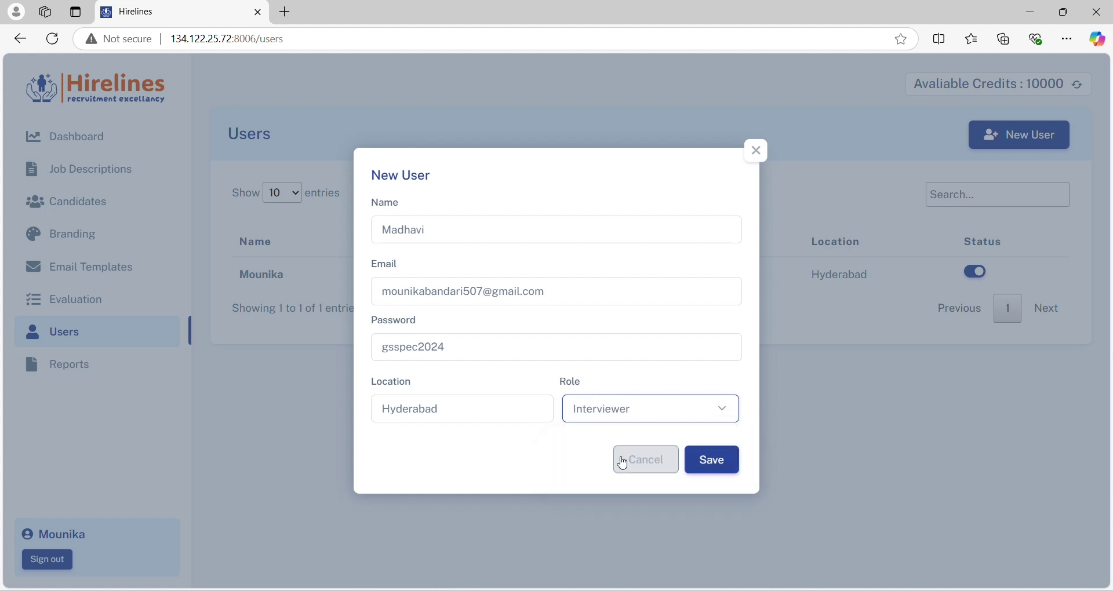
click(716, 464)
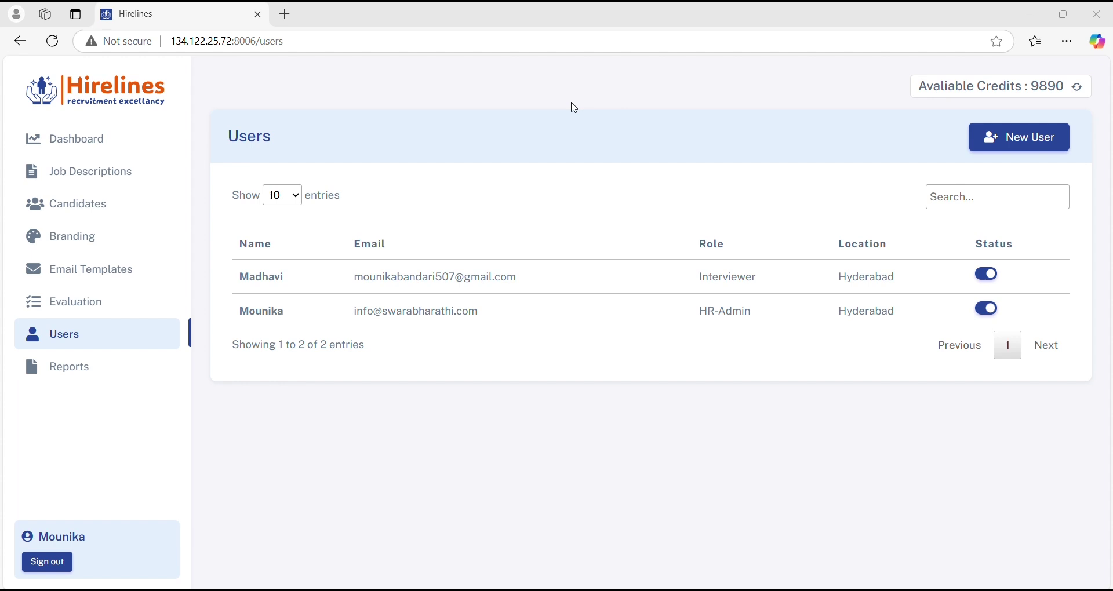
In Branding, change --brand-primary-color from gray to darkgray in the CSS and review it
click(141, 250)
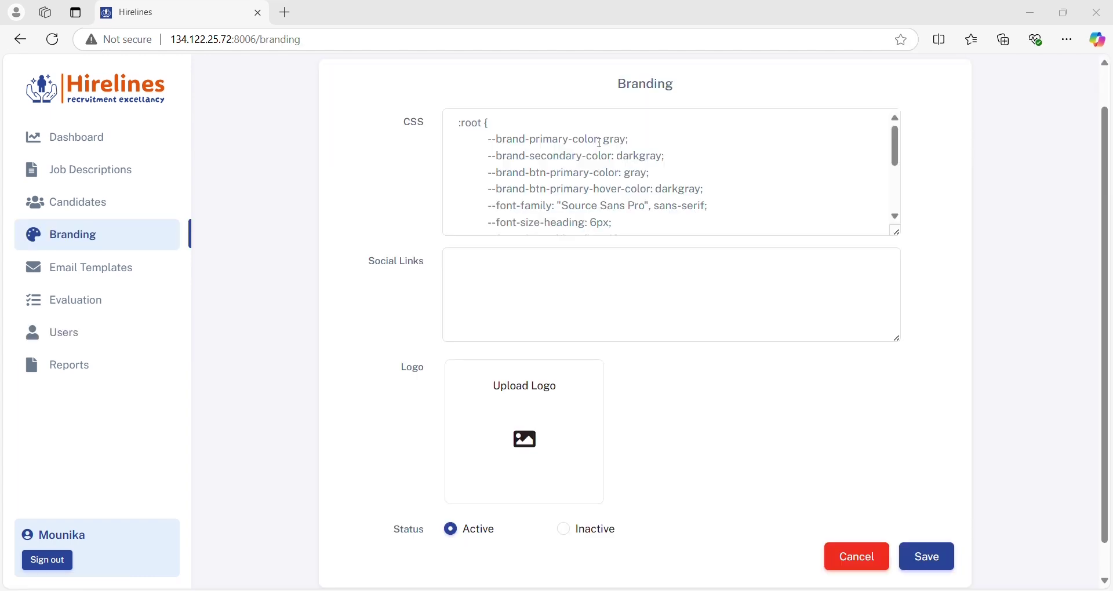
click(607, 139)
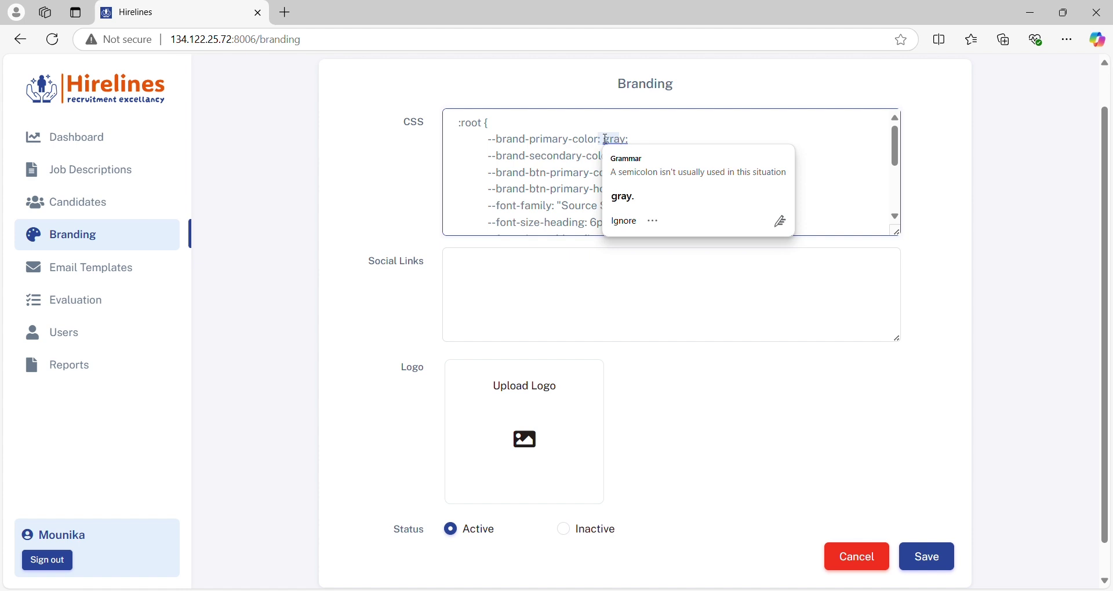
text(da)
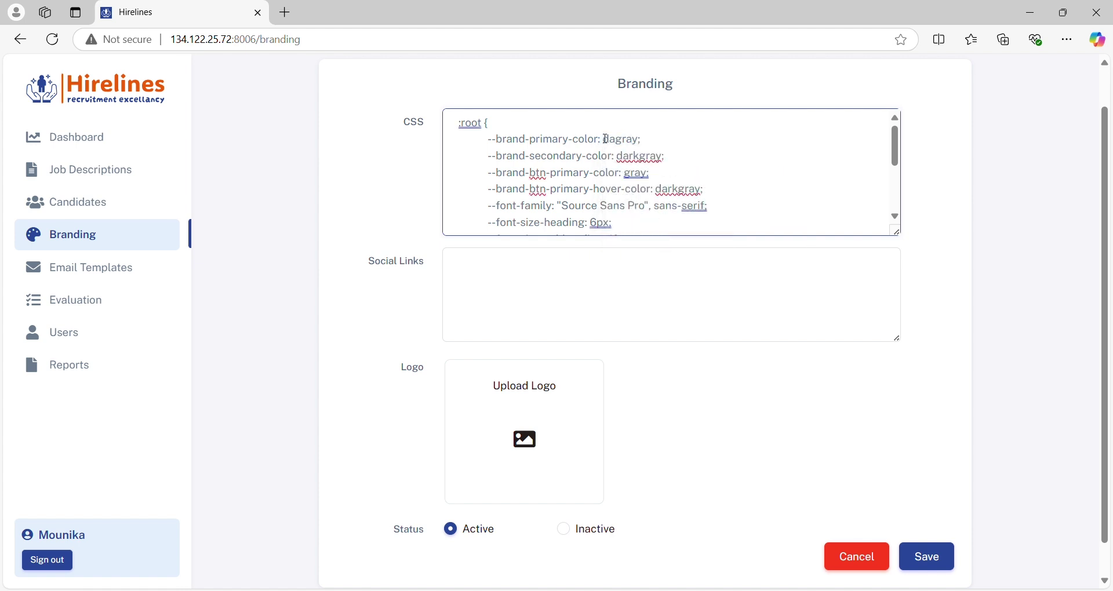
text(rt)
scroll(655, 190, down, 2)
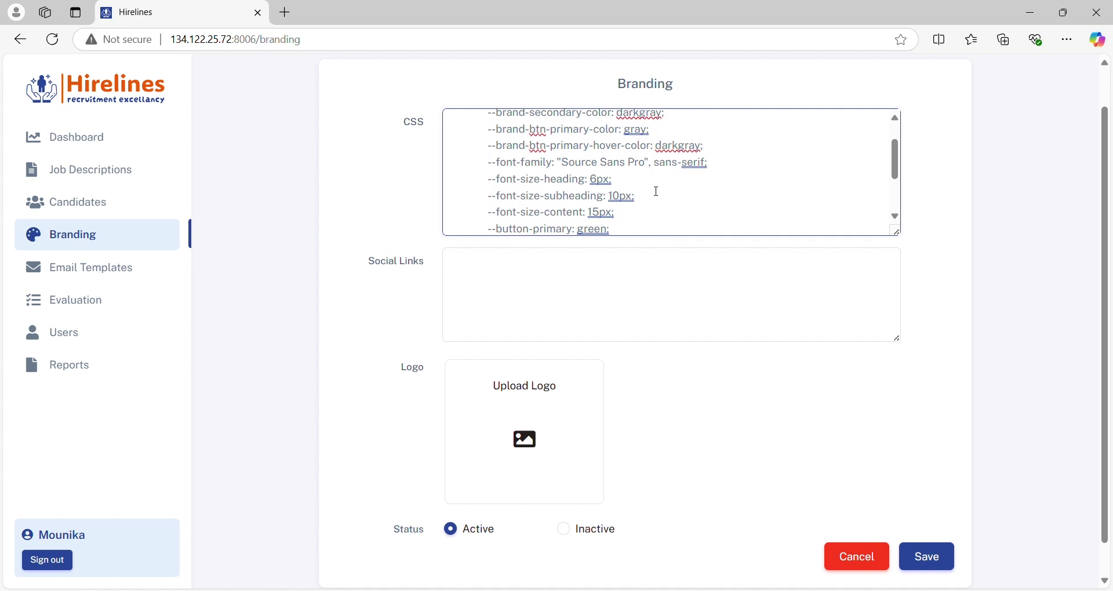
scroll(657, 192, down, 2)
scroll(657, 192, down, 3)
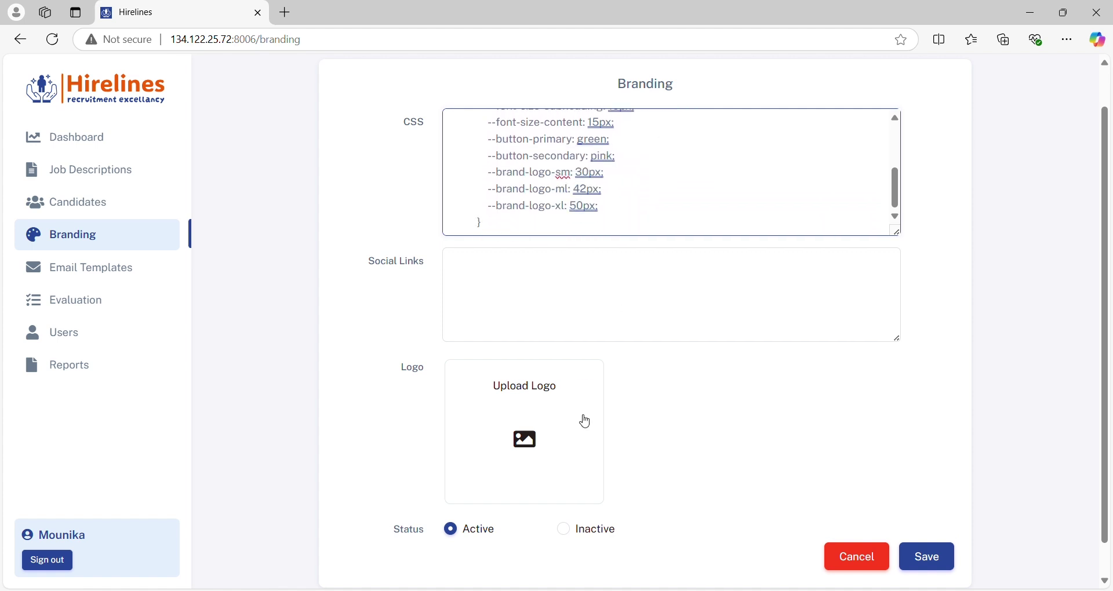
Upload swarabharathipencilart.png from Downloads as the branding logo
click(524, 445)
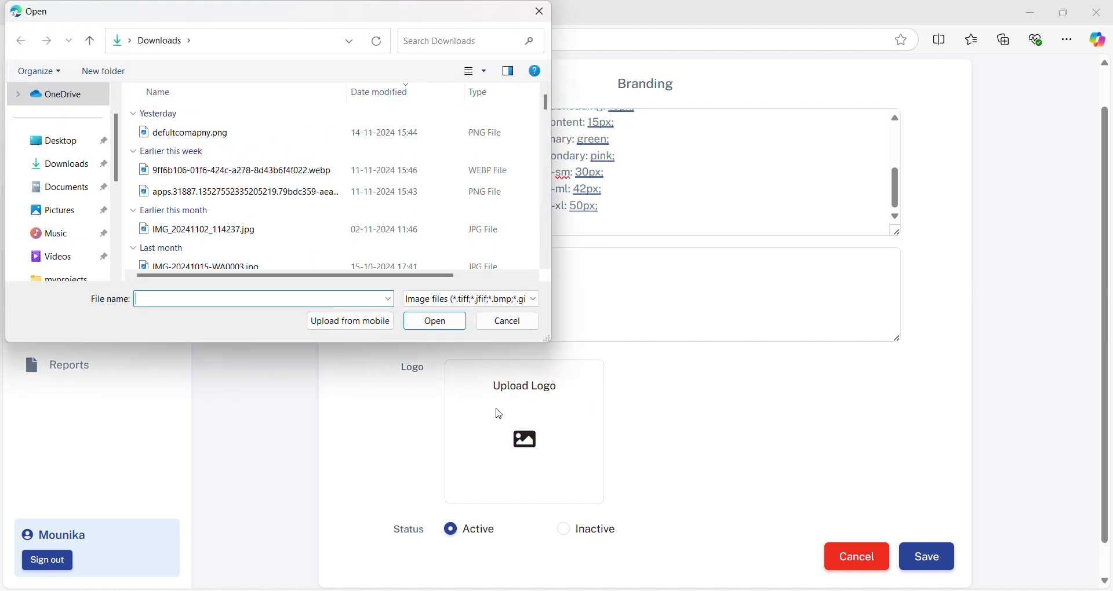
click(236, 132)
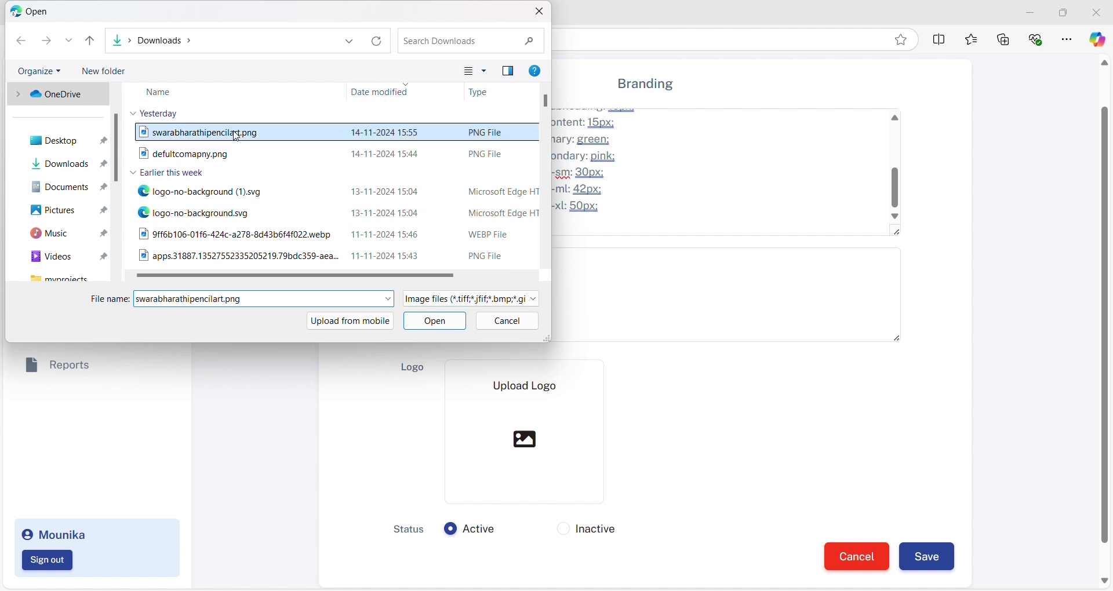
click(440, 328)
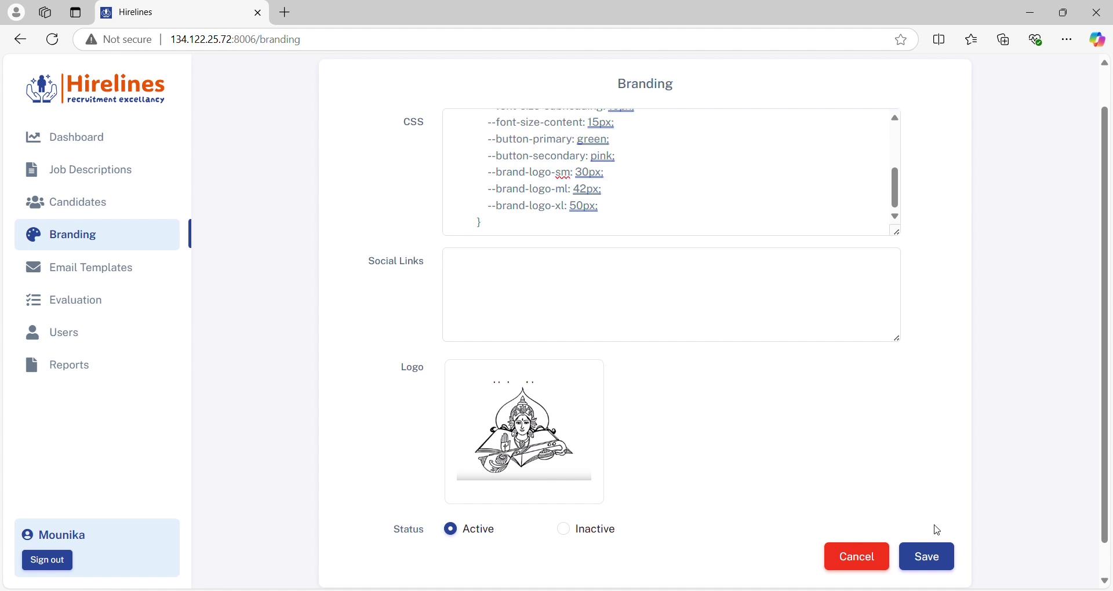
Save the branding with the darkgray primary colour and pencil-art logo
click(933, 558)
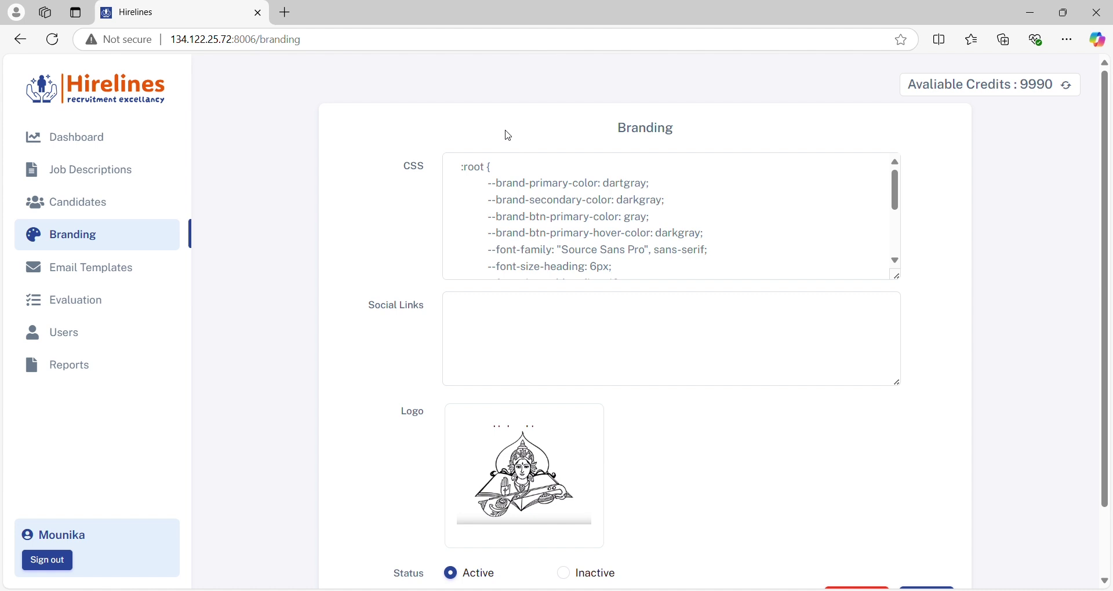
scroll(709, 429, down, 2)
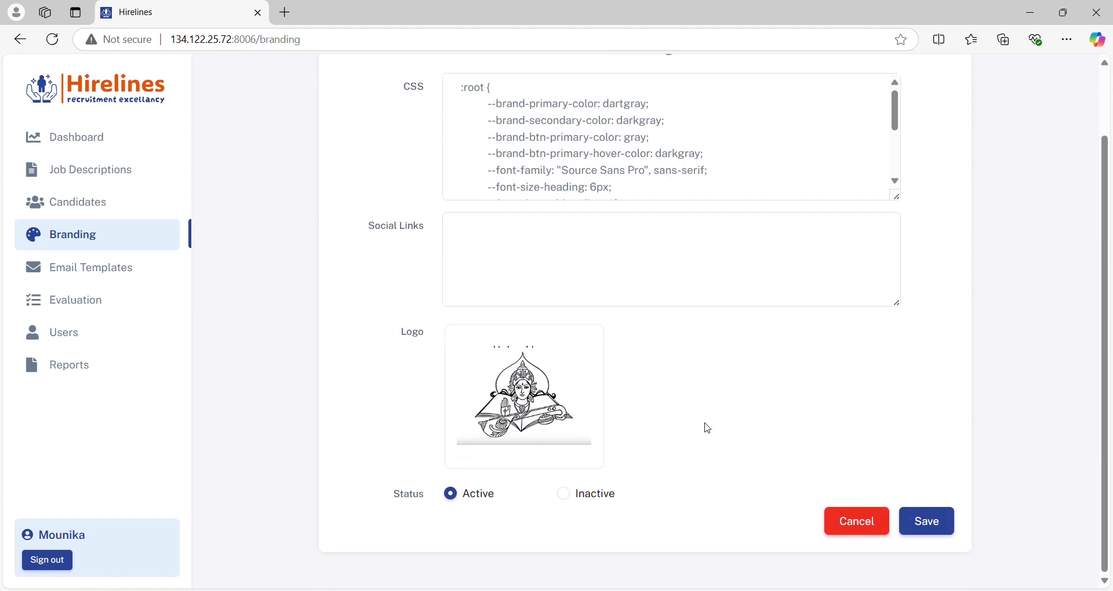
scroll(709, 430, up, 1)
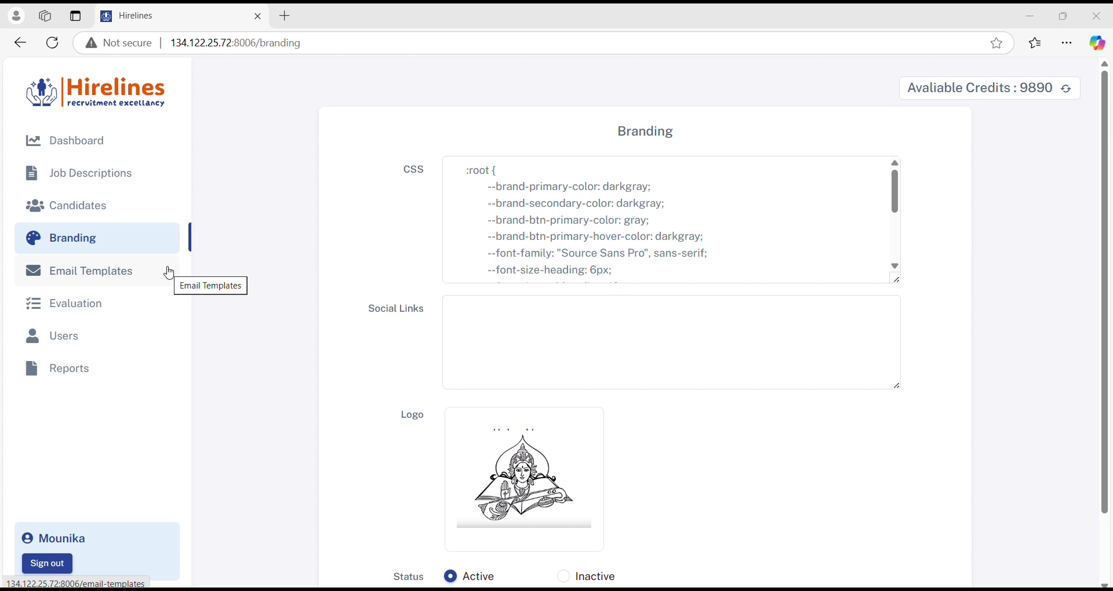
Browse both pages of email templates, then open Screening Test Registration for editing
click(170, 273)
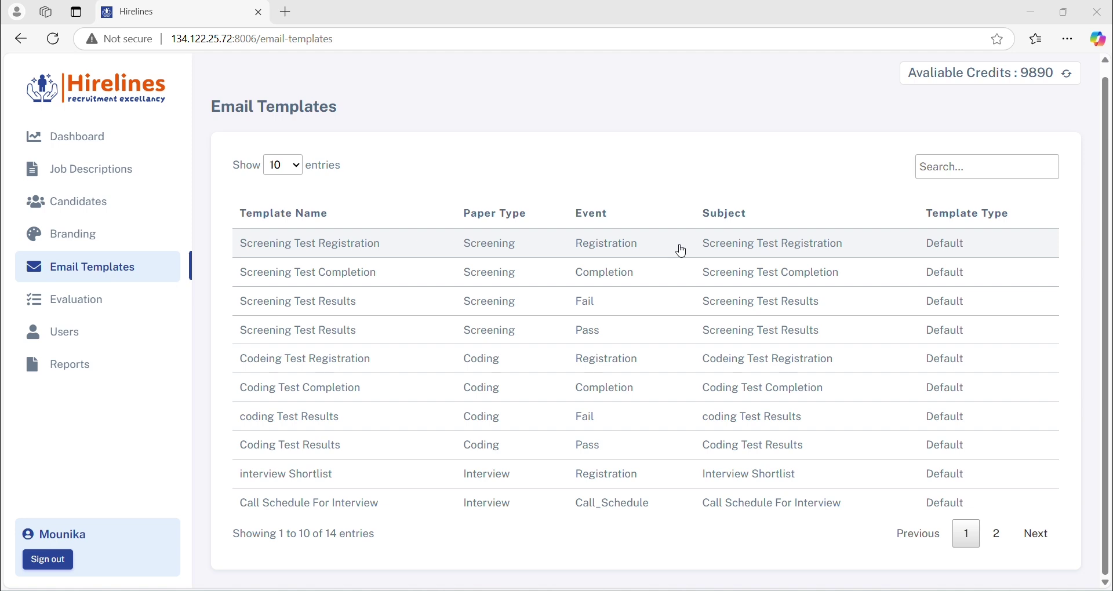
click(996, 532)
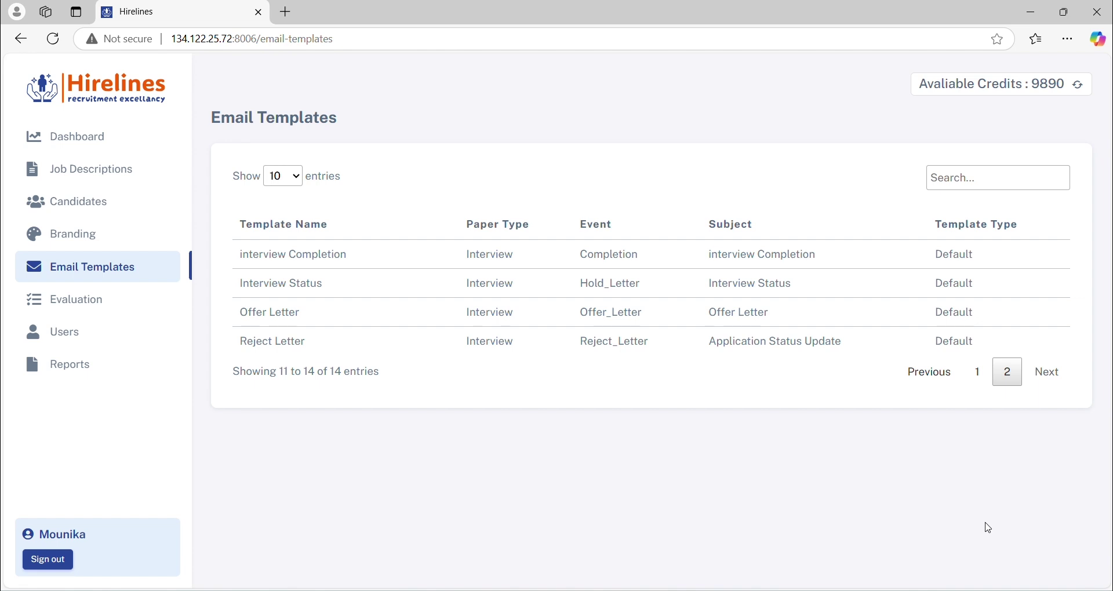
click(984, 377)
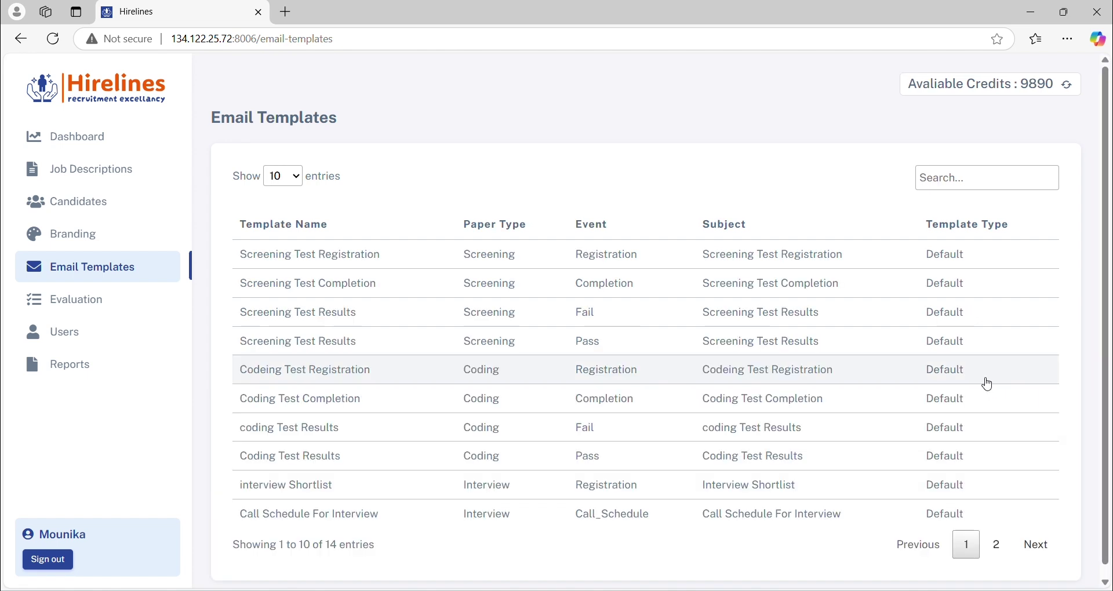
click(343, 255)
scroll(464, 323, up, 1)
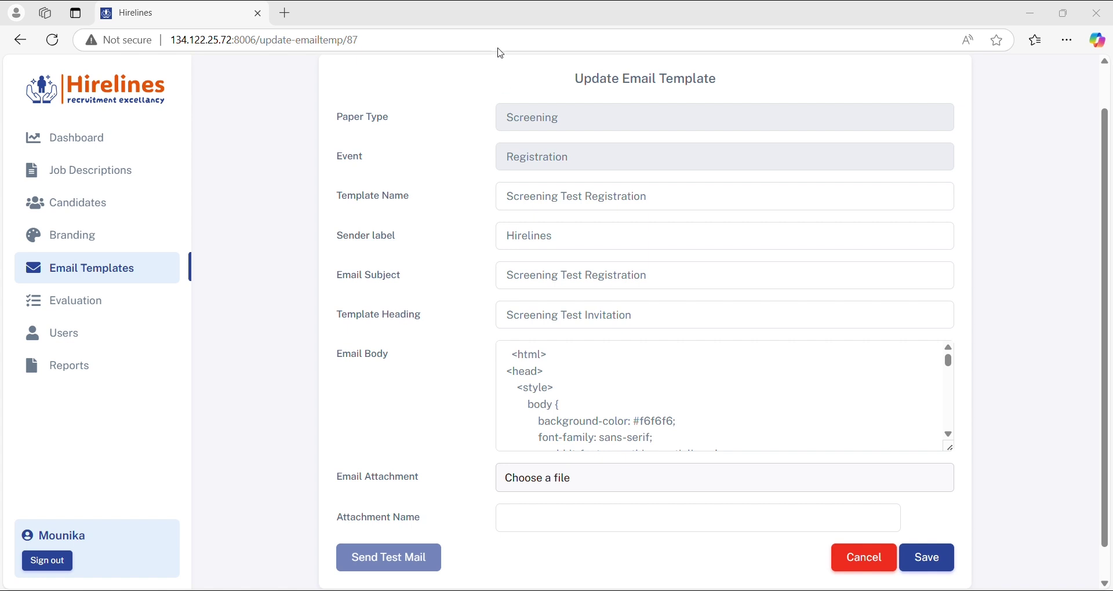
Scroll through the template form, then switch to the empty Job Descriptions page
scroll(326, 278, down, 1)
scroll(328, 280, down, 1)
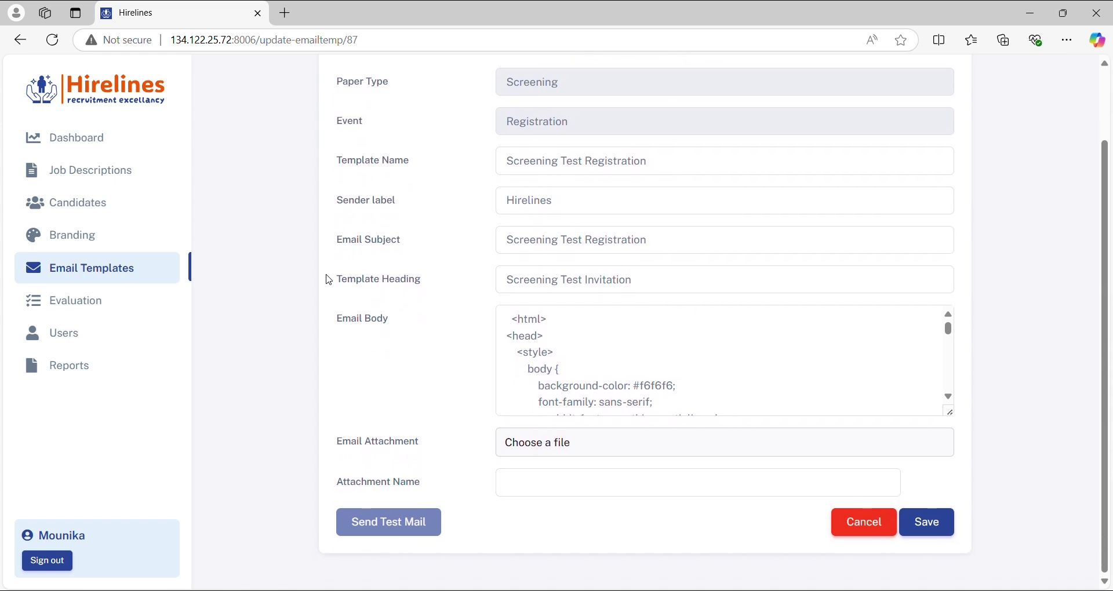
scroll(329, 280, down, 1)
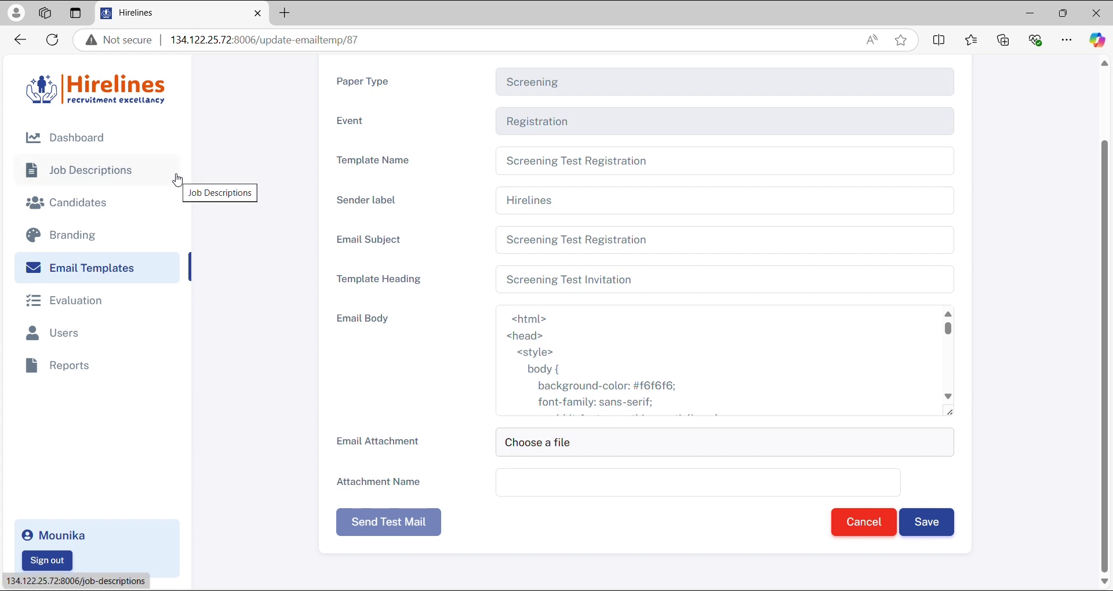
click(178, 181)
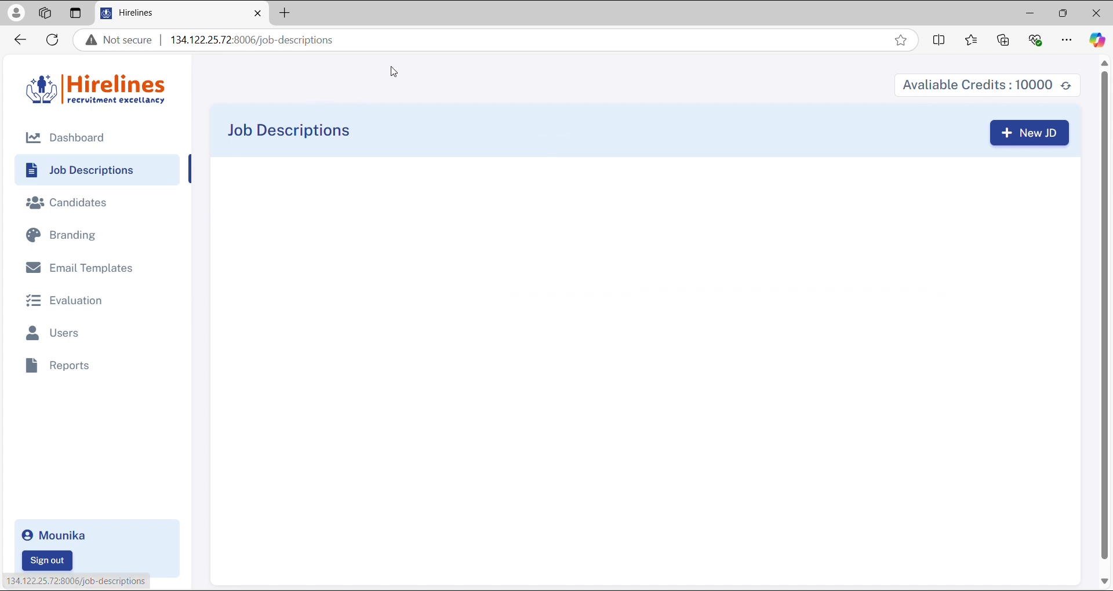
Start a new job description from the Job Descriptions page with New JD
scroll(736, 172, down, 1)
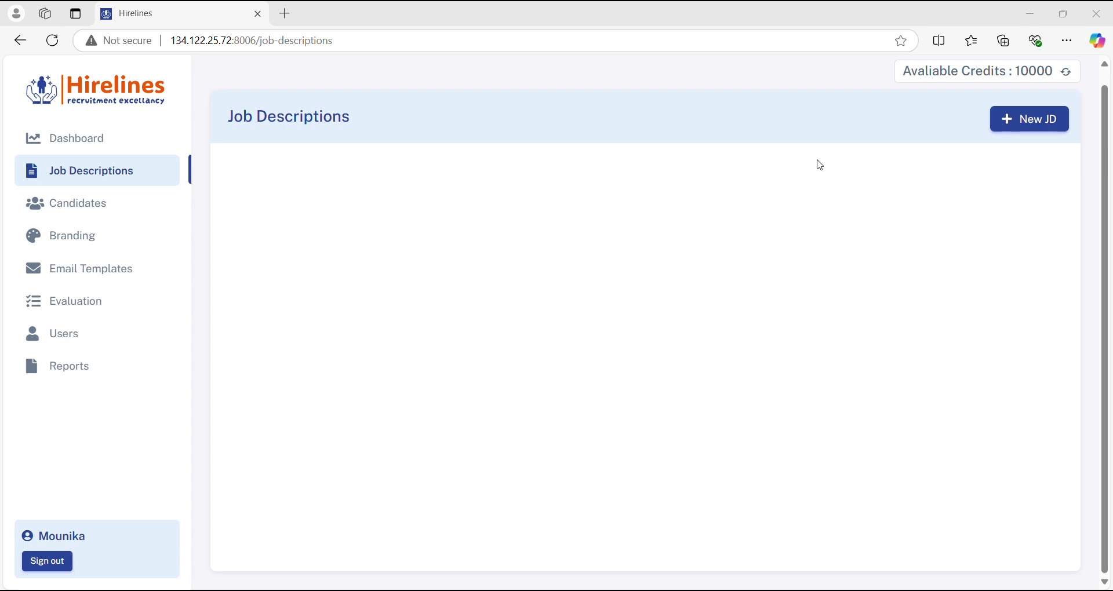
click(1013, 122)
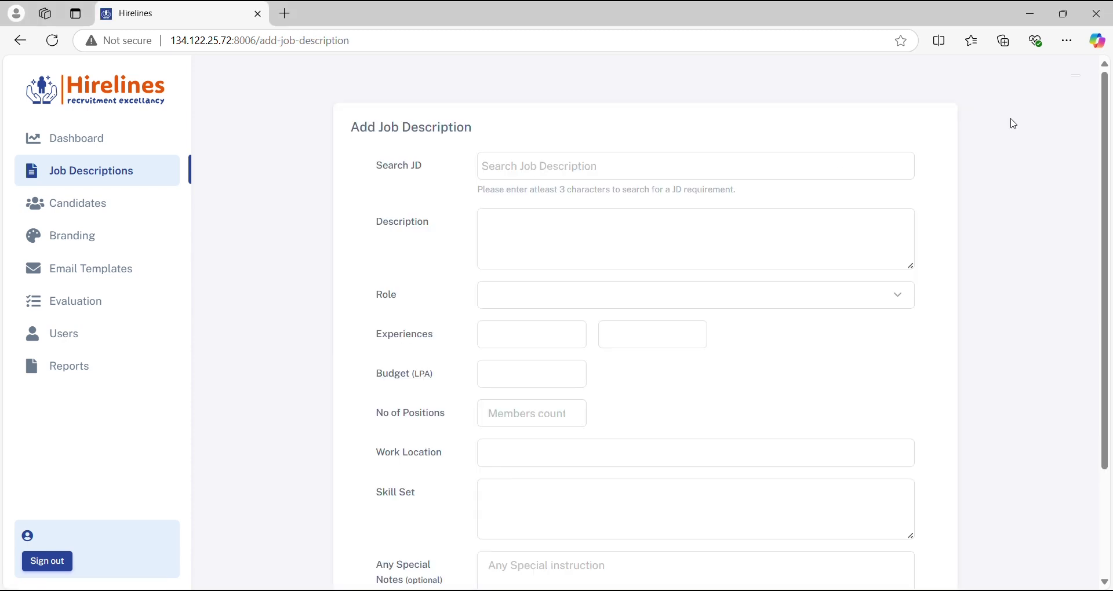
Search the JD templates for 'python' and fill the form from Full Stack Python Developer
click(671, 193)
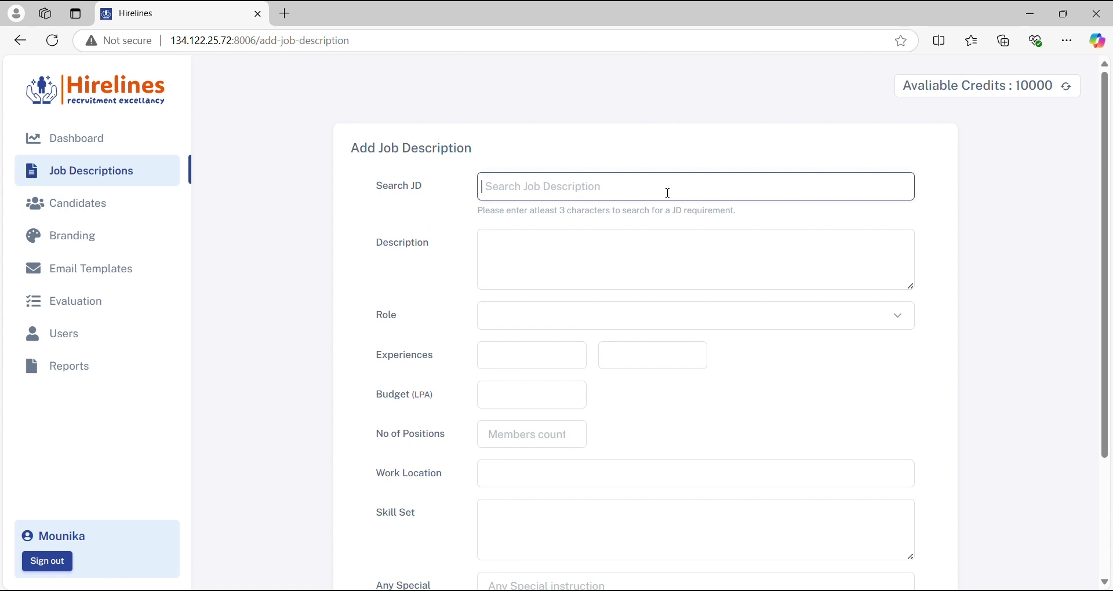
text(pyt)
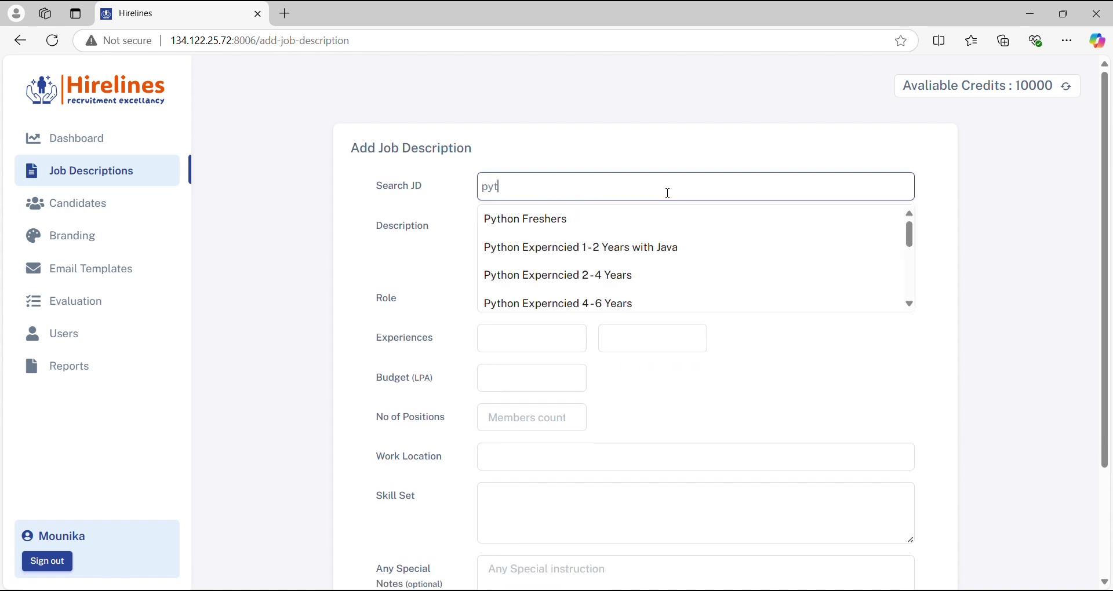
text(hon)
scroll(675, 294, down, 3)
scroll(676, 295, down, 3)
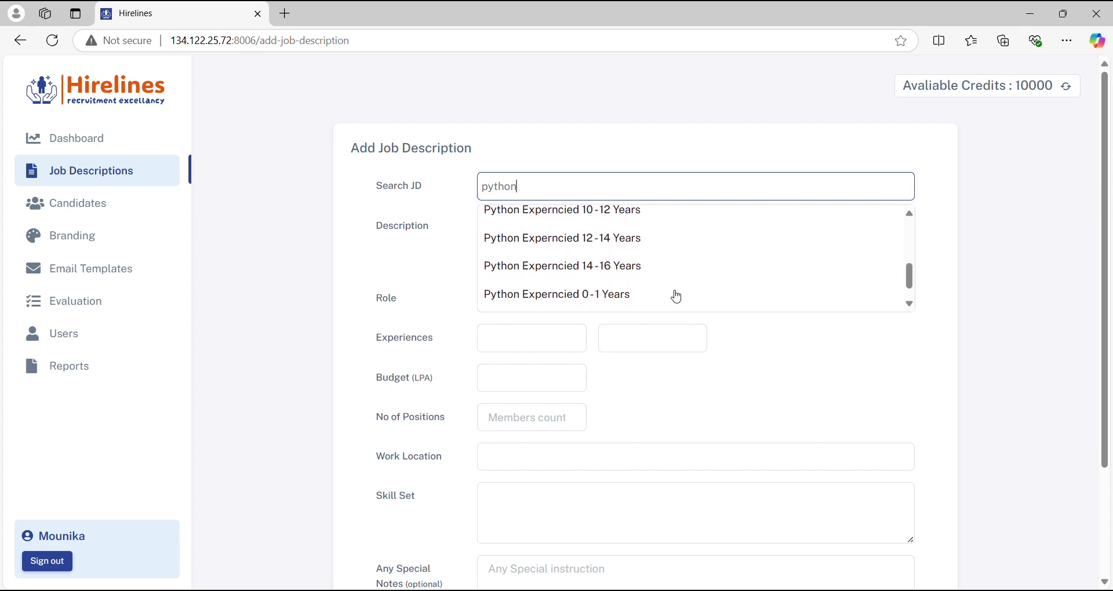
scroll(675, 295, down, 1)
click(624, 301)
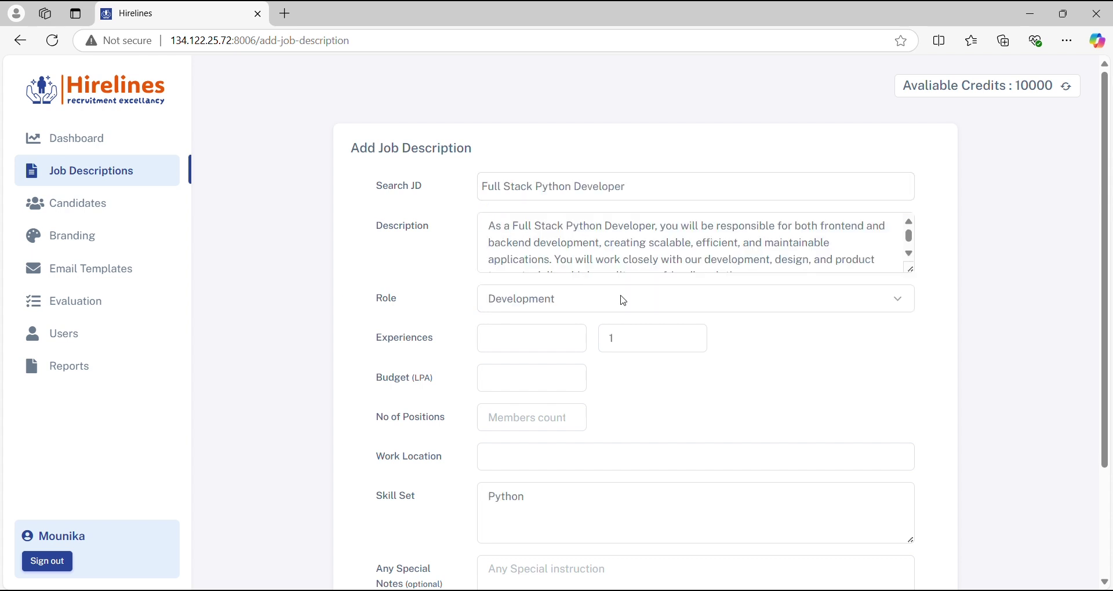
Enter experience 0, budget 10 LPA, 5 positions, location Hyderabad, and create the job description
click(531, 344)
text(0)
click(522, 387)
text(10)
scroll(523, 387, down, 1)
scroll(523, 387, down, 1)
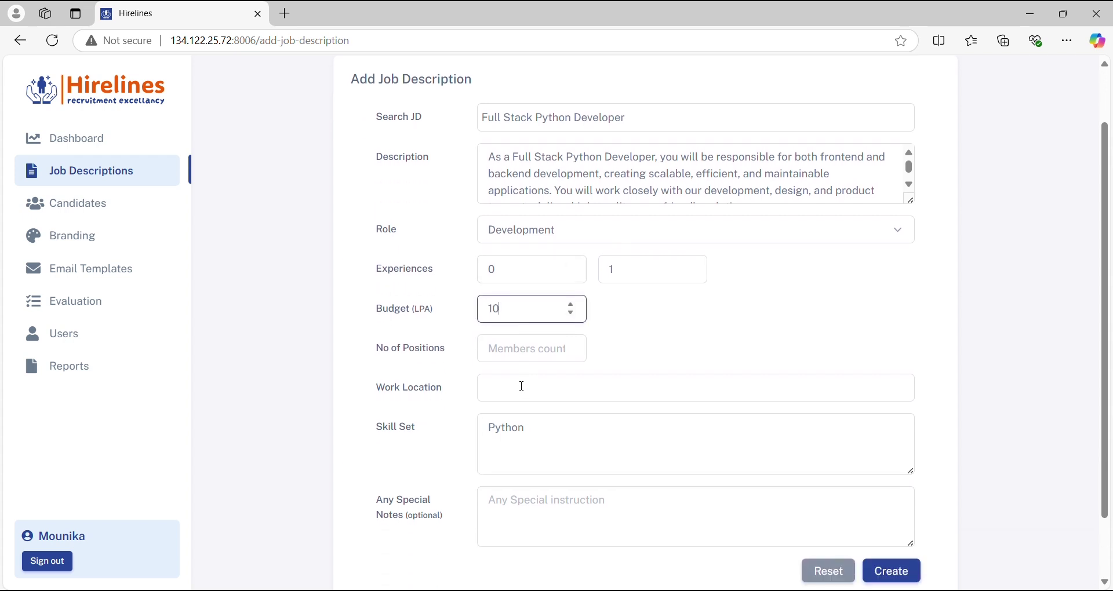
click(523, 345)
text(5)
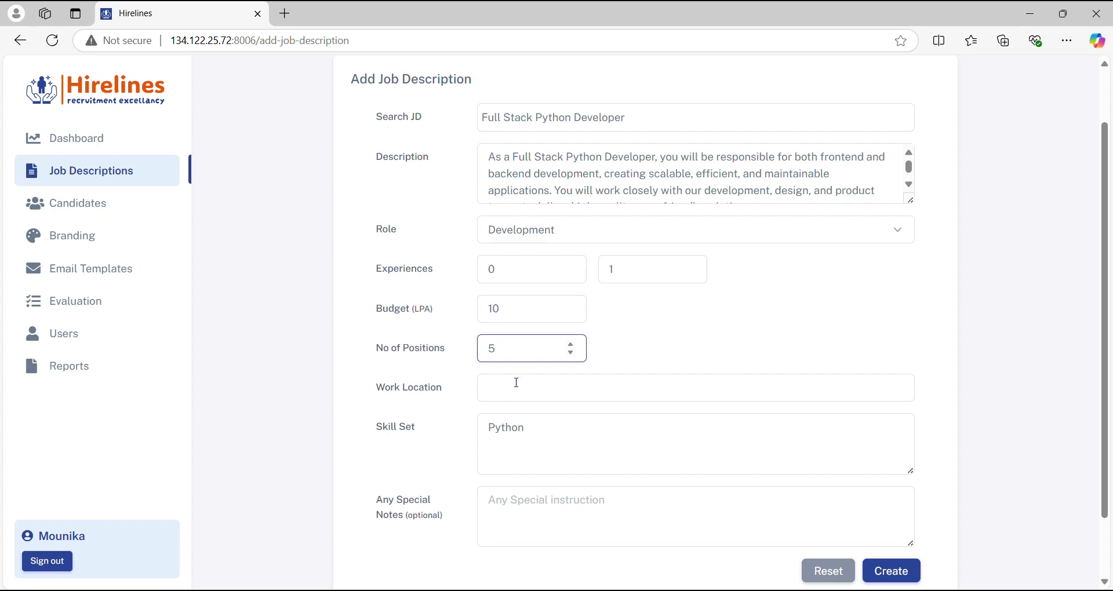
click(517, 383)
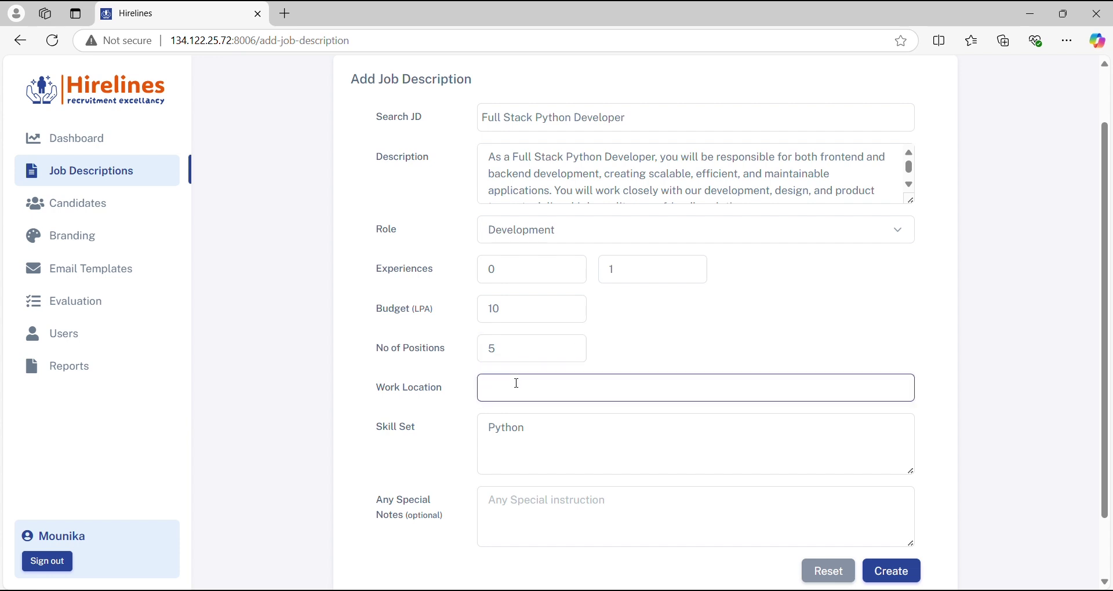
text(Hyderabad)
scroll(562, 503, down, 1)
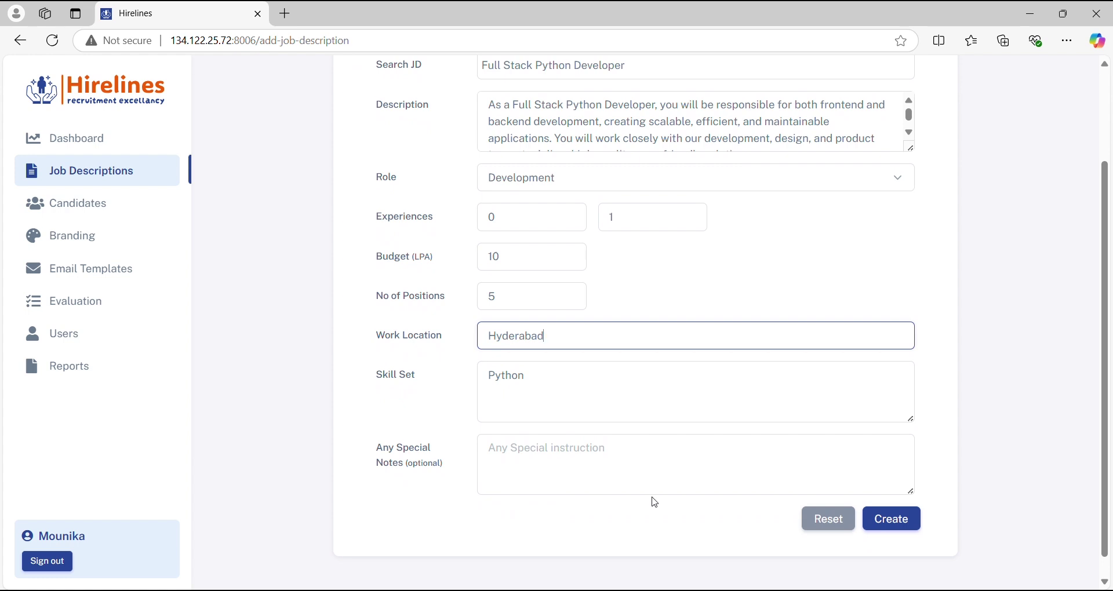
click(892, 520)
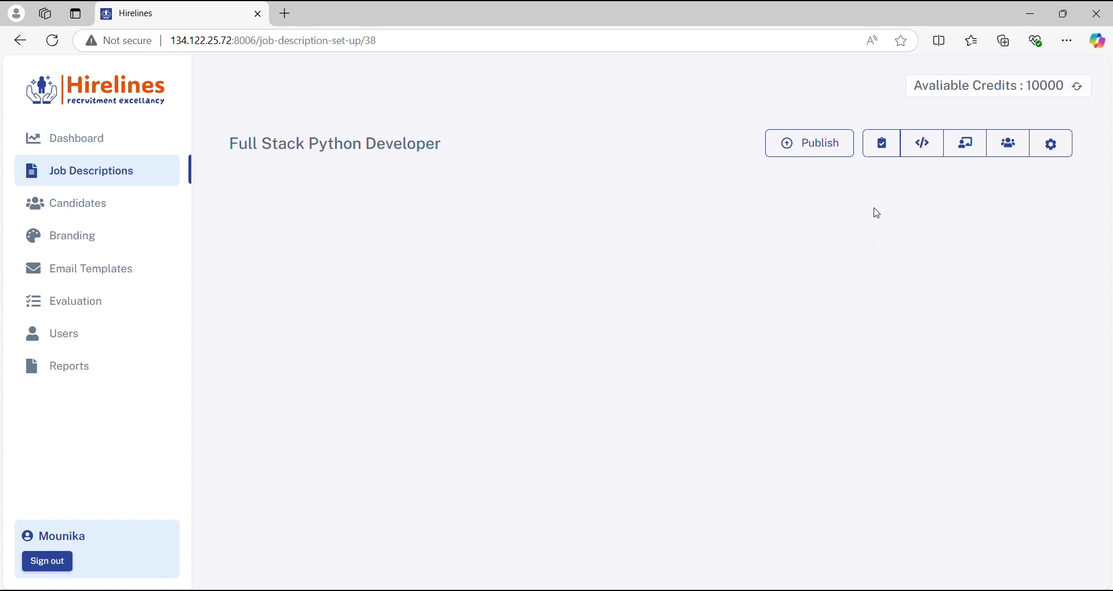
Name the new screening test 'Python Screening test' and set its promote percentage to 70
click(881, 156)
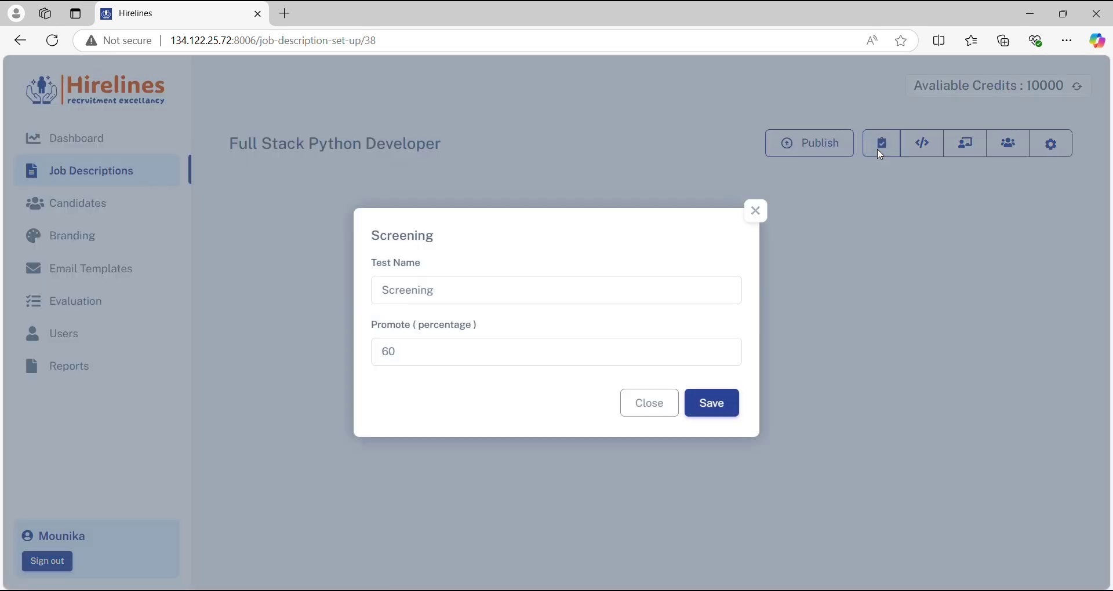
click(458, 292)
key(BackSpace)
key(BackSpace)
key(BackSpace)
key(BackSpace)
key(BackSpace)
key(BackSpace)
key(BackSpace)
key(BackSpace)
key(BackSpace)
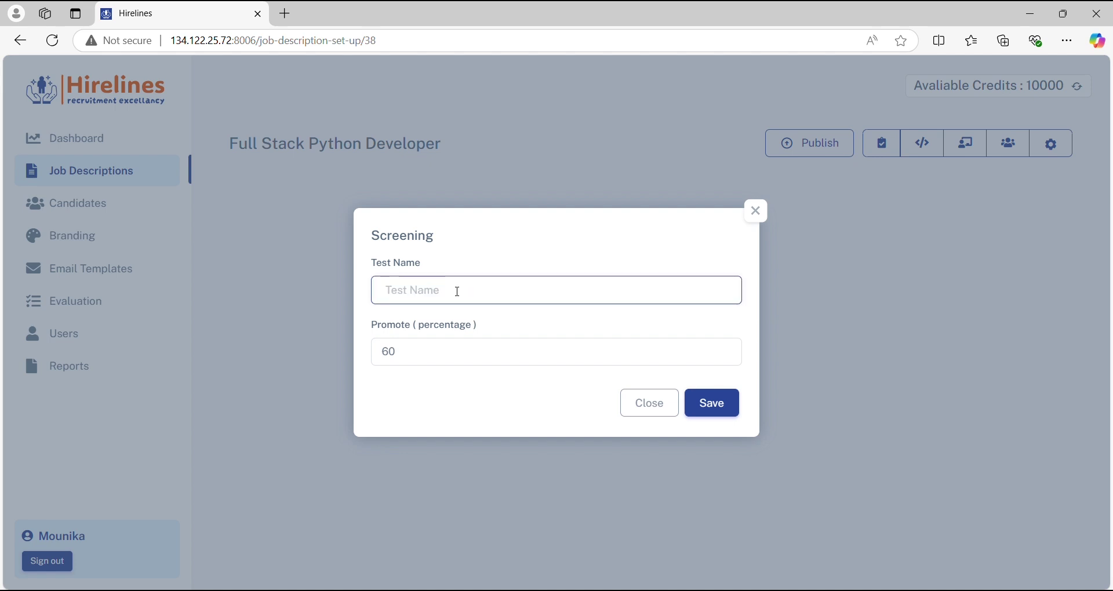
text(Python Screening test)
click(473, 359)
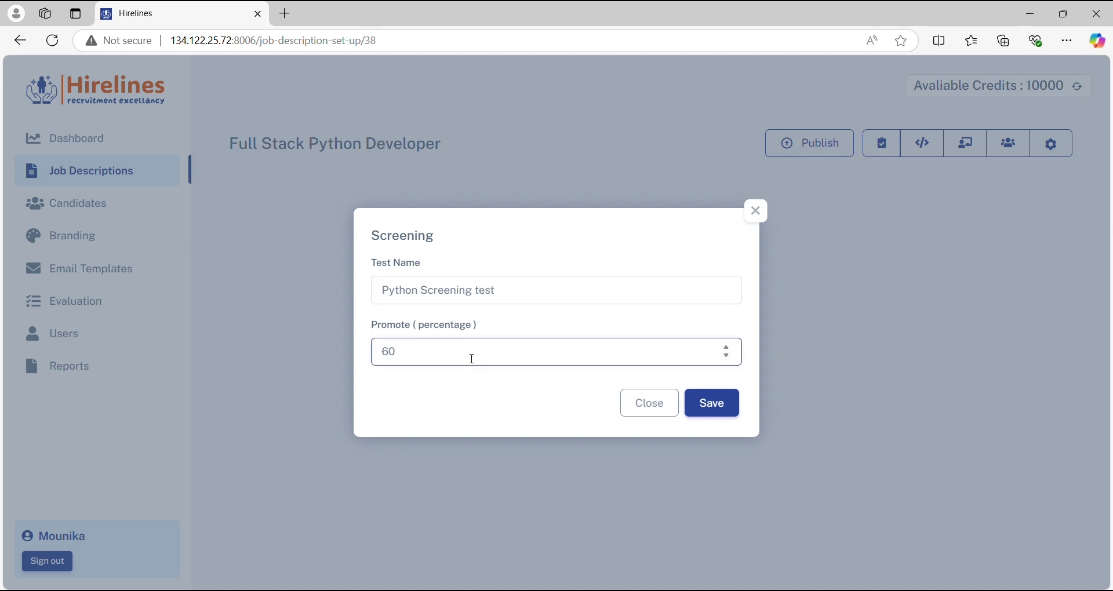
key(BackSpace)
key(BackSpace)
text(70)
Save the Python Screening test stage with 70% promote to the job
click(715, 406)
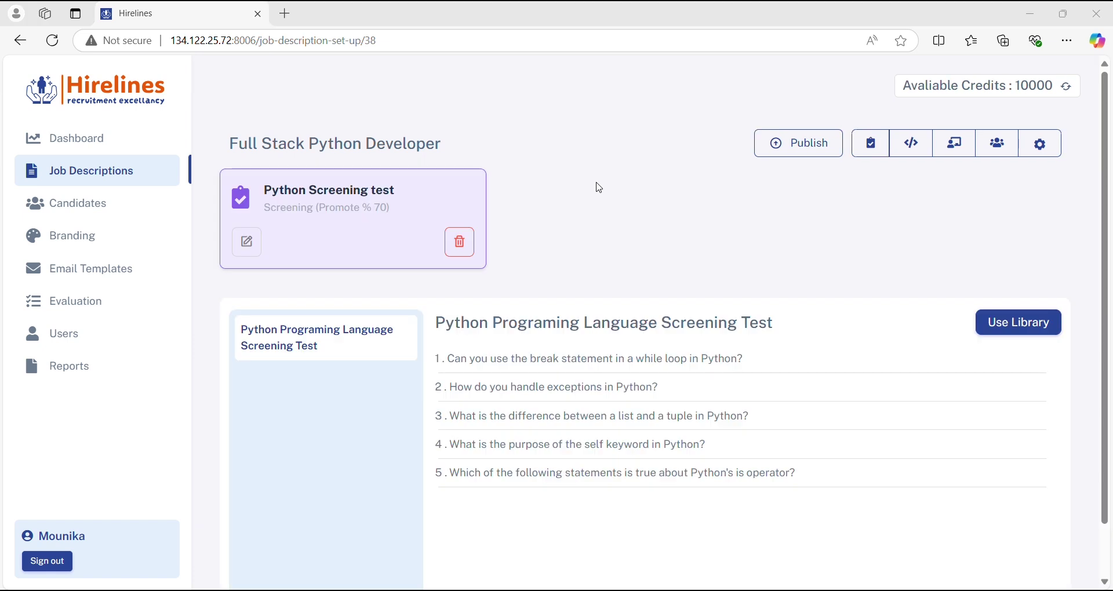
scroll(680, 277, down, 1)
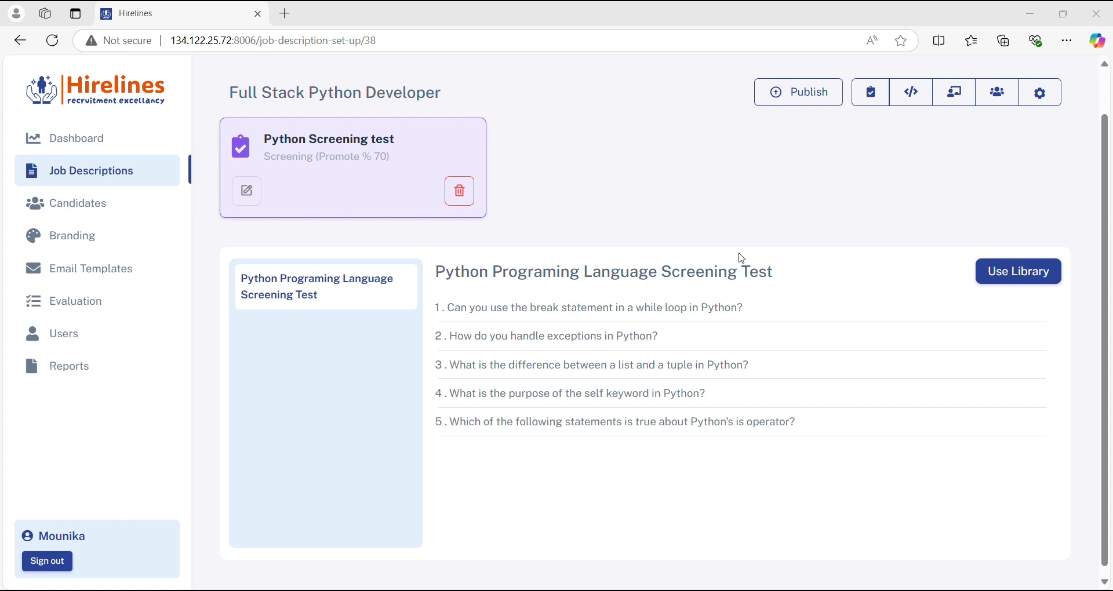
Load the Python question library and save all five static questions to the screening test
click(994, 276)
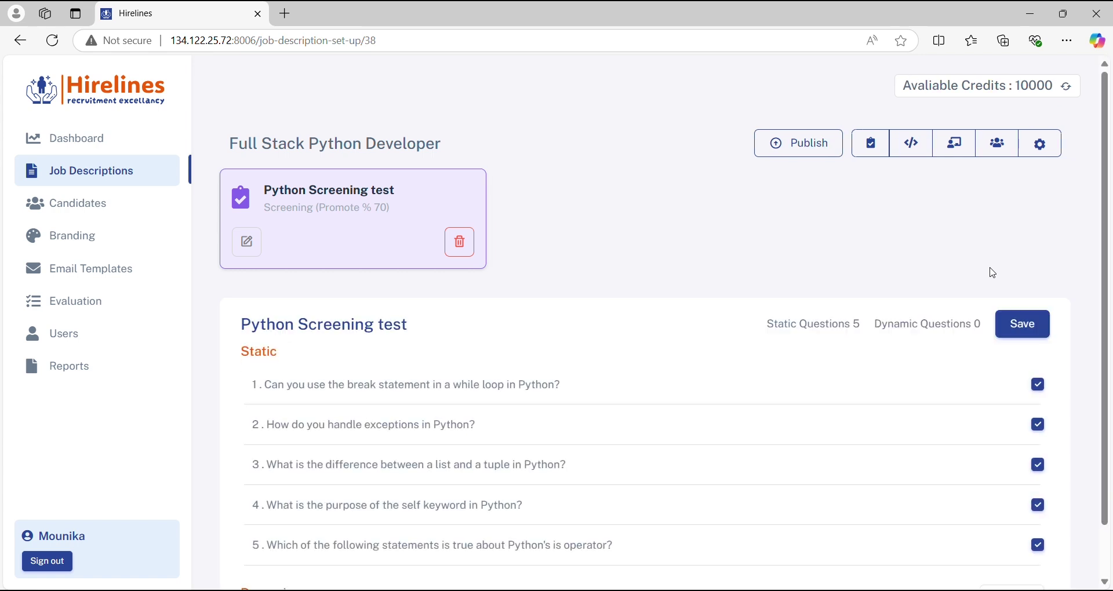
scroll(994, 273, down, 1)
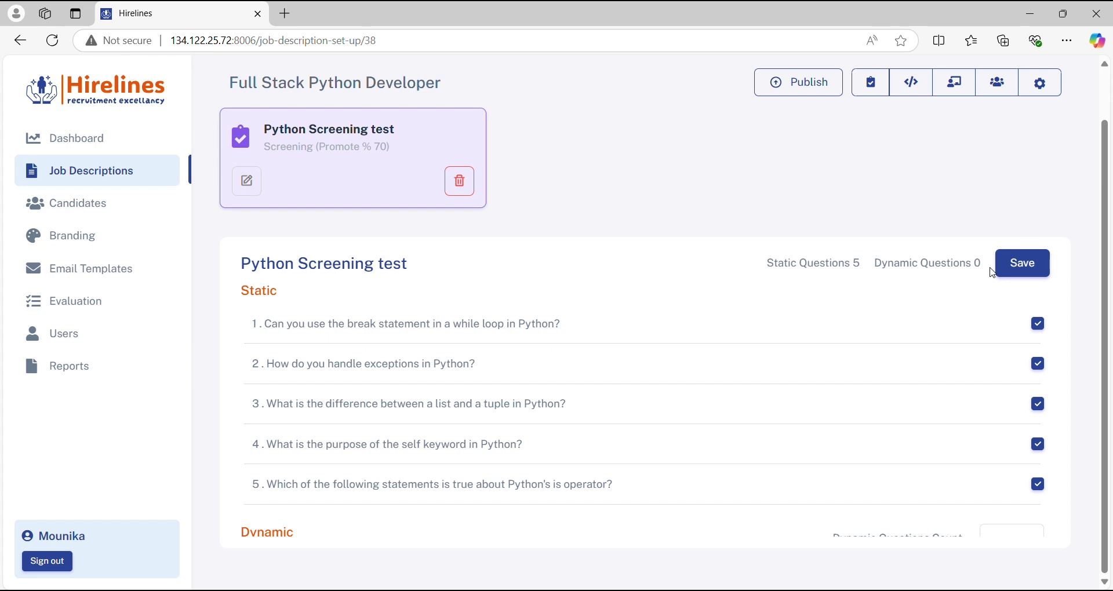
scroll(911, 438, down, 2)
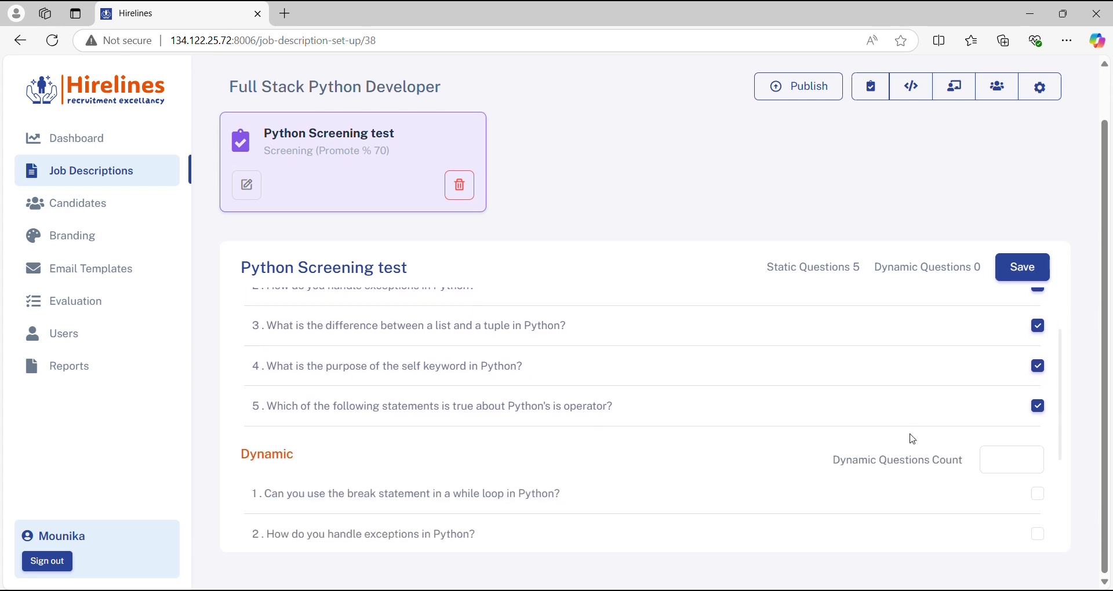
scroll(913, 439, down, 3)
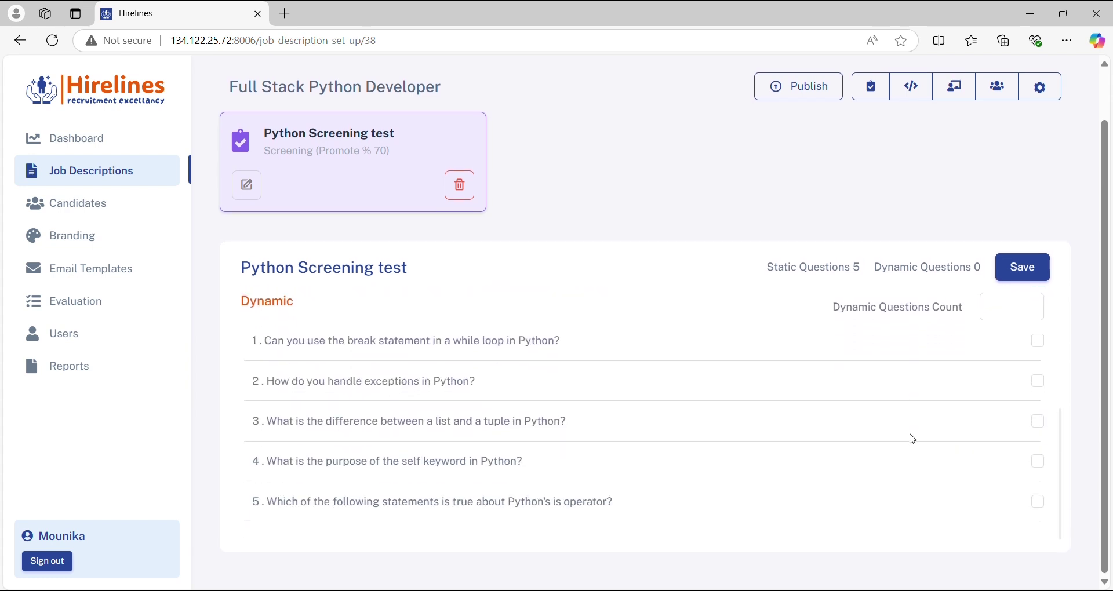
scroll(913, 439, up, 1)
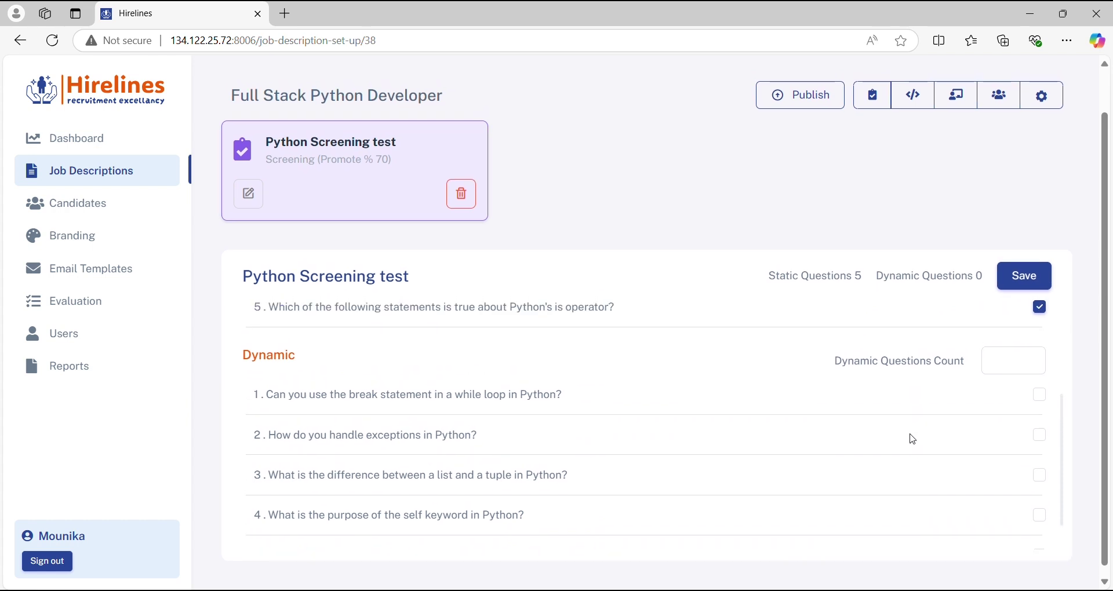
scroll(914, 440, up, 4)
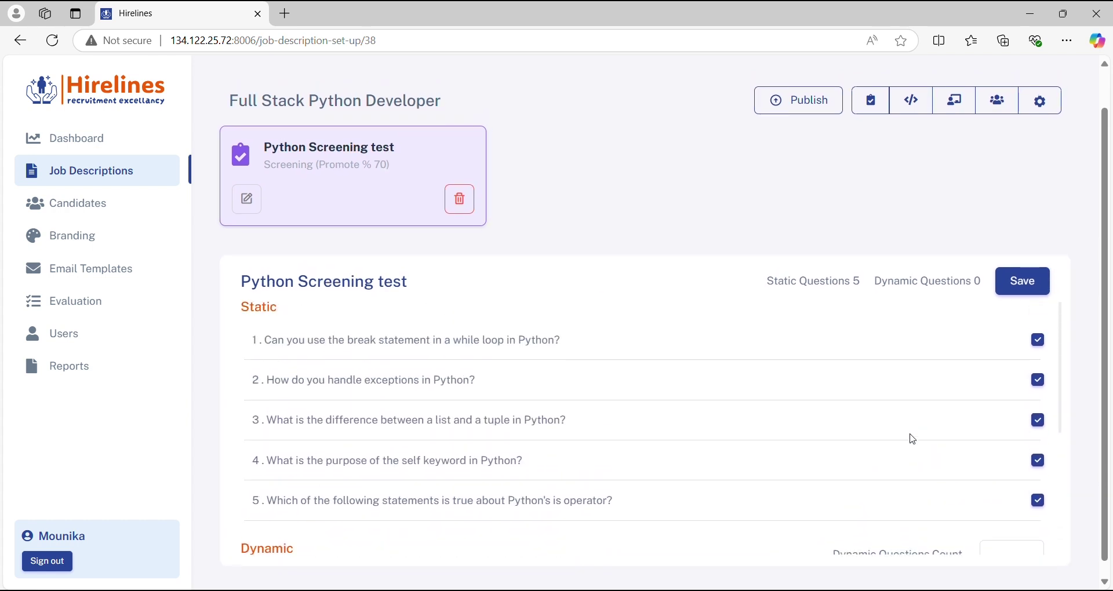
scroll(914, 439, up, 2)
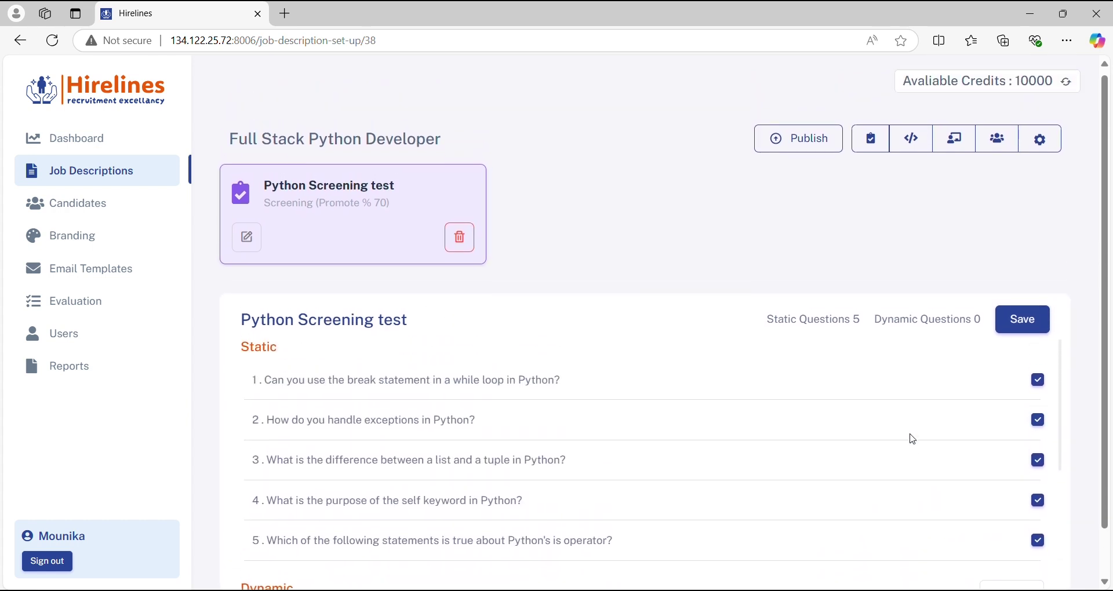
click(1009, 334)
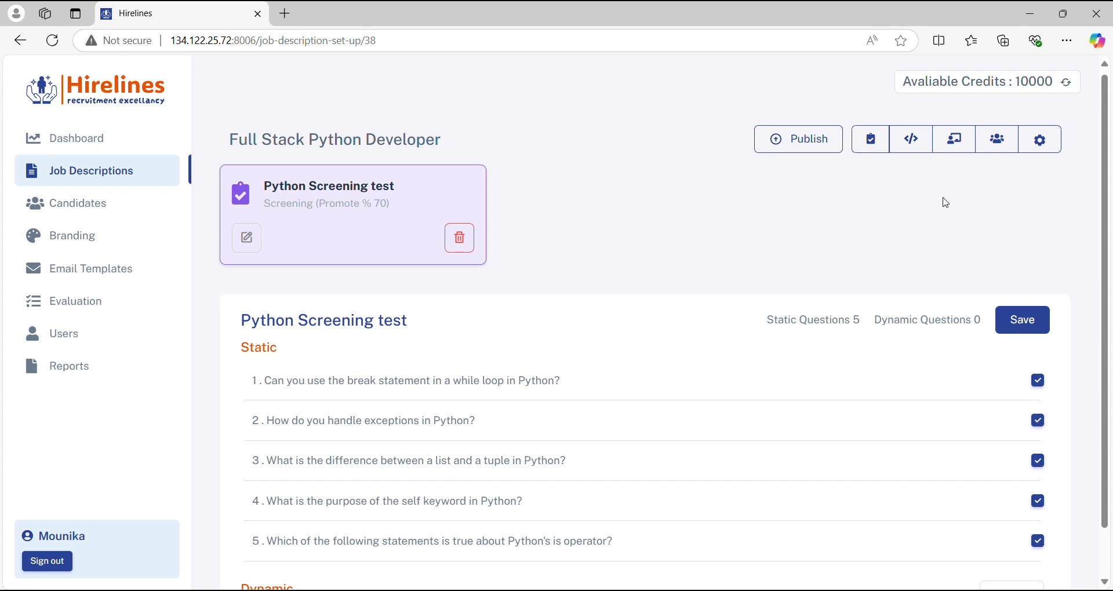
Create a coding stage named 'Python Coding test' with 50% promote and save it
click(916, 140)
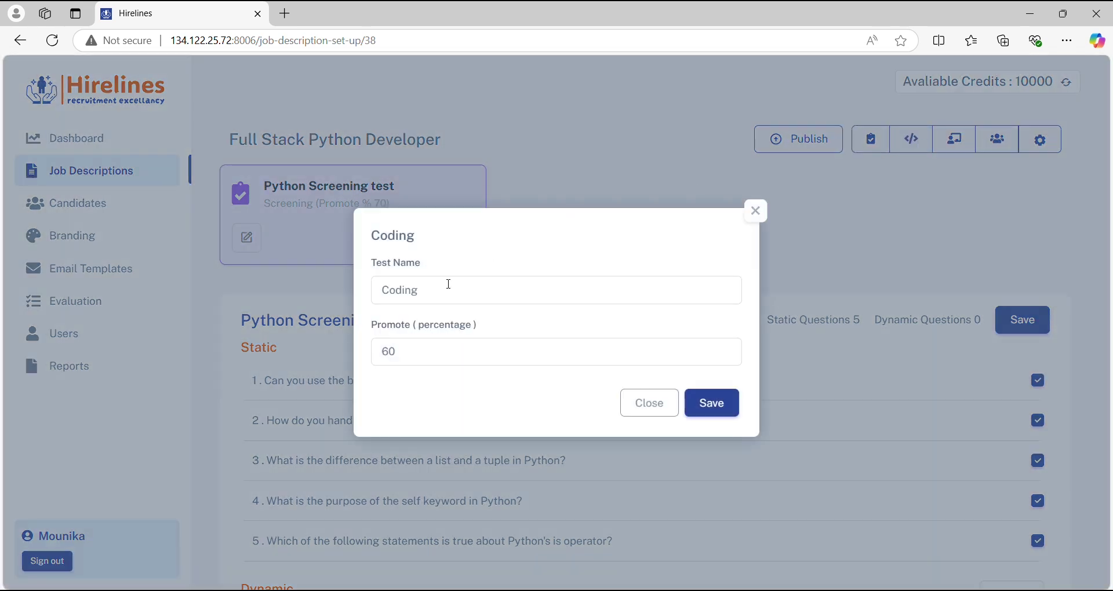
click(444, 294)
key(BackSpace)
key(BackSpace)
key(BackSpace)
key(BackSpace)
key(BackSpace)
key(BackSpace)
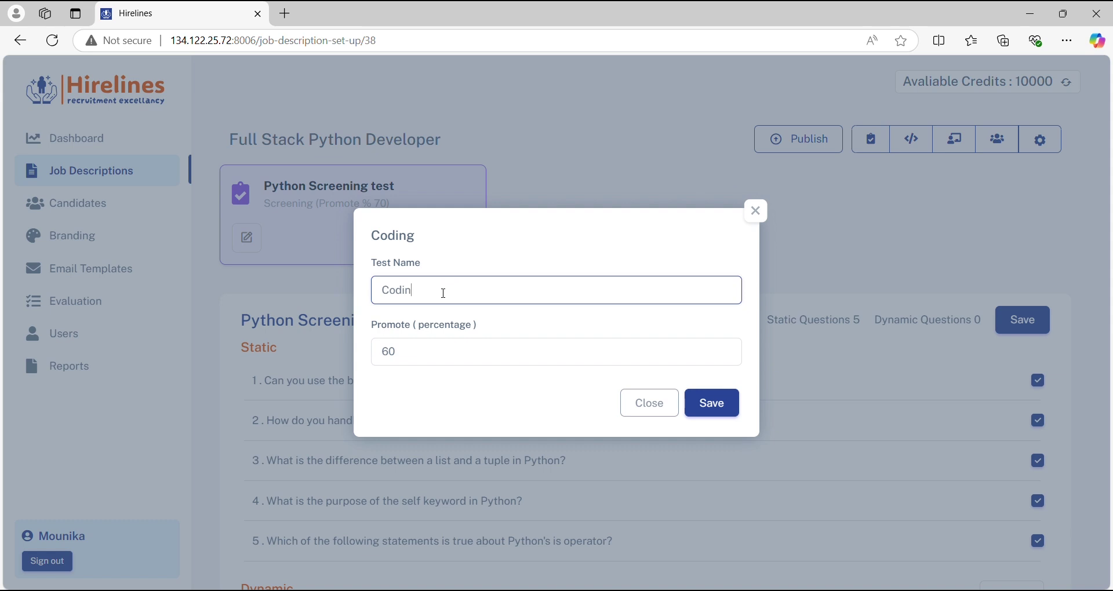
text(Python Coding test)
click(435, 350)
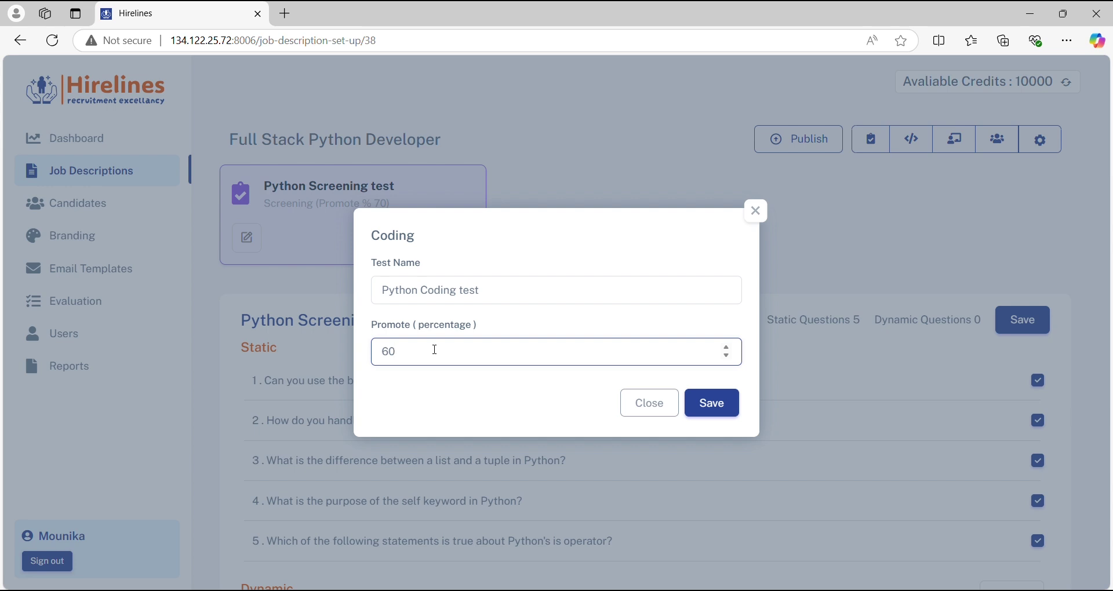
key(BackSpace)
key(BackSpace)
text(50)
click(713, 404)
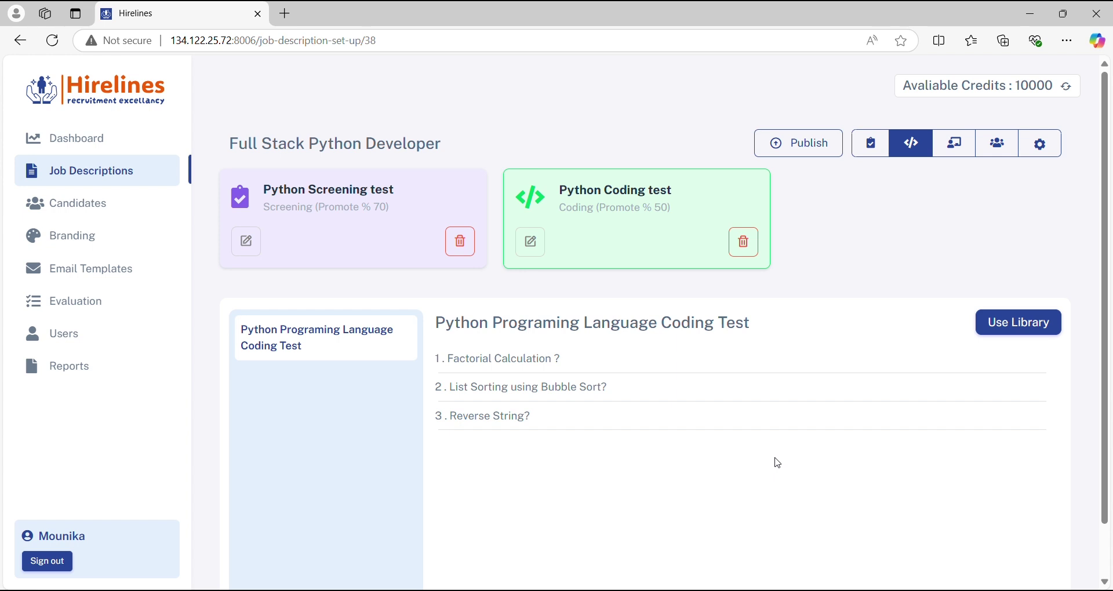
From the library, uncheck Factorial Calculation and List Sorting using Bubble Sort, saving only Reverse String
click(995, 322)
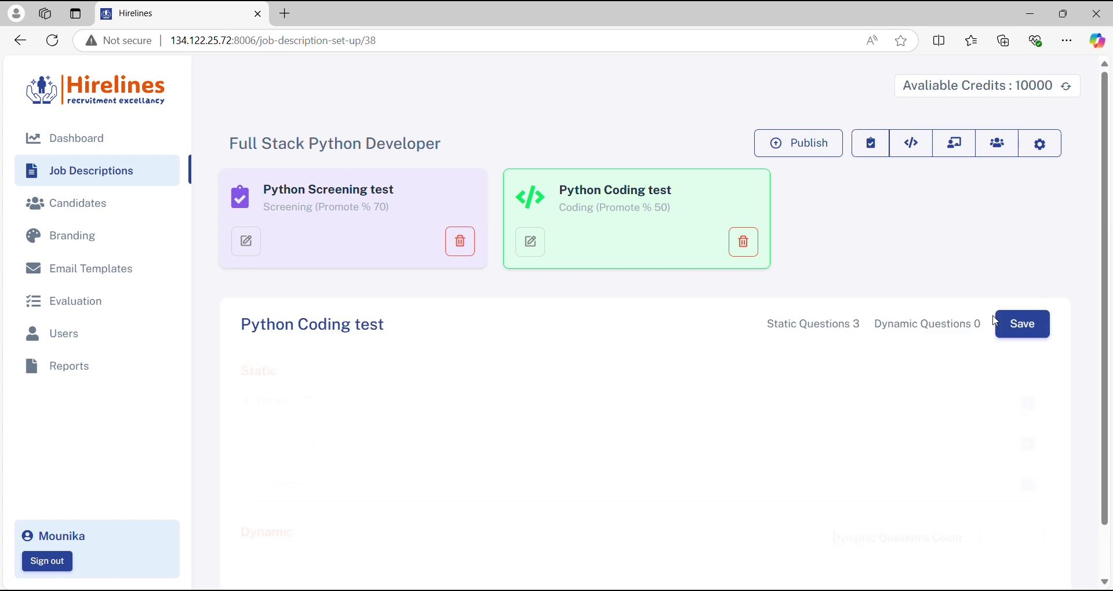
scroll(995, 321, down, 2)
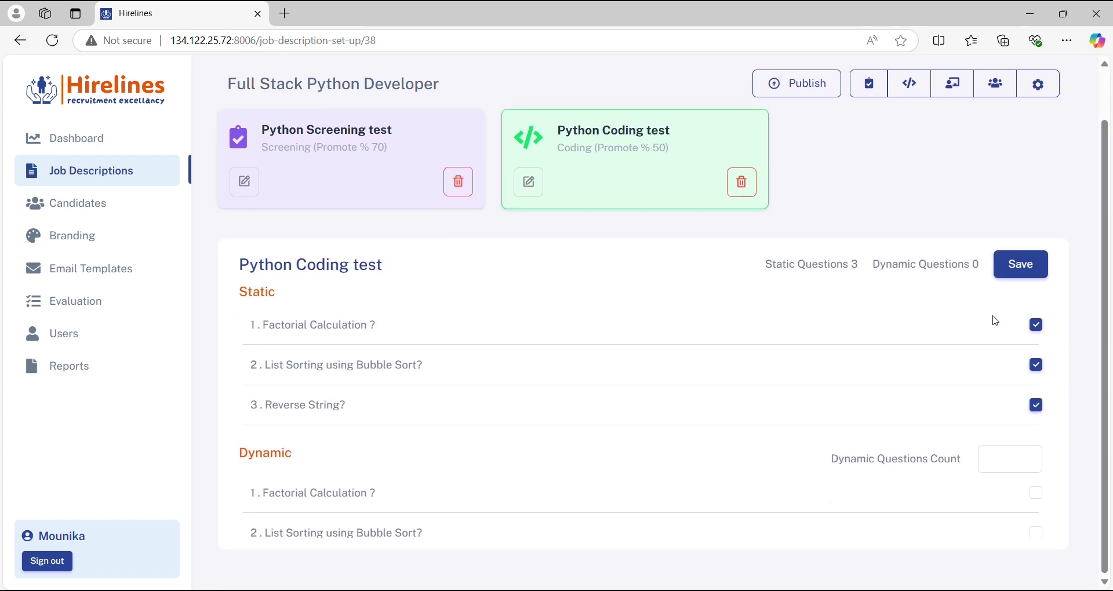
scroll(995, 321, up, 1)
click(1040, 386)
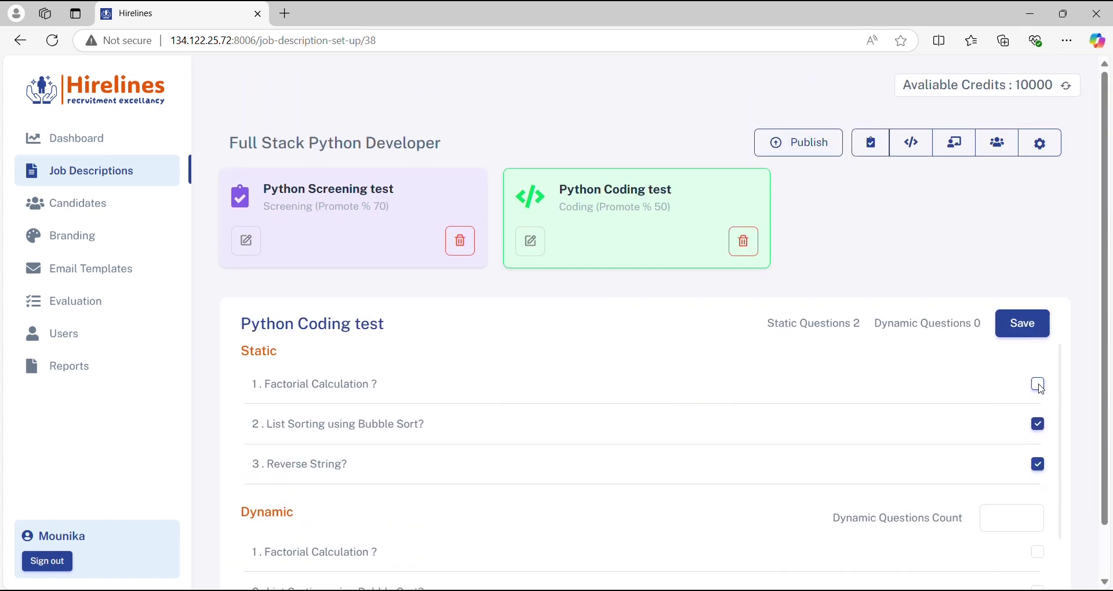
click(1038, 429)
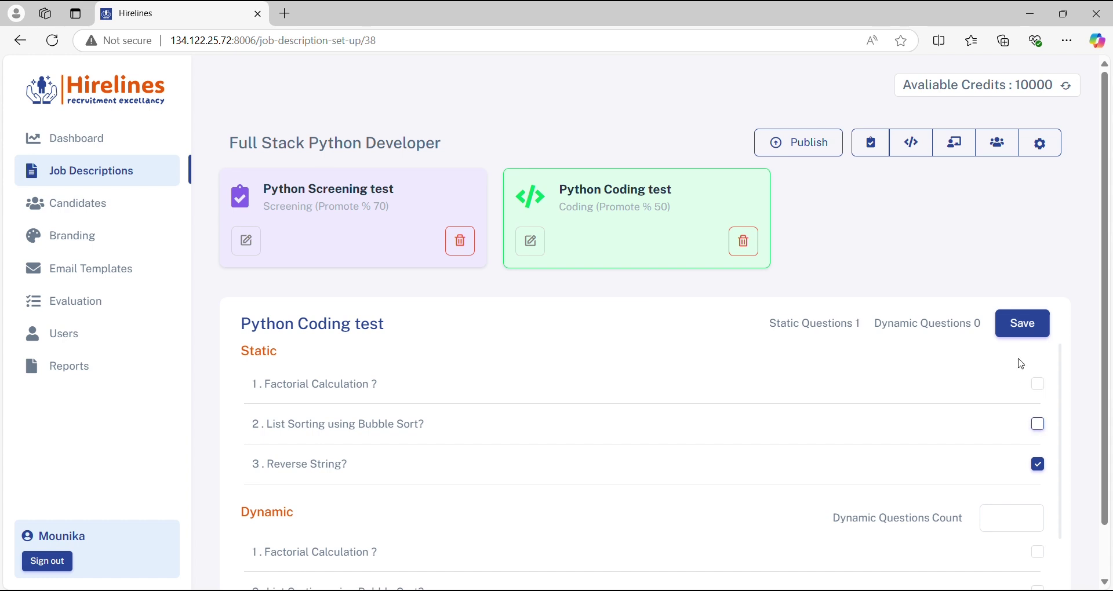
click(1022, 327)
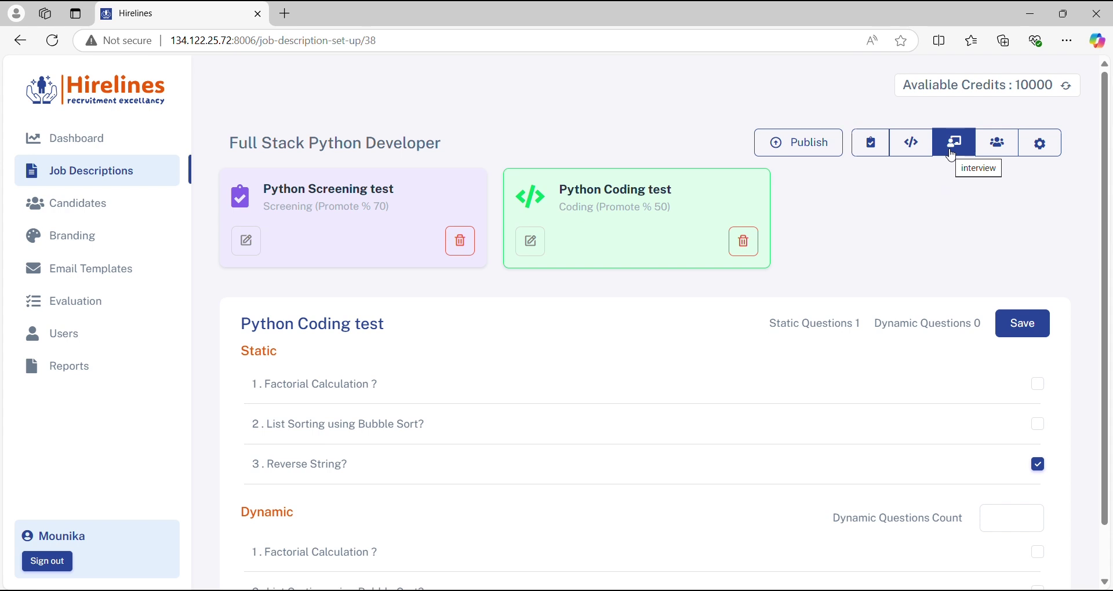
Add an interview stage named 'Python Interview' and save its six library questions
click(954, 145)
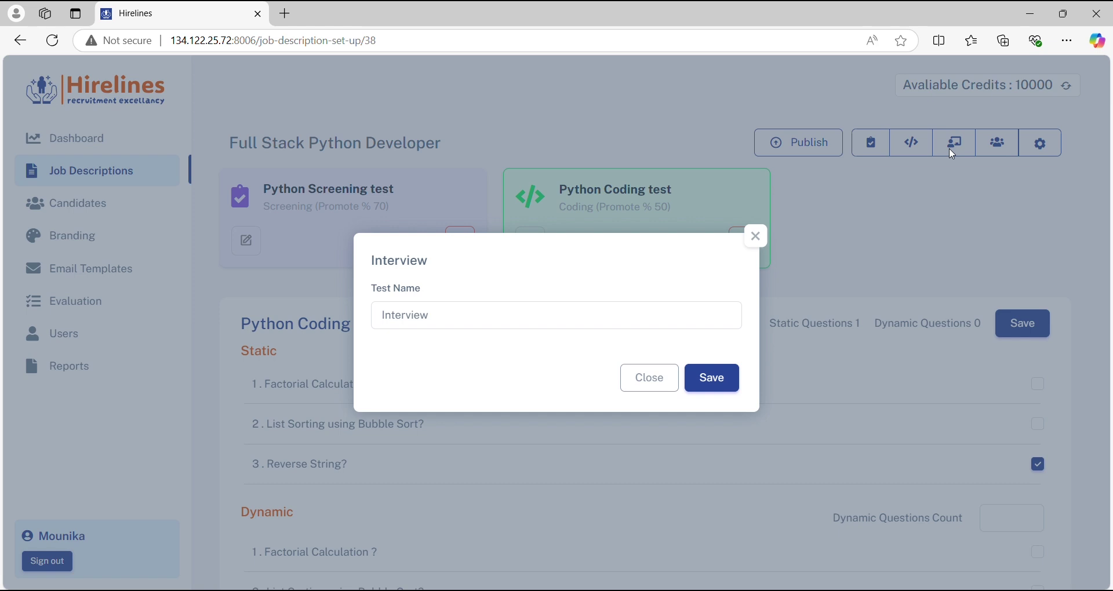
click(383, 315)
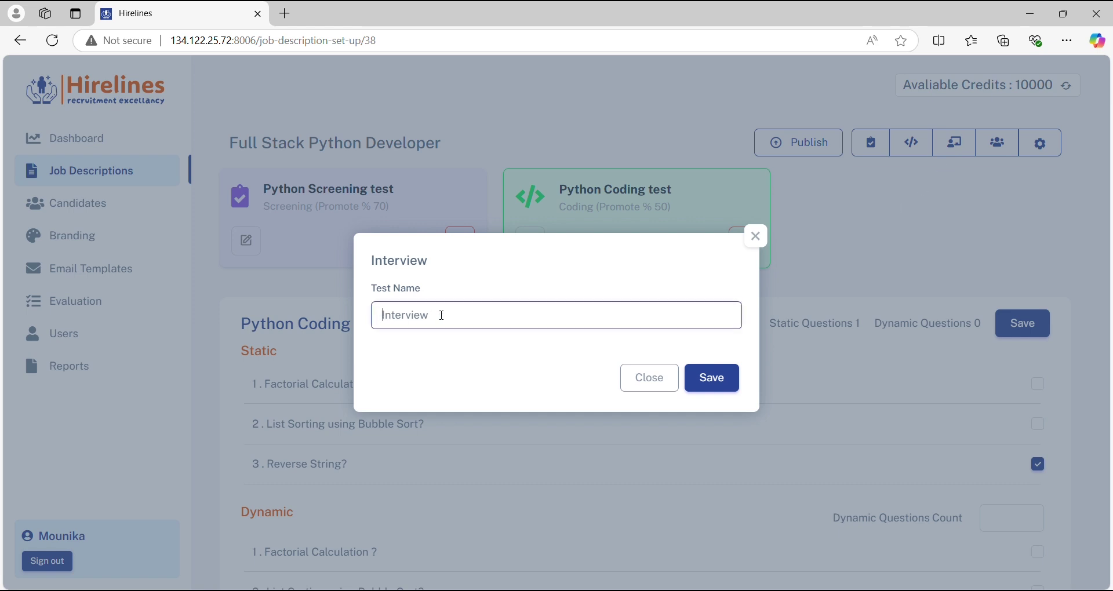
key(BackSpace)
key(BackSpace)
key(BackSpace)
key(BackSpace)
key(BackSpace)
key(BackSpace)
key(BackSpace)
key(BackSpace)
key(BackSpace)
text(Python Interview)
click(727, 380)
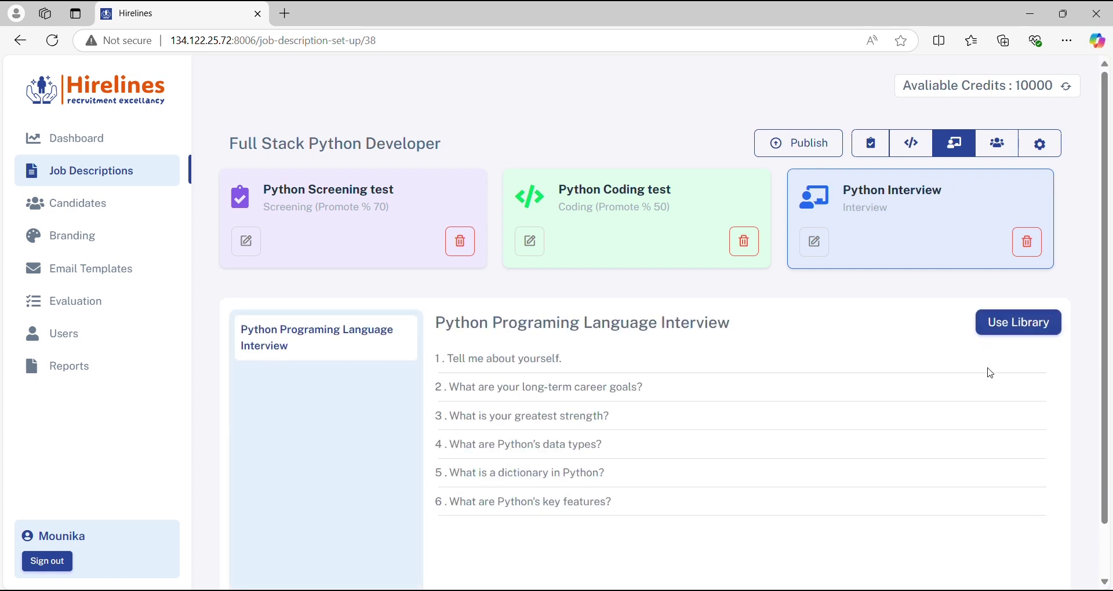
click(1027, 323)
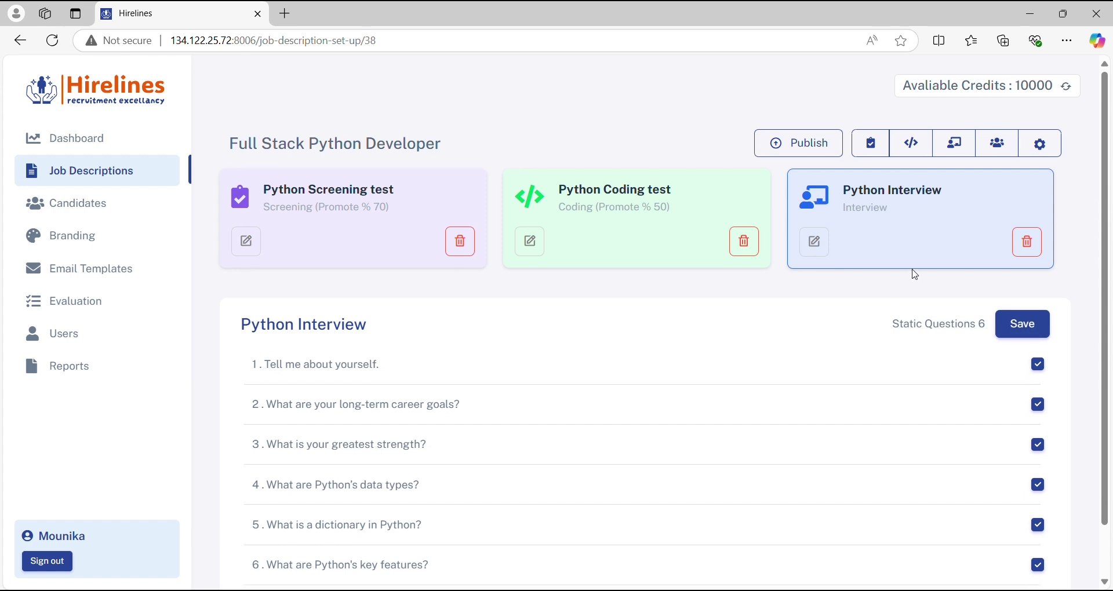
click(1032, 338)
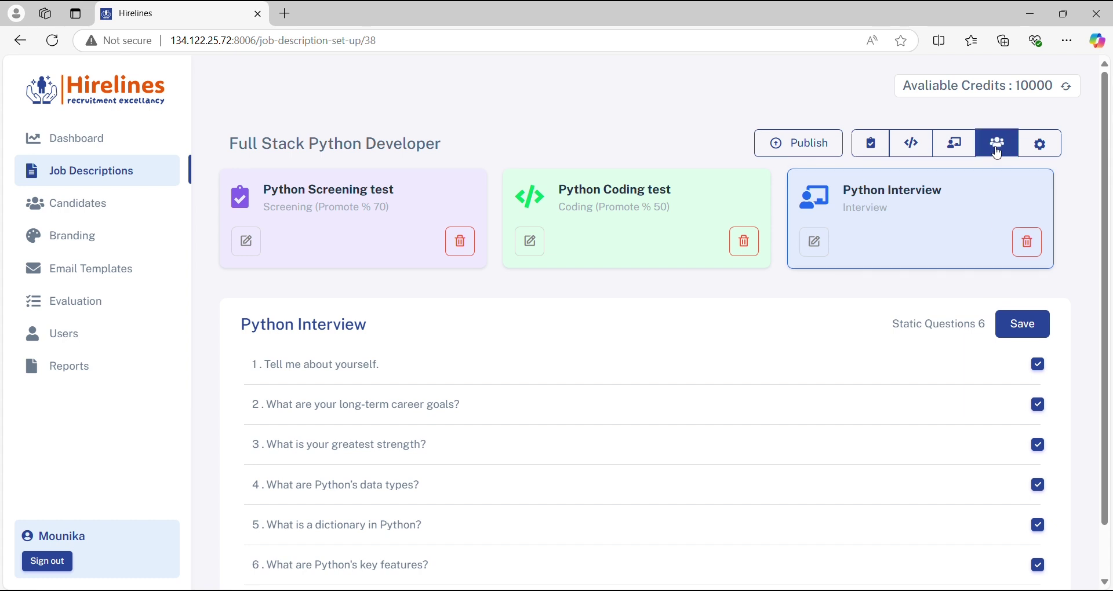
Assign an interviewer to the interview panel, then publish the Full Stack Python Developer job
click(998, 152)
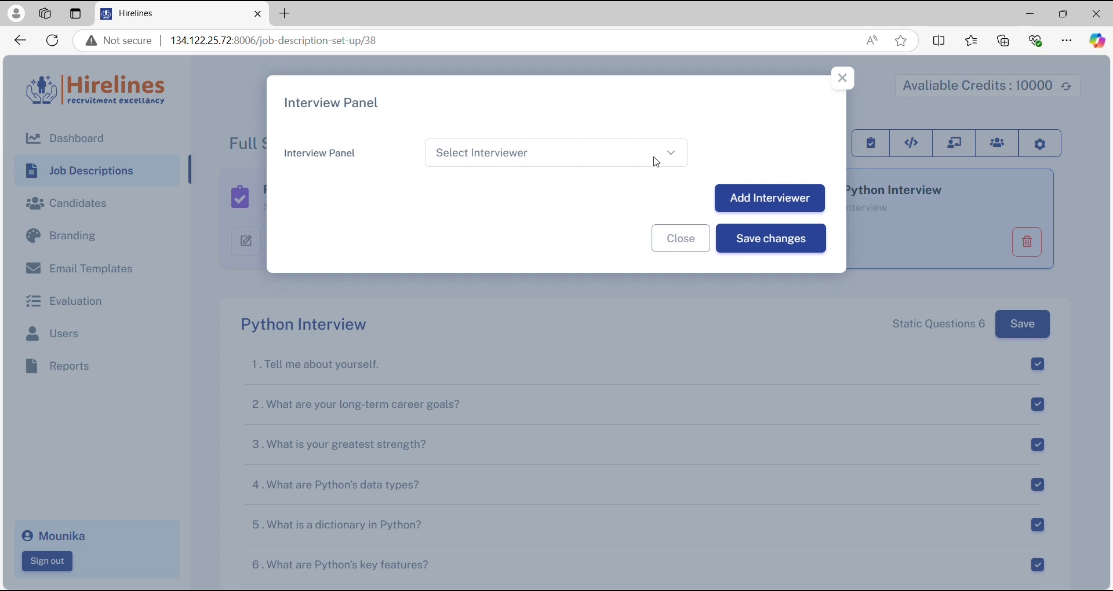
click(652, 160)
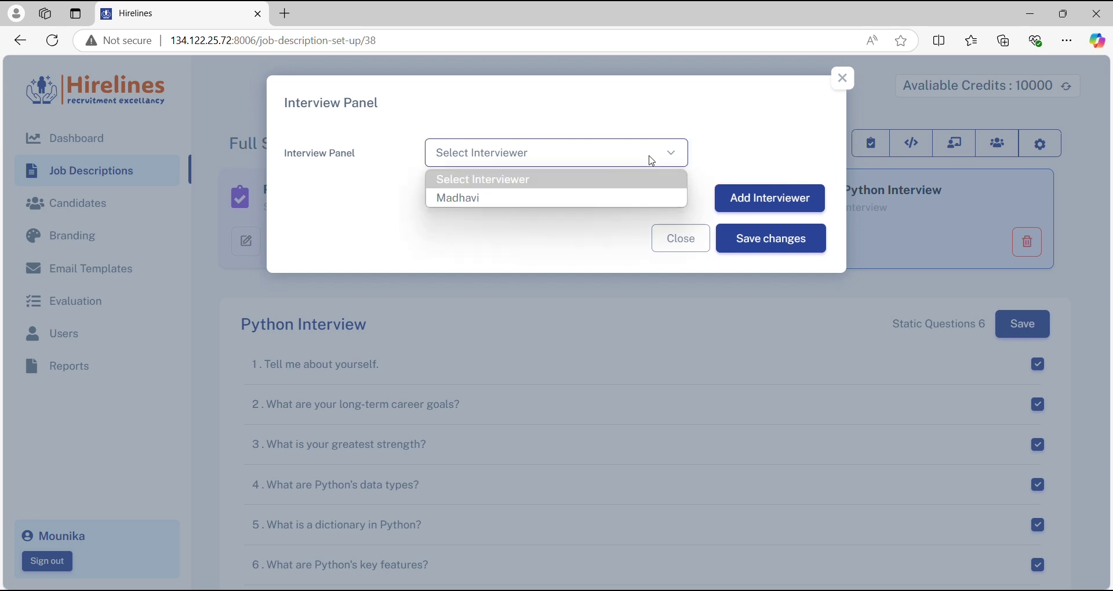
click(649, 199)
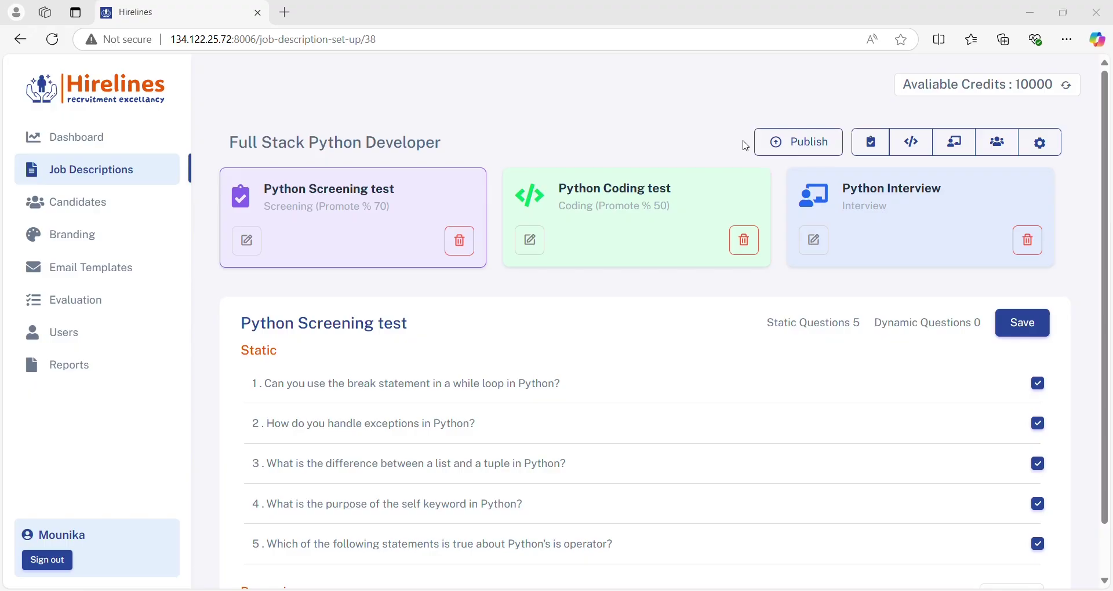
click(801, 143)
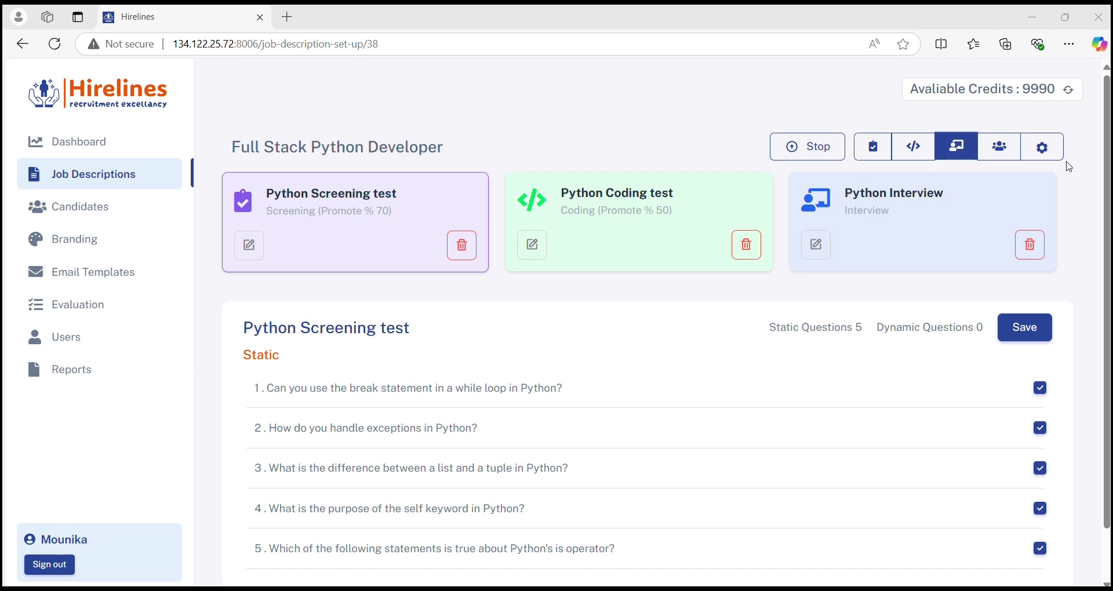
Bring up the careers integration script and copy its registration script tag lines
click(1044, 148)
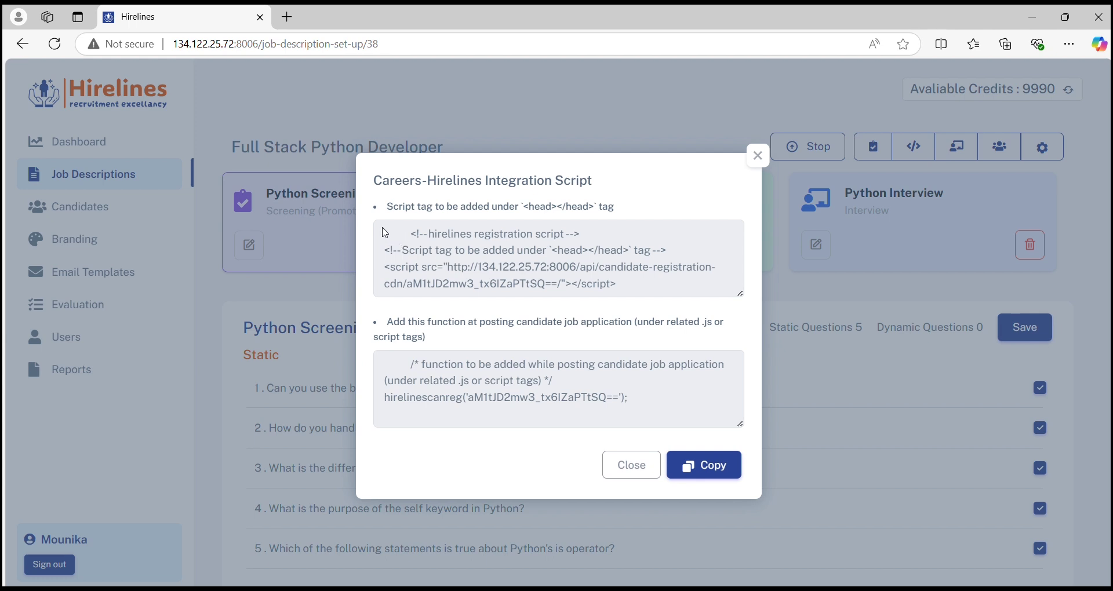
drag(385, 233, 634, 291)
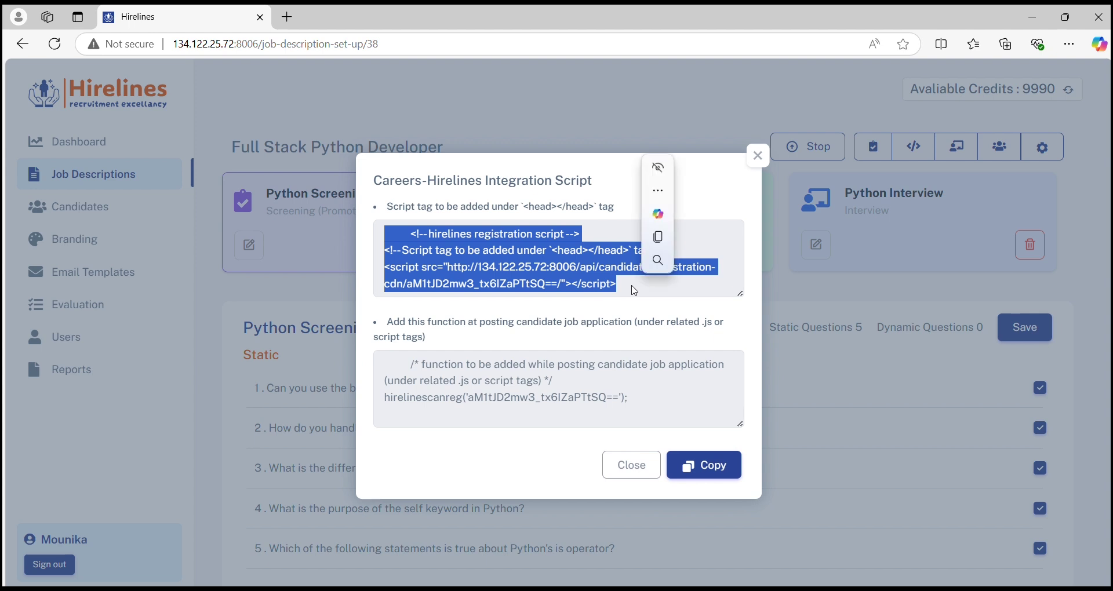
key(ctrl+c)
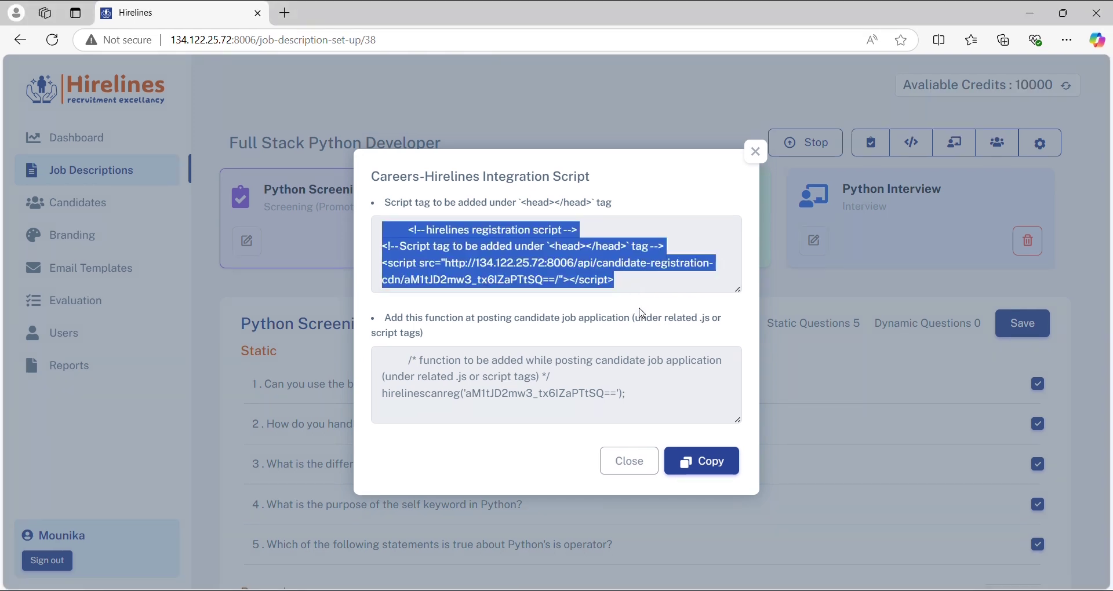
Paste the Hirelines registration script tag on the blank line below </head> in pythondeveloper.html
mouse_move(797, 589)
click(797, 540)
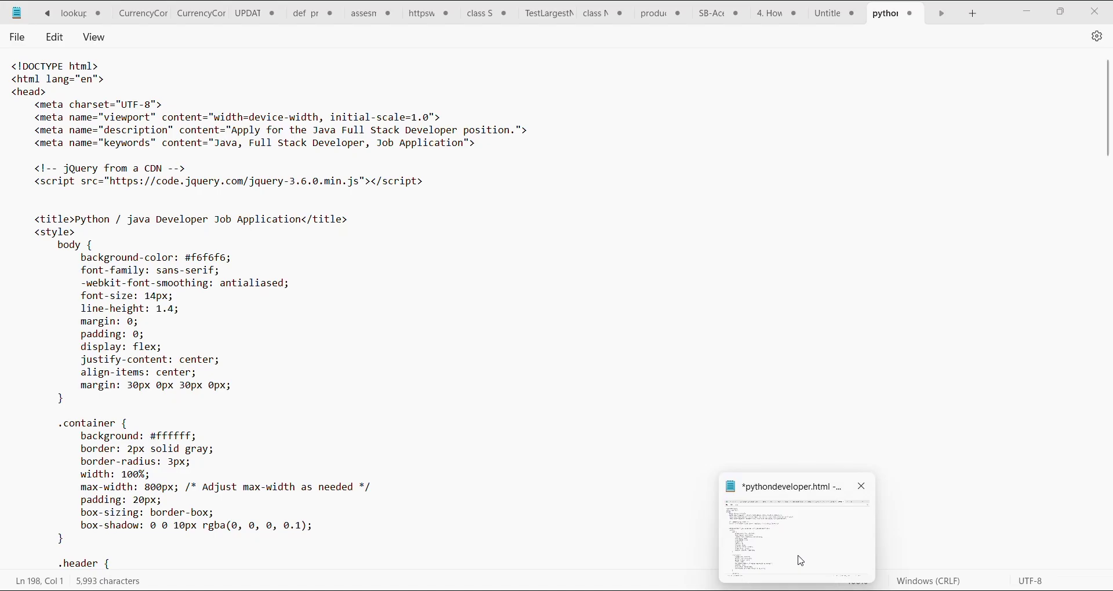
scroll(554, 356, down, 15)
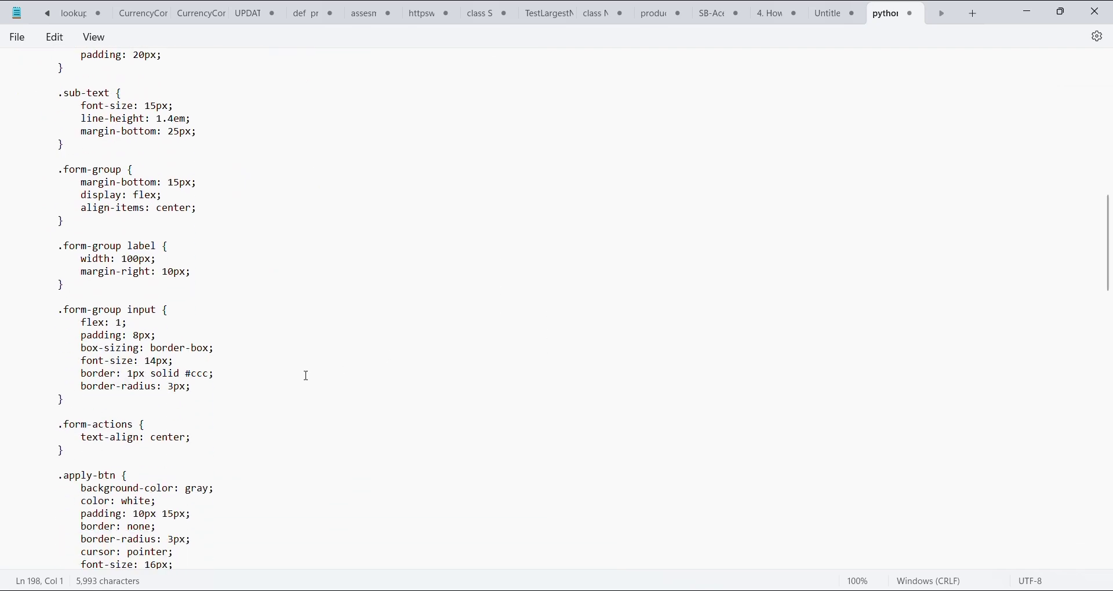
scroll(306, 380, down, 9)
scroll(308, 381, down, 9)
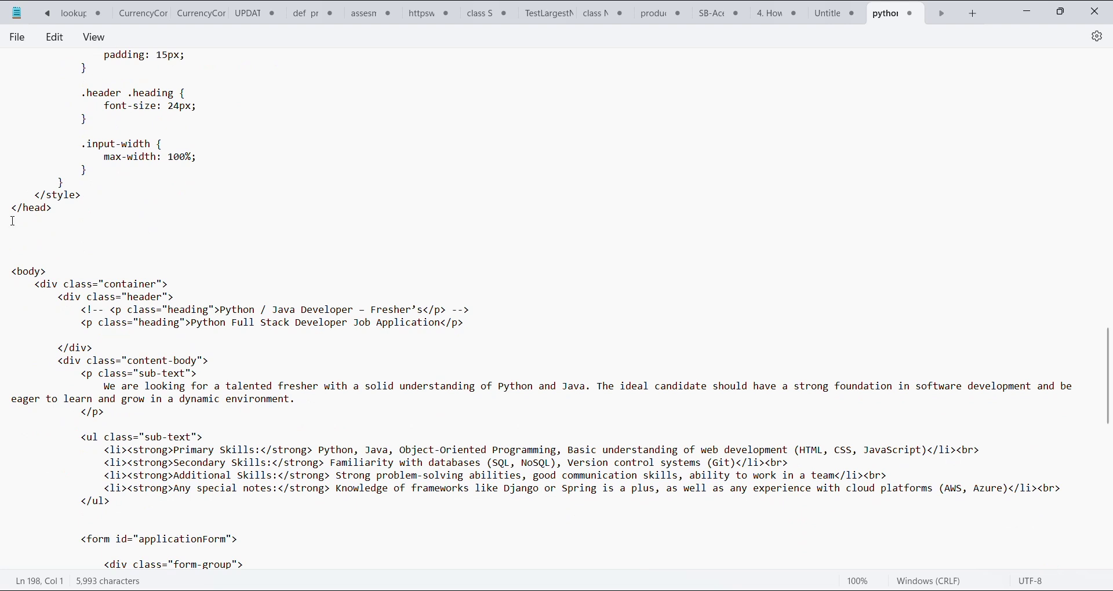
click(16, 221)
key(ctrl+v)
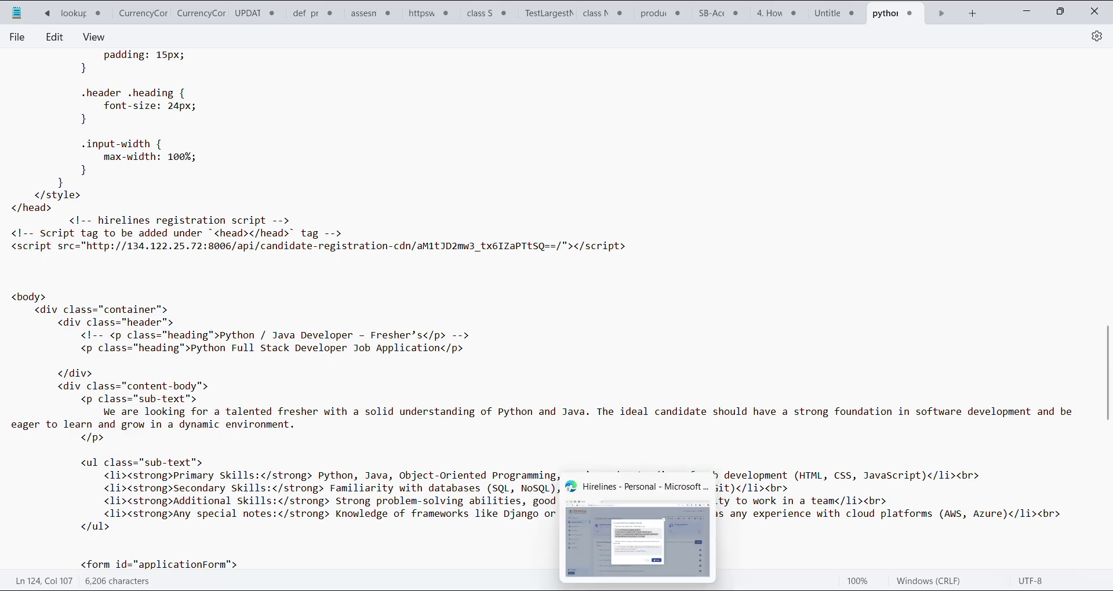
Select the hirelinescanreg function call in the second box of the Edge integration script dialog
click(636, 574)
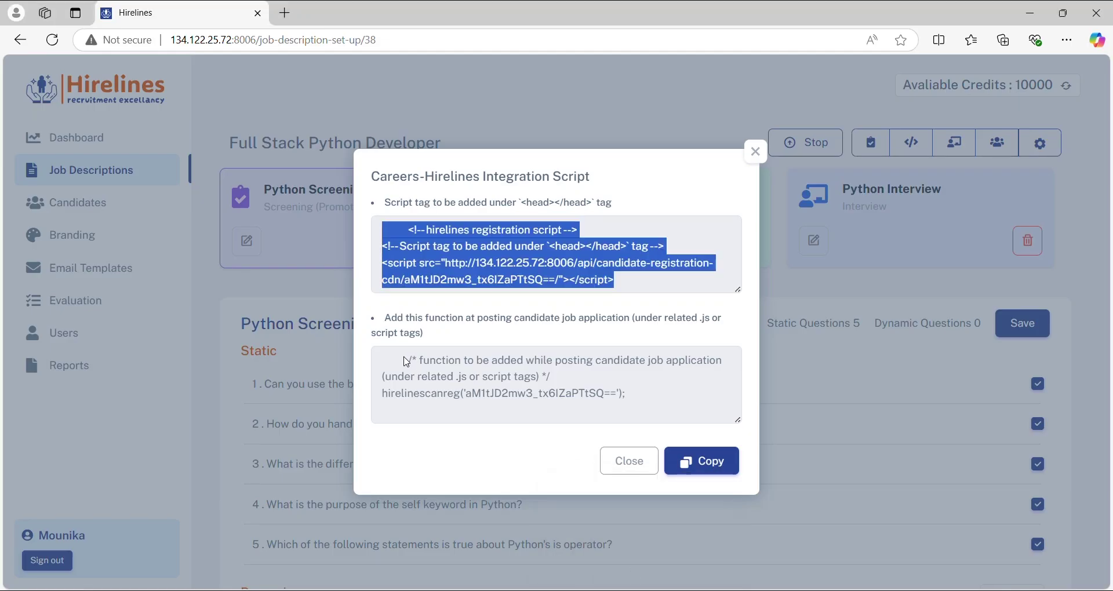
drag(405, 360, 639, 398)
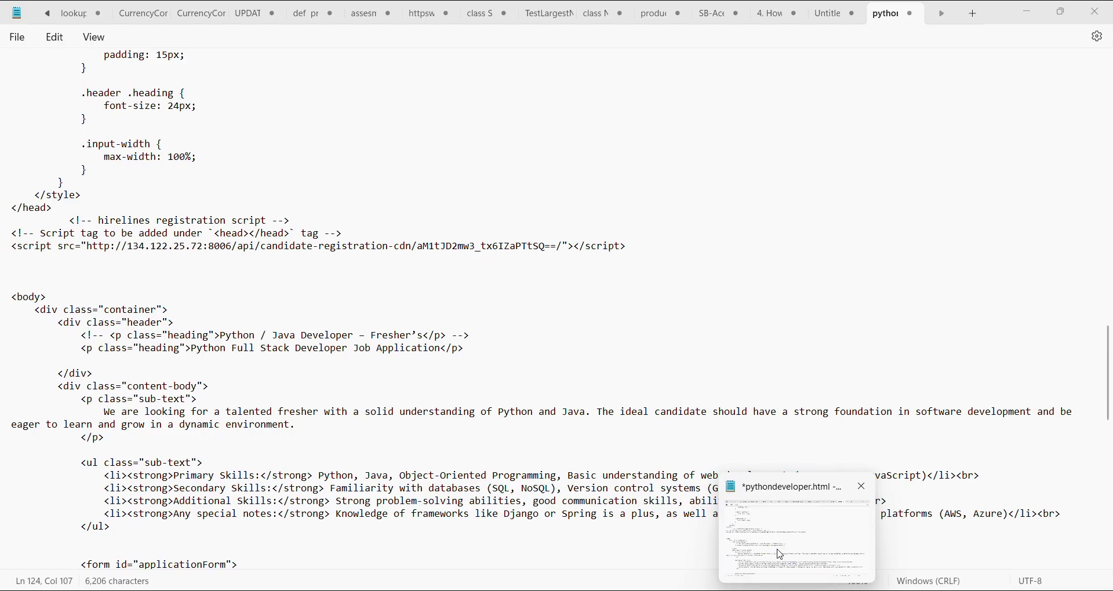
Paste the commented hirelinescanreg call on a new indented line after event.preventDefault();
click(780, 554)
scroll(538, 438, down, 18)
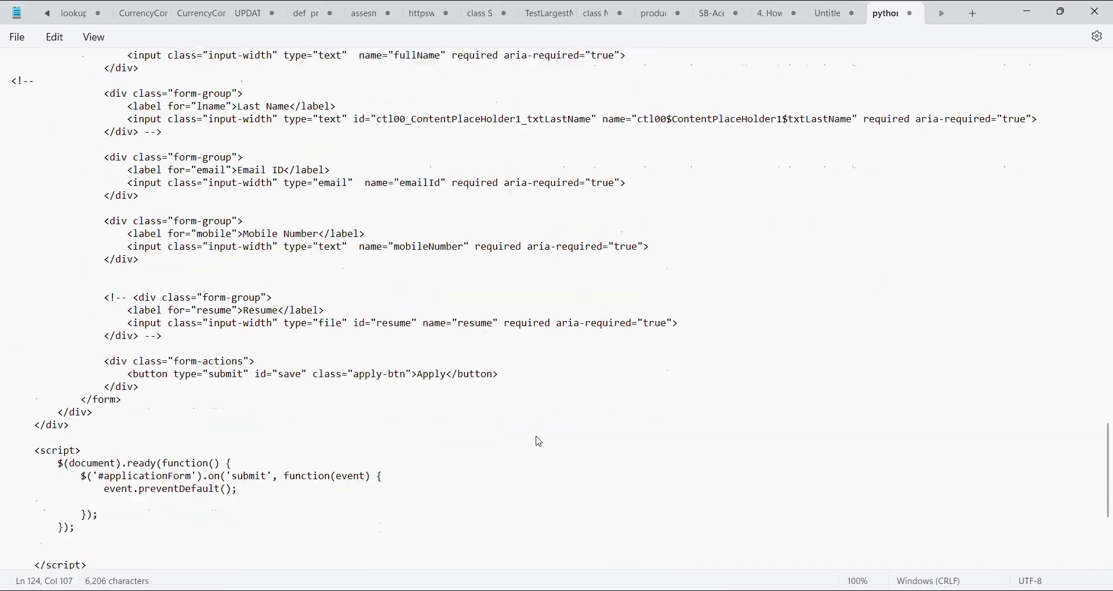
click(249, 339)
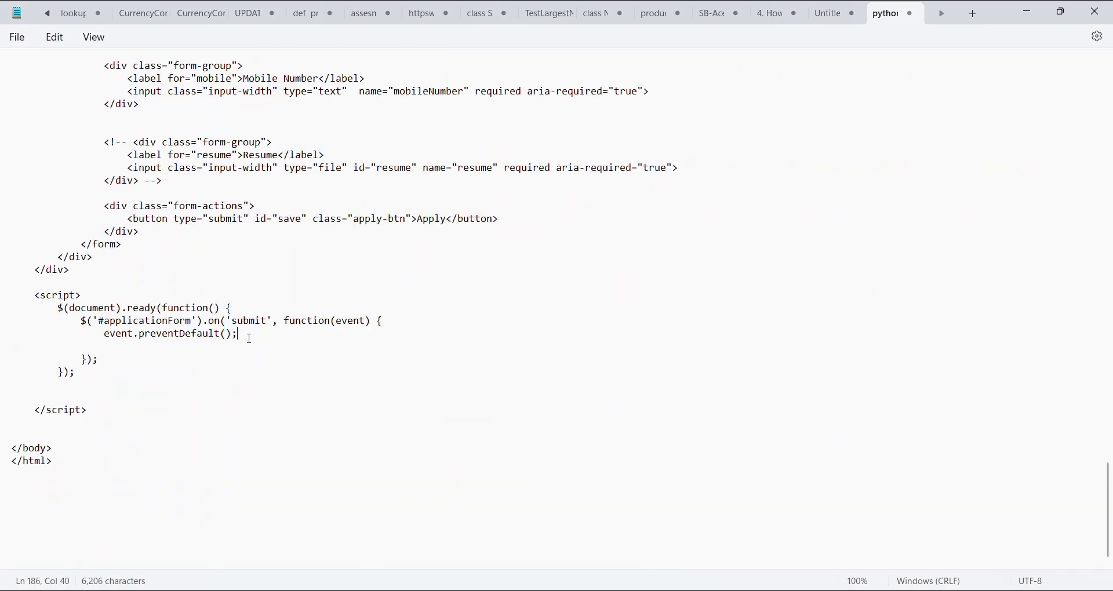
key(Return)
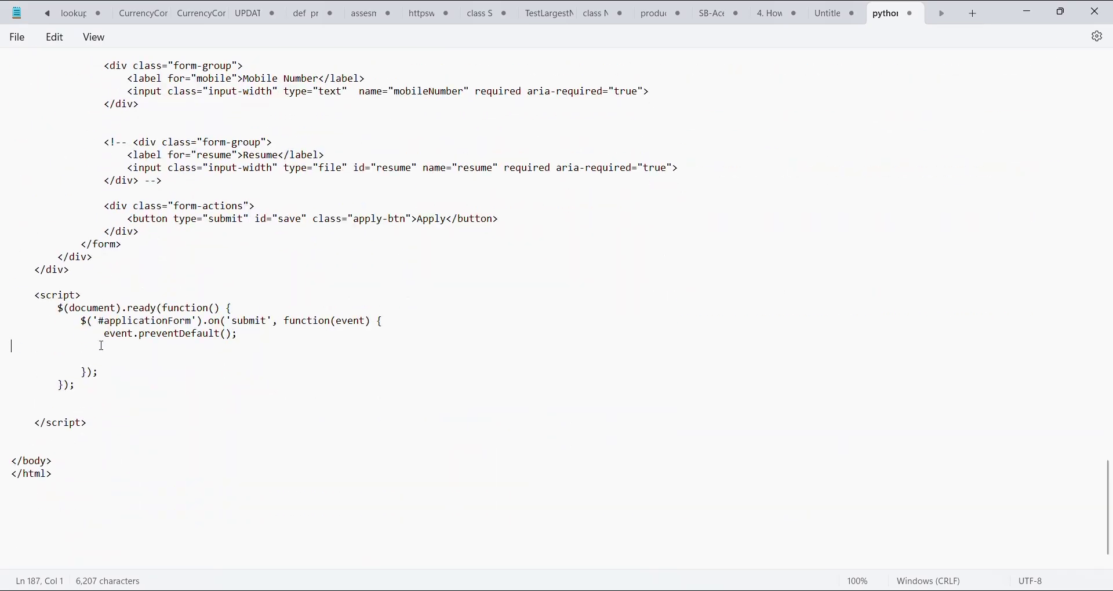
key(Tab)
key(ctrl+v)
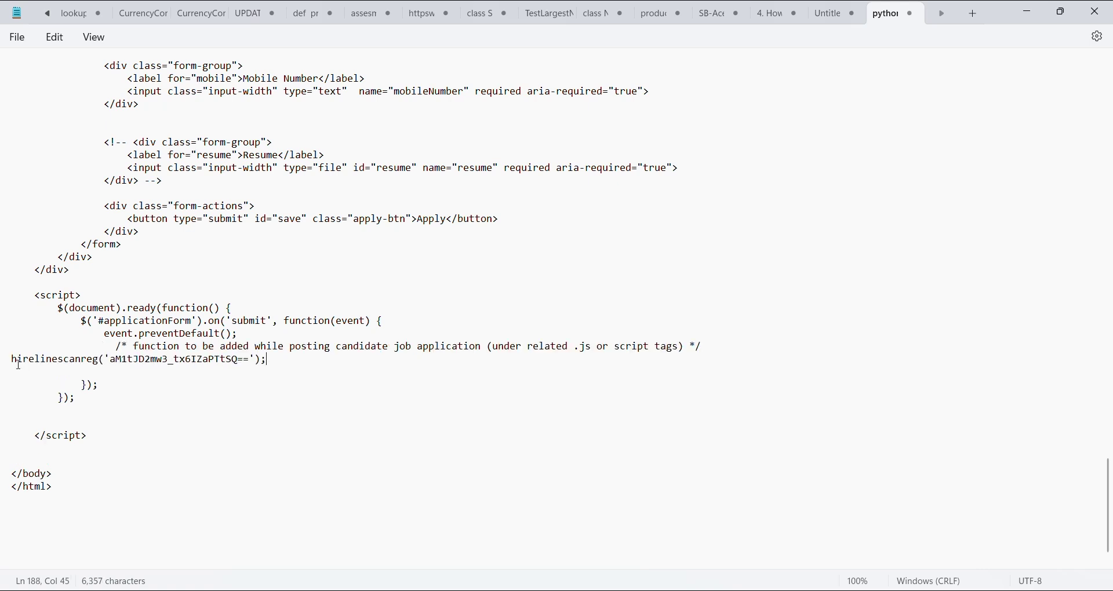
Align the hirelinescanreg line's indentation and bring up the job application page in Edge
click(17, 361)
key(Left)
key(Tab)
key(Tab)
key(Tab)
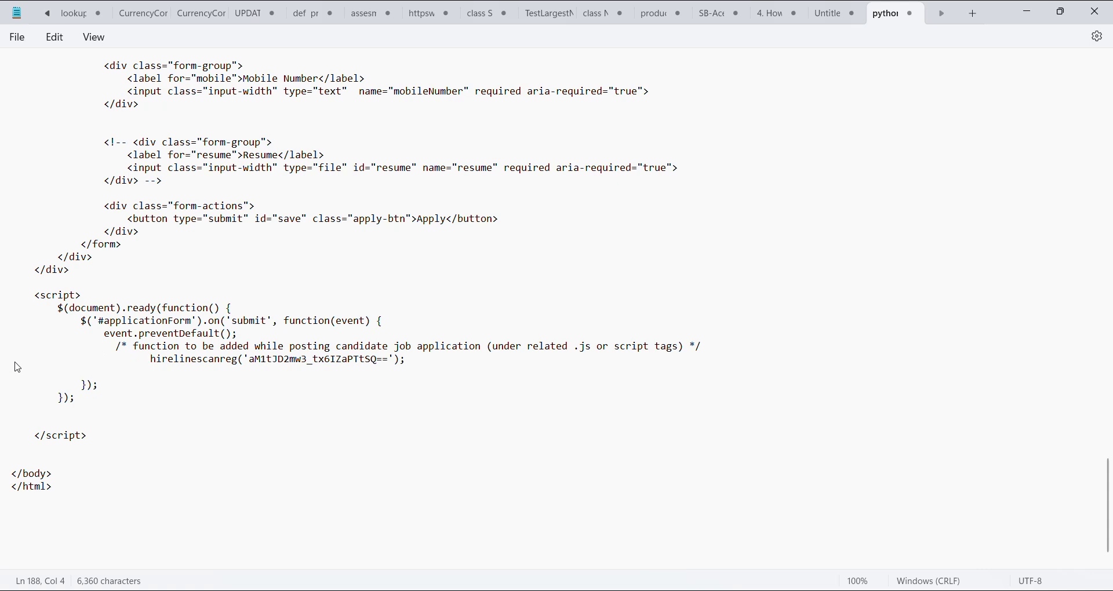
key(BackSpace)
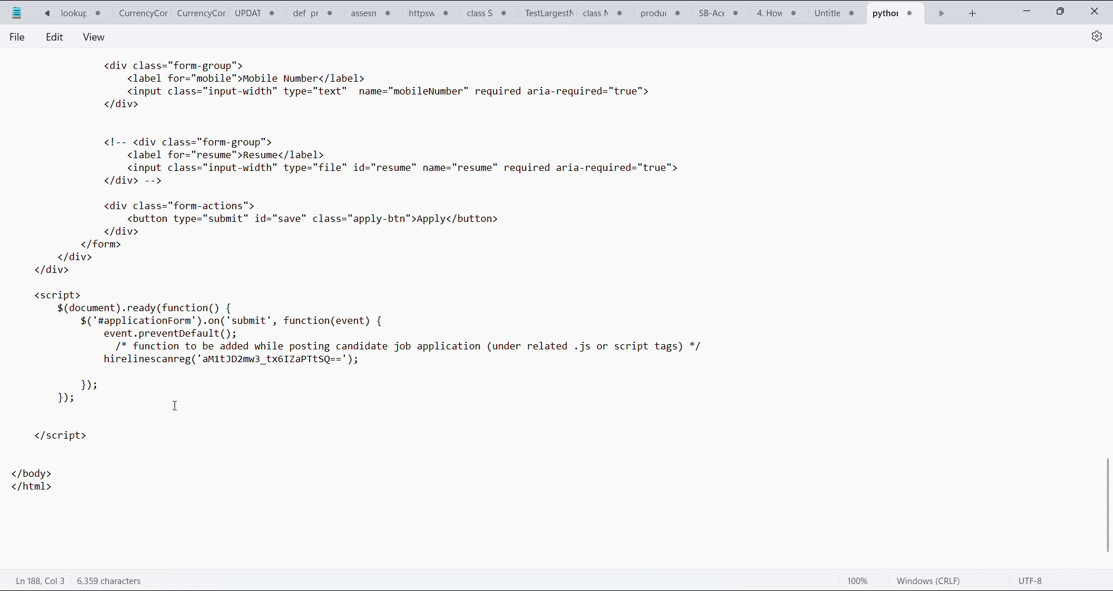
key(alt+Tab)
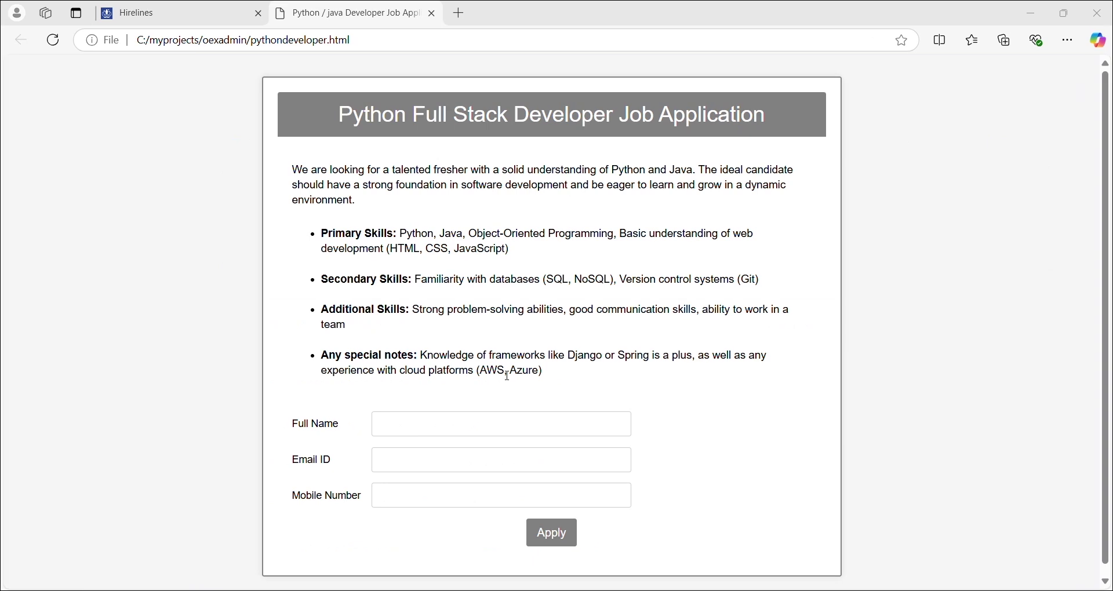
Enter the applicant's full name, e-mail ID and mobile number, click Apply, then view Gmail
click(518, 419)
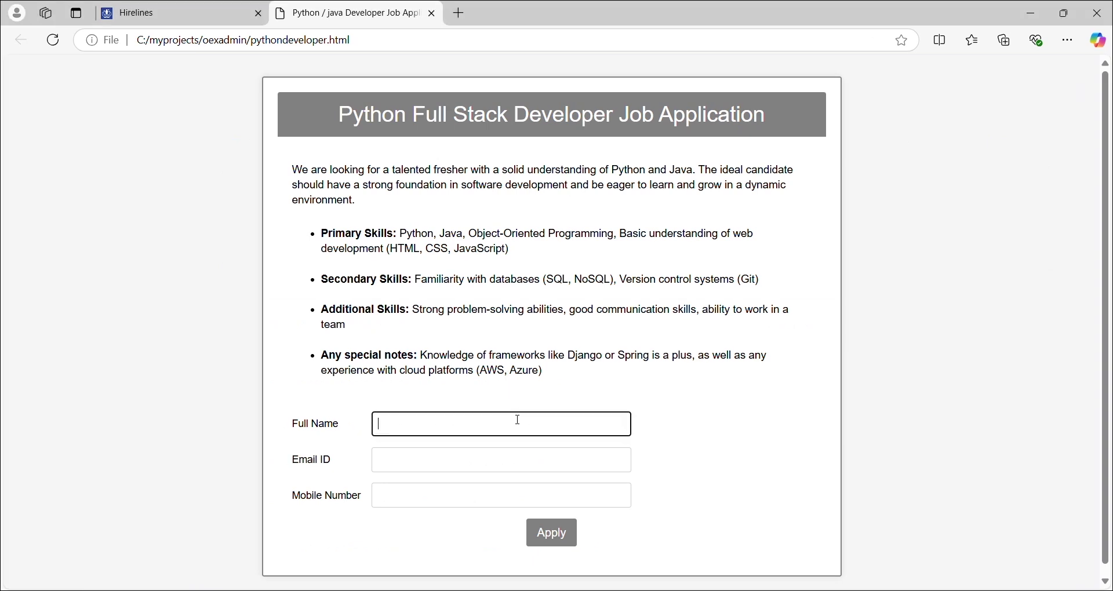
click(492, 470)
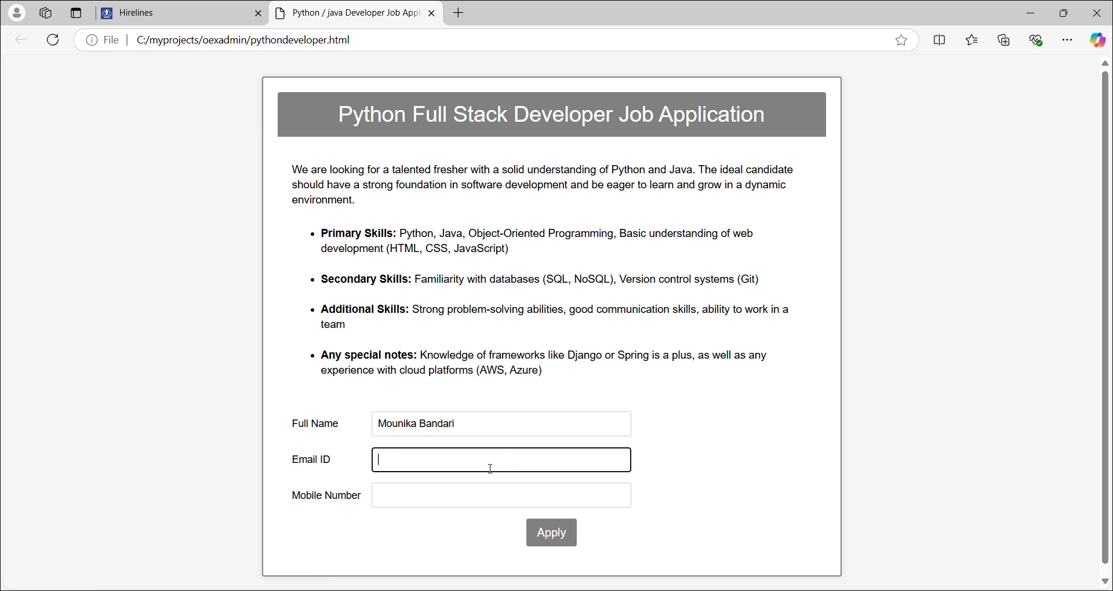
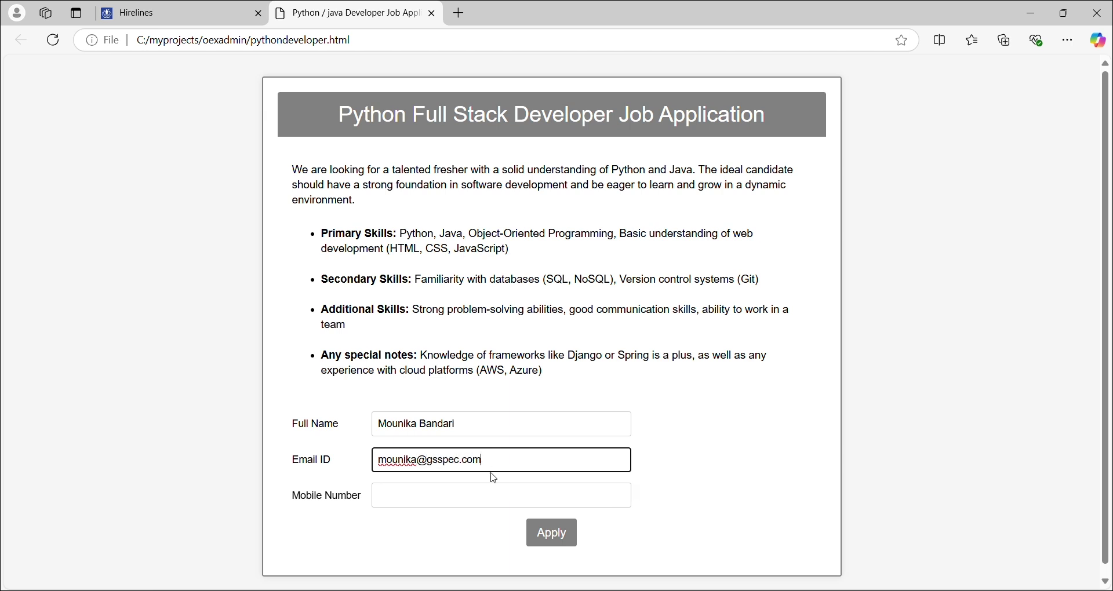
click(493, 500)
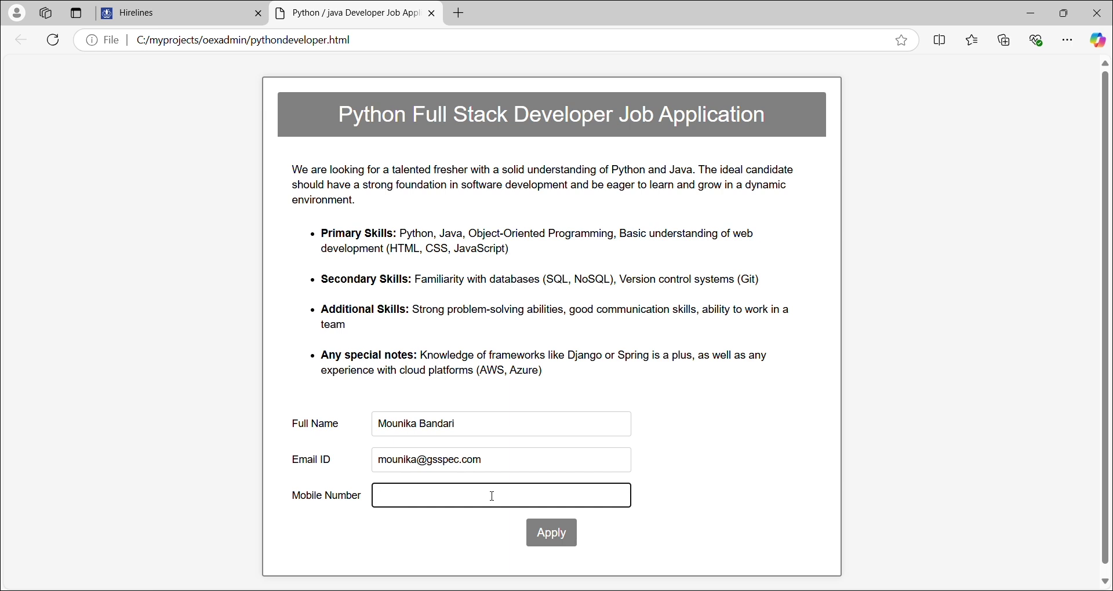
click(556, 535)
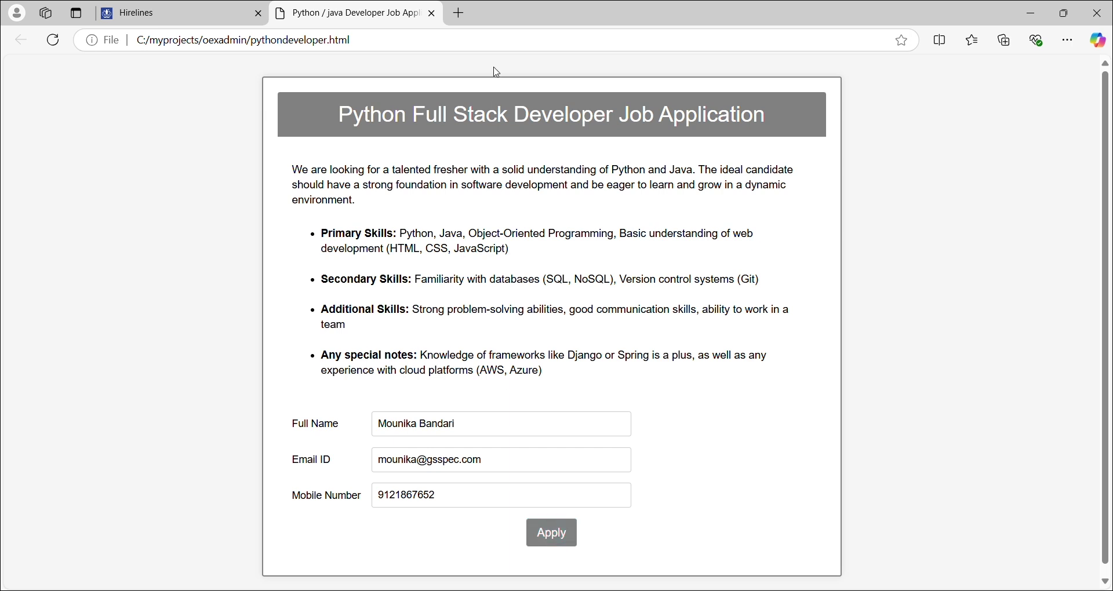
key(alt+Tab)
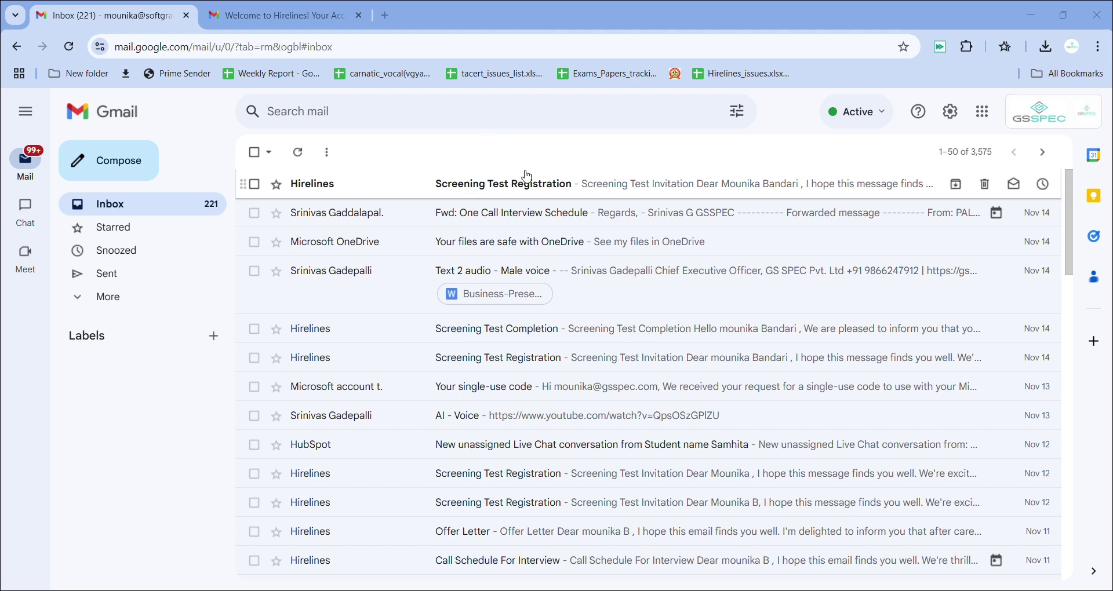
Open the Hirelines Screening Test Registration email and scroll down to 'Click Here To Start The Test'
click(533, 189)
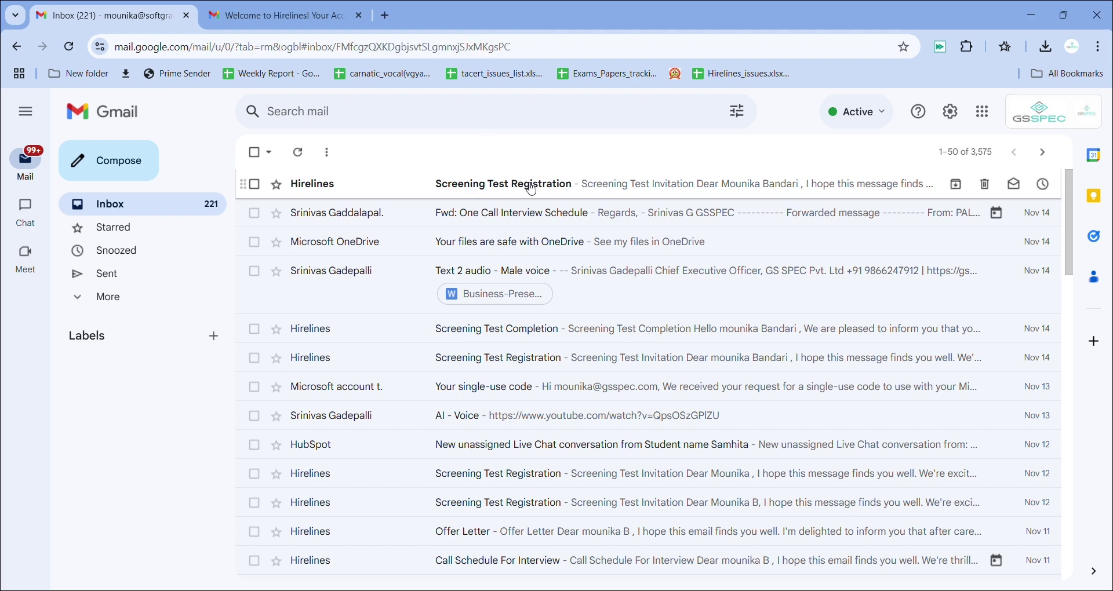
scroll(567, 347, down, 1)
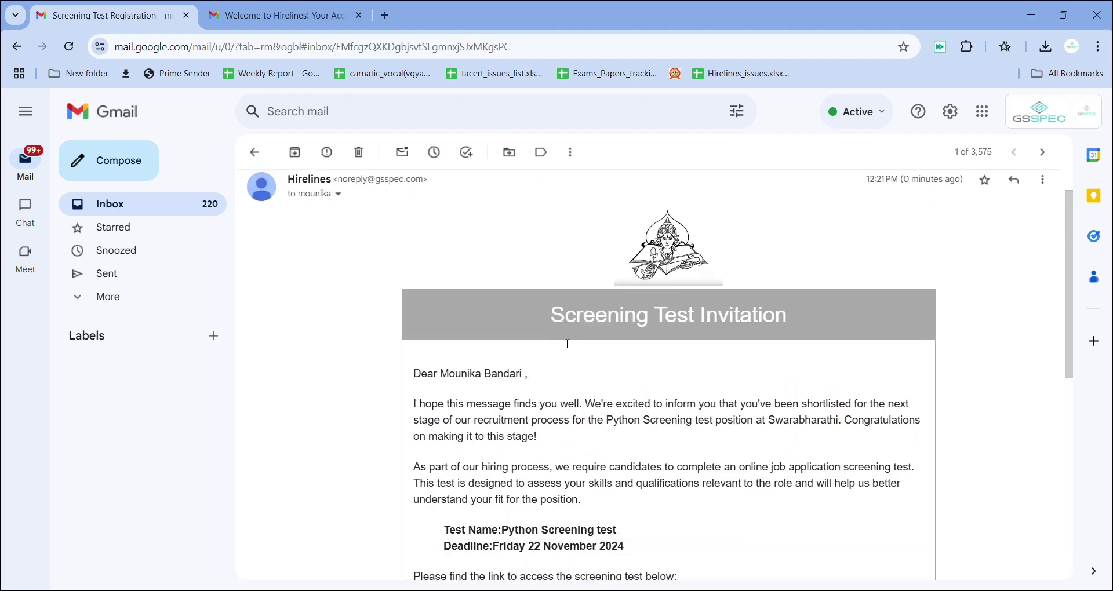
scroll(566, 342, up, 1)
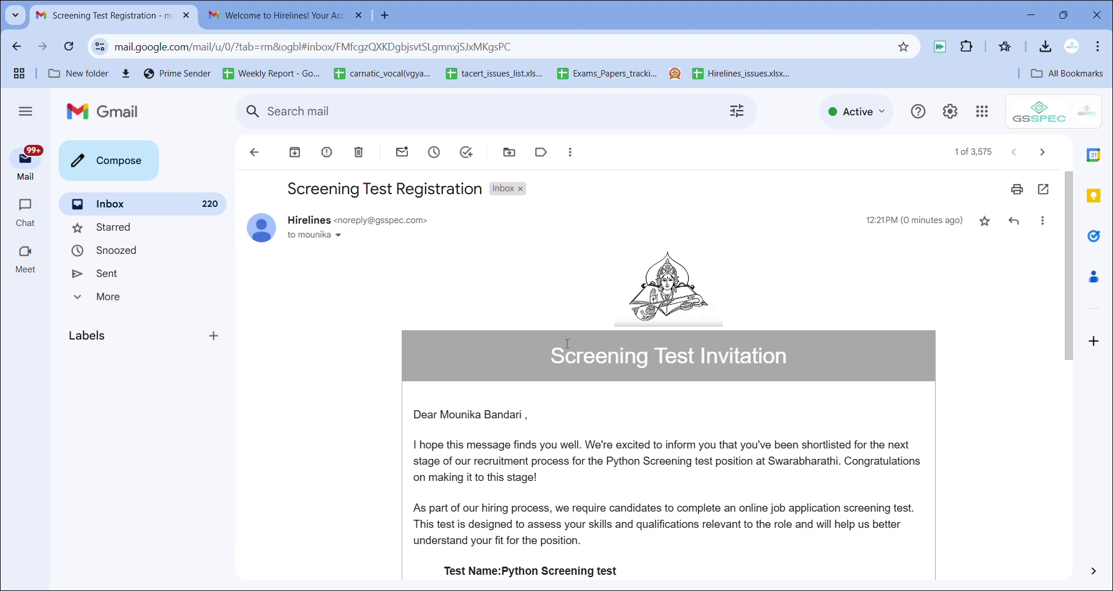
scroll(570, 350, down, 1)
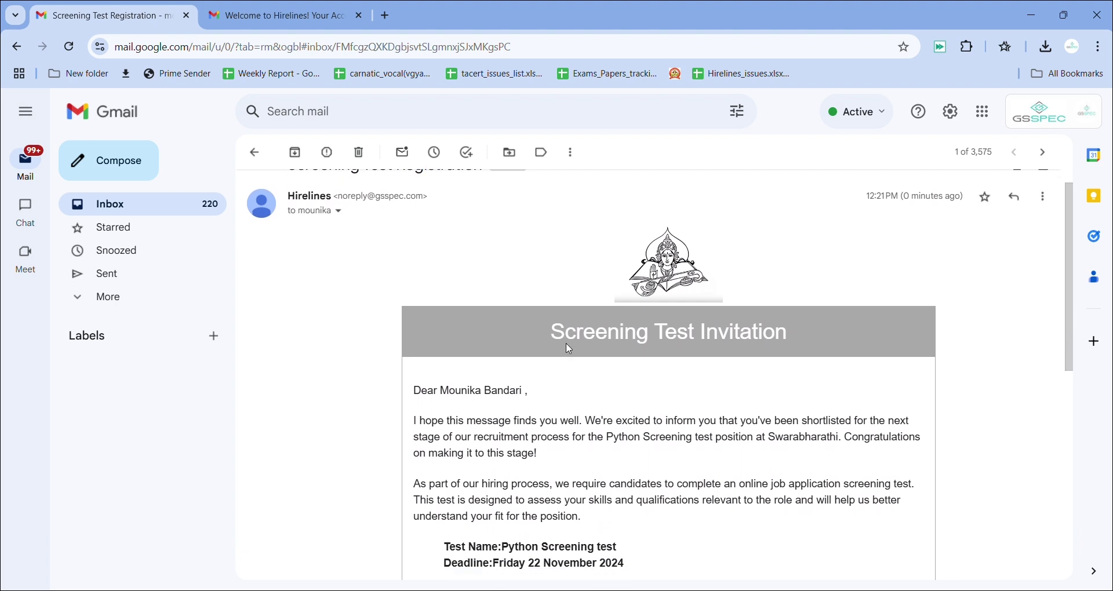
scroll(569, 350, down, 2)
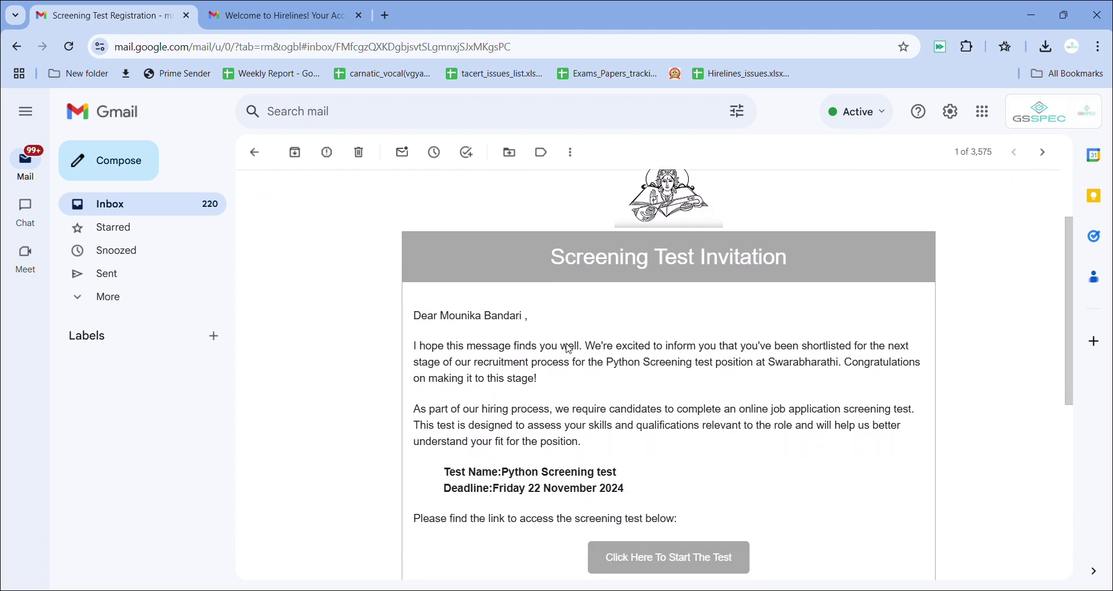
scroll(569, 349, down, 3)
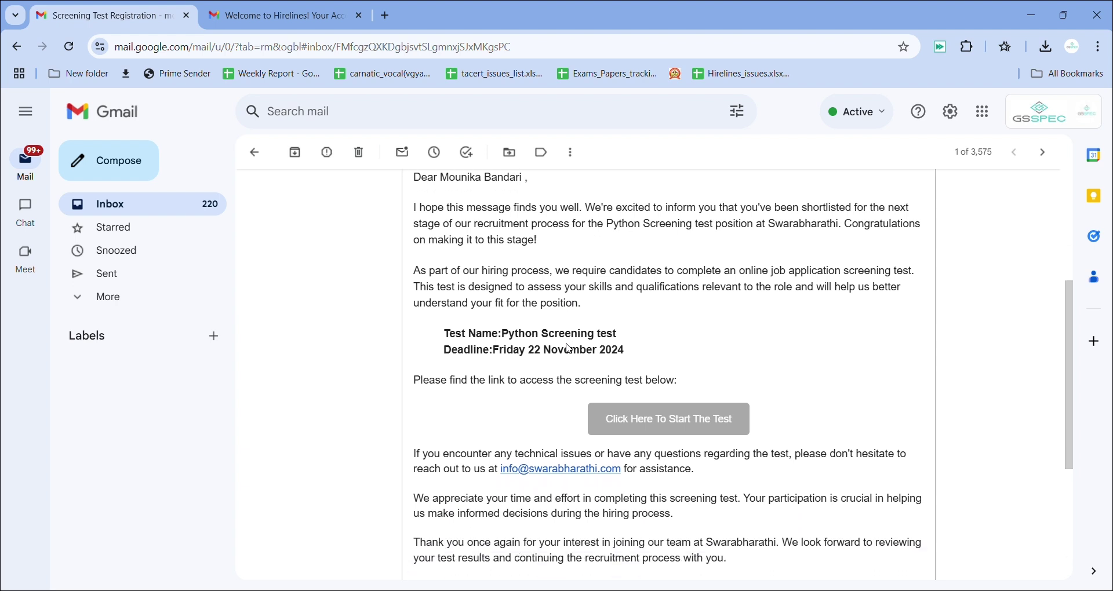
scroll(569, 350, down, 1)
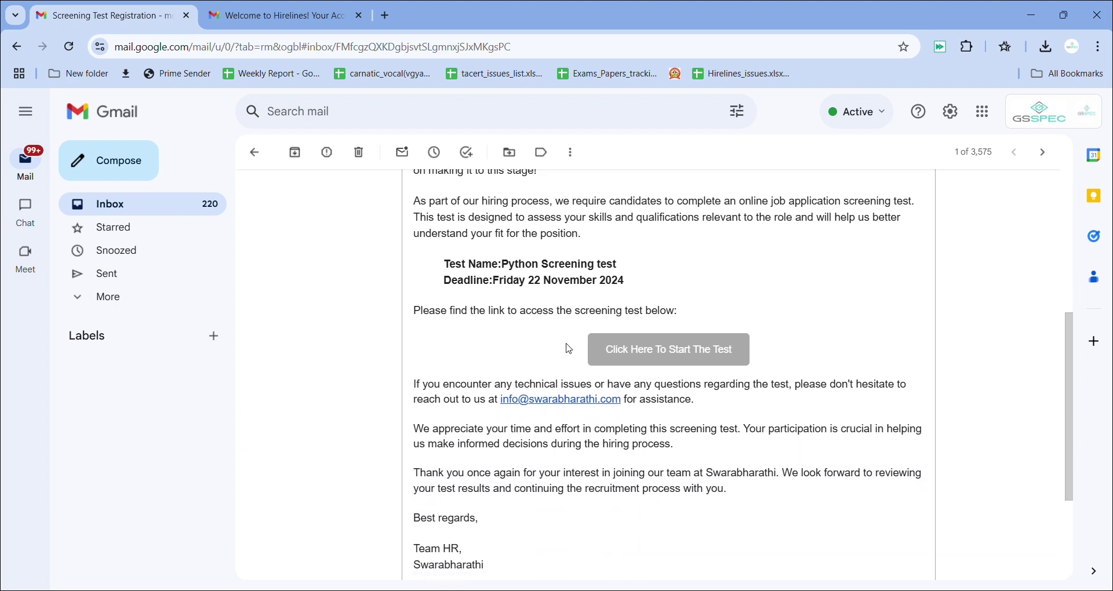
Launch the Python Screening test, accept the prefilled exam key and proceed past the instructions
click(632, 354)
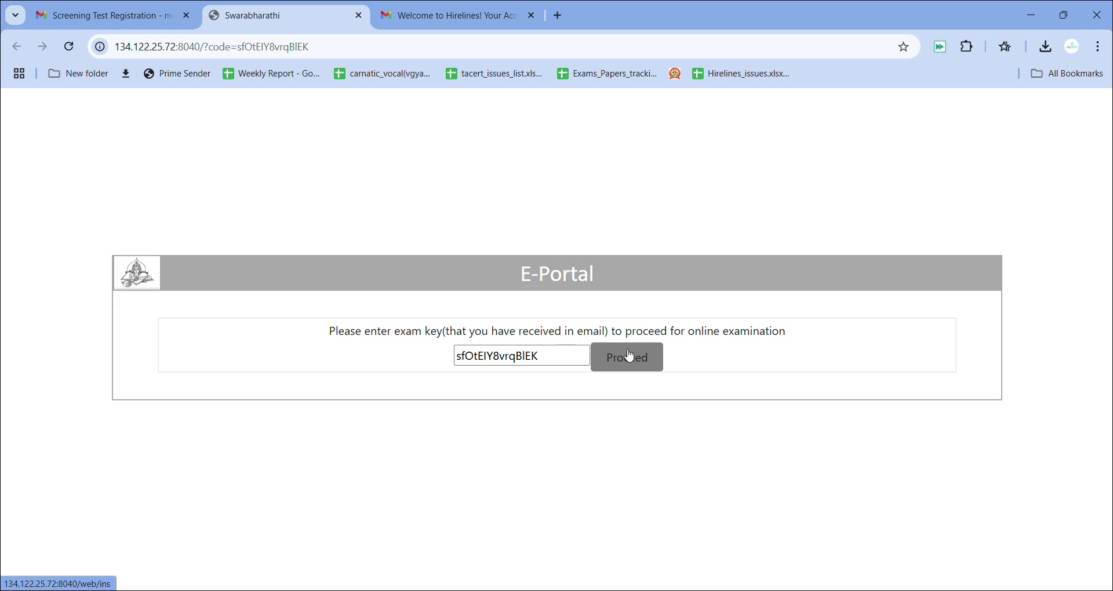
click(630, 356)
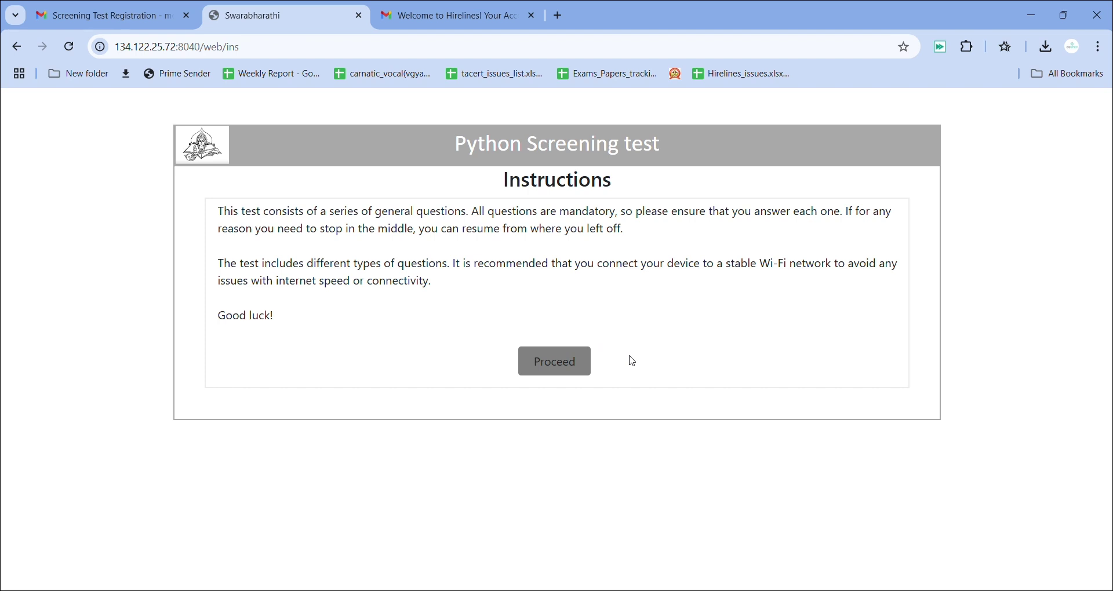
click(580, 363)
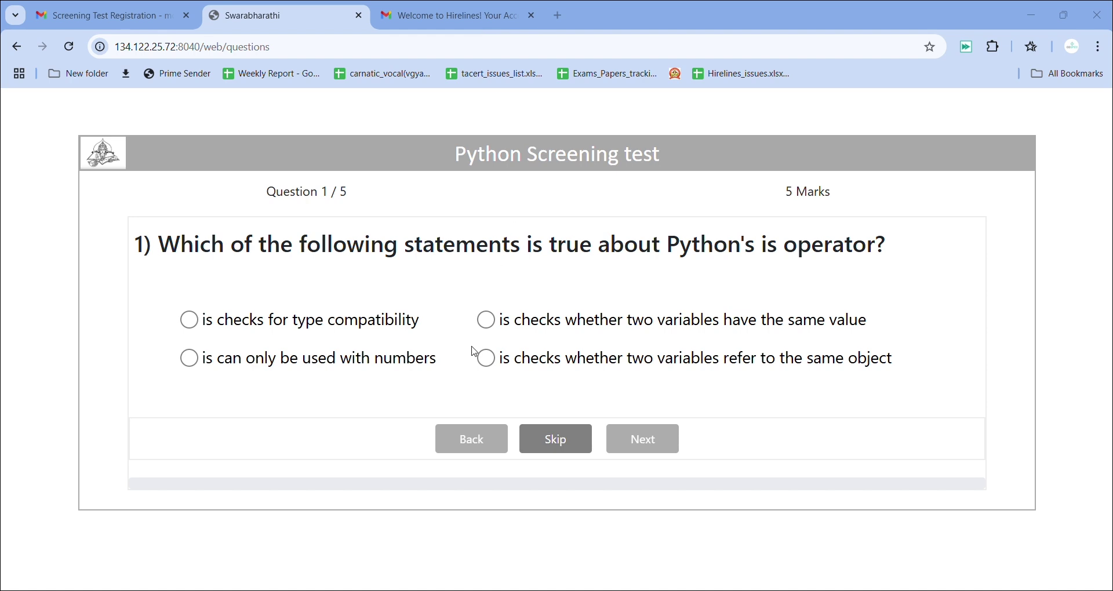
Answer question 1 with 'refer to same object' and question 2 with Yes
click(492, 363)
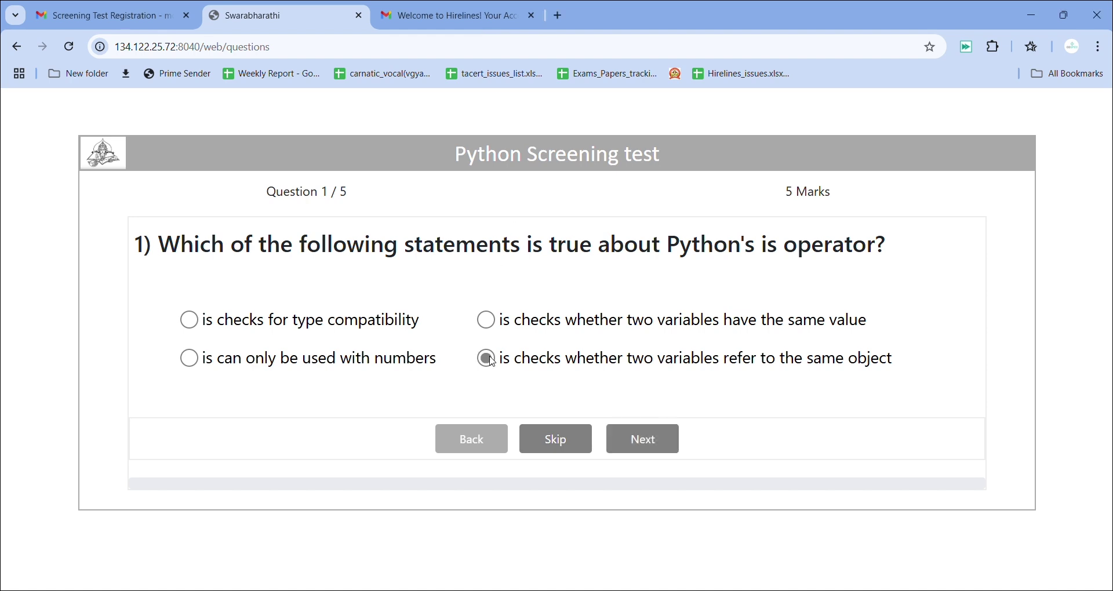
click(644, 448)
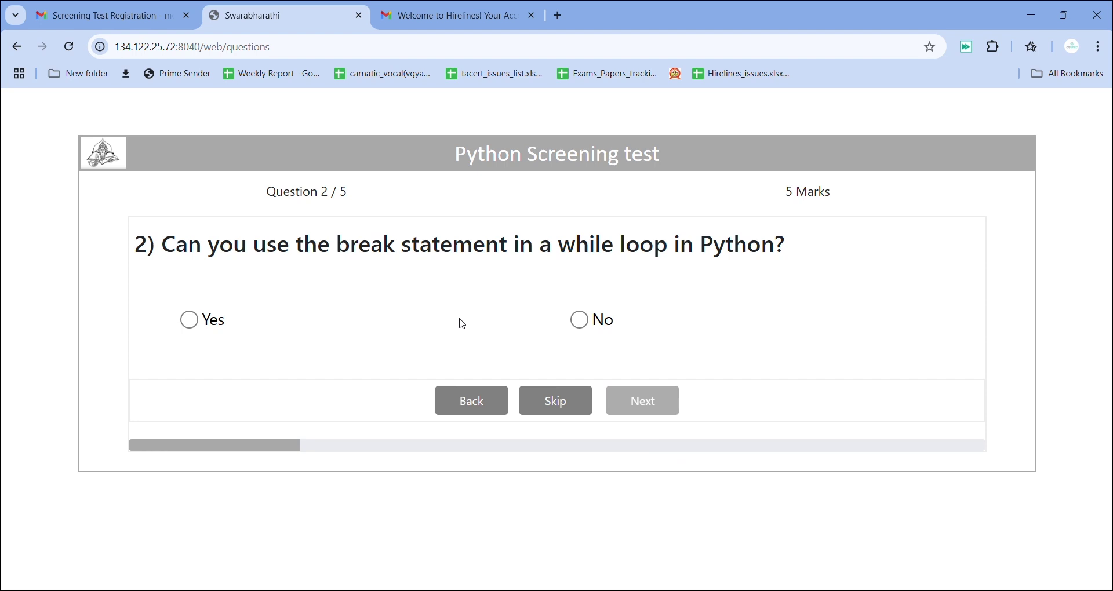
click(192, 320)
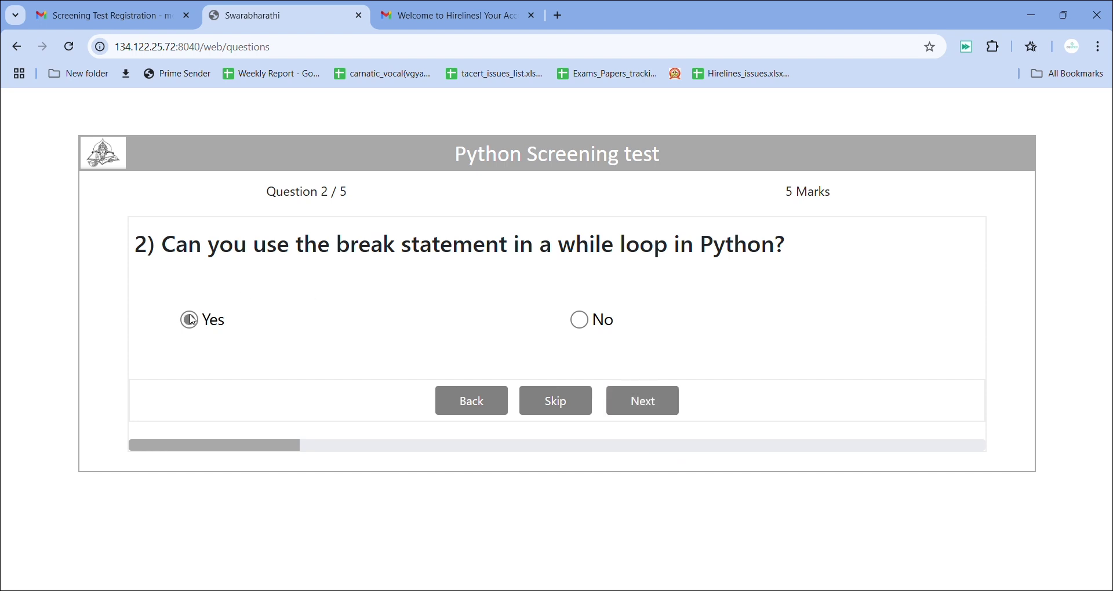
click(634, 401)
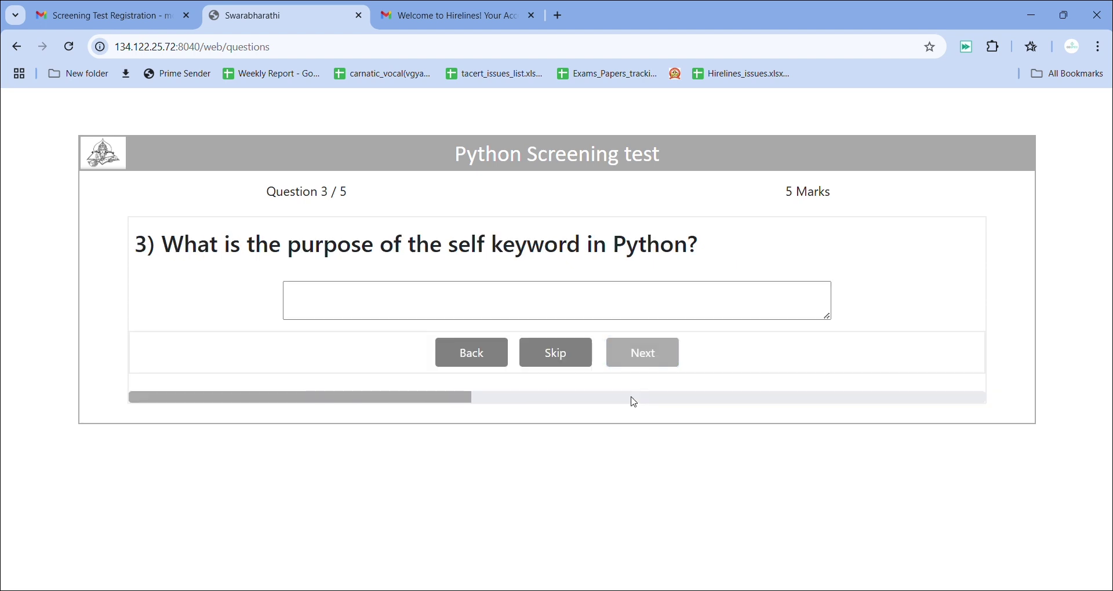
Answer that self represents the class instance and gives access to instance variables, then go to question 4
click(602, 300)
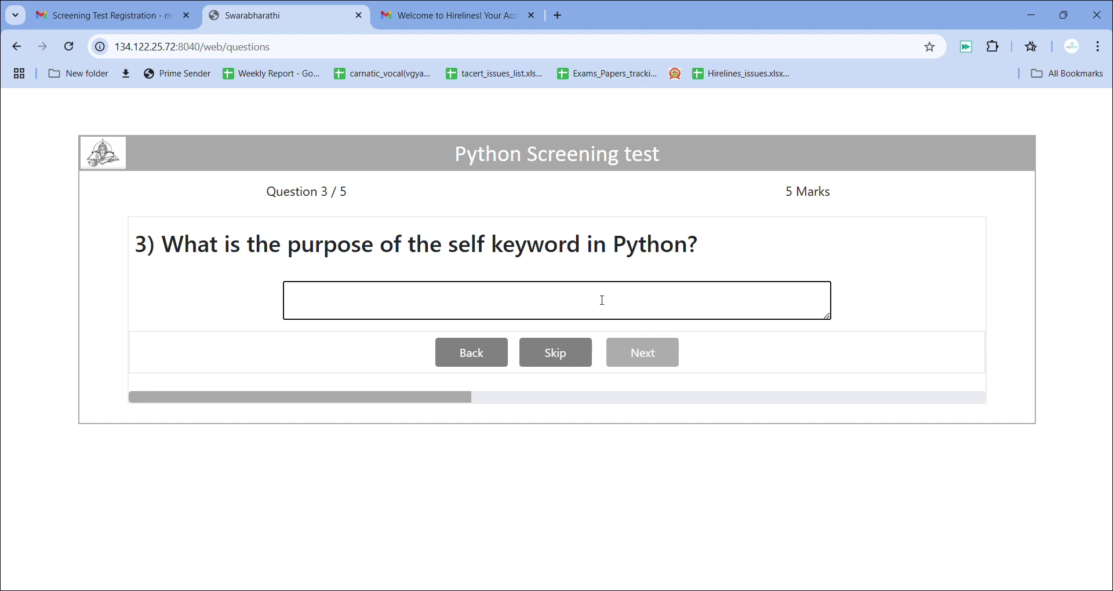
text(T)
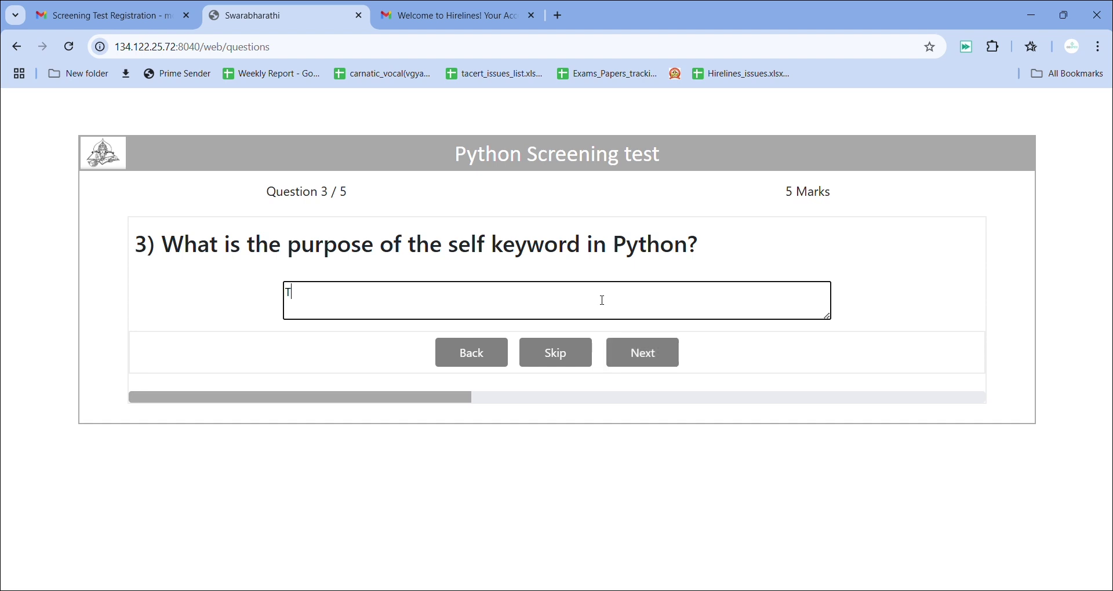
text(he self keyword represent)
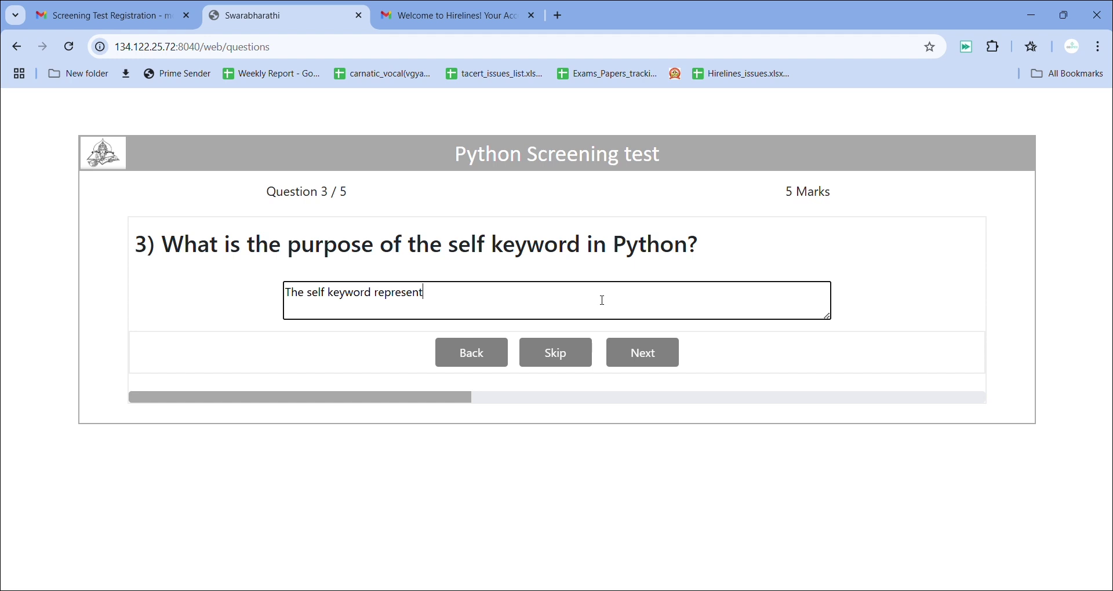
text( the instance of the cla)
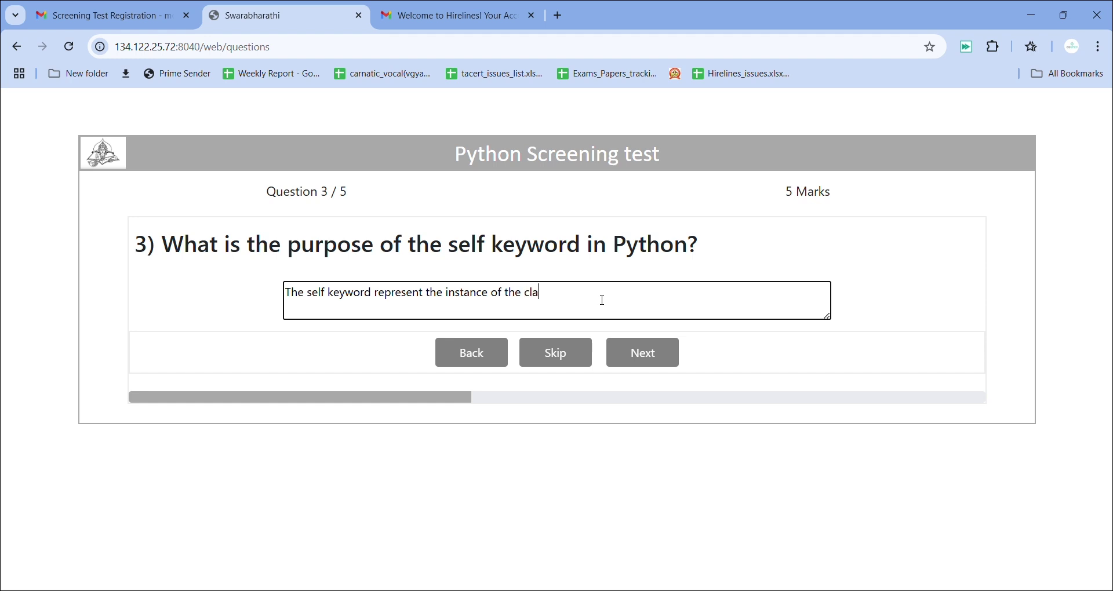
text(ss and allows access to instance)
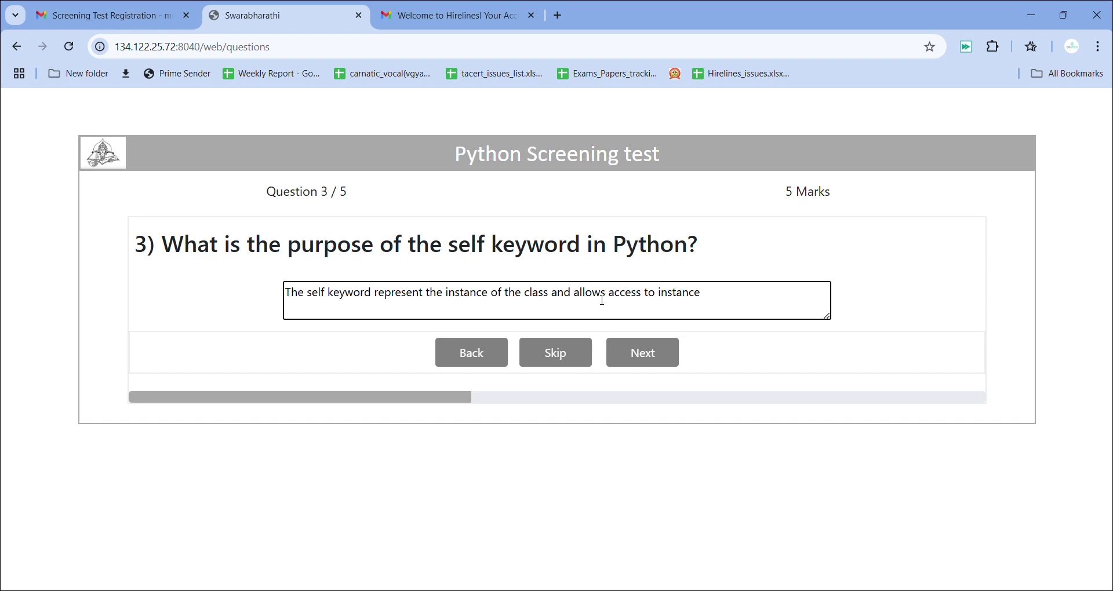
text( variables and methods)
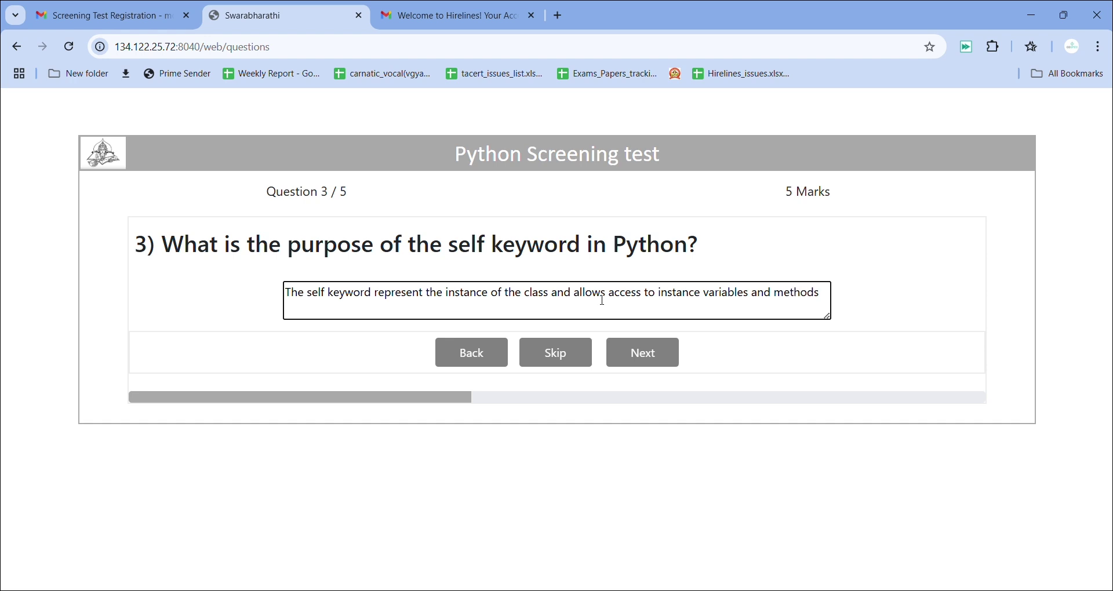
text( within the class.)
click(659, 362)
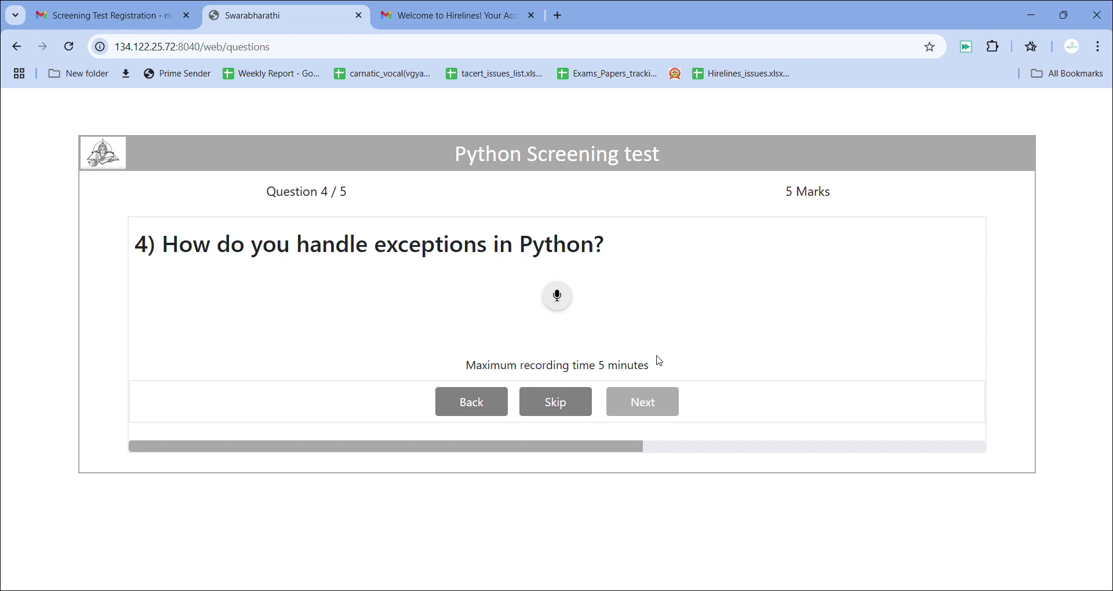
Record a spoken answer on exception handling, stop the recording, and upload the audio clip
click(557, 297)
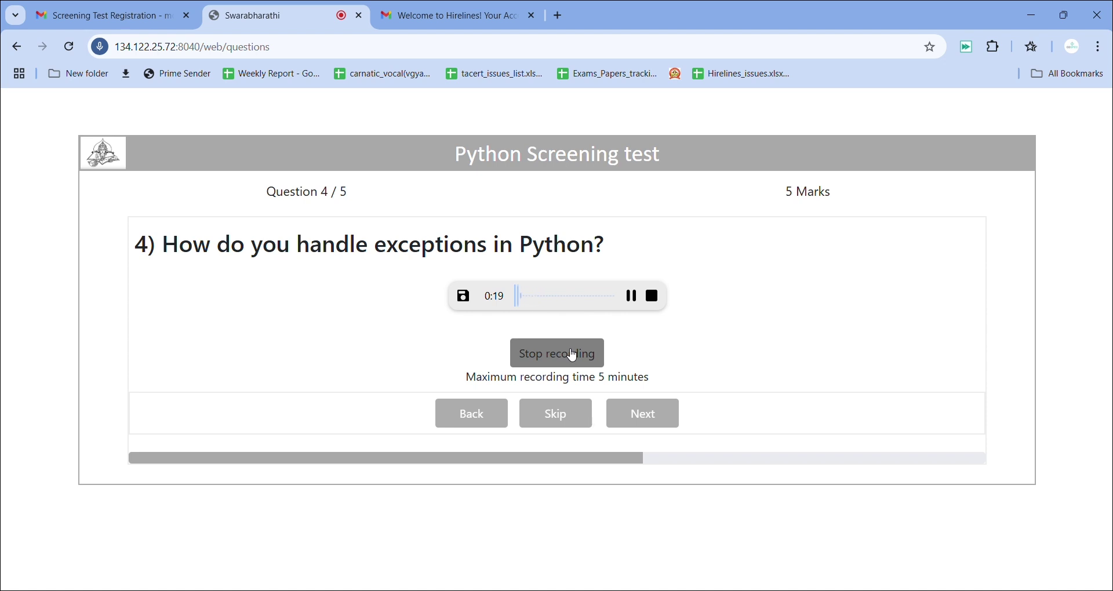
click(573, 355)
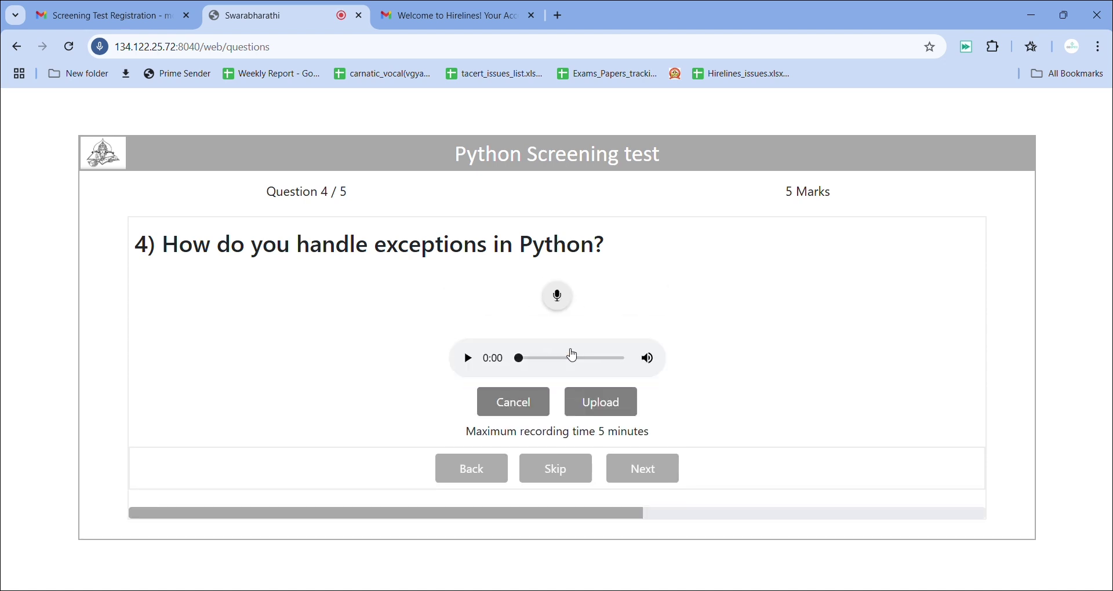
click(609, 418)
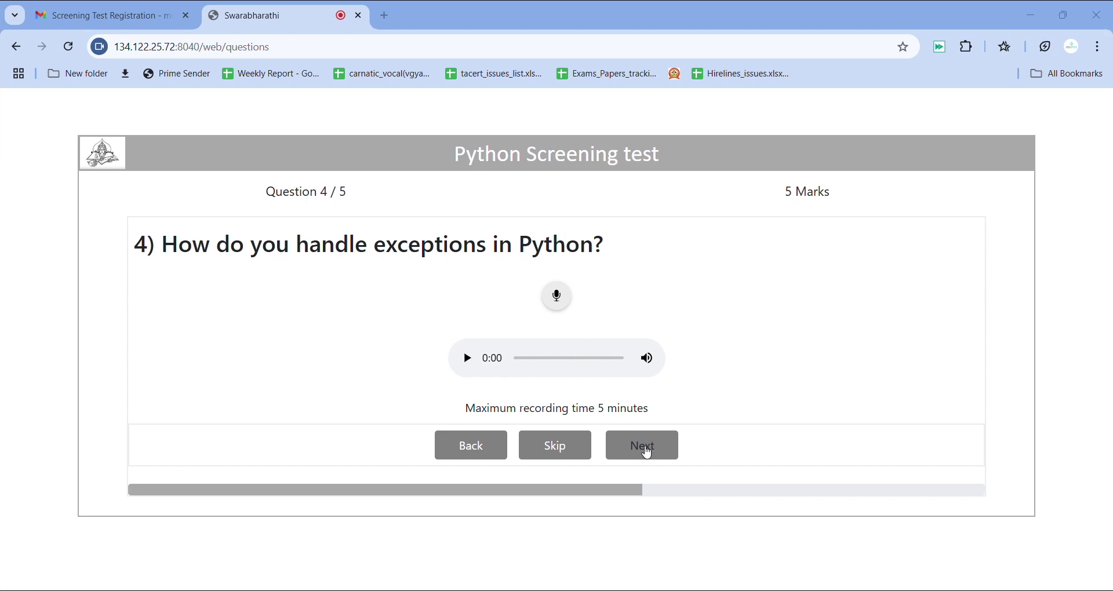
Move on to question 5 about lists versus tuples
click(648, 455)
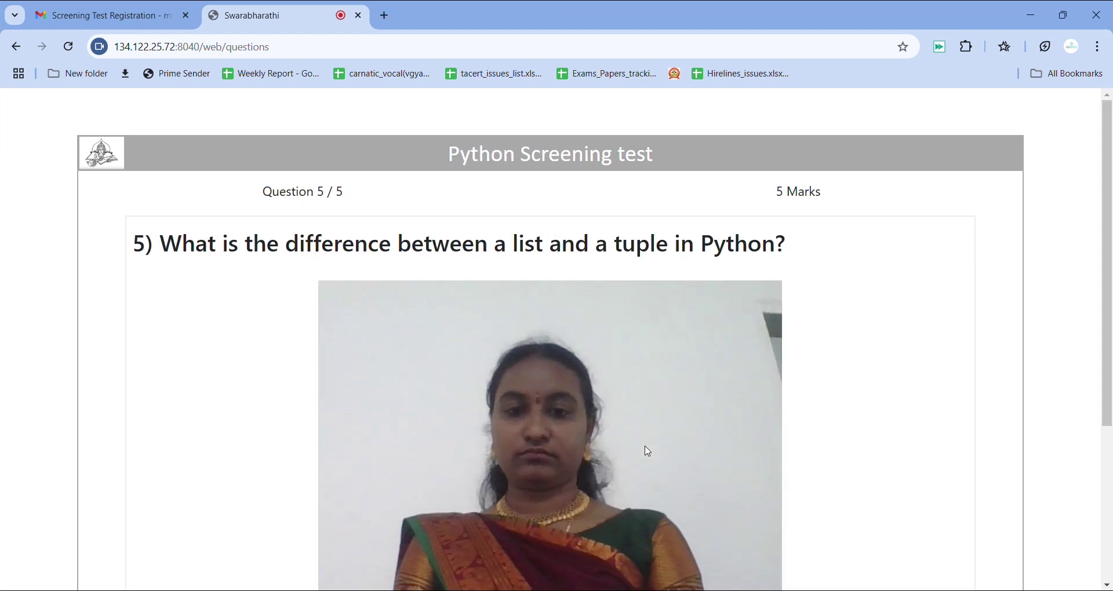
scroll(648, 455, down, 2)
scroll(647, 451, down, 1)
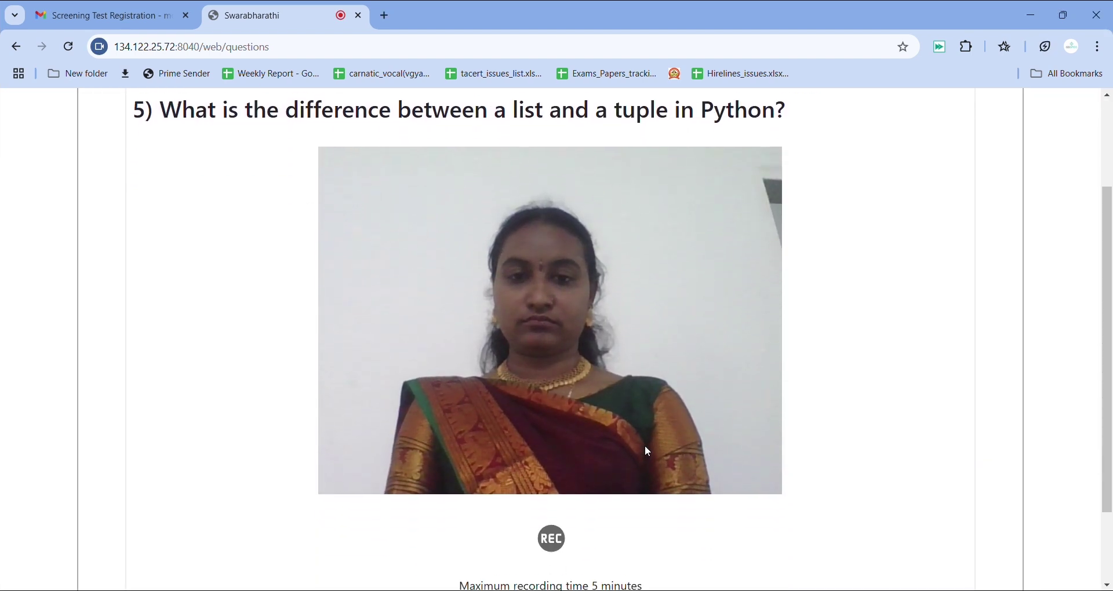
scroll(647, 451, down, 1)
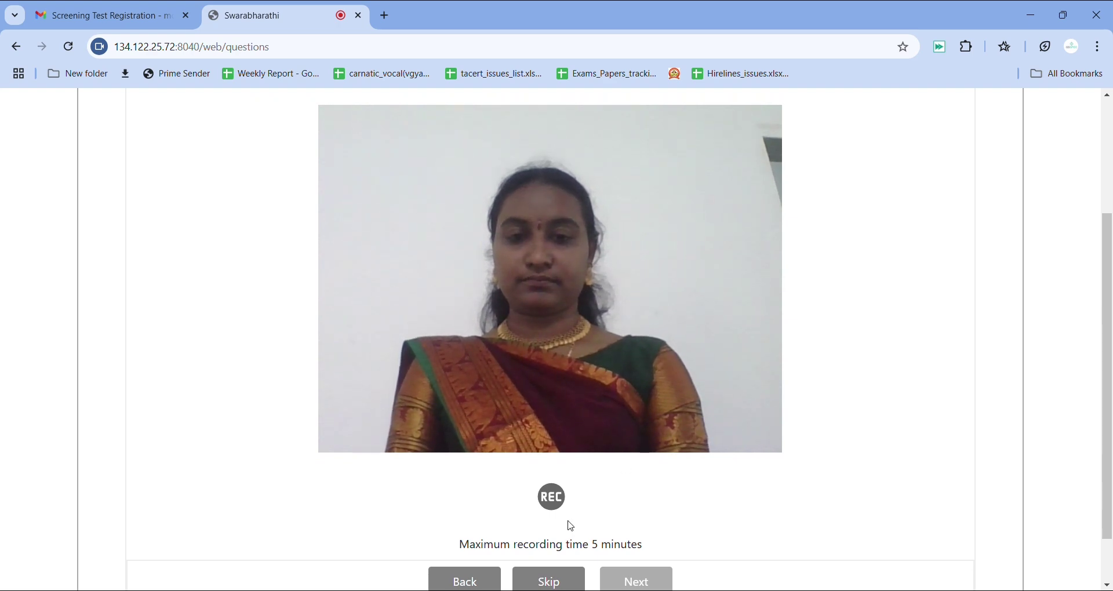
scroll(552, 553, up, 1)
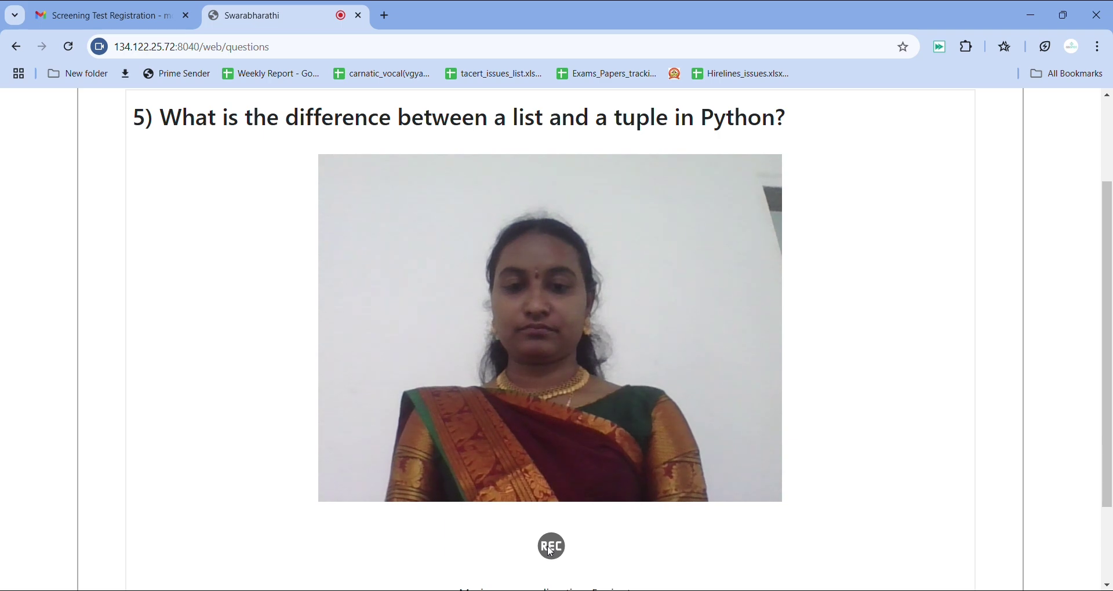
Record and upload a video answer on lists versus tuples, then continue to the candidate declaration
click(552, 548)
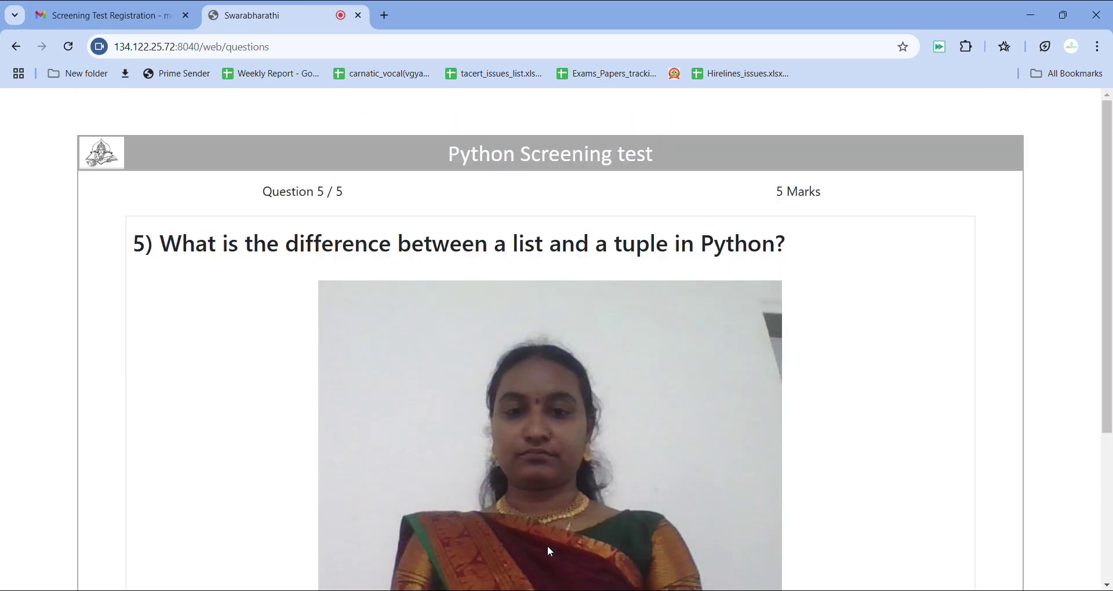
scroll(689, 480, down, 2)
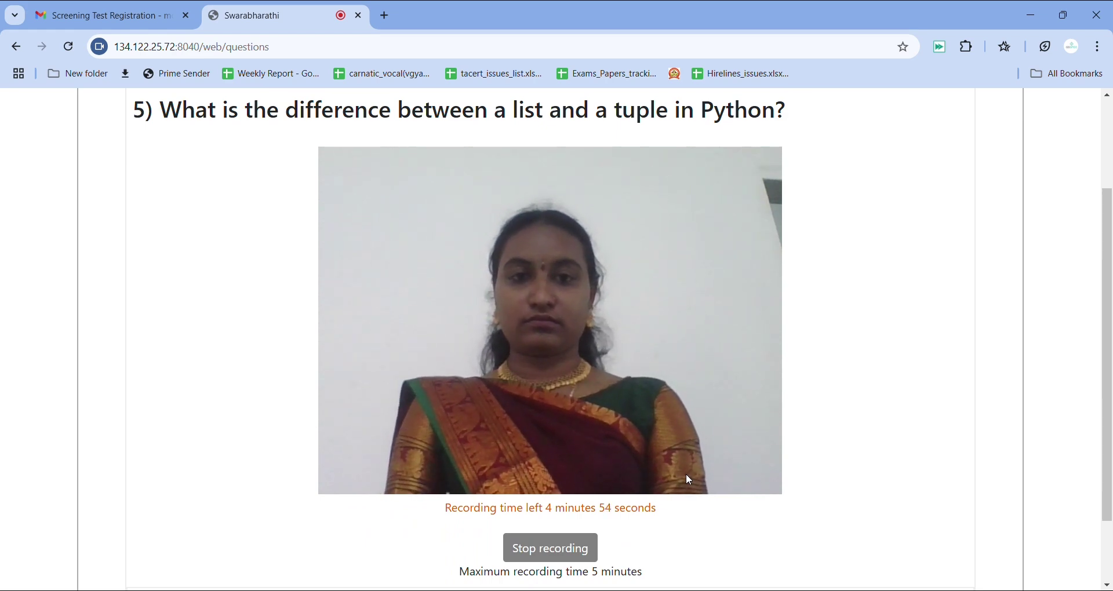
scroll(688, 477, down, 1)
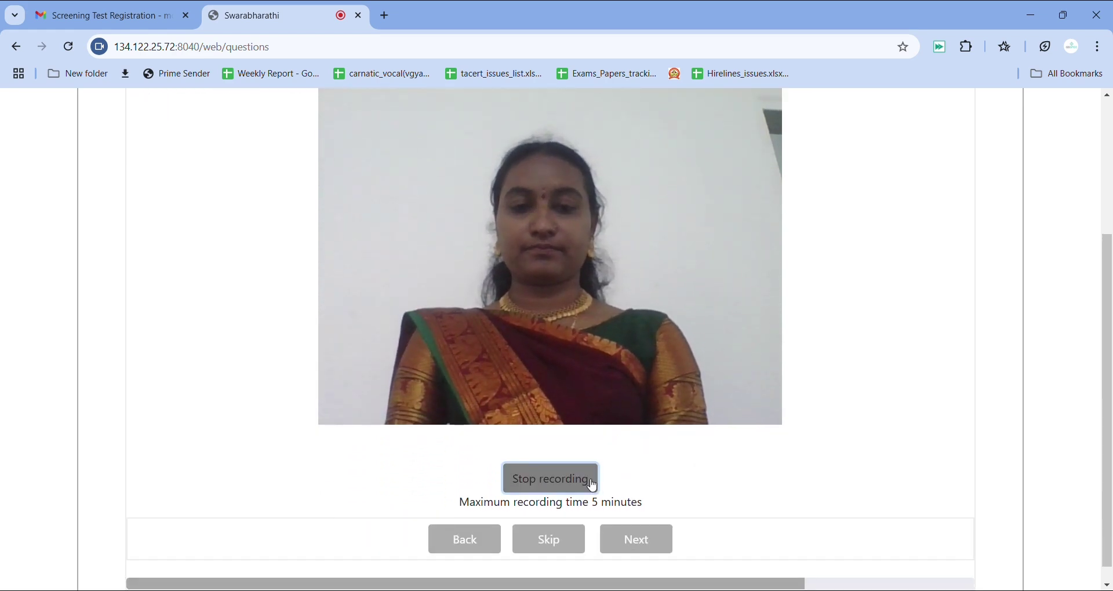
click(592, 481)
click(594, 511)
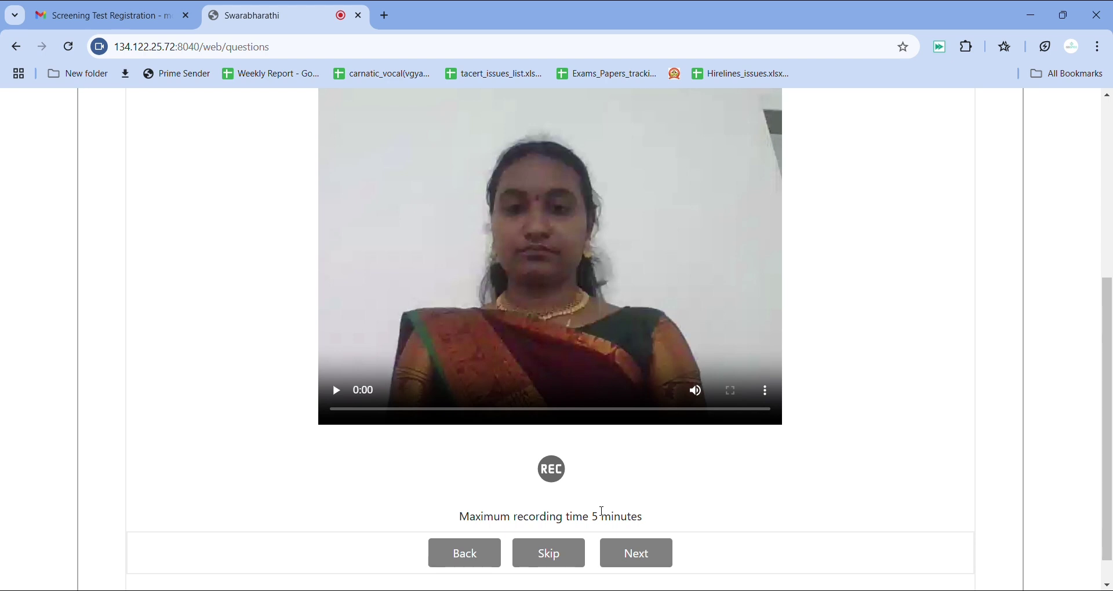
click(636, 559)
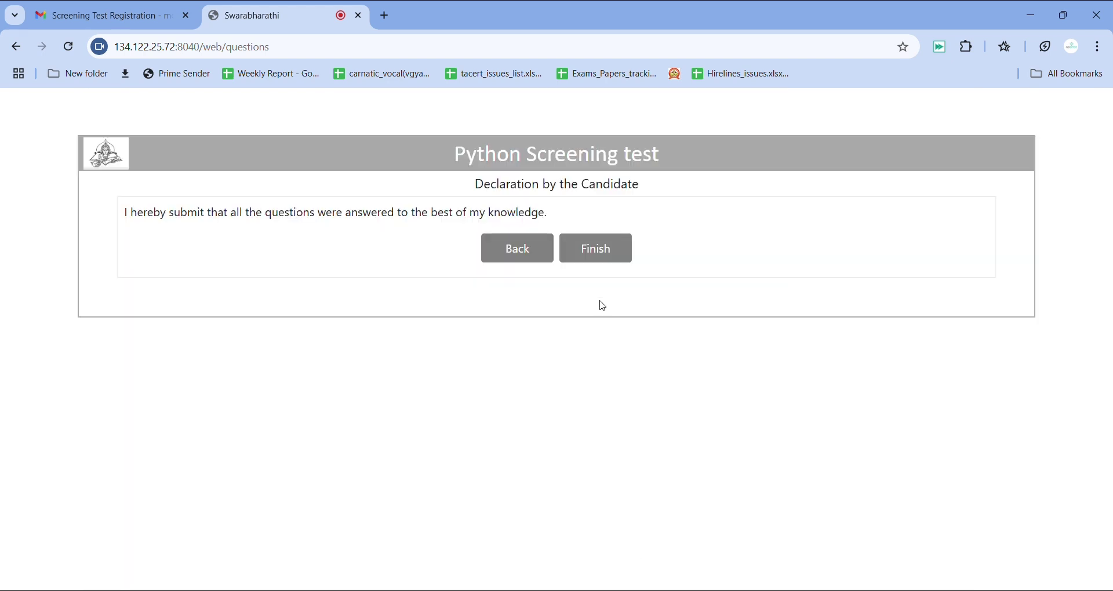
Submit the completed screening test and open the Screening Test Completion email in Gmail
click(606, 247)
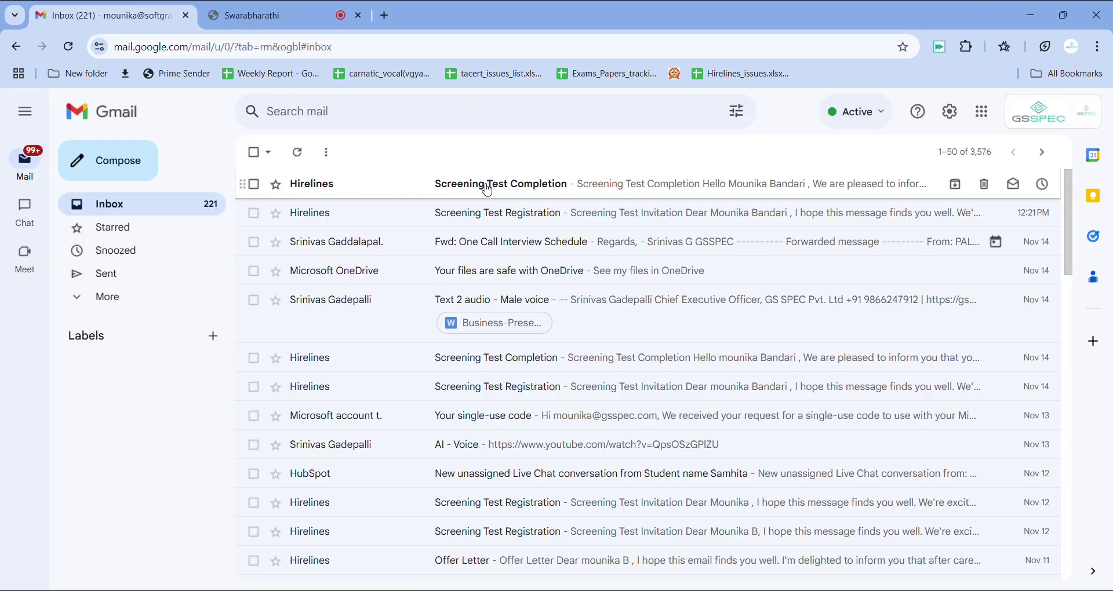
click(488, 190)
scroll(551, 370, down, 1)
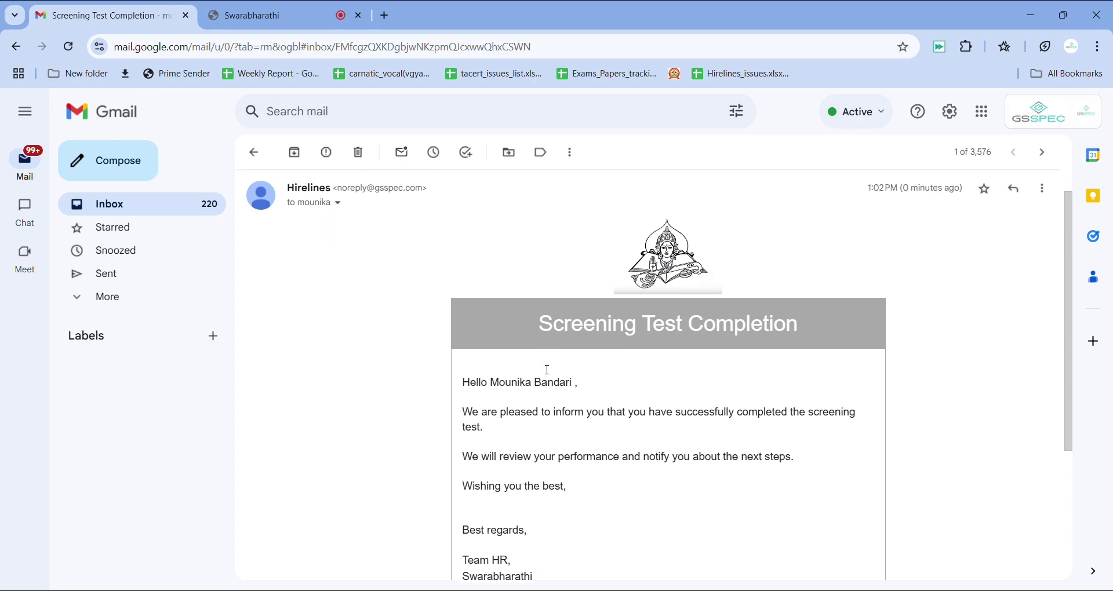
scroll(548, 371, down, 2)
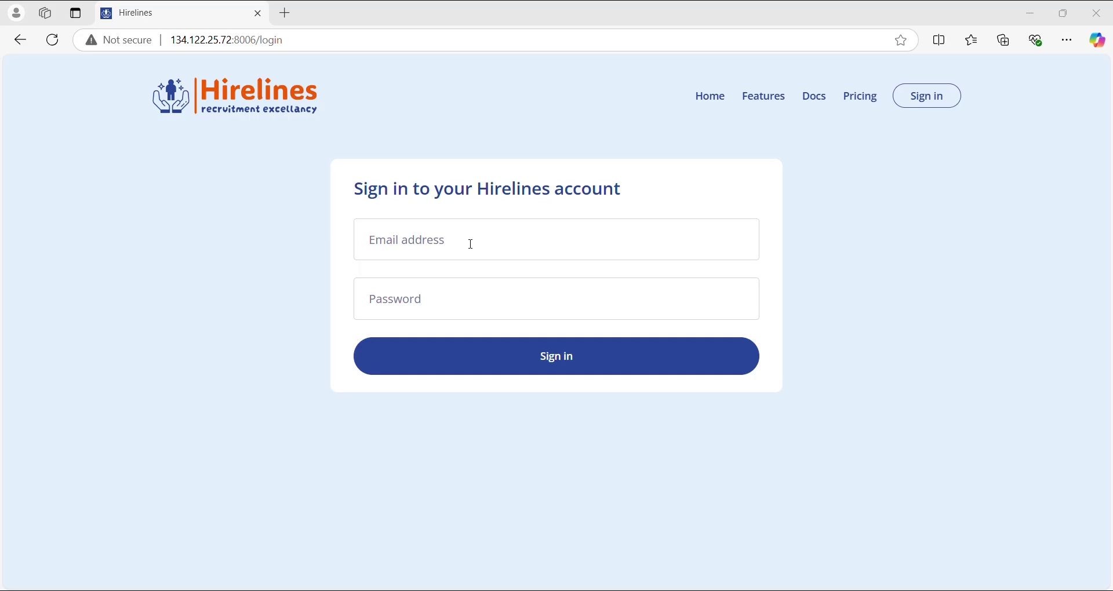
Sign in with the recruiter's email and password, then open Evaluation to see paper PP004 - Python Screening test
click(471, 244)
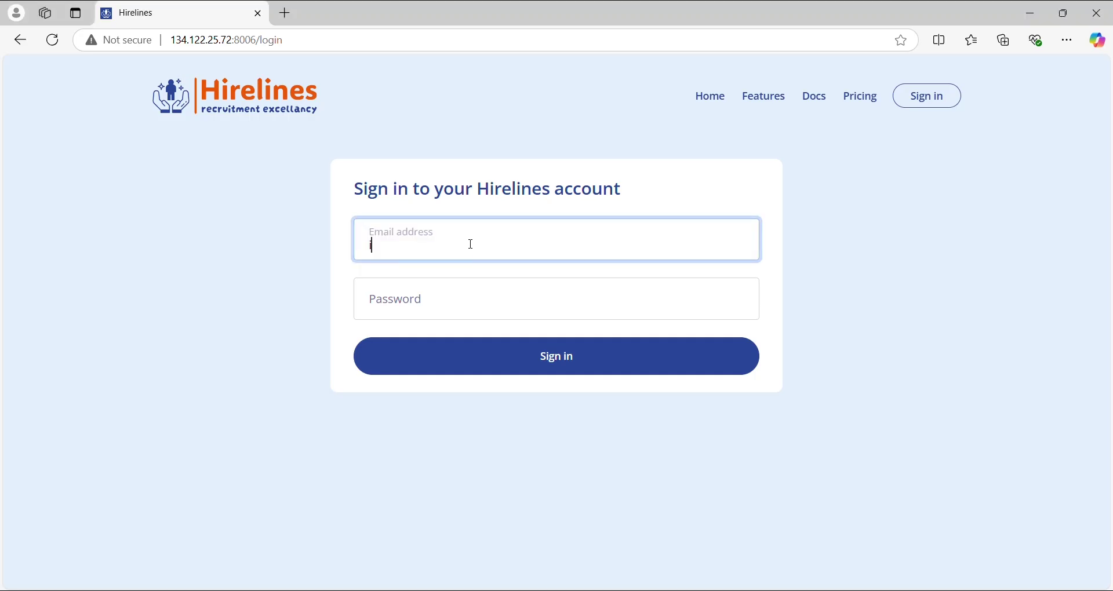
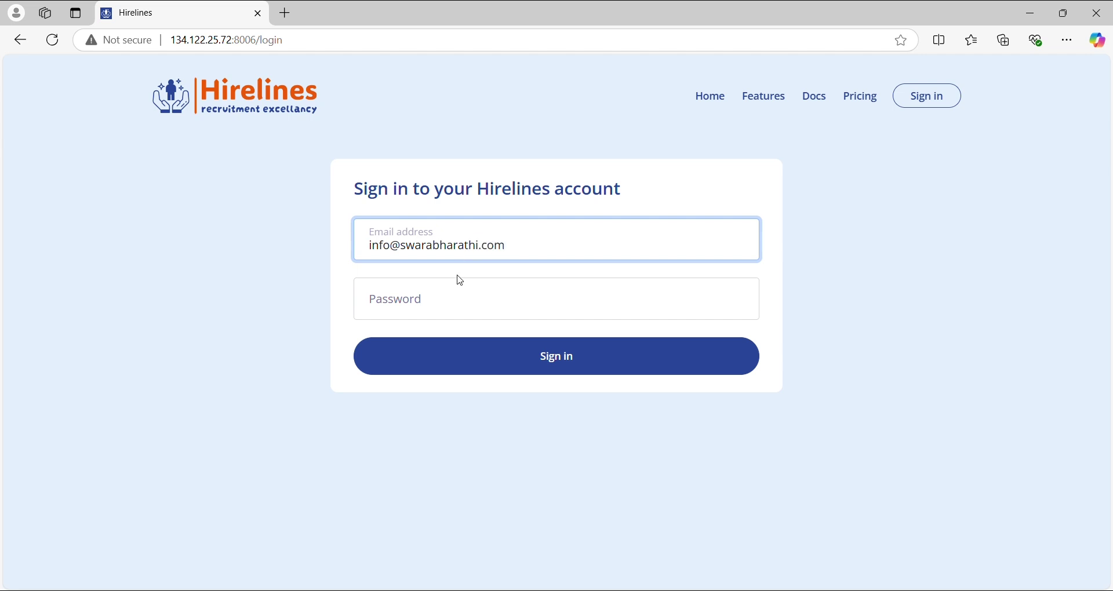
click(447, 305)
key(ctrl+v)
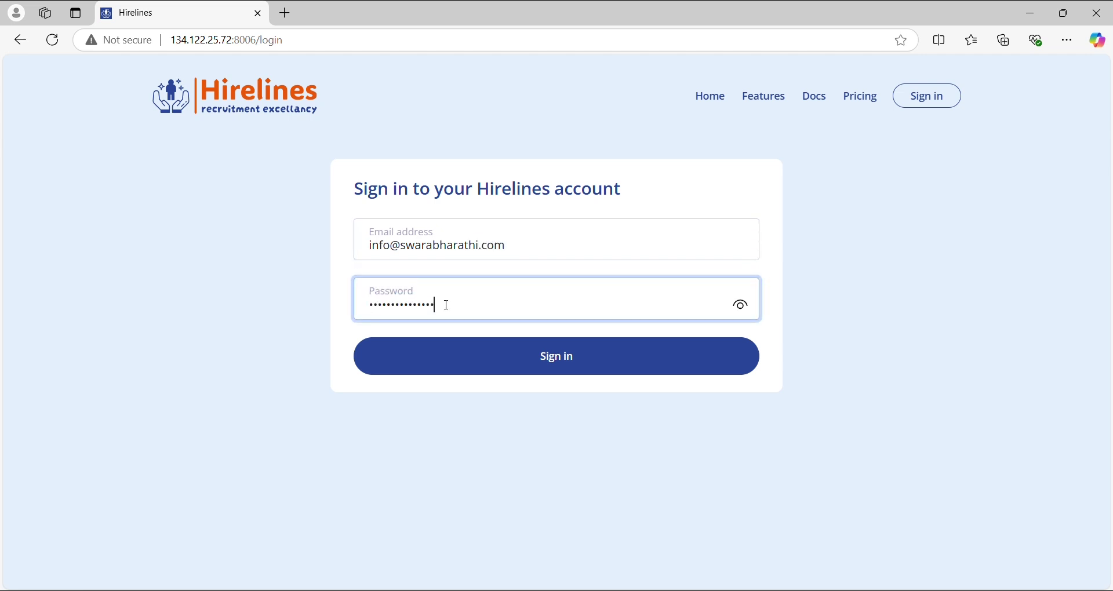
click(545, 353)
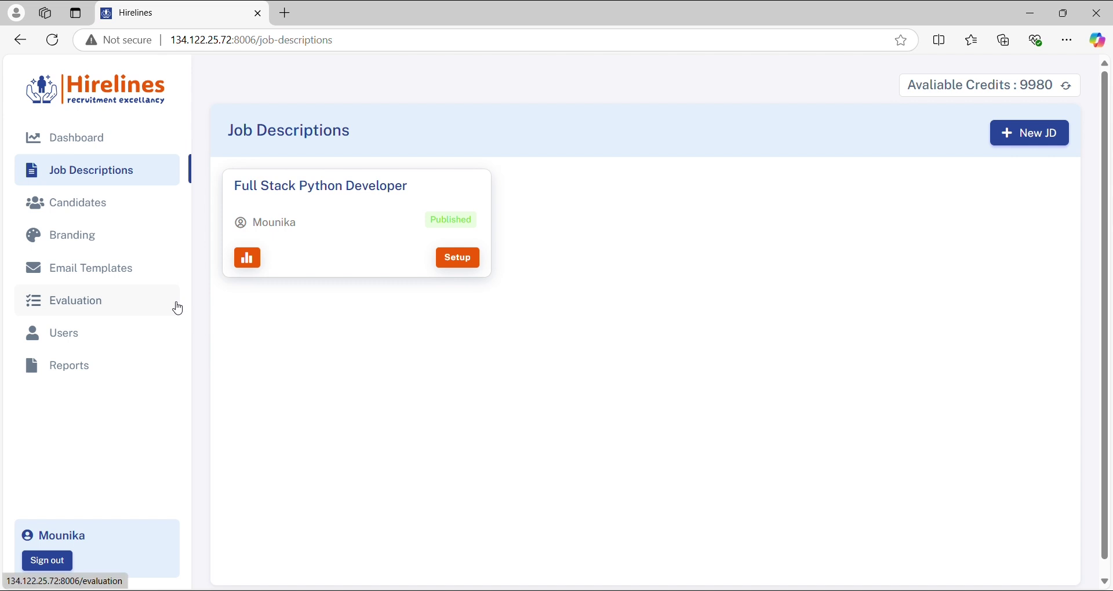
click(177, 307)
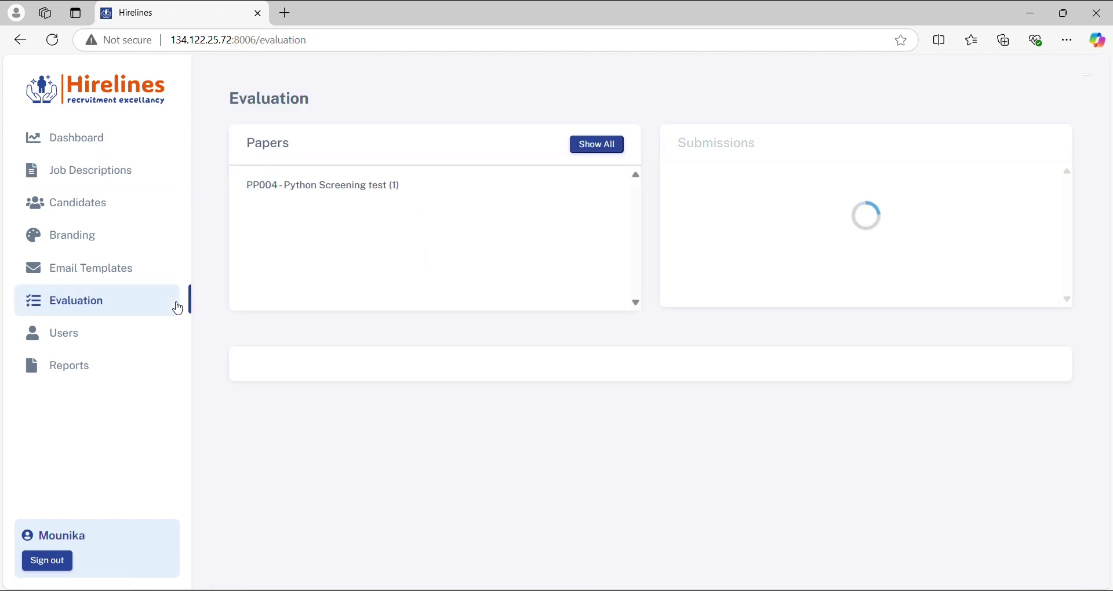
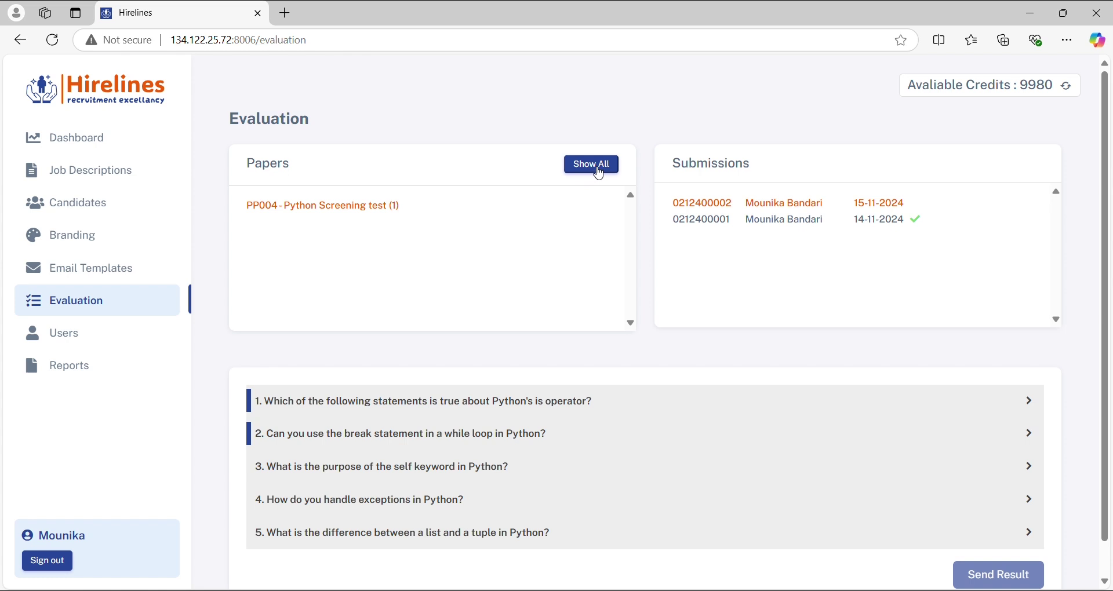
List all papers, hide evaluated ones again, and expand question 3 of the Python Screening test
click(600, 172)
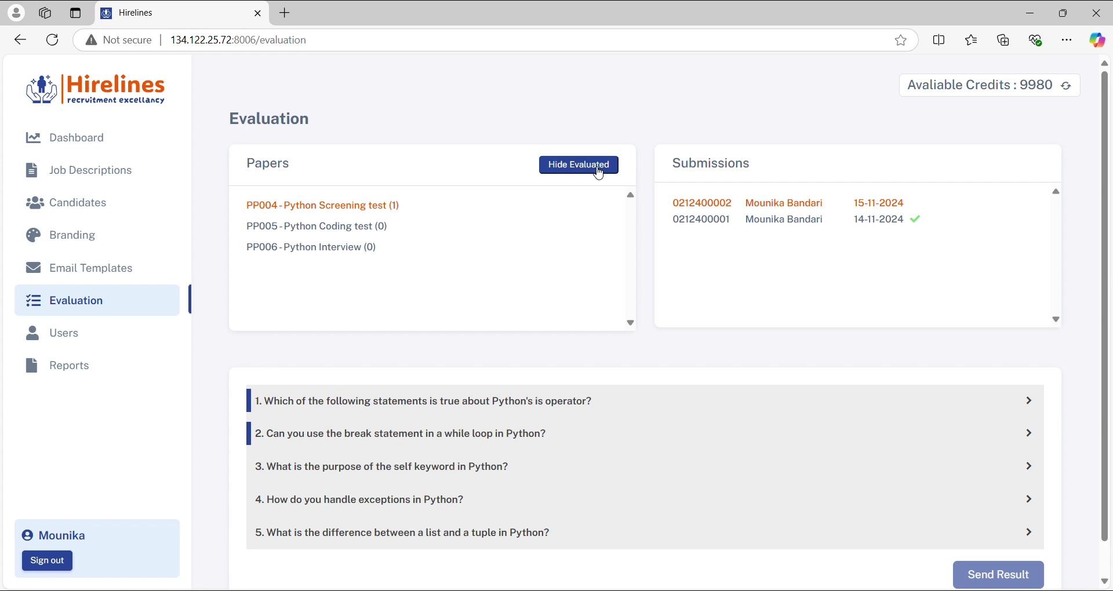
click(600, 172)
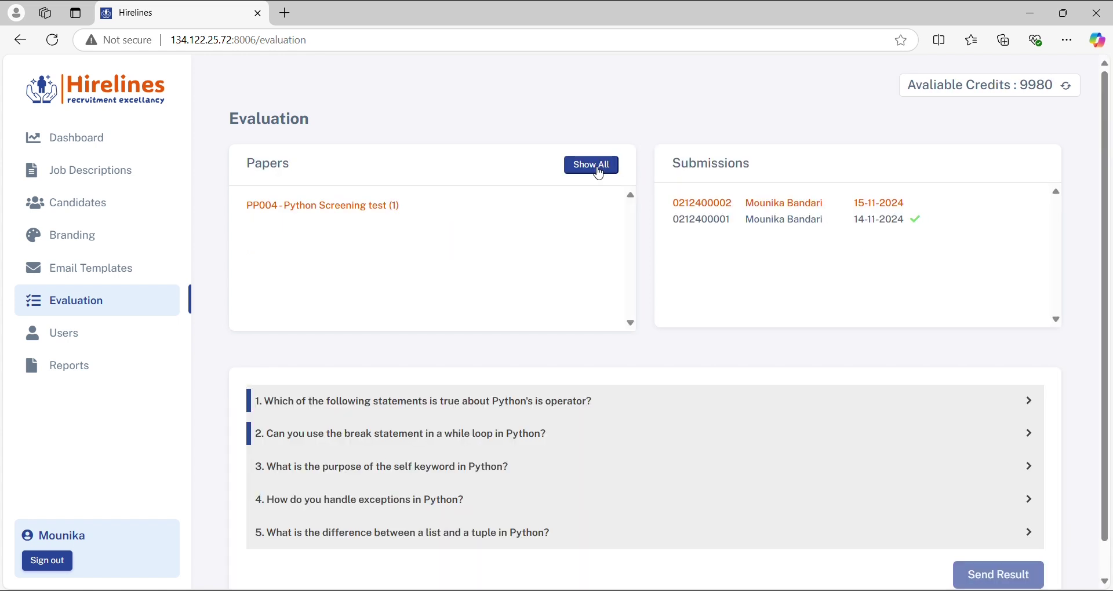
click(504, 481)
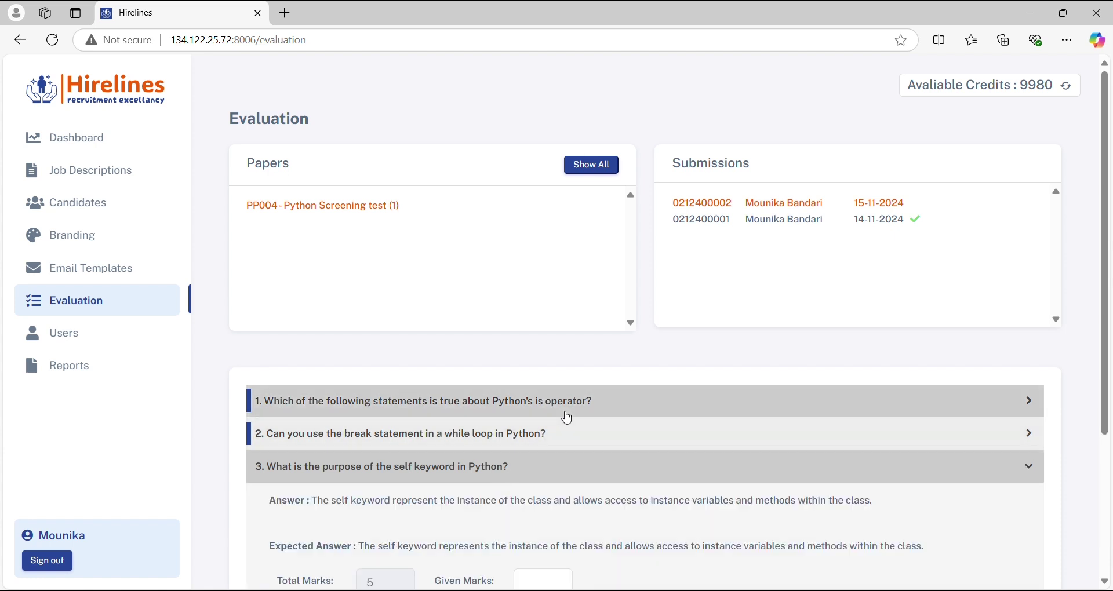
Review the marks for questions 1 and 2, then give question 3 its 5 marks as Correct
click(568, 417)
scroll(567, 418, down, 1)
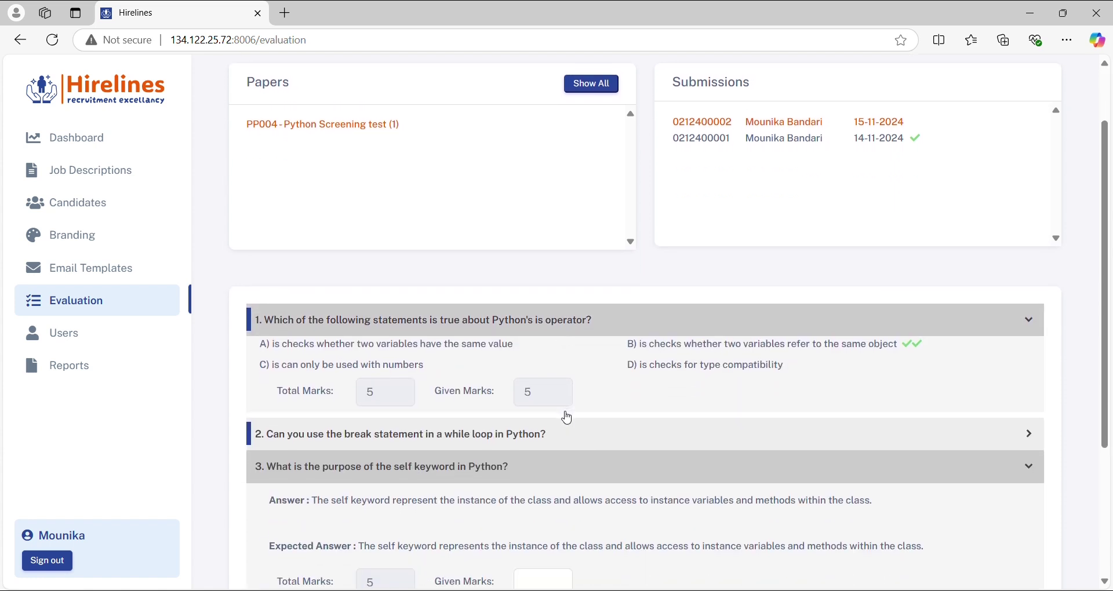
click(568, 431)
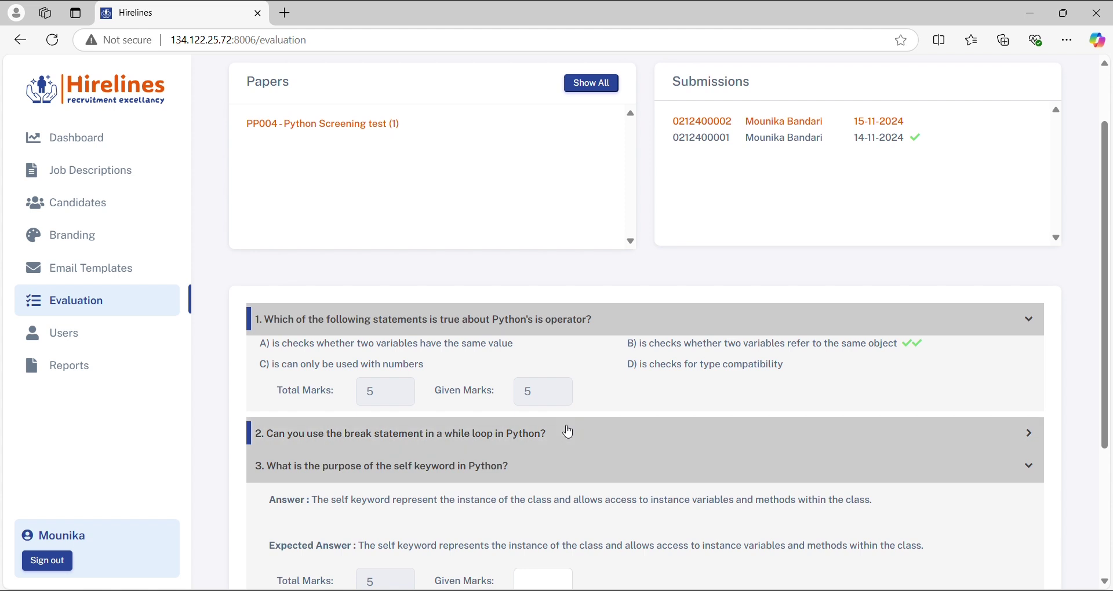
scroll(568, 432, down, 1)
scroll(569, 432, down, 2)
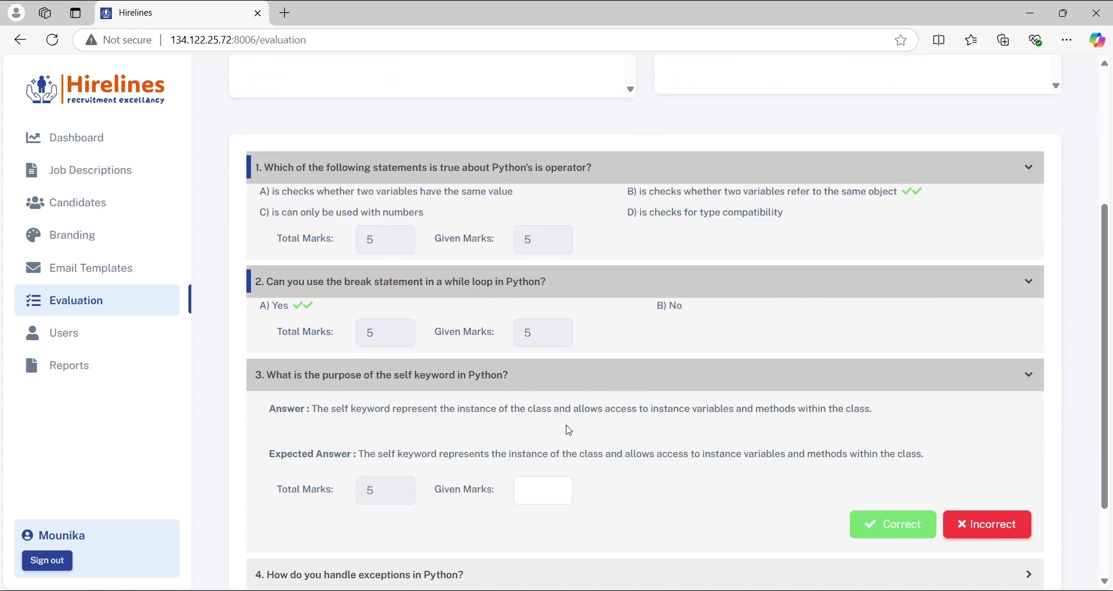
scroll(569, 431, down, 1)
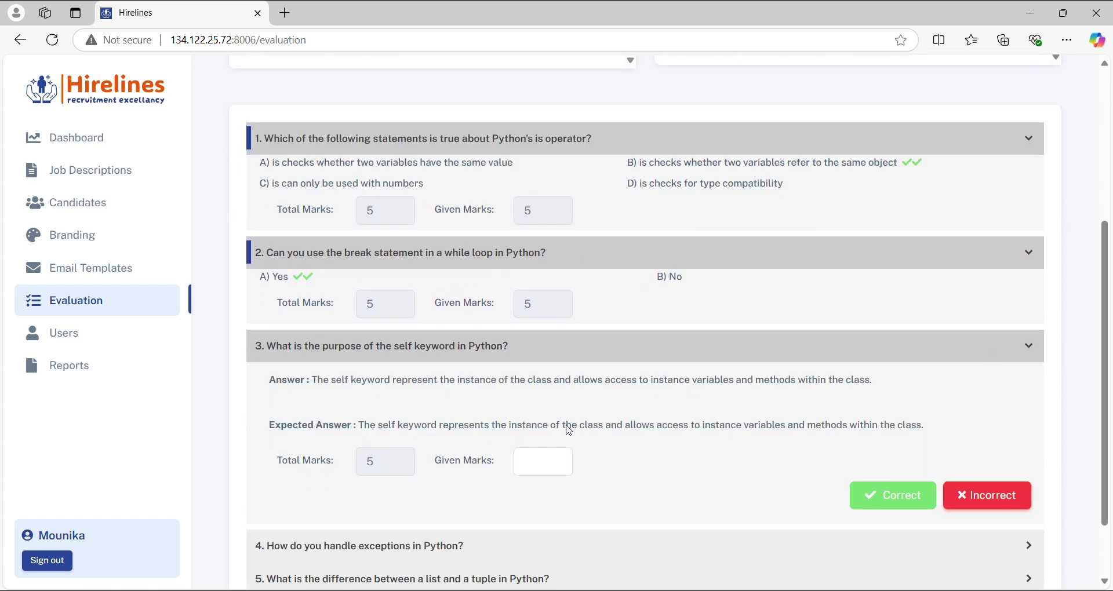
scroll(568, 426, down, 1)
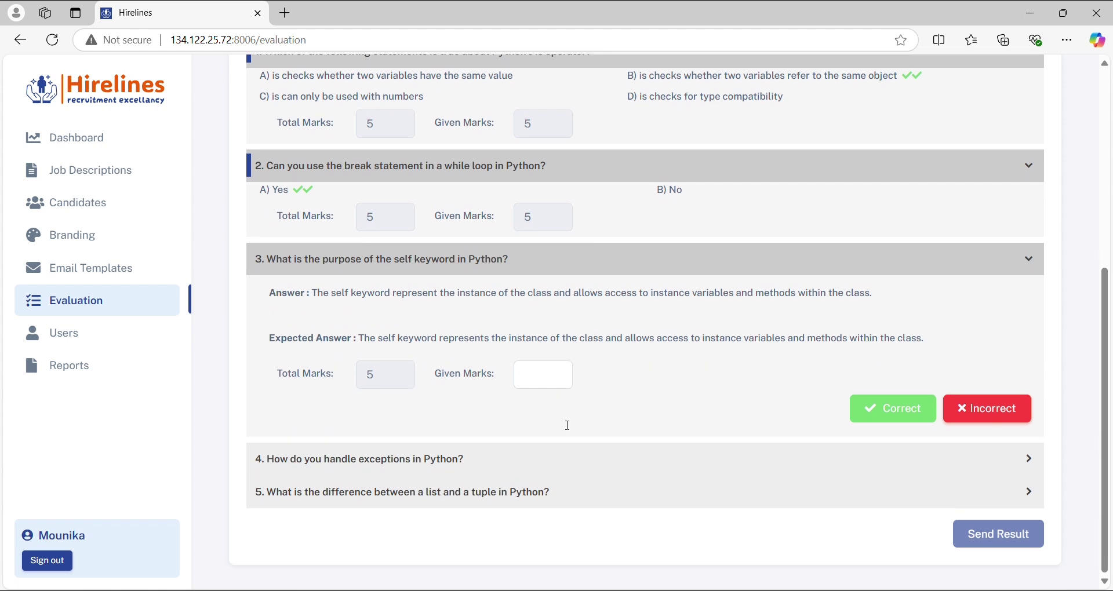
scroll(567, 429, up, 1)
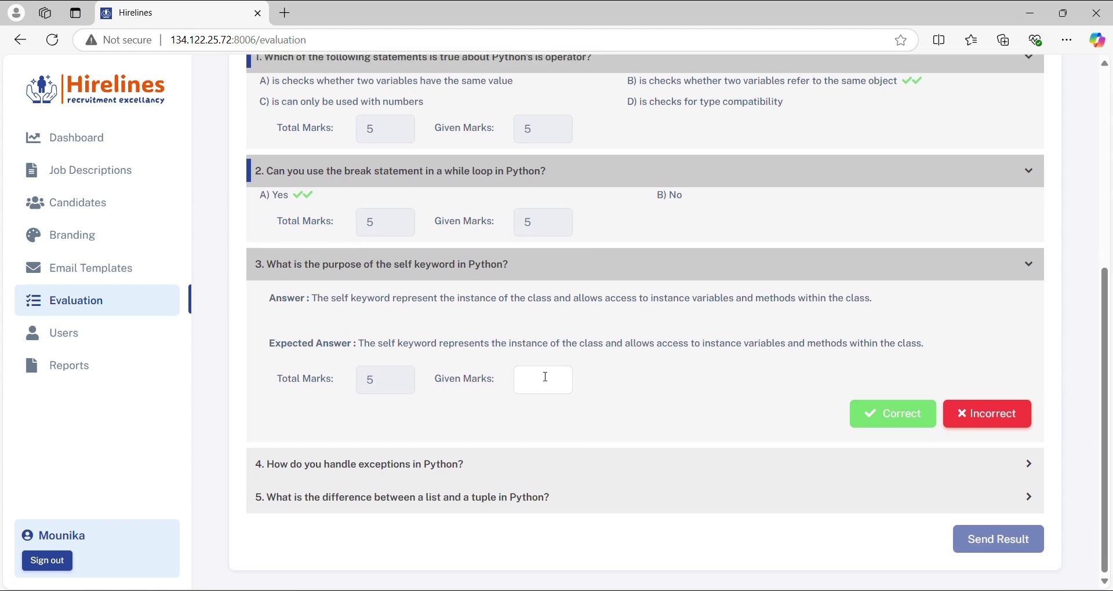
click(545, 376)
click(874, 418)
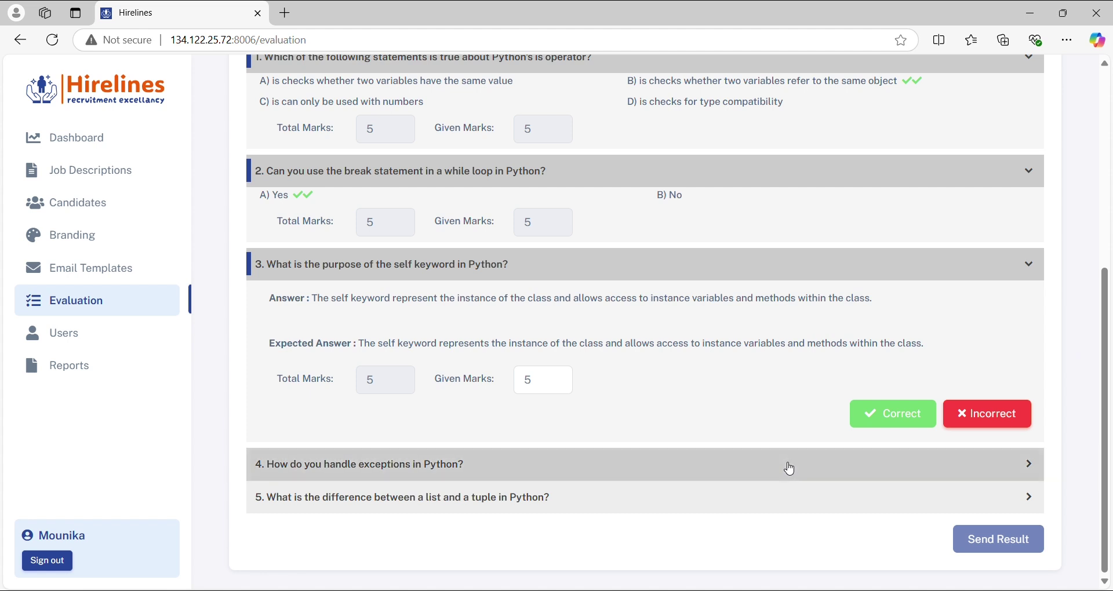
Play question 4's audio answer and award it 5 marks as correct
click(790, 469)
scroll(785, 464, down, 2)
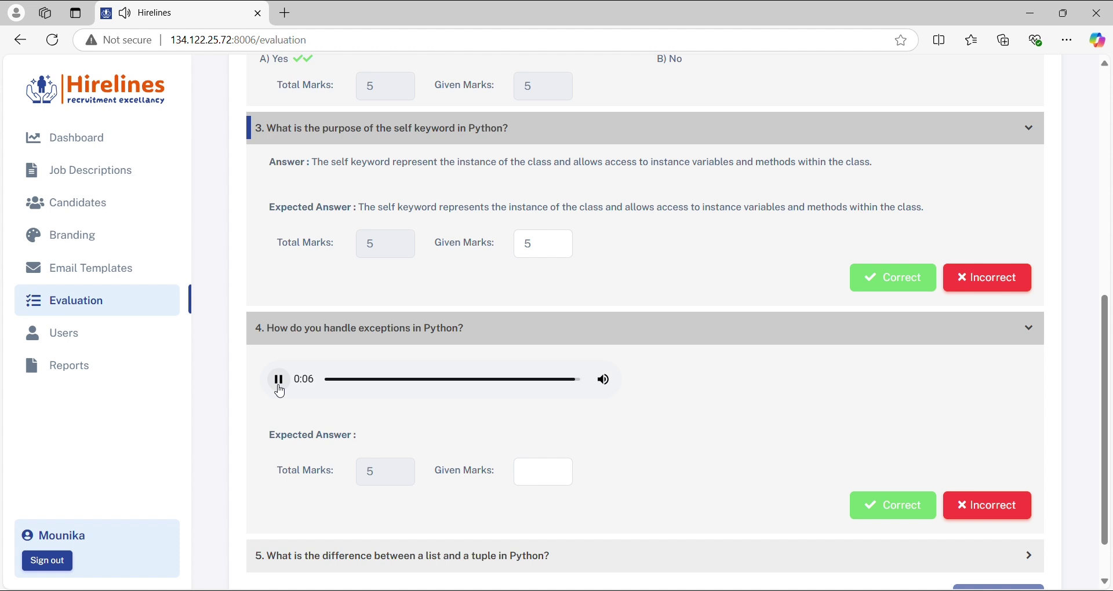
click(279, 380)
scroll(527, 438, down, 1)
click(531, 421)
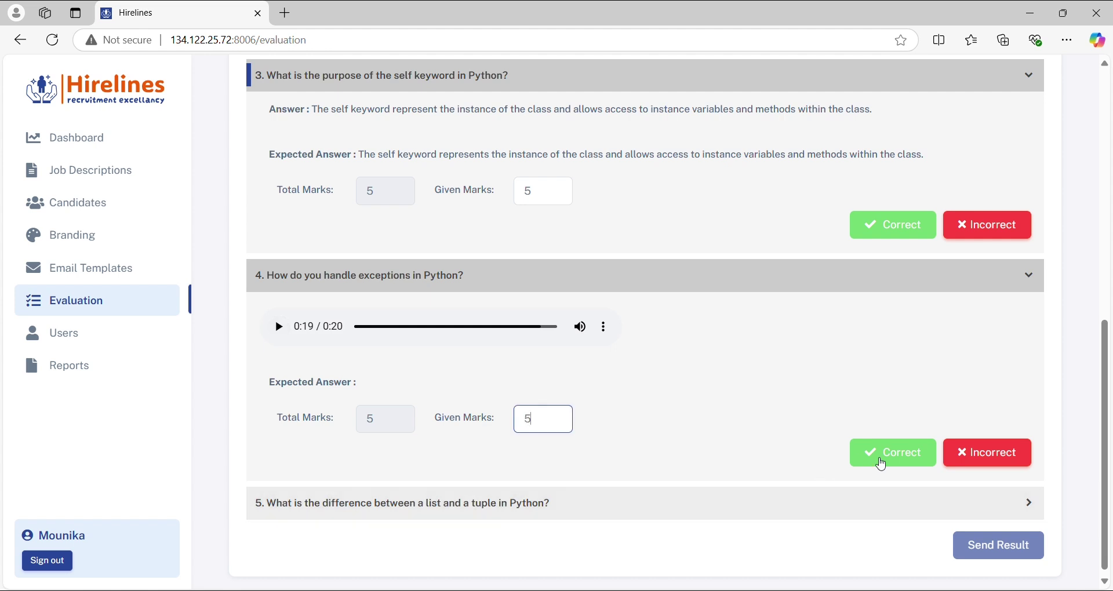
click(883, 461)
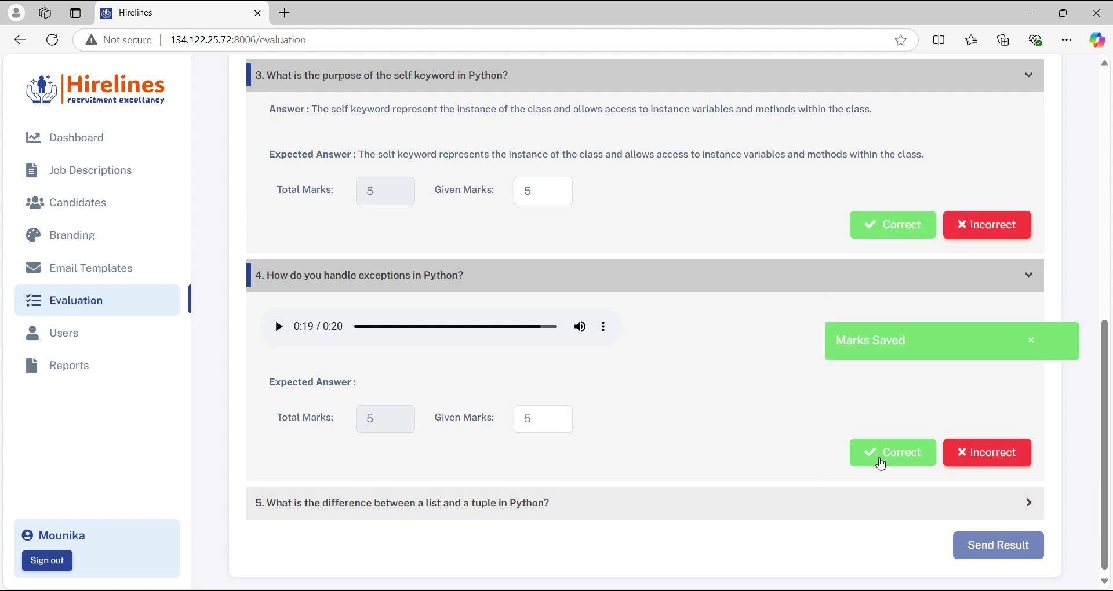
Watch question 5's video answer on lists versus tuples and award it 5 marks as correct
click(735, 499)
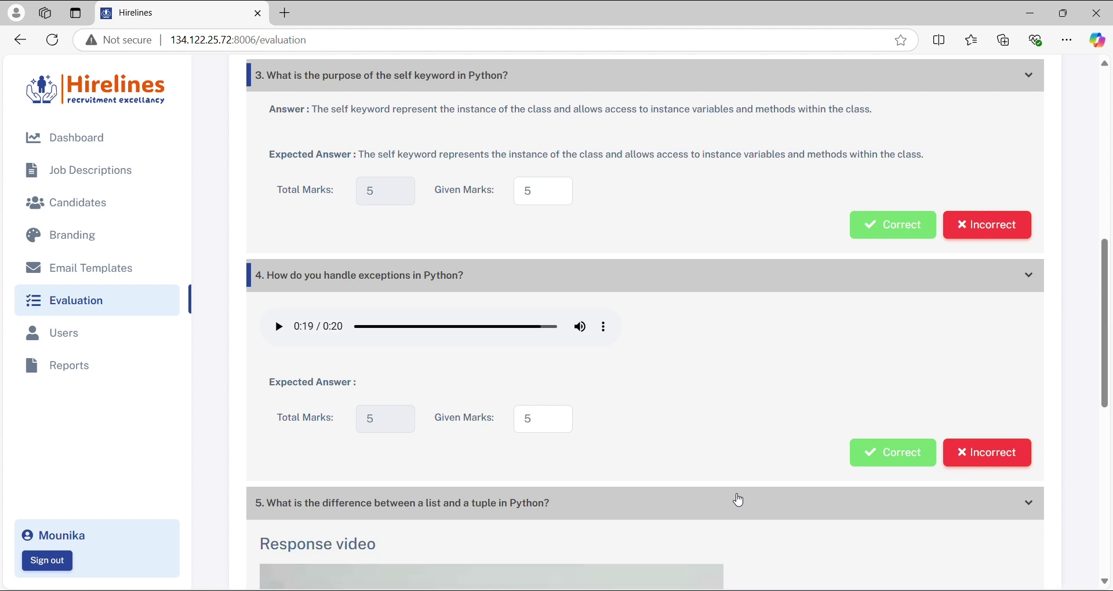
scroll(738, 499, down, 2)
scroll(738, 499, down, 6)
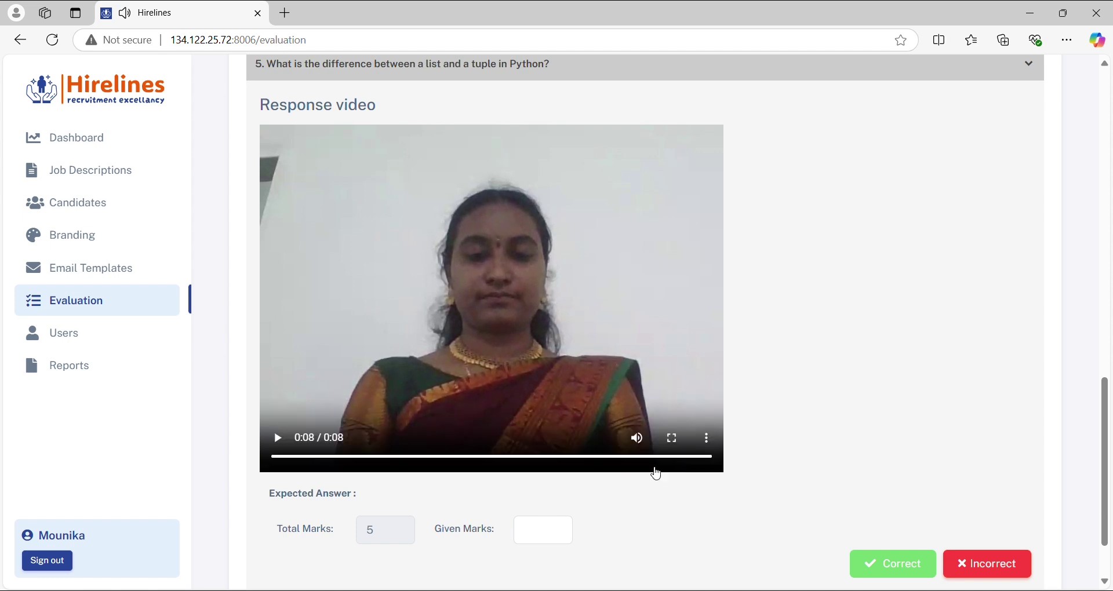
text(5)
click(909, 565)
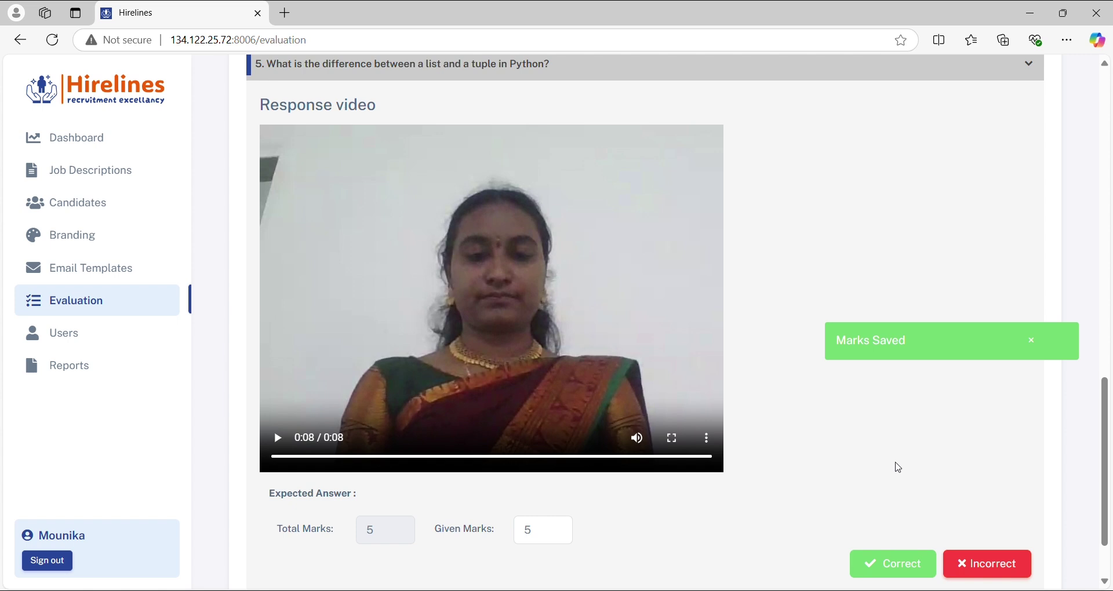
scroll(898, 467, down, 1)
scroll(899, 468, down, 3)
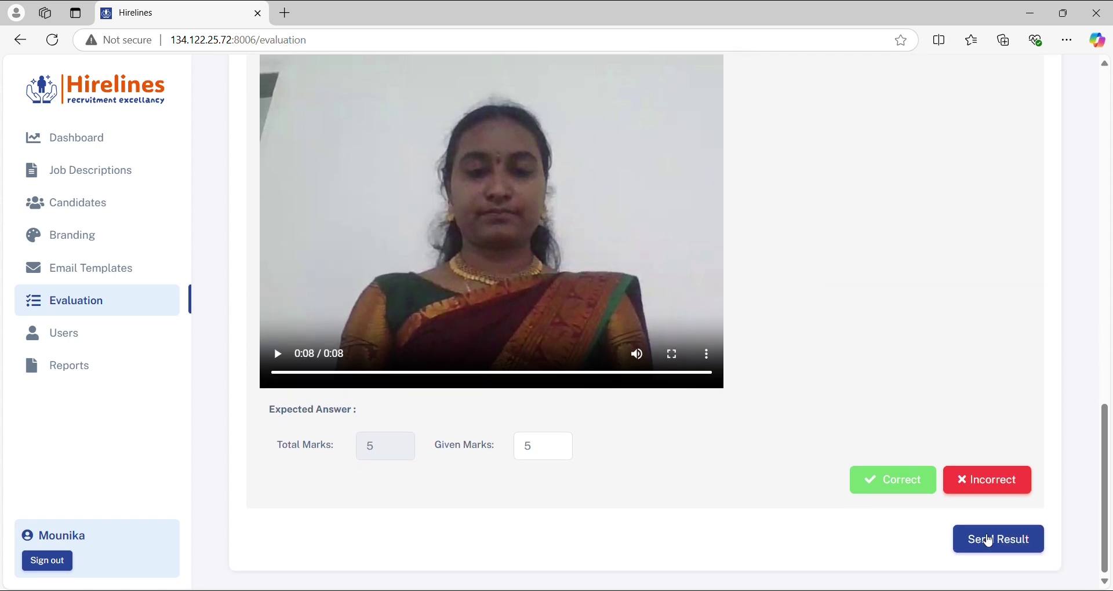
Send the evaluation results to the candidate, confirm, and acknowledge the result-mail-sent message
click(990, 541)
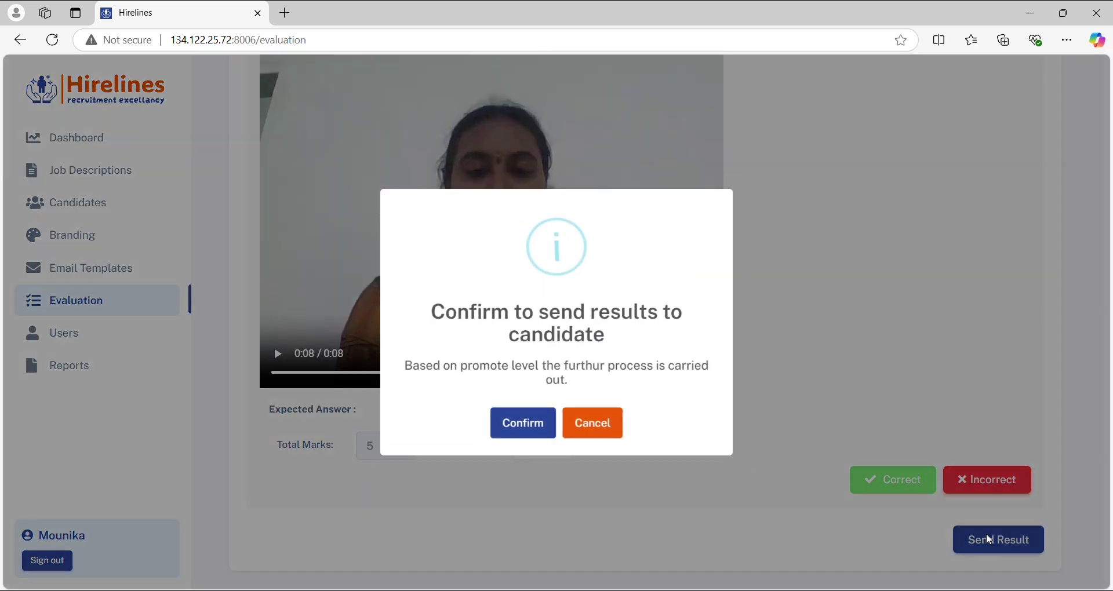
click(522, 432)
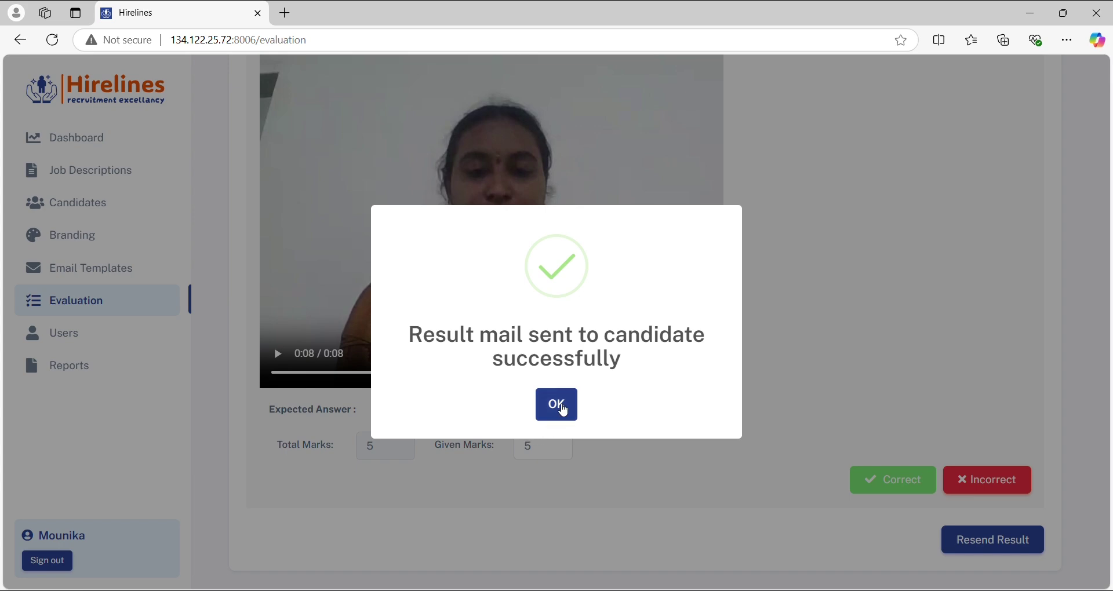
click(564, 410)
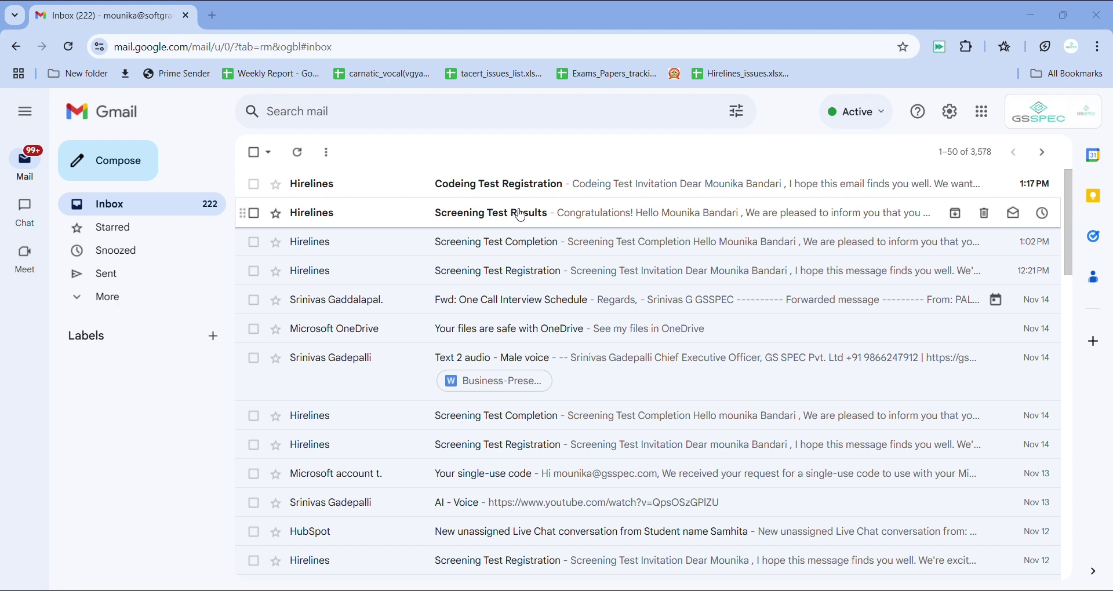
Open the Screening Test Results email, read the passing congratulations, and return to the inbox
click(521, 214)
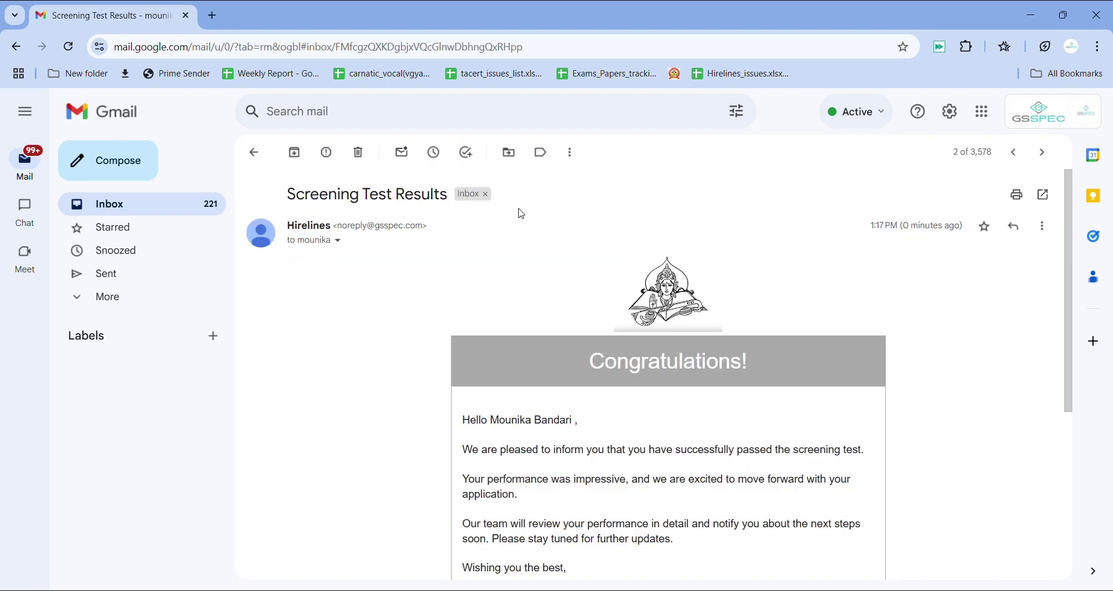
scroll(529, 266, down, 3)
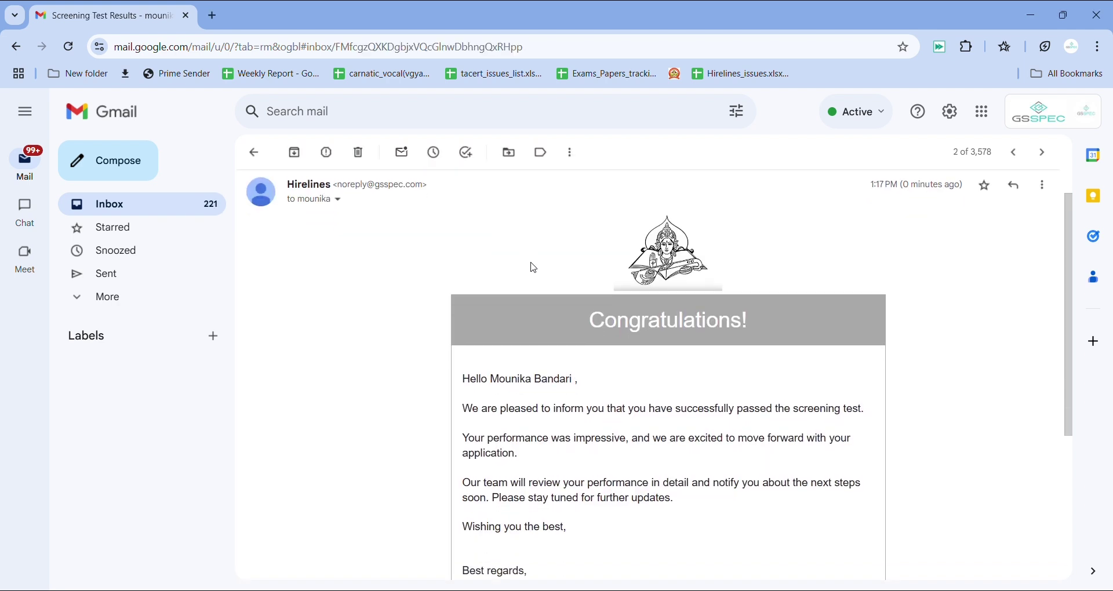
scroll(535, 268, down, 3)
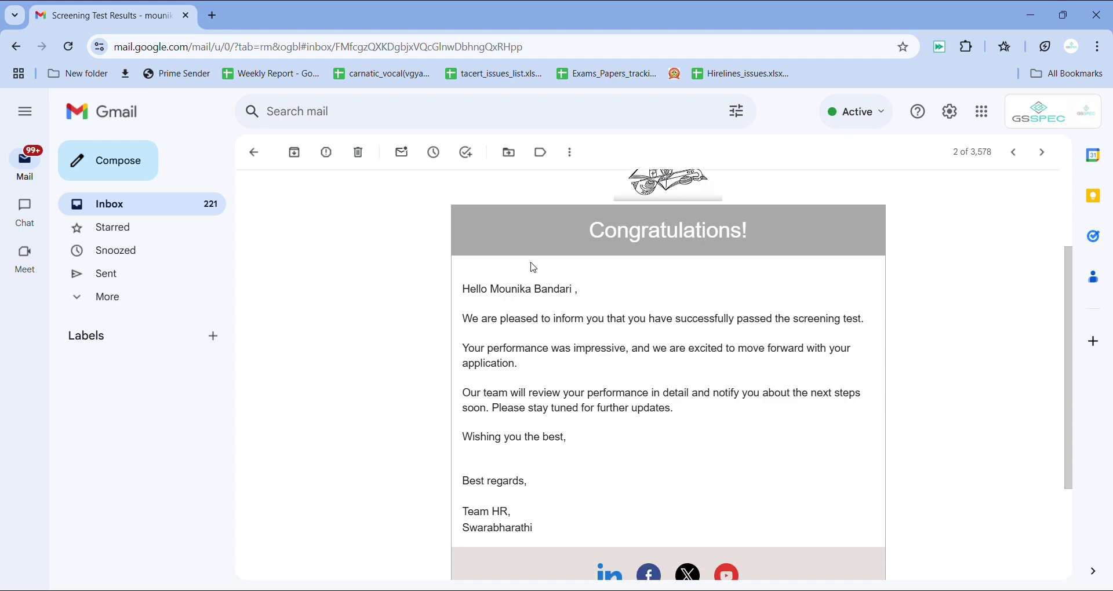
scroll(535, 267, down, 1)
scroll(534, 268, up, 5)
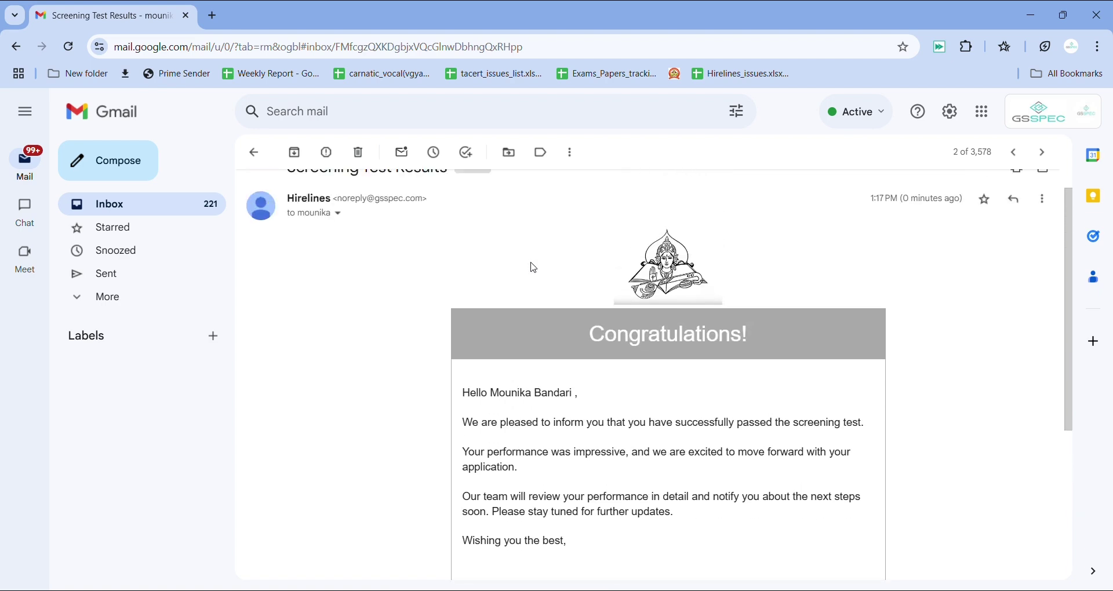
click(255, 153)
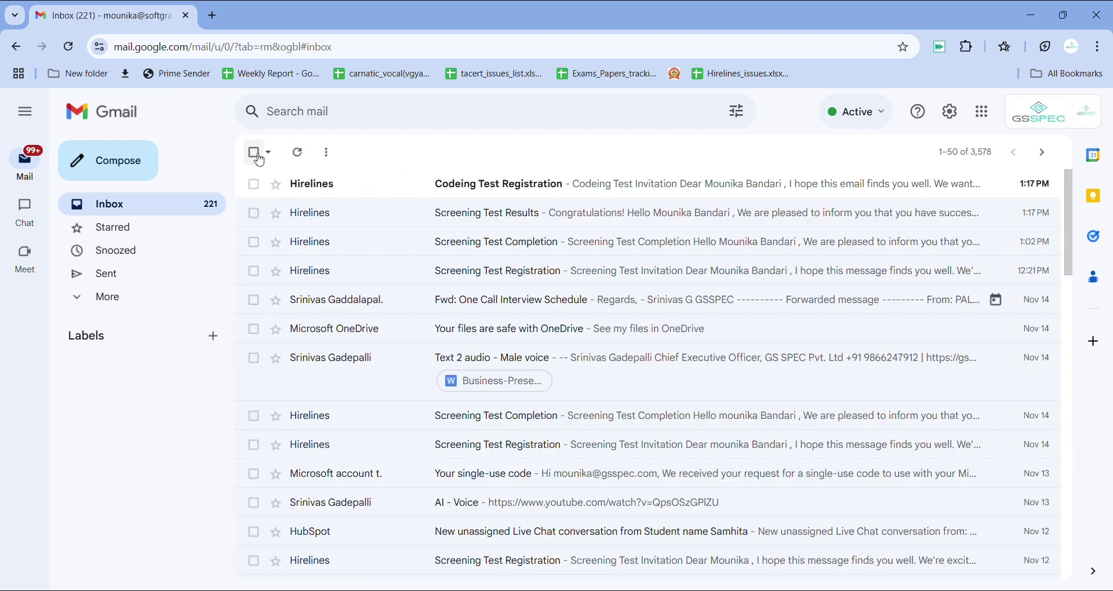
Open the Coding Test Registration email and start the test with 'Click Here To Start The Test'
click(468, 192)
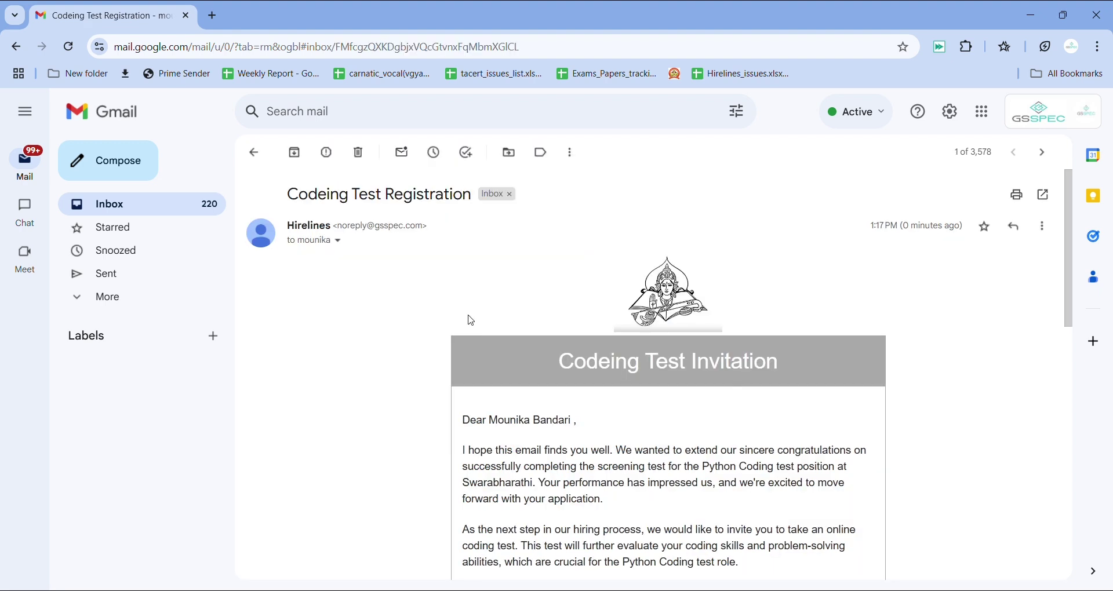
scroll(472, 321, down, 2)
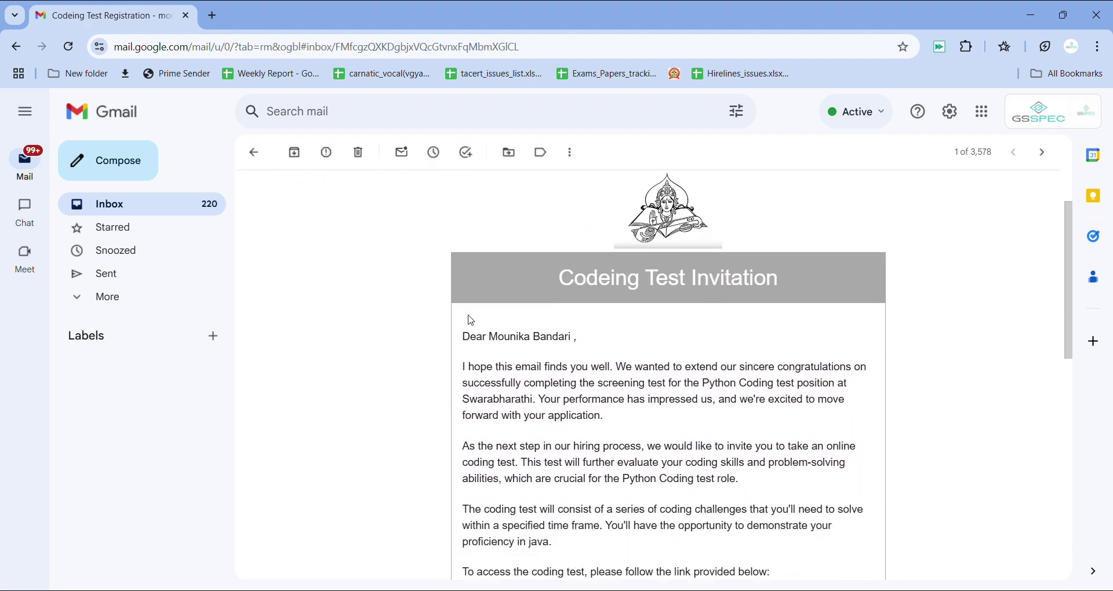
scroll(472, 320, down, 3)
scroll(472, 320, down, 2)
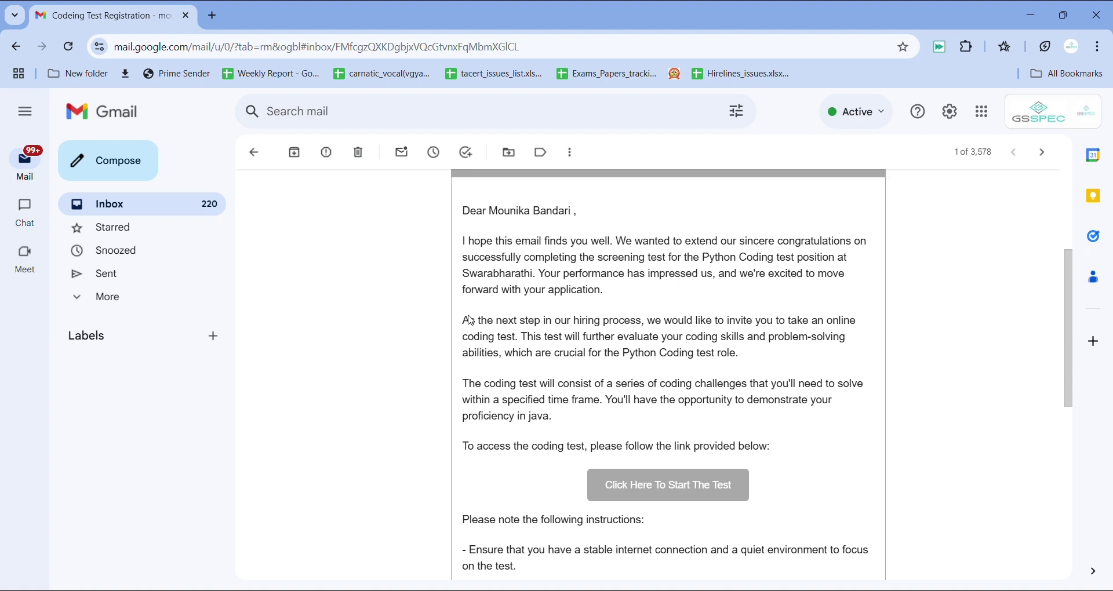
scroll(471, 320, down, 3)
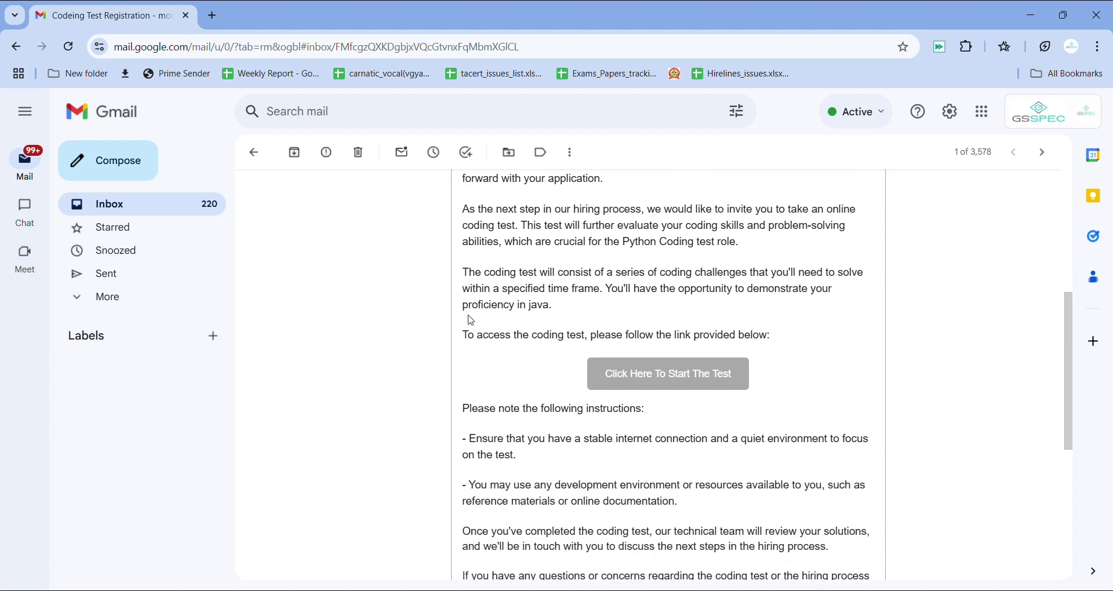
scroll(471, 321, down, 2)
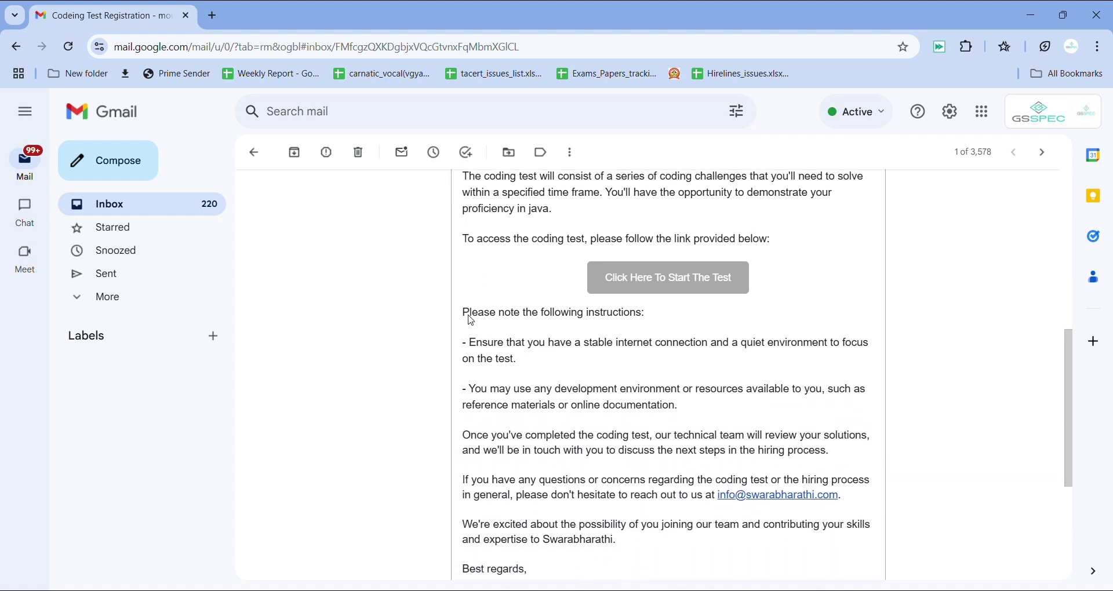
scroll(471, 316, down, 1)
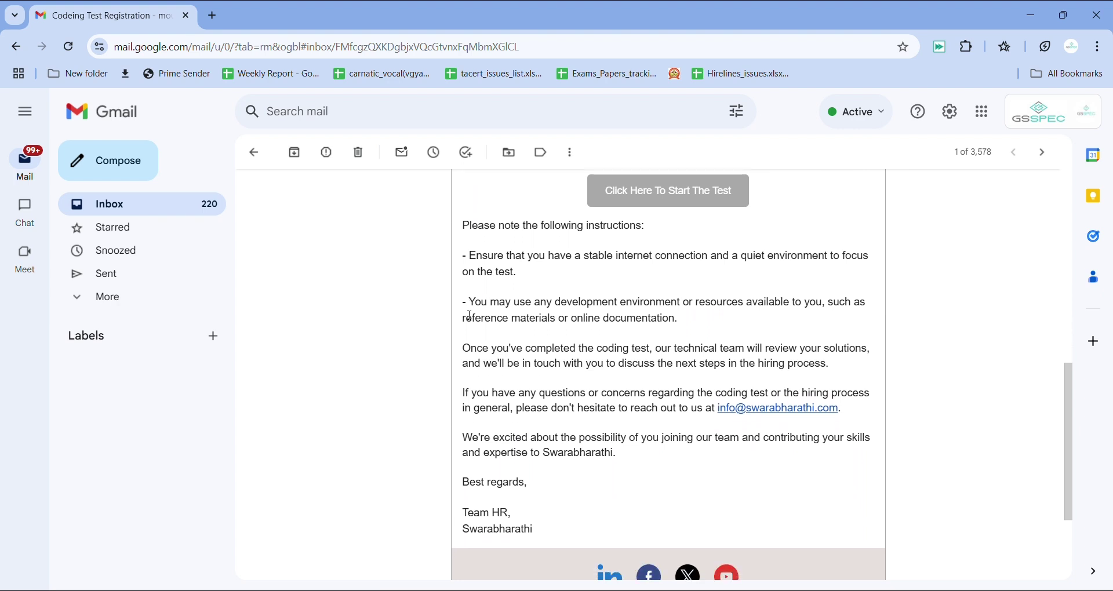
scroll(471, 317, down, 1)
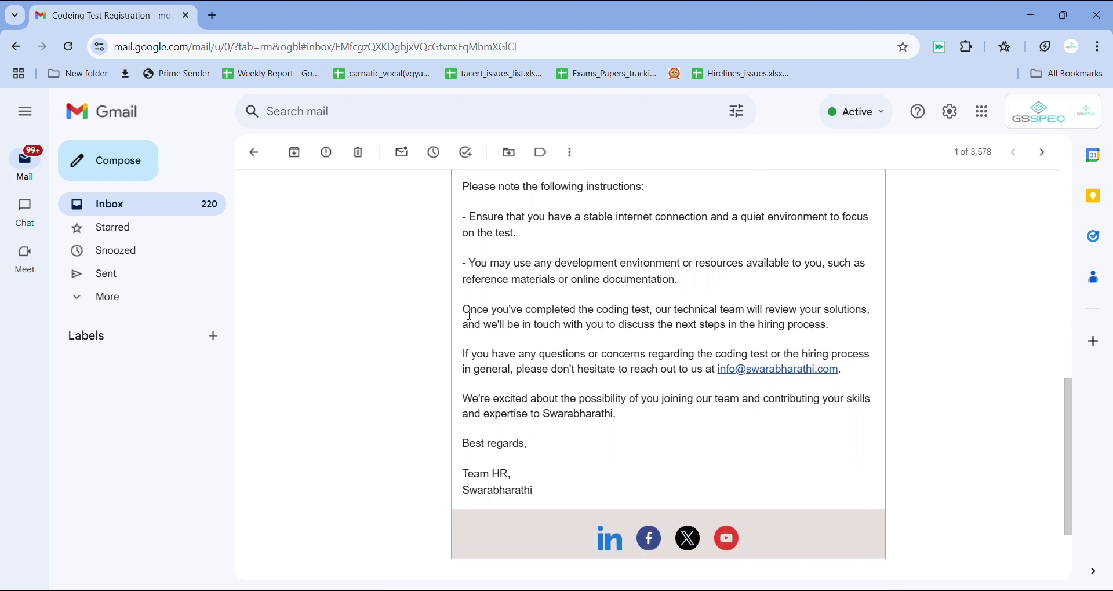
scroll(470, 317, up, 4)
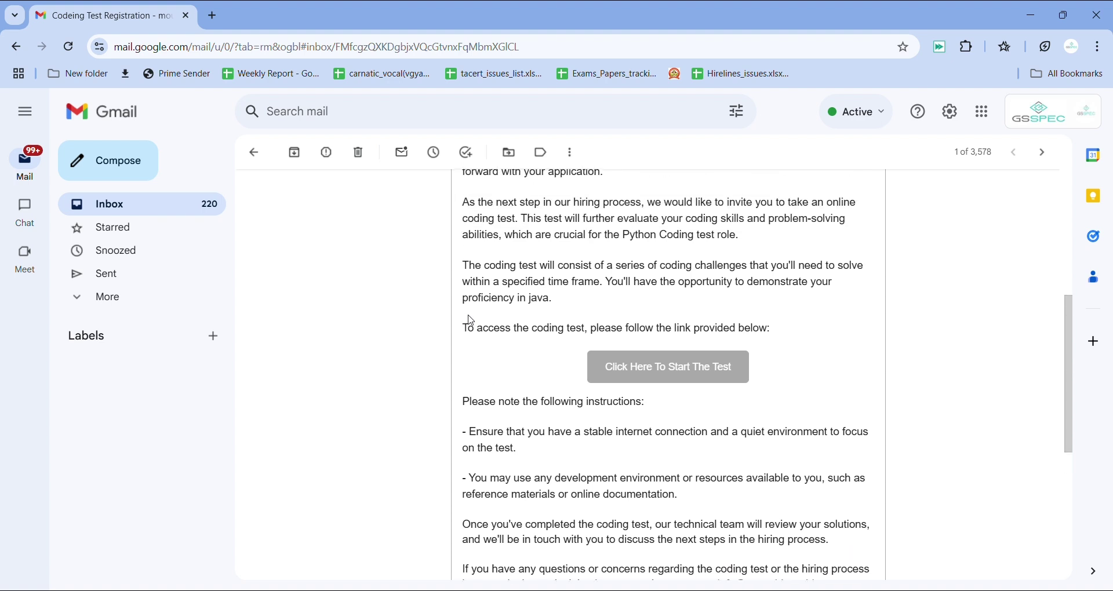
click(633, 378)
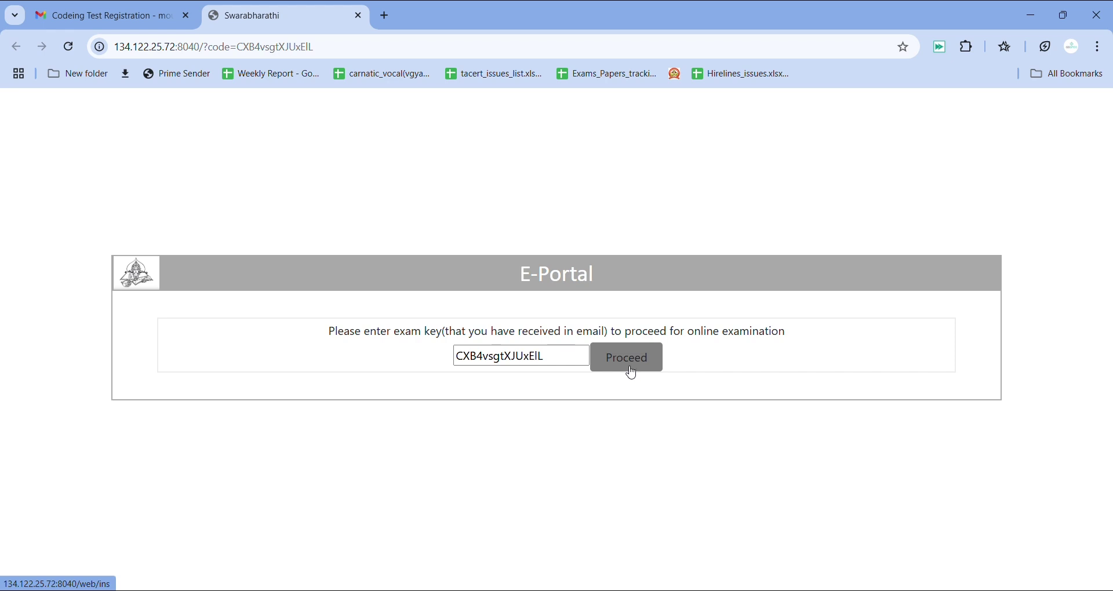
Enter the Python coding test with the prefilled exam key, passing instructions and the leave-window warning
click(631, 367)
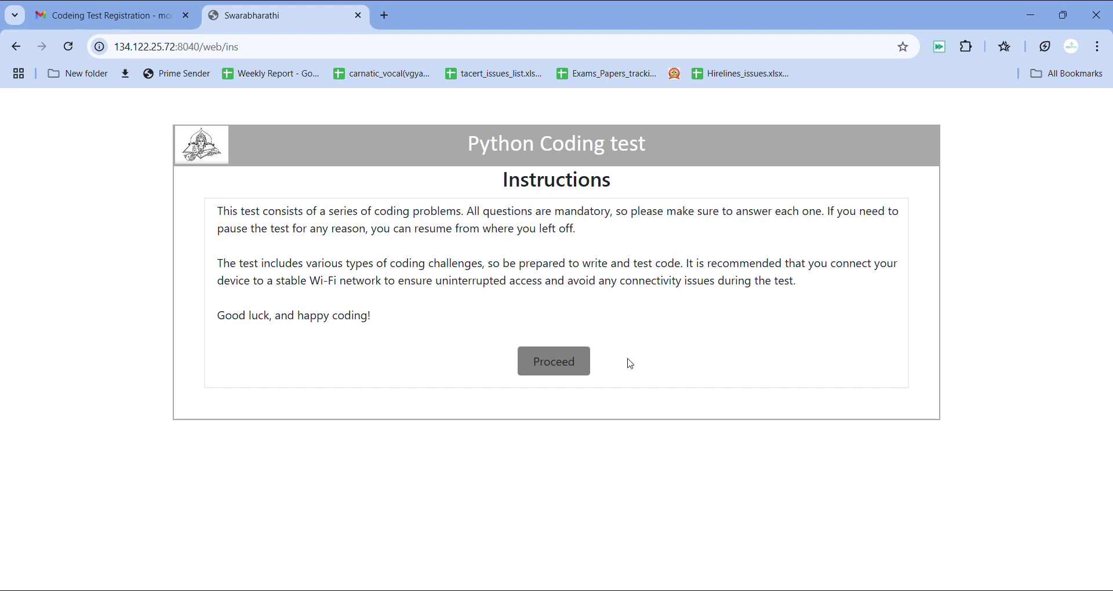
click(560, 361)
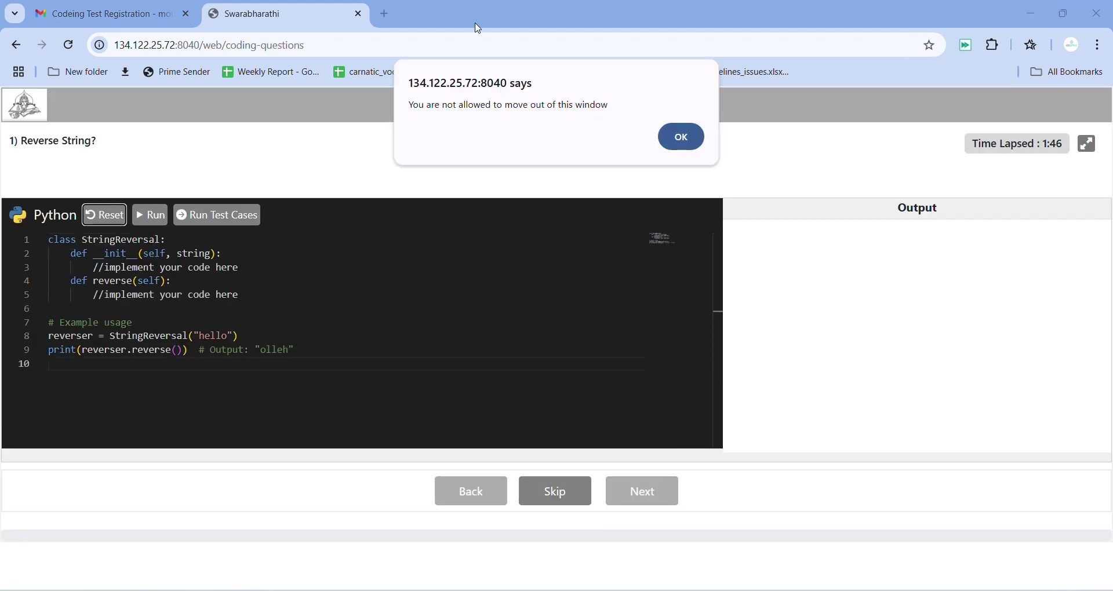
click(679, 135)
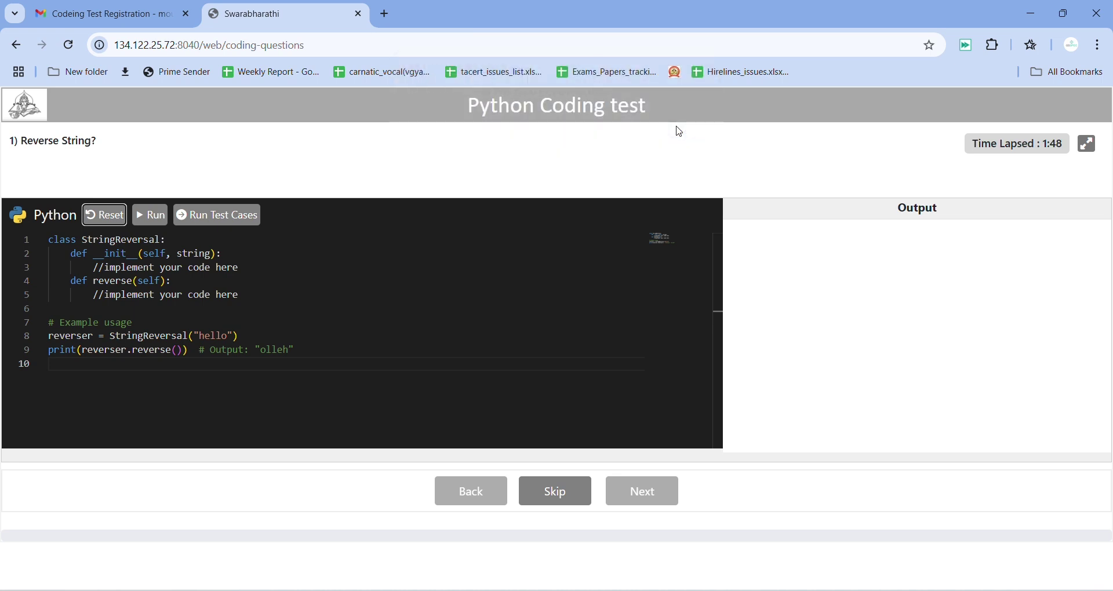
Replace the constructor's placeholder comment with self.string=string
triple_click(230, 268)
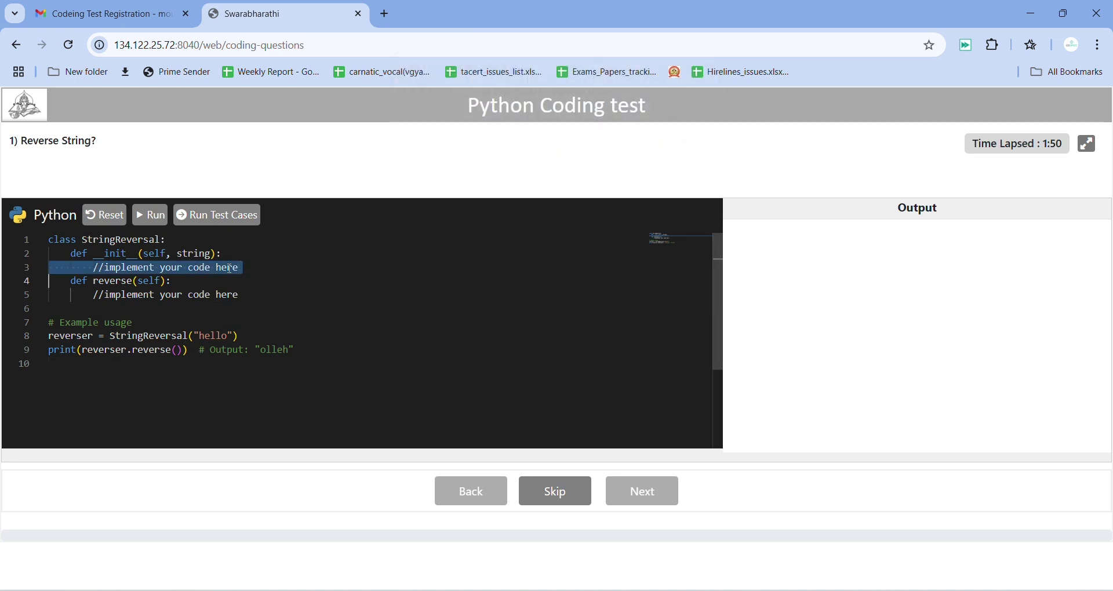
key(BackSpace)
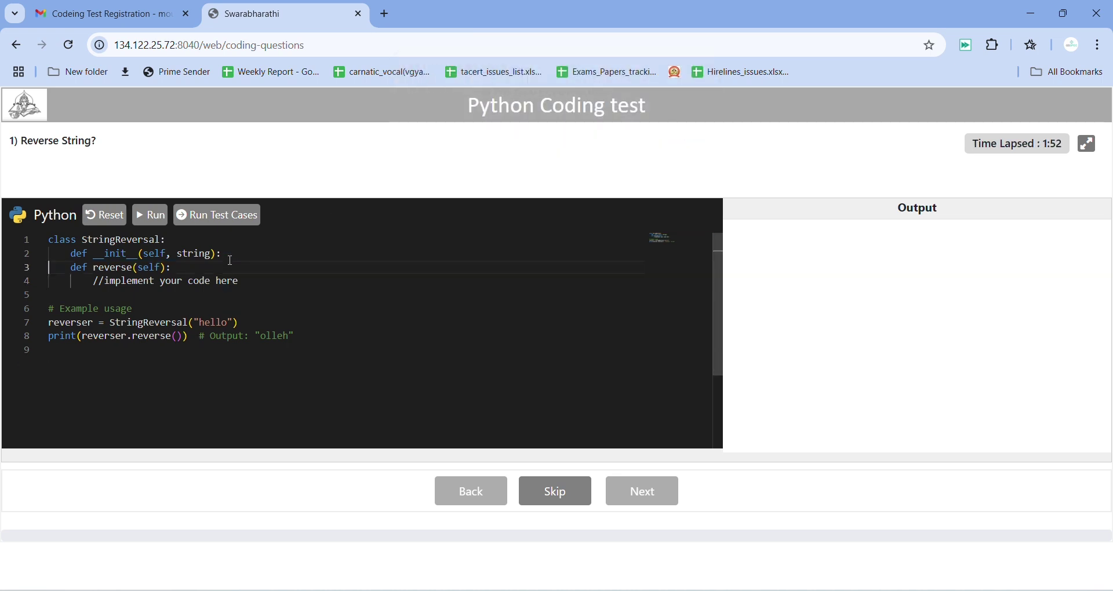
click(231, 259)
key(Return)
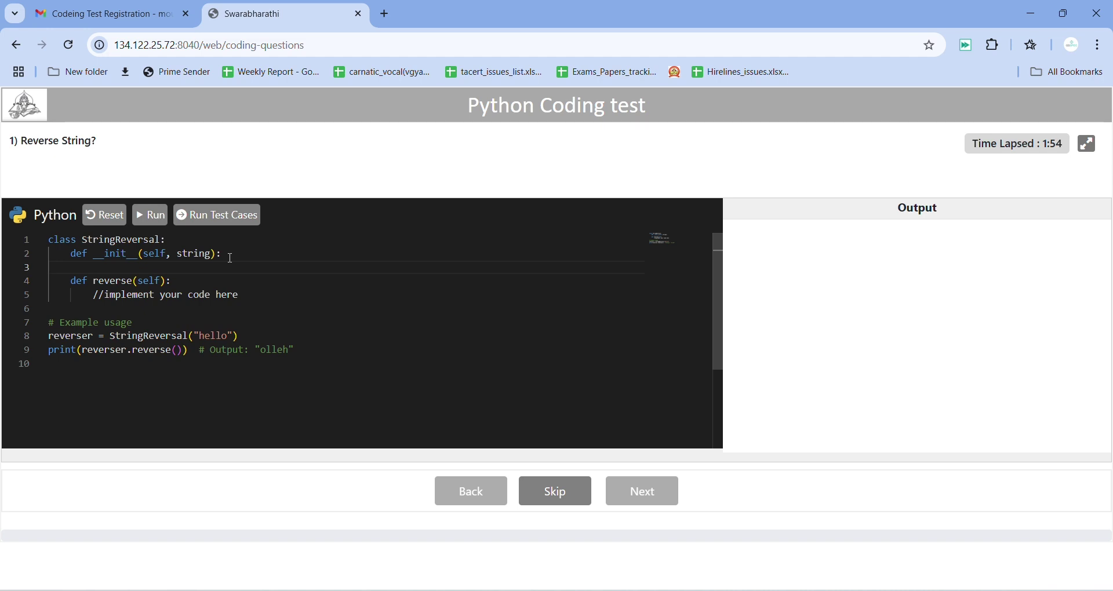
text(self)
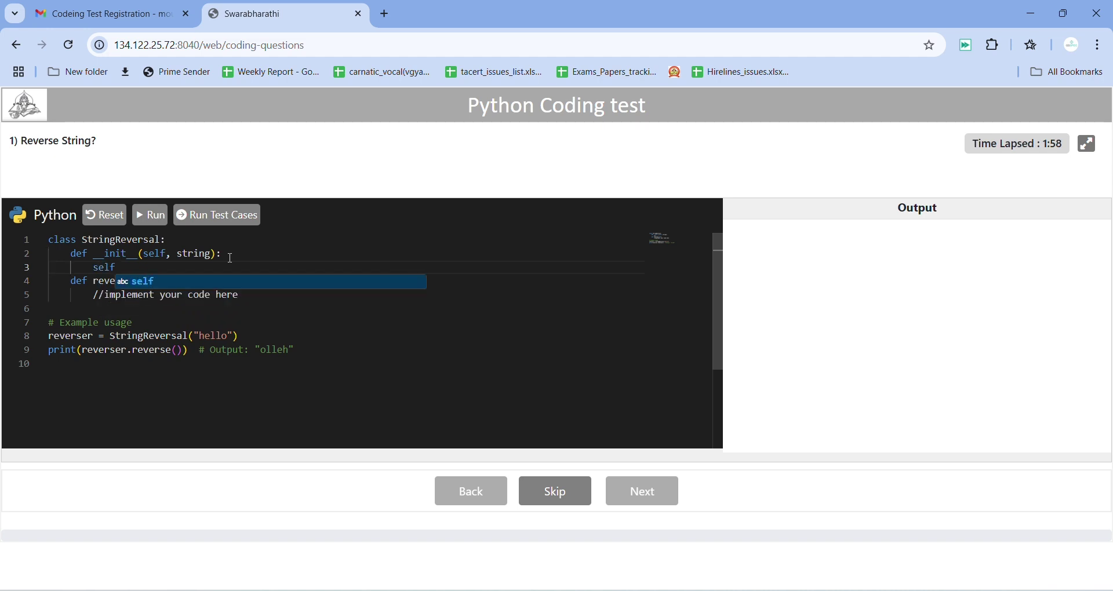
text(.str)
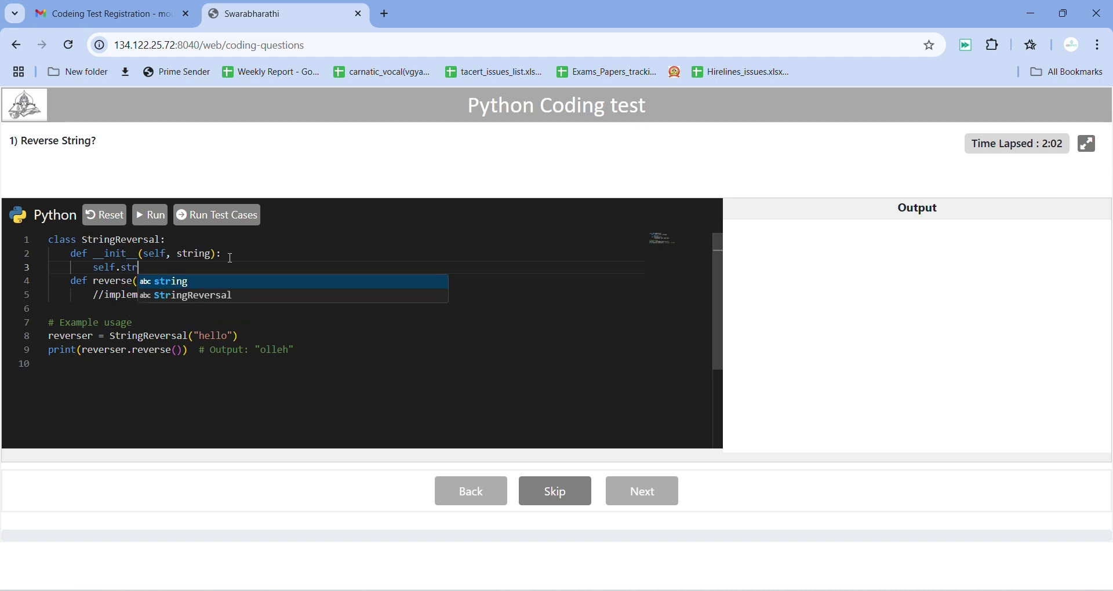
text(ing)
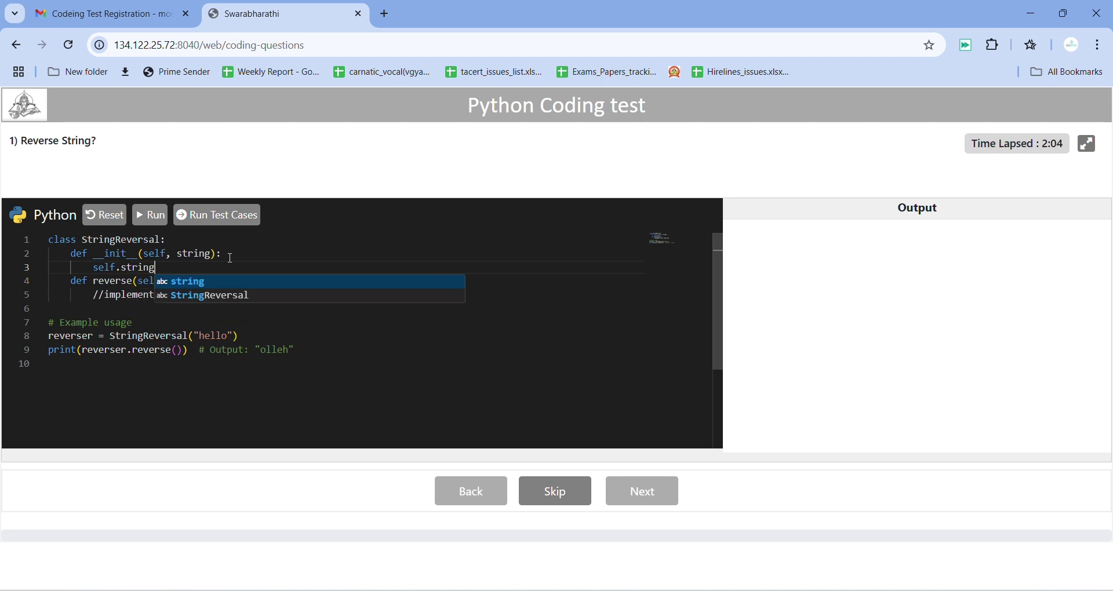
text(=)
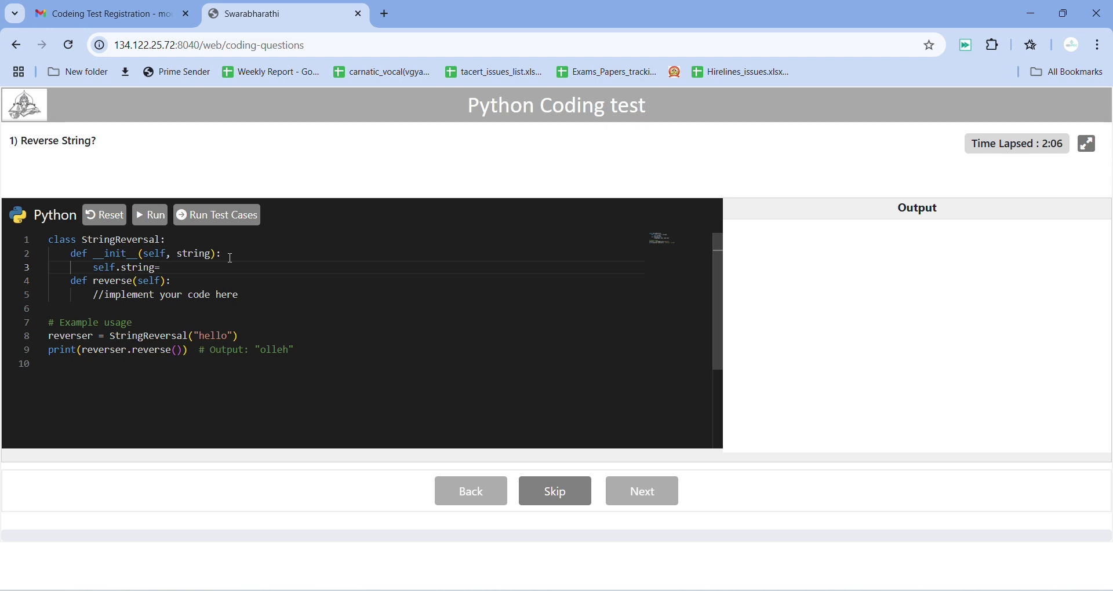
text(string)
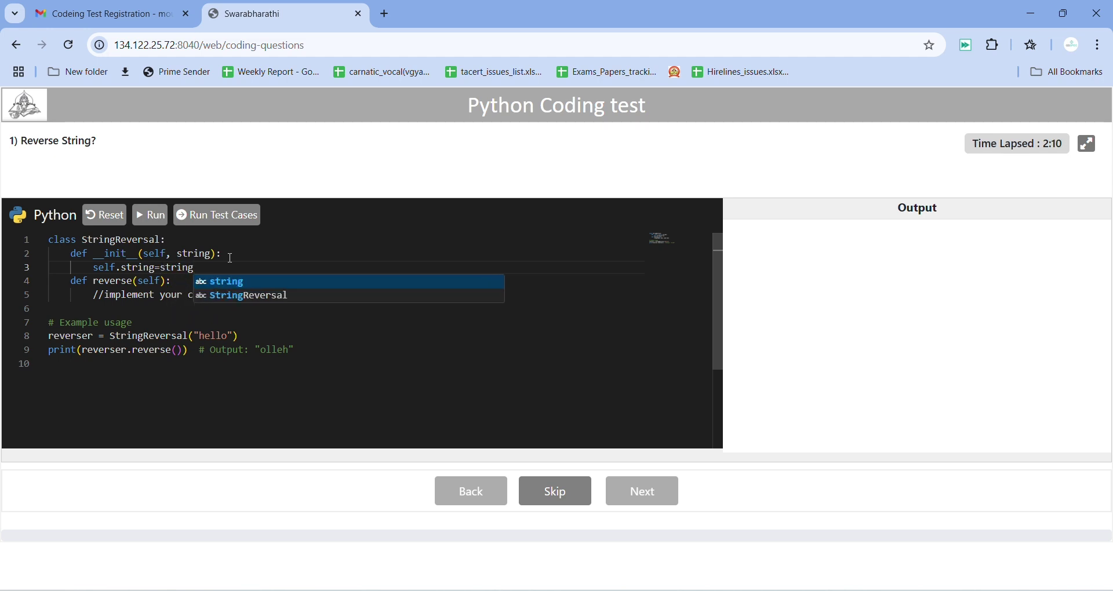
Replace the reverse method's placeholder comment with return self.string[::-1]
double_click(139, 297)
triple_click(139, 296)
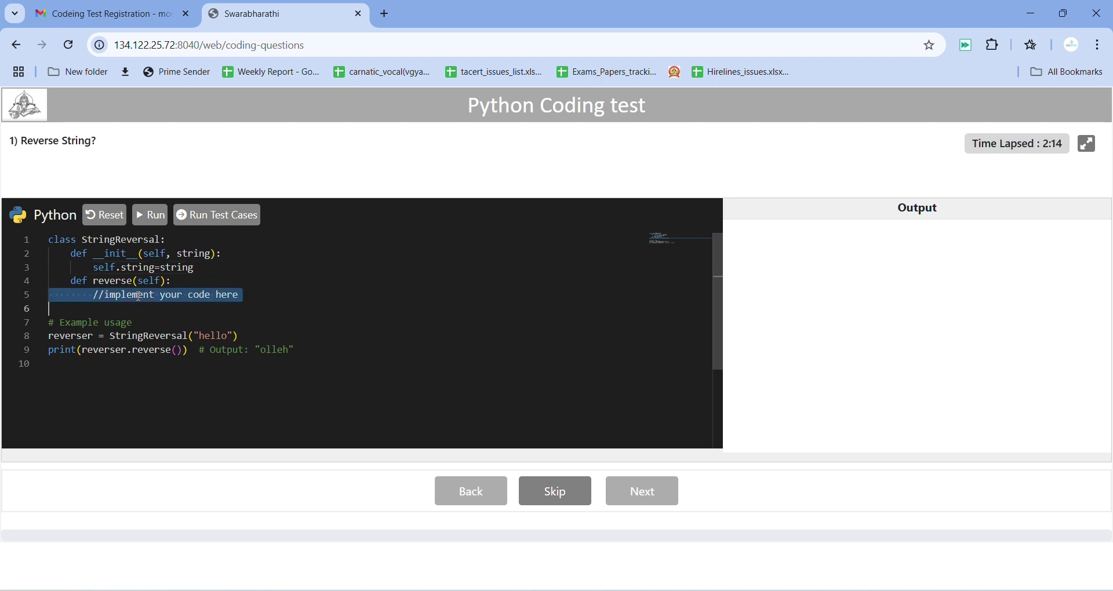
key(BackSpace)
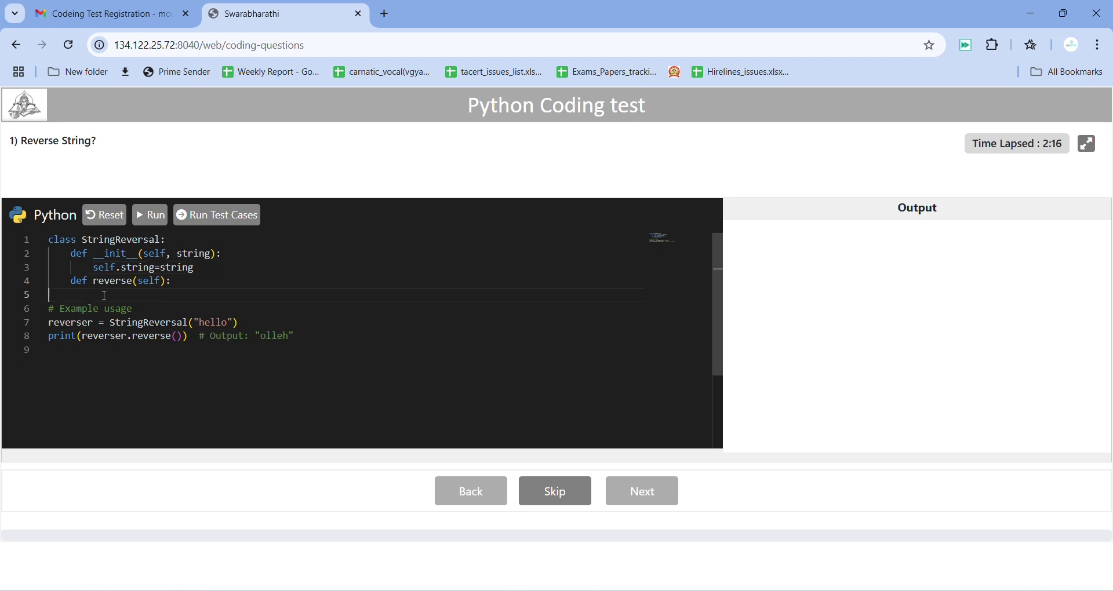
key(Tab)
text(re)
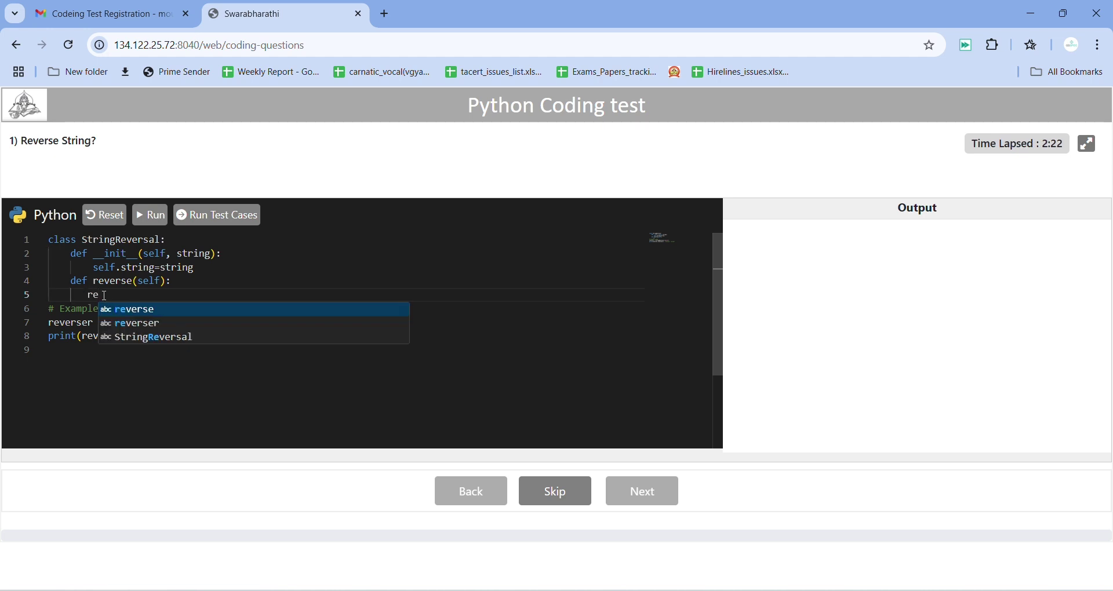
text(turn)
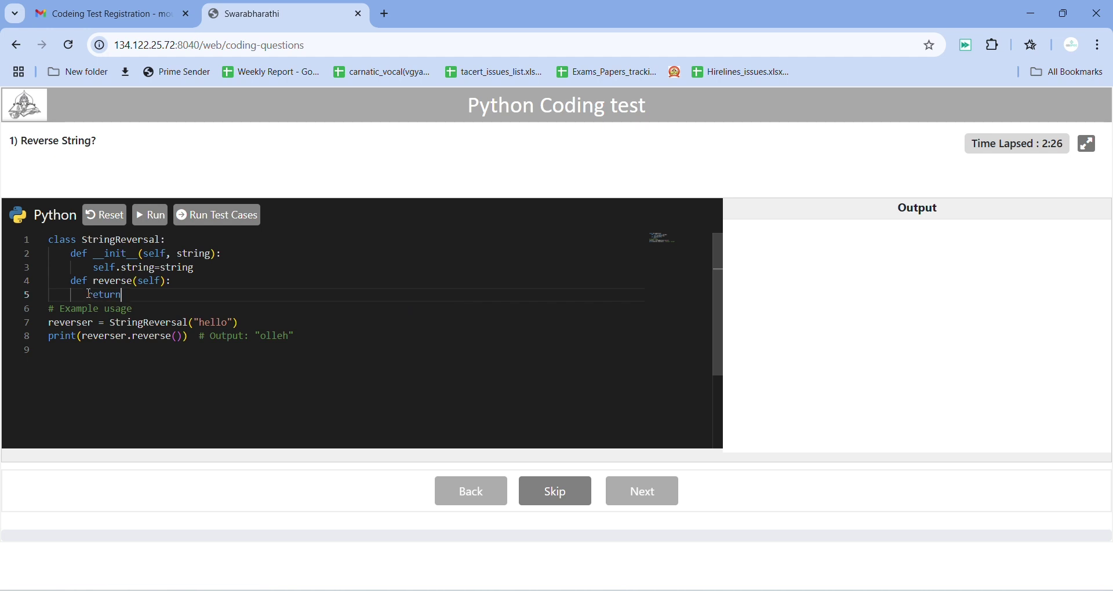
text( self)
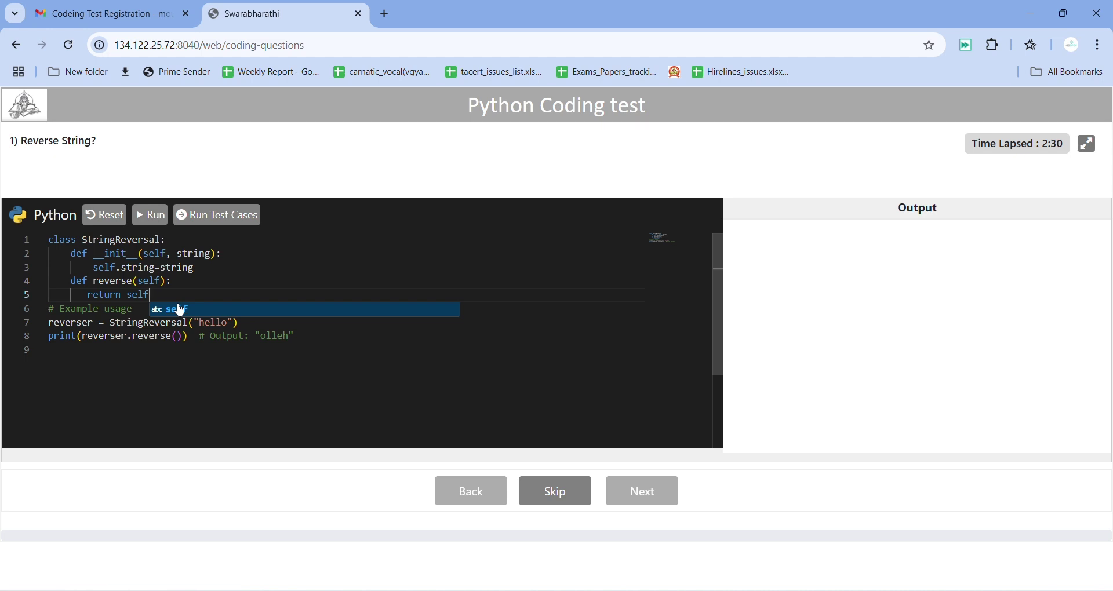
text(.str)
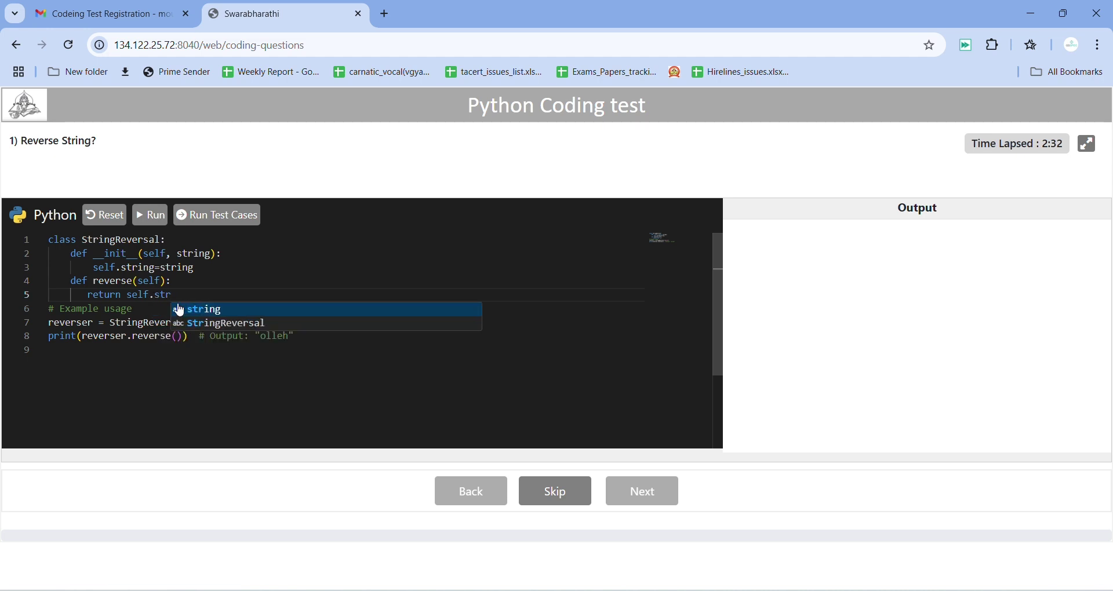
click(180, 311)
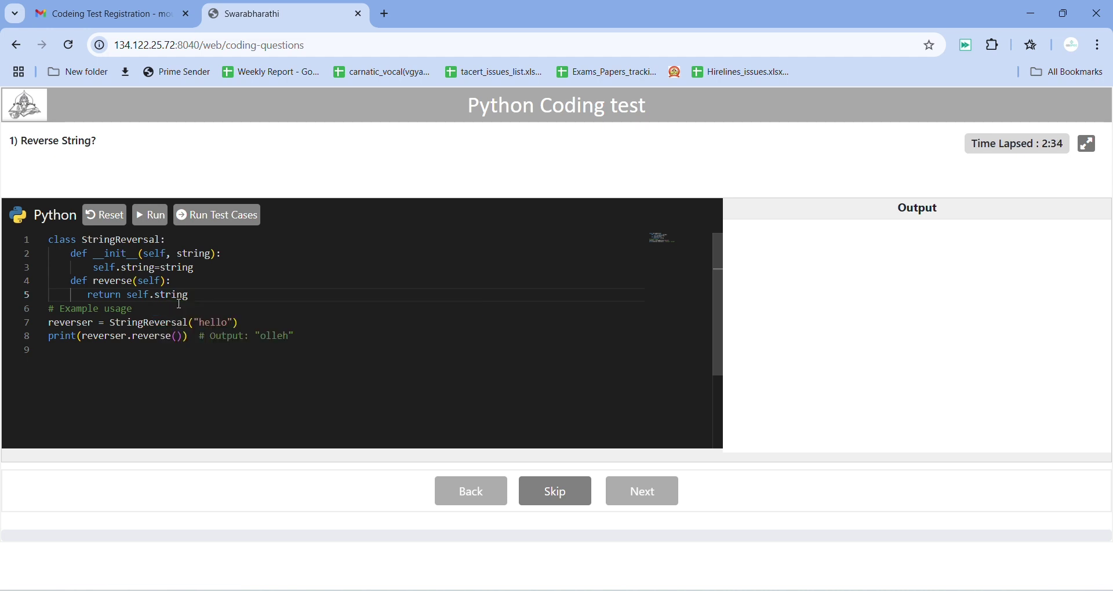
text([::-1)
Run the test cases on the StringReversal solution, then finish the test at the candidate declaration
click(219, 217)
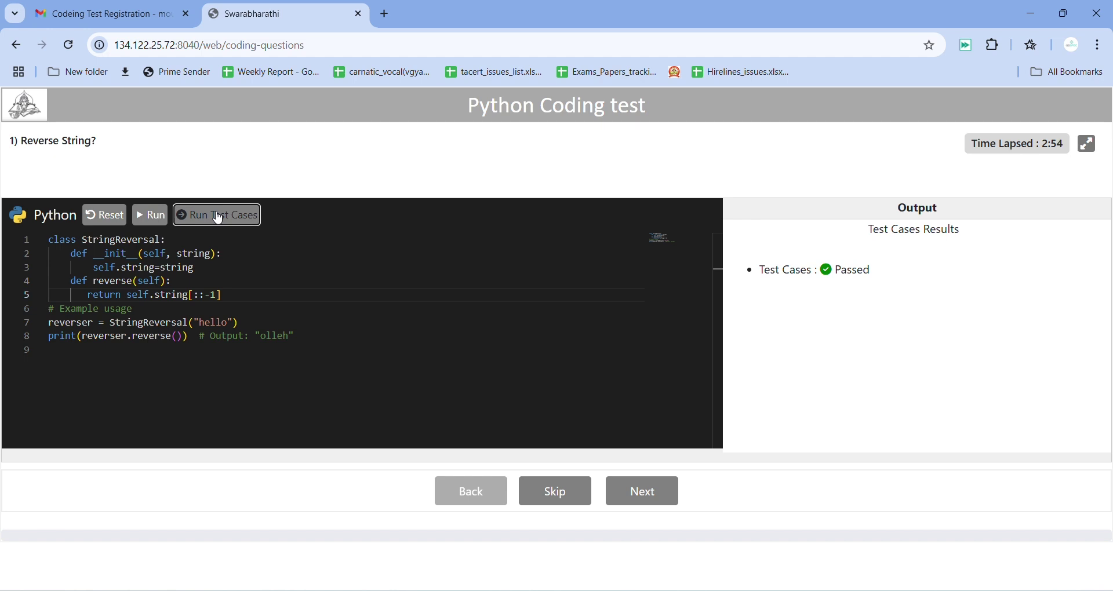
click(652, 499)
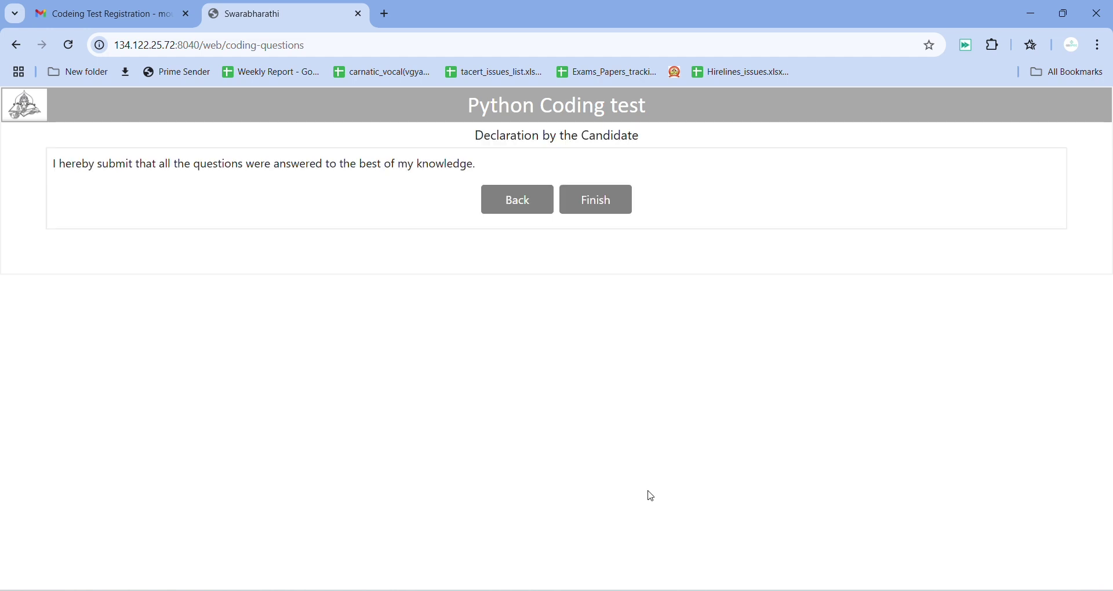
click(599, 202)
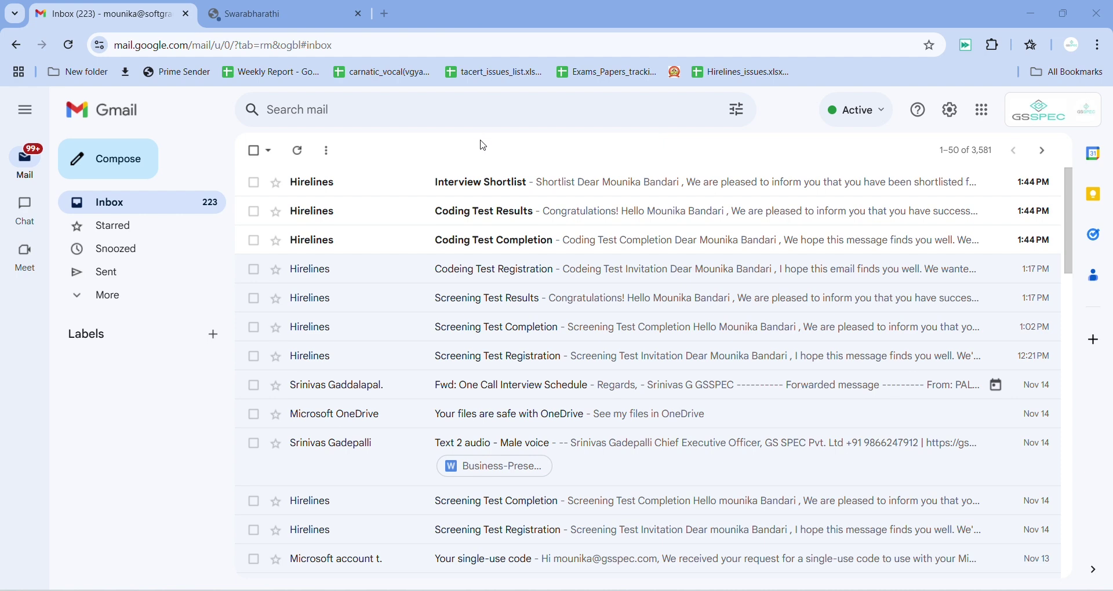
Read the Coding Test Completion and Coding Test Results emails, returning to the inbox after each
click(488, 240)
scroll(488, 240, down, 1)
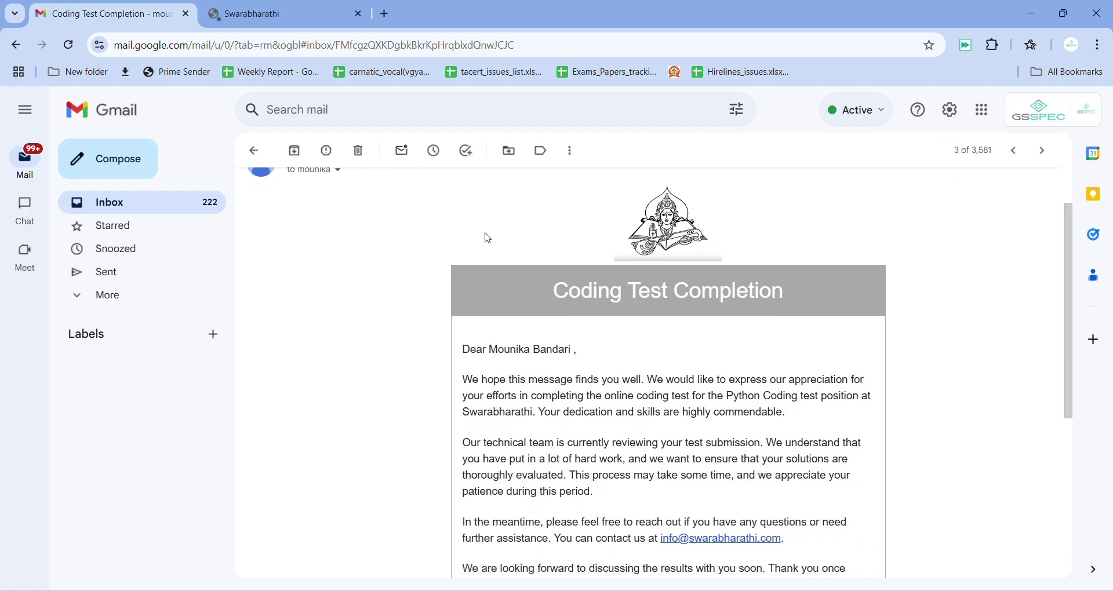
scroll(495, 282, down, 1)
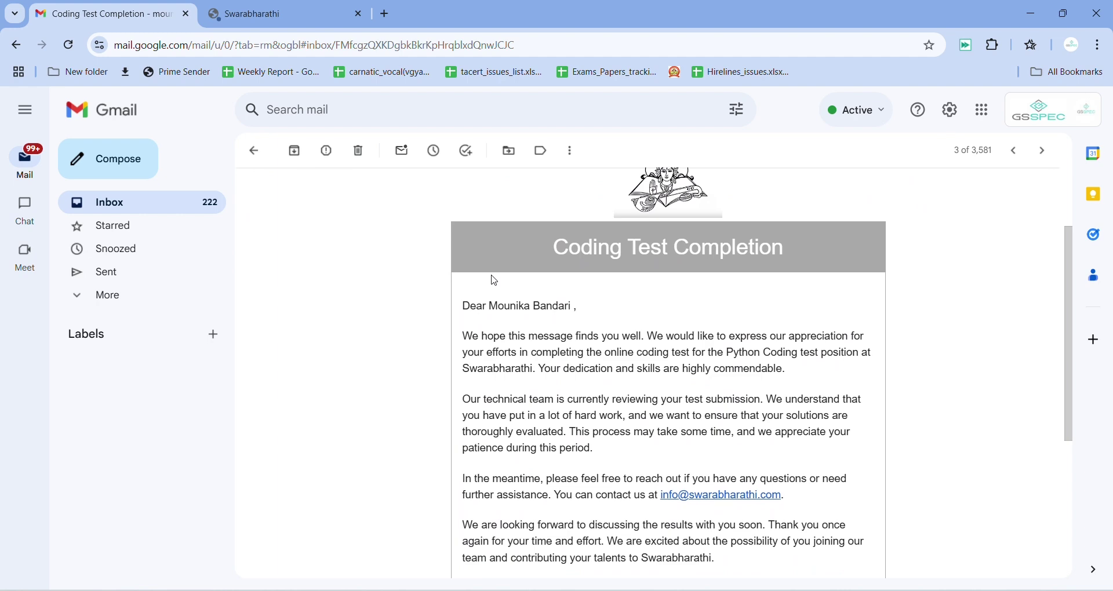
scroll(495, 281, down, 3)
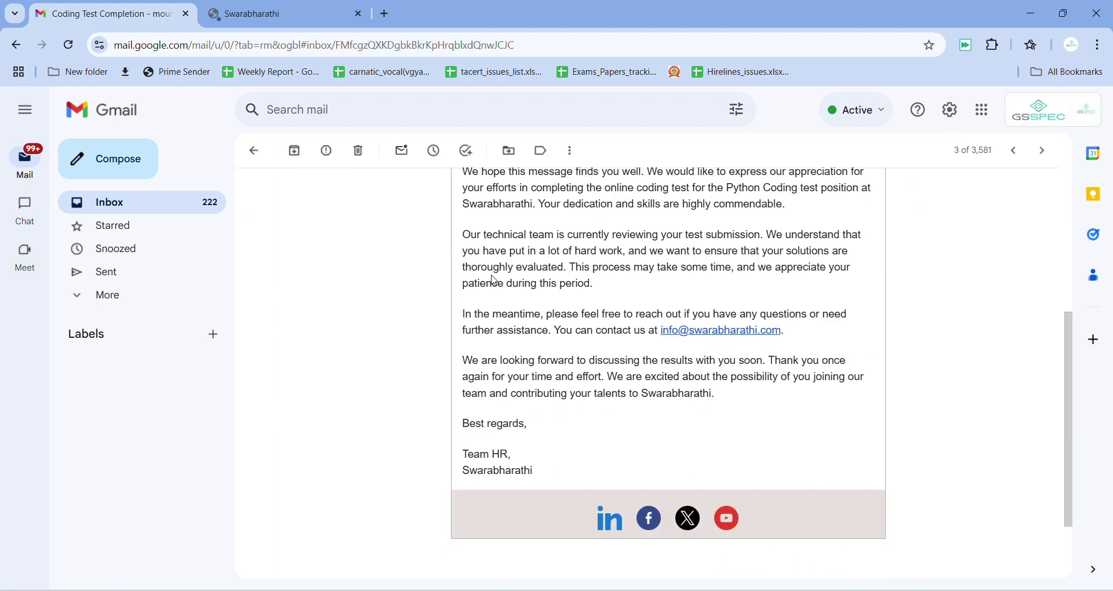
click(255, 152)
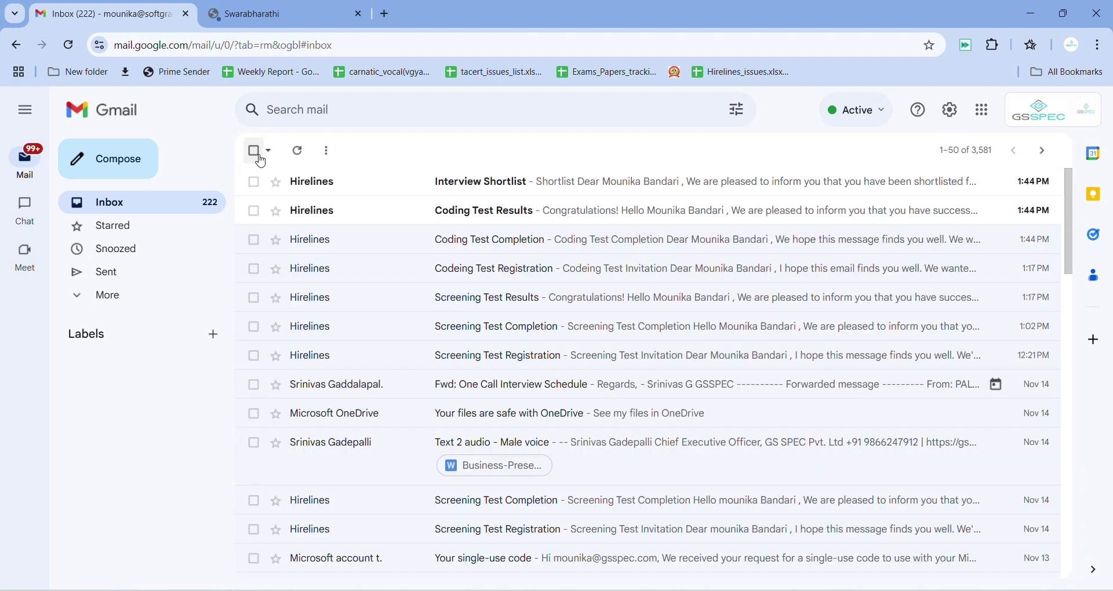
click(383, 210)
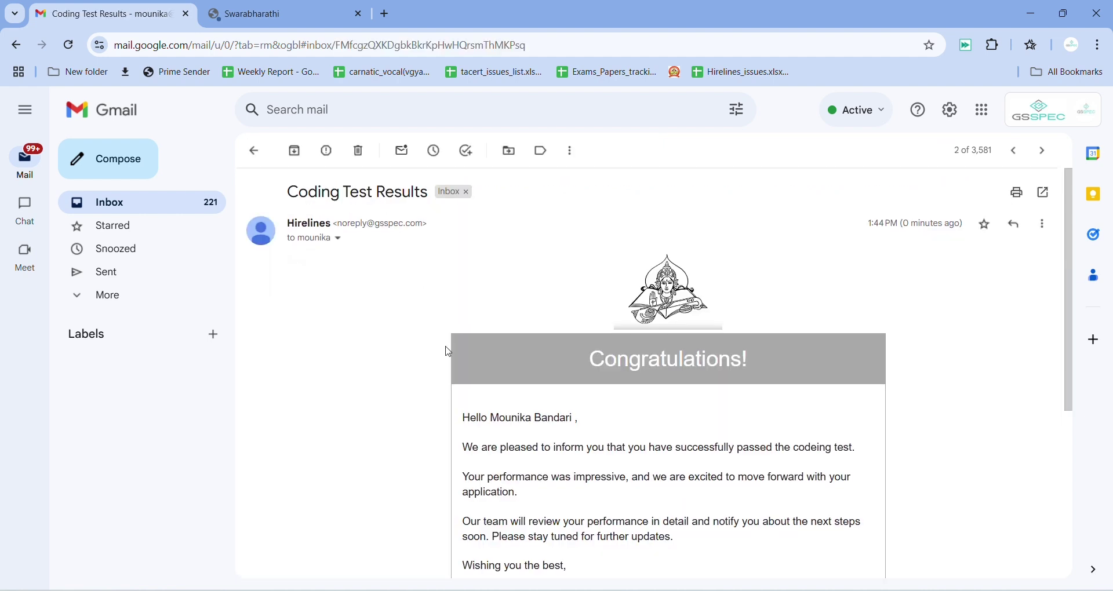
scroll(447, 348, down, 2)
scroll(450, 352, down, 2)
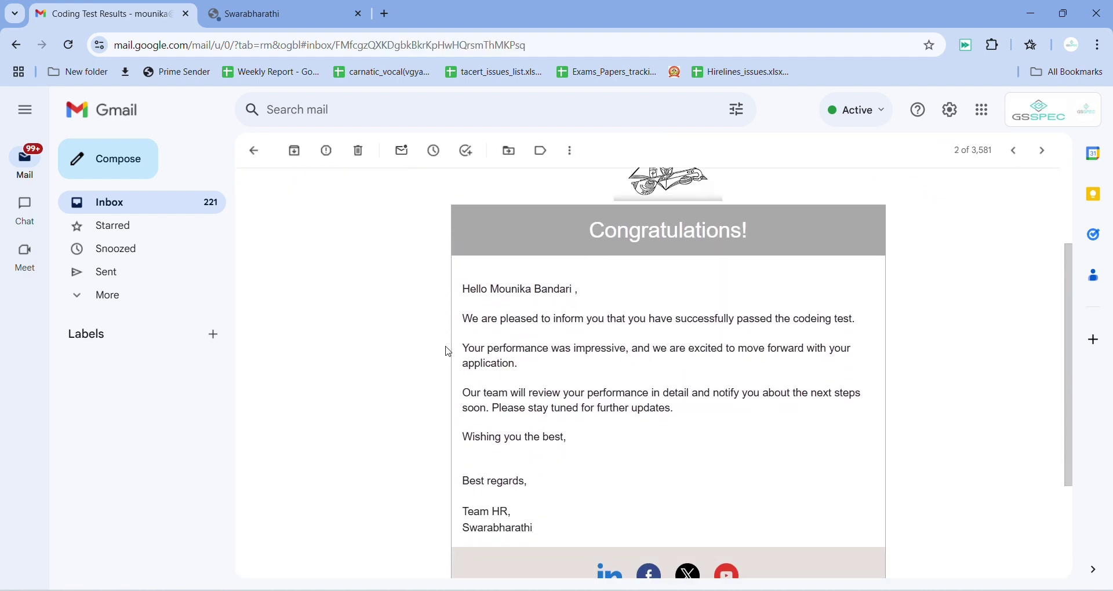
scroll(450, 354, down, 2)
scroll(447, 352, up, 2)
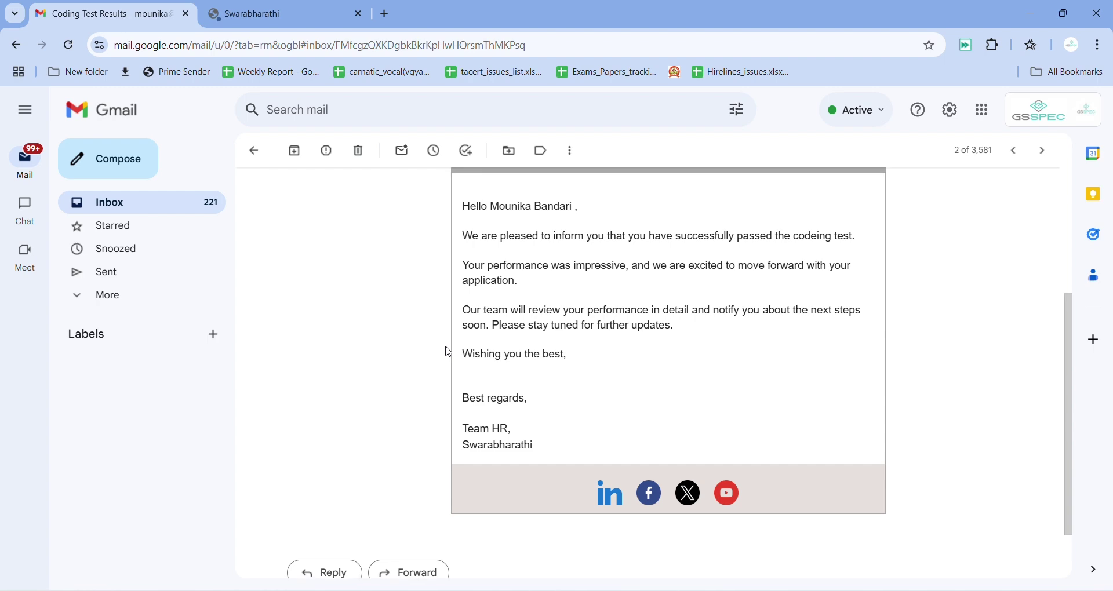
click(255, 150)
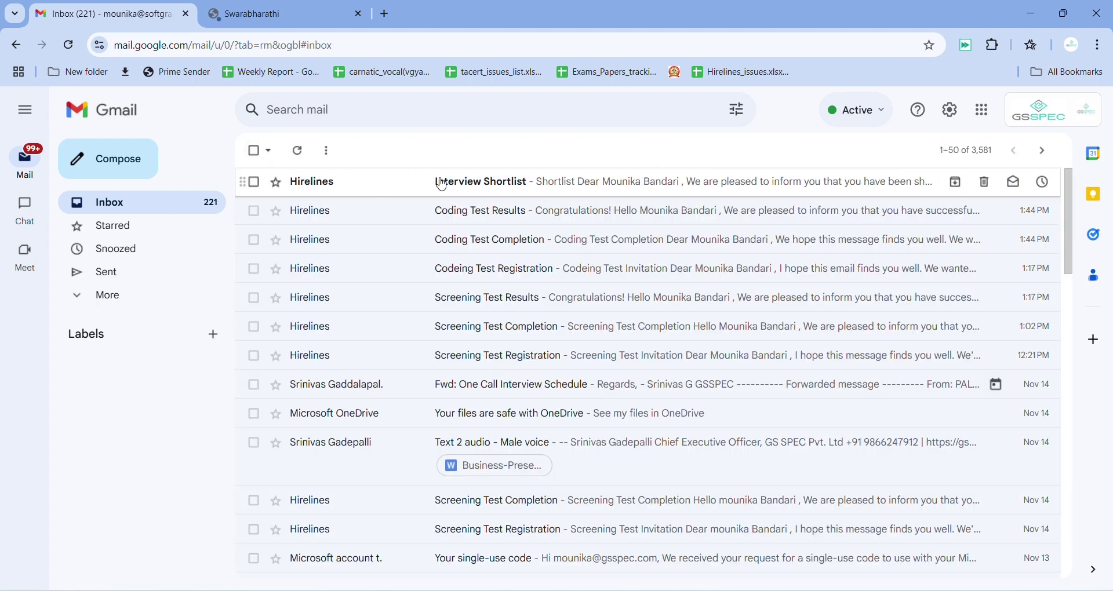
Open and read through the Interview Shortlist email from Hirelines
click(438, 182)
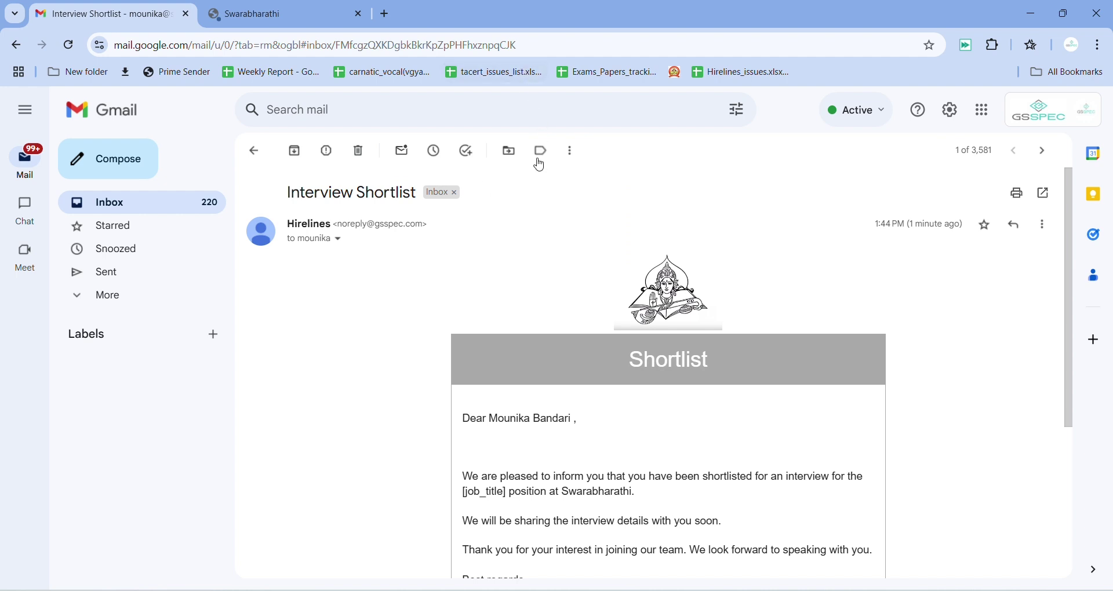
scroll(530, 233, down, 2)
scroll(532, 323, down, 1)
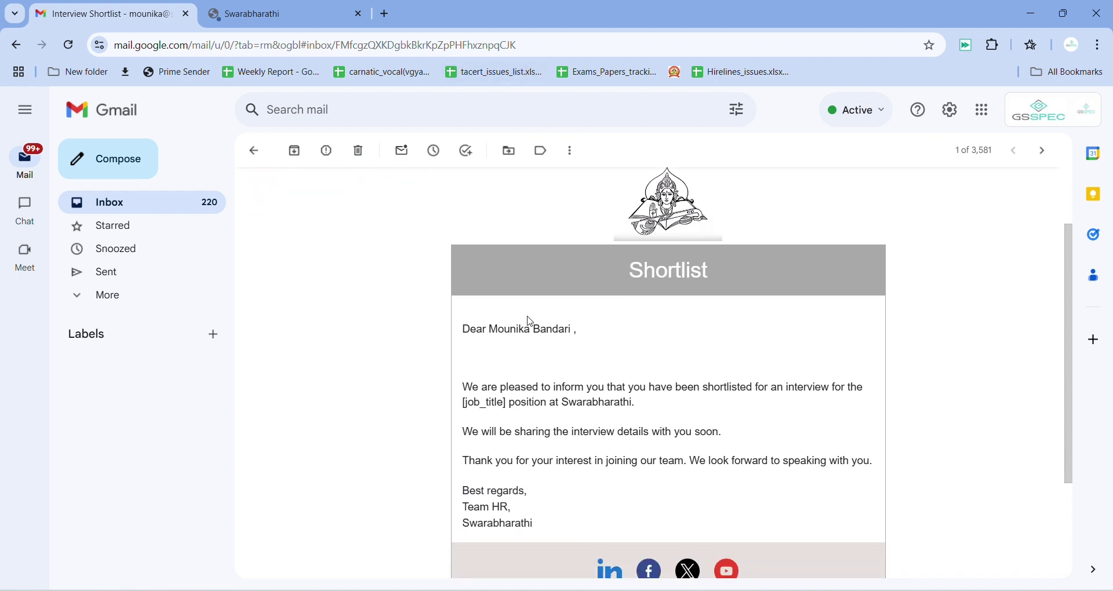
scroll(532, 322, up, 3)
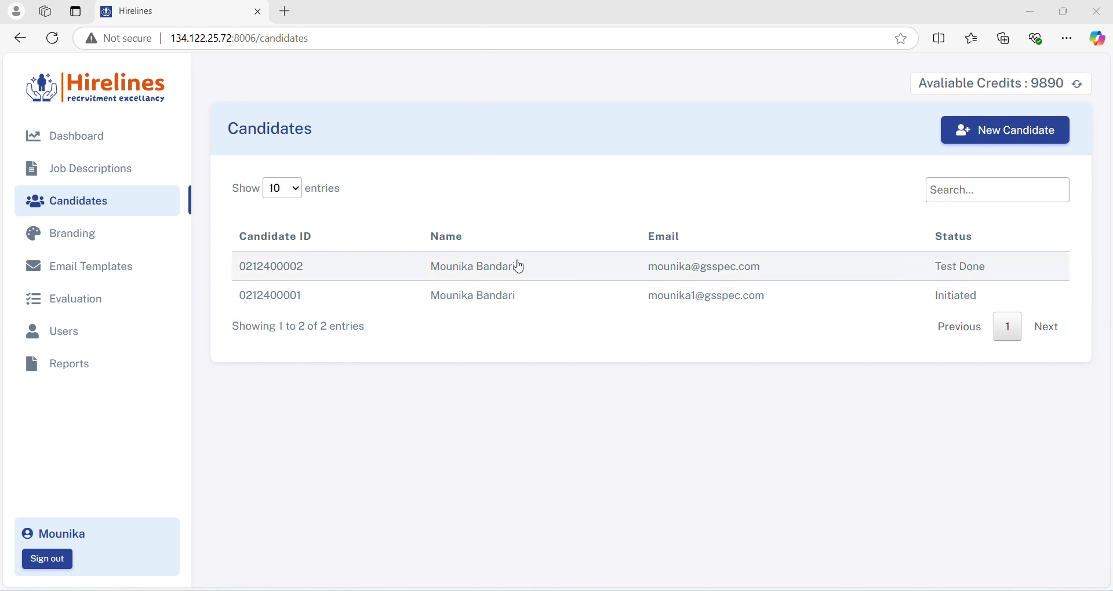
Open the Test Done candidate's record and start Schedule Interview from the Workflow's Interview card
click(520, 268)
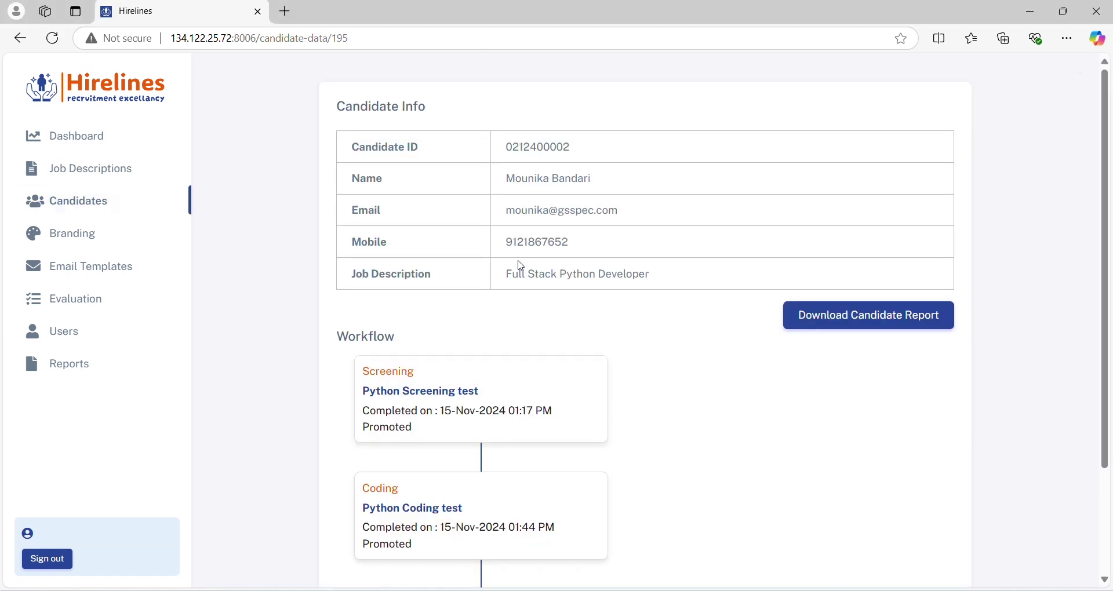
scroll(519, 262, down, 1)
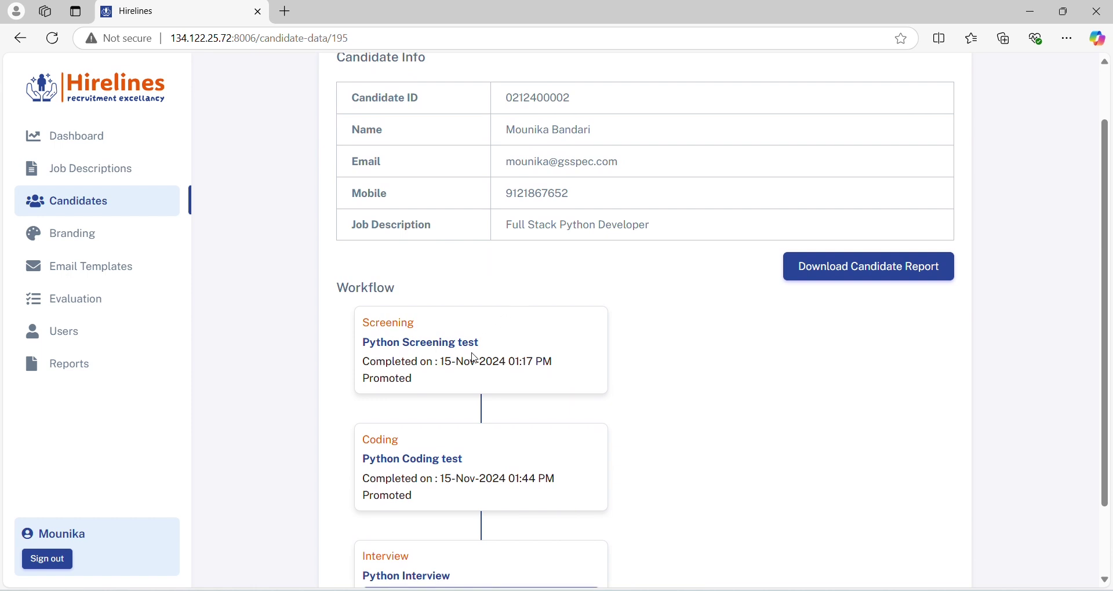
scroll(475, 360, down, 1)
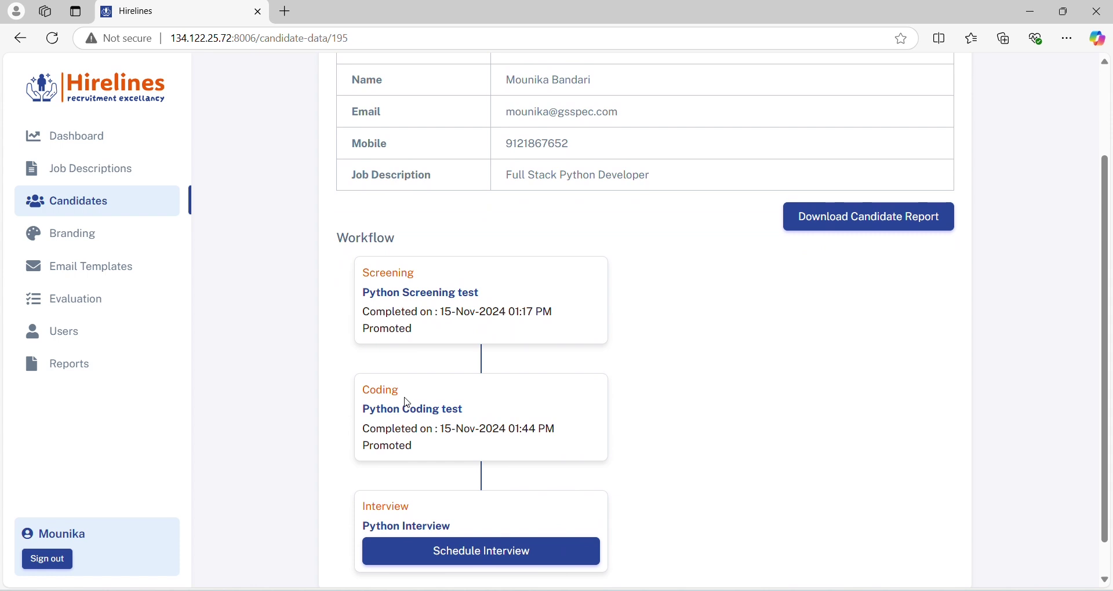
scroll(409, 404, down, 1)
scroll(408, 404, down, 1)
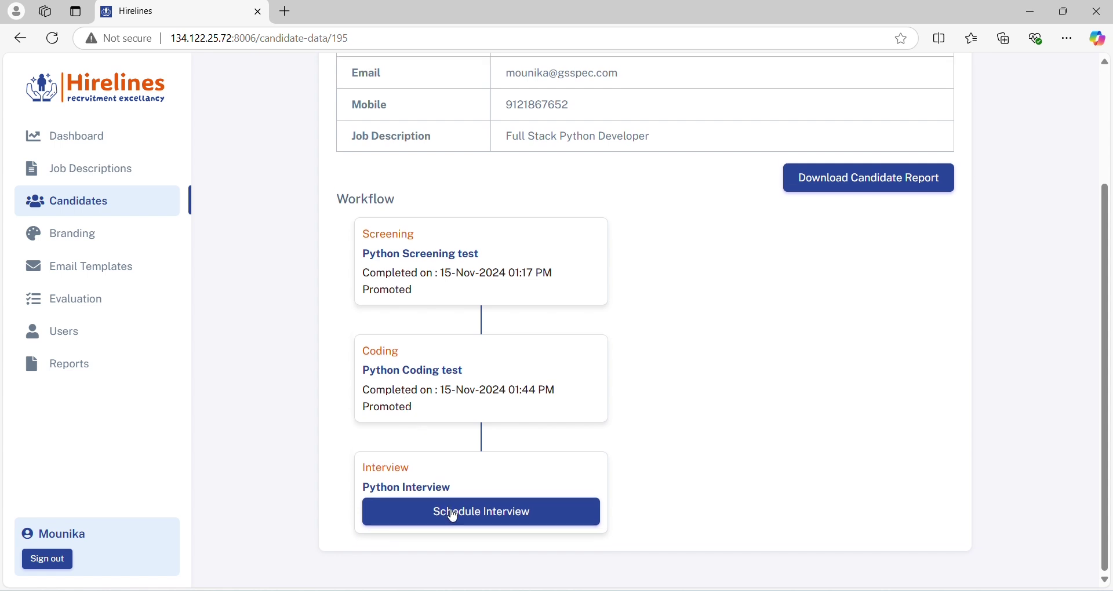
click(454, 516)
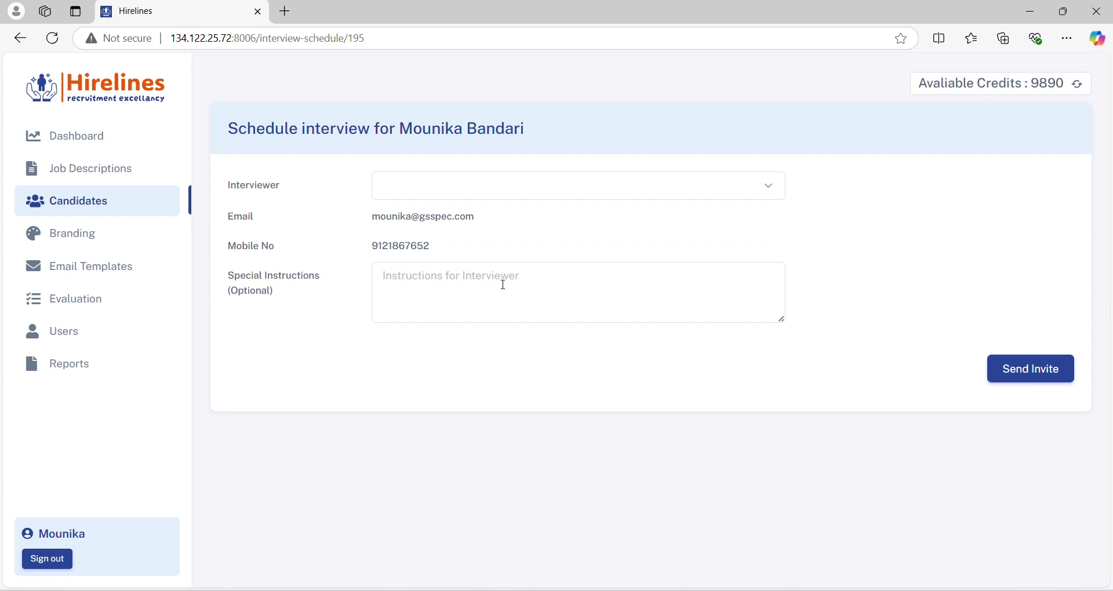
Invite the candidate with the only available interviewer for Sat 16 Nov 2024, 10:00 AM
click(516, 194)
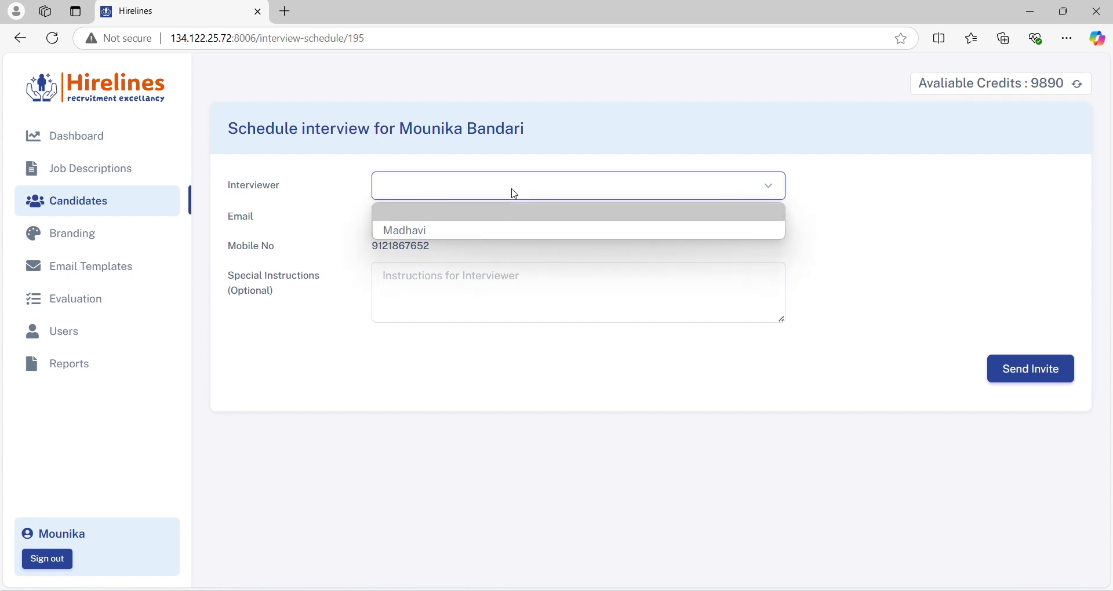
click(508, 233)
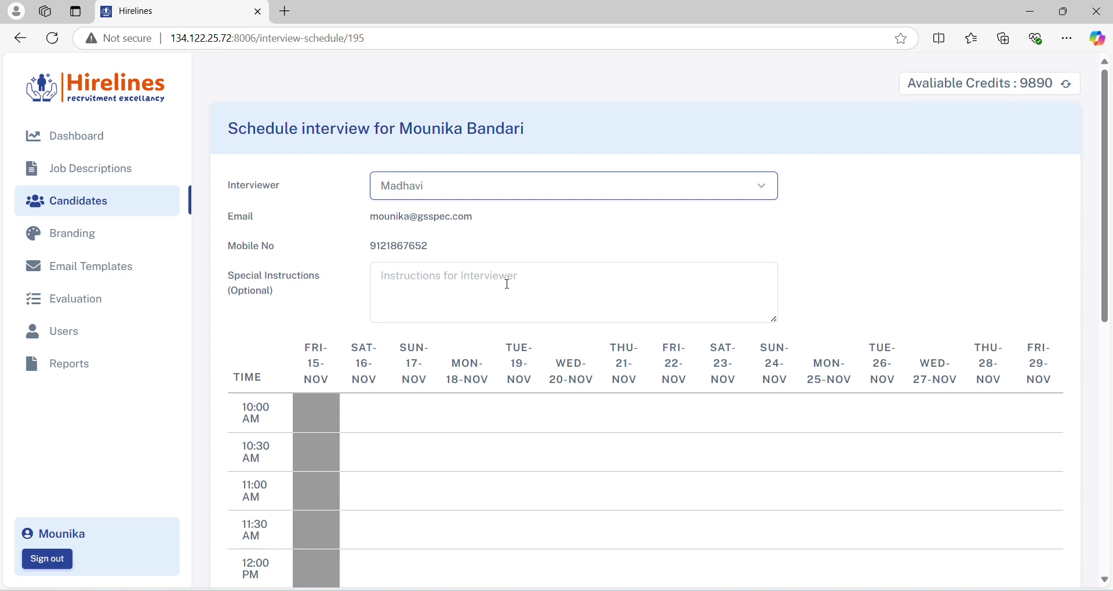
scroll(508, 284, down, 3)
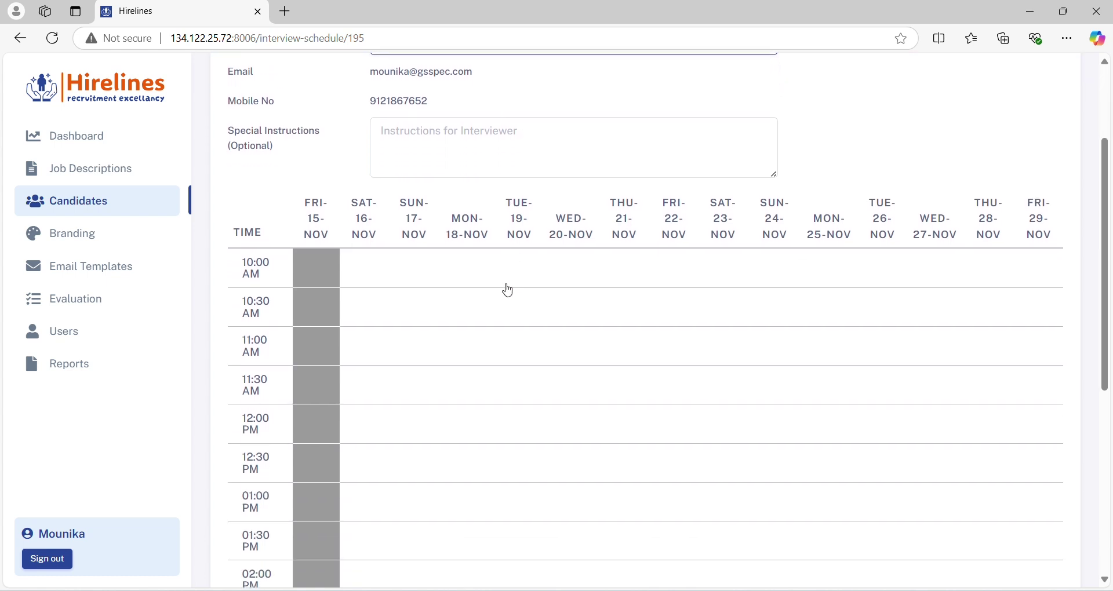
scroll(508, 290, down, 1)
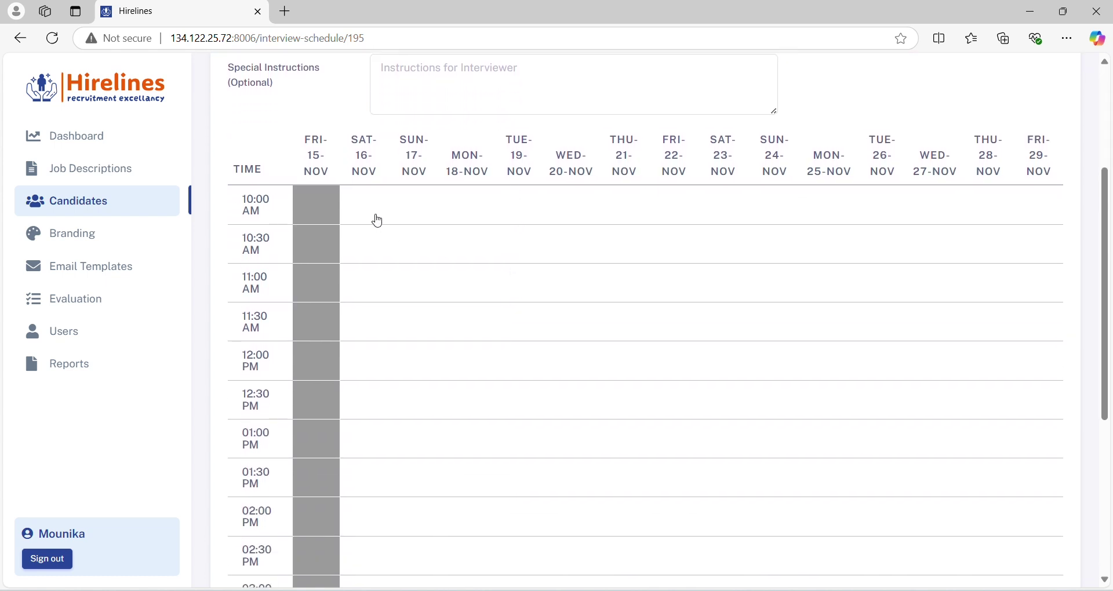
click(378, 217)
scroll(456, 316, down, 2)
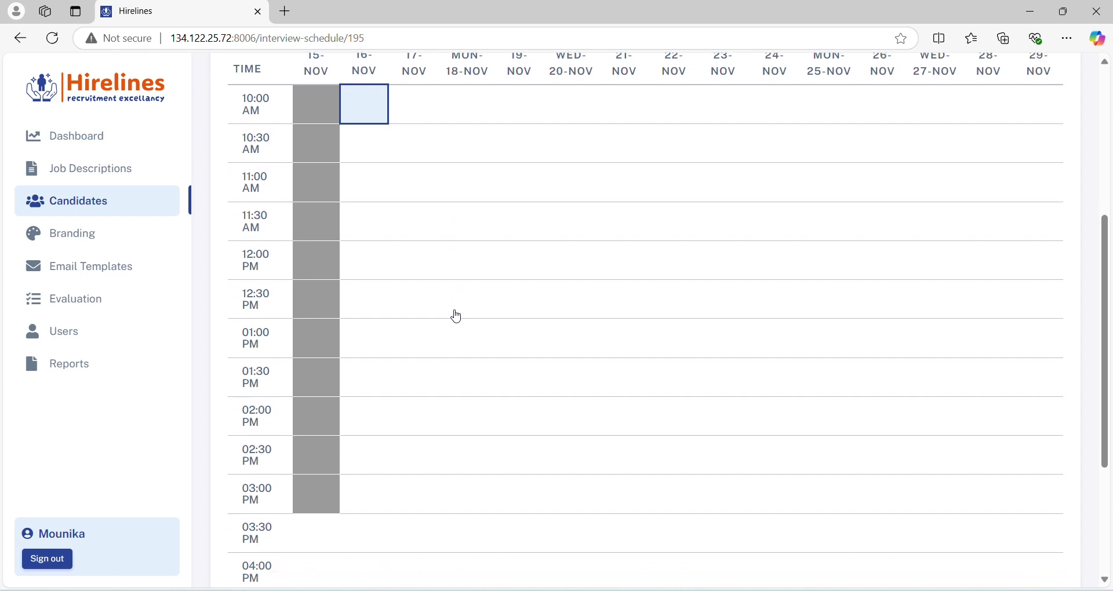
scroll(457, 317, down, 4)
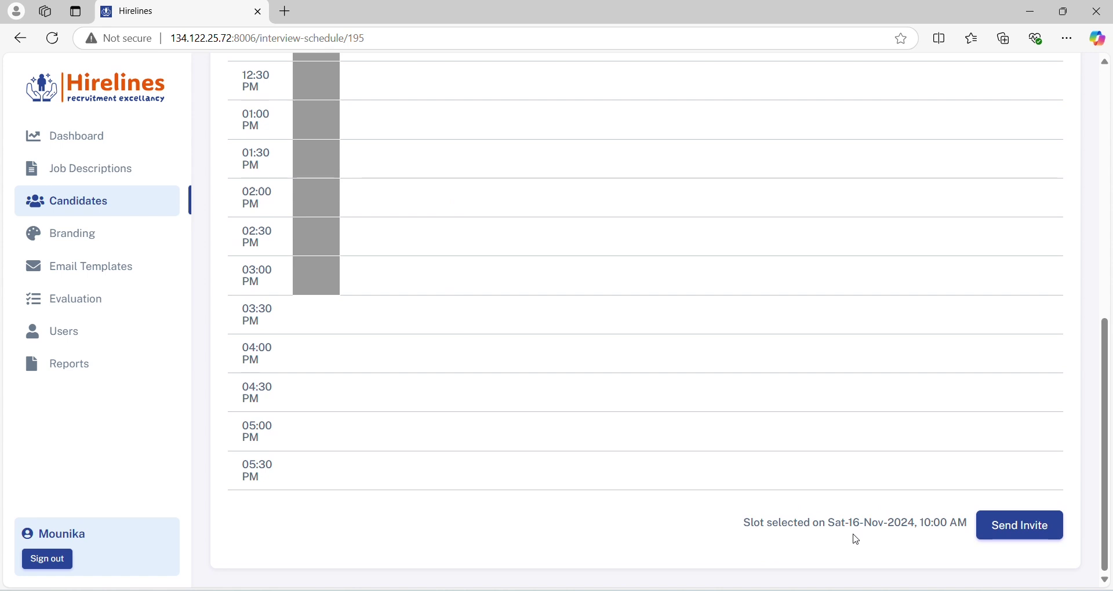
click(993, 528)
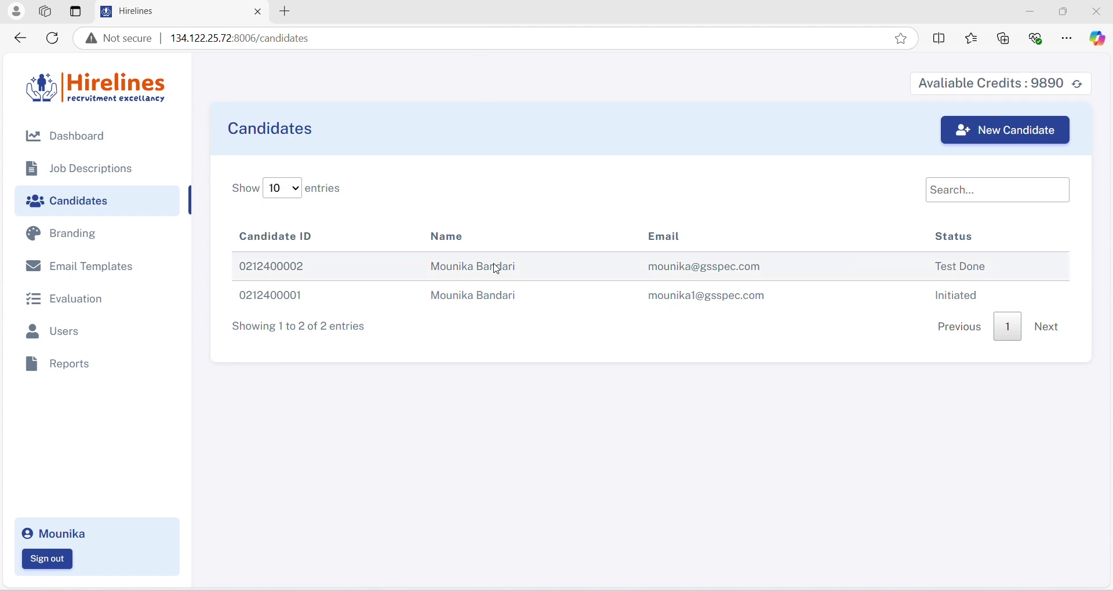
Verify the candidate's Python Interview shows scheduled for 16-Nov-2024 10:00 AM, then go to Gmail
click(498, 274)
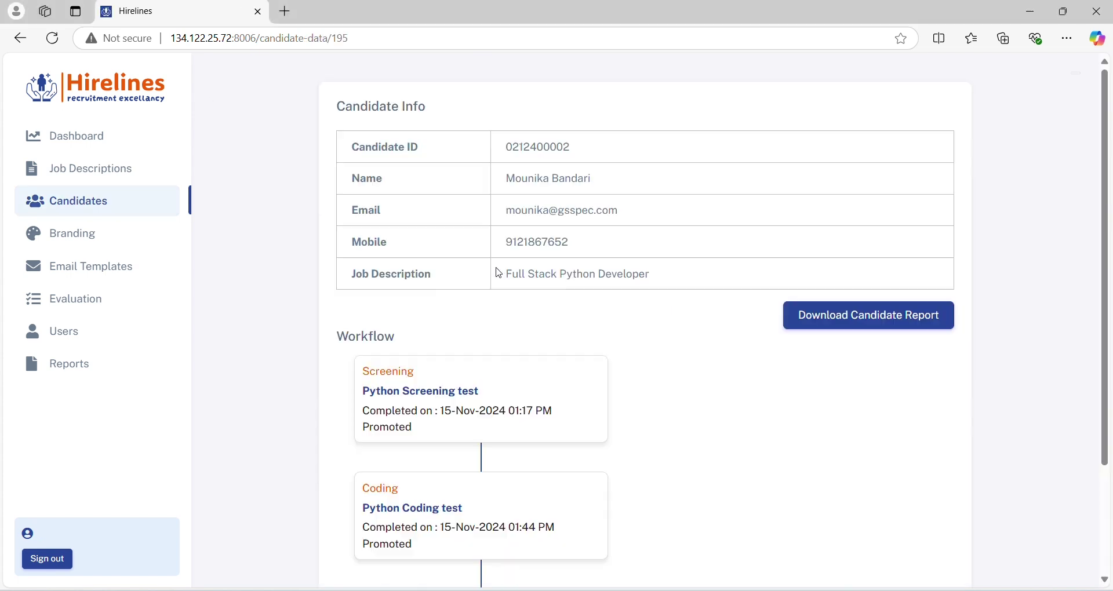
scroll(498, 274, down, 2)
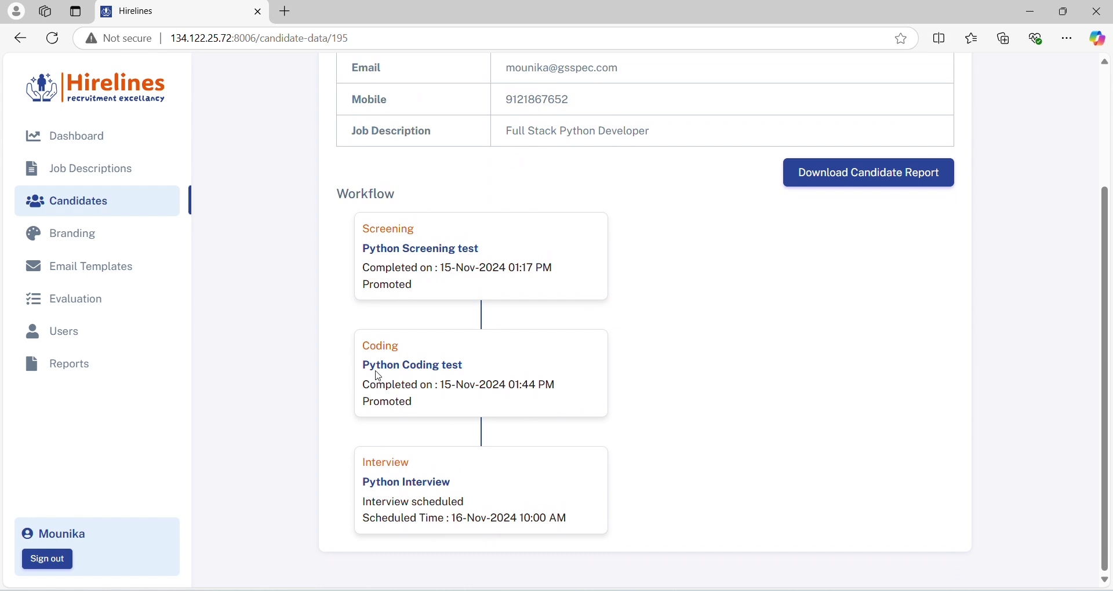
key(alt+Tab)
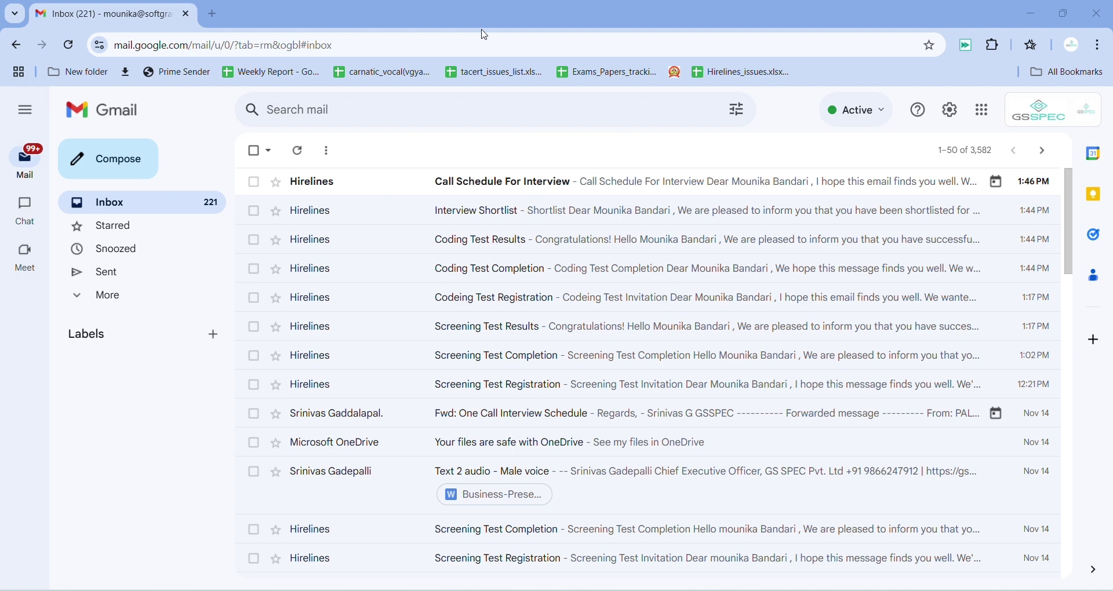
Follow the Interview Link in the Call Schedule For Interview email and begin entering the candidate's e-mail
click(493, 186)
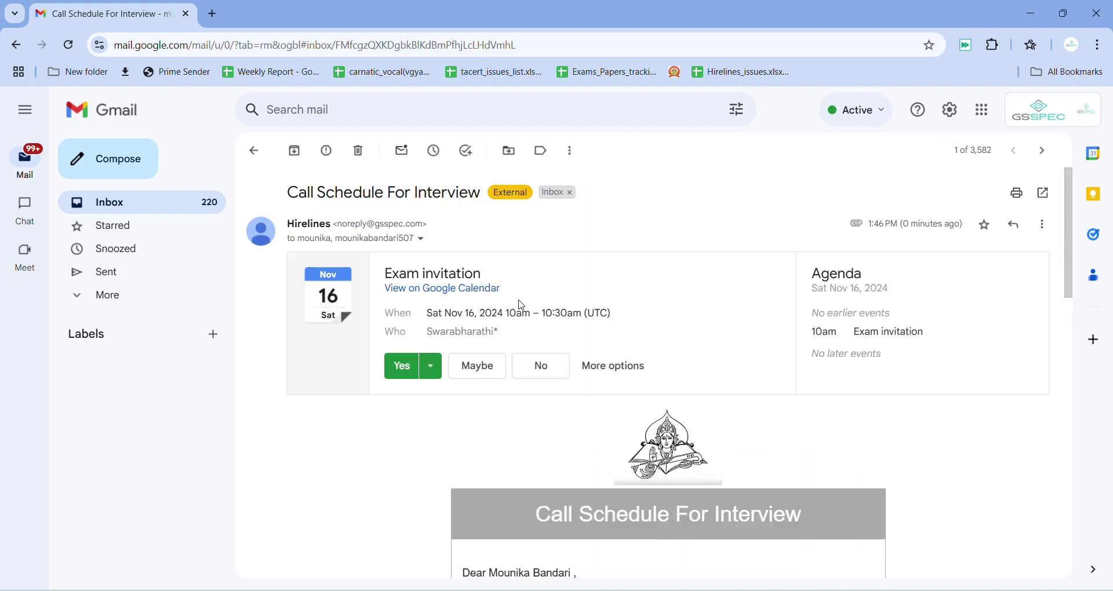
scroll(519, 307, down, 2)
scroll(520, 305, down, 1)
scroll(542, 348, down, 1)
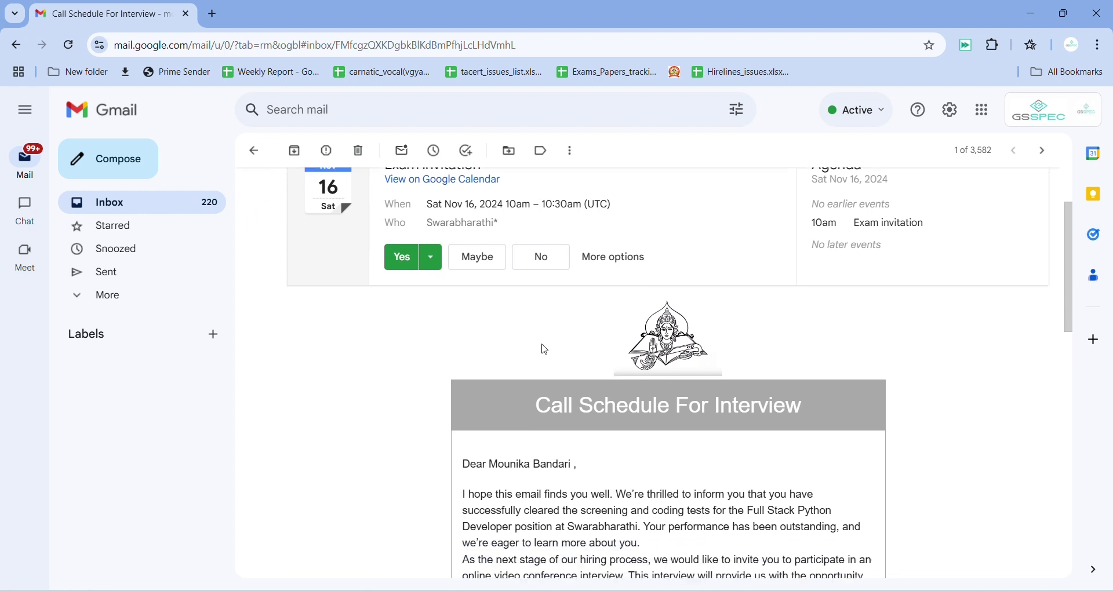
scroll(545, 350, down, 3)
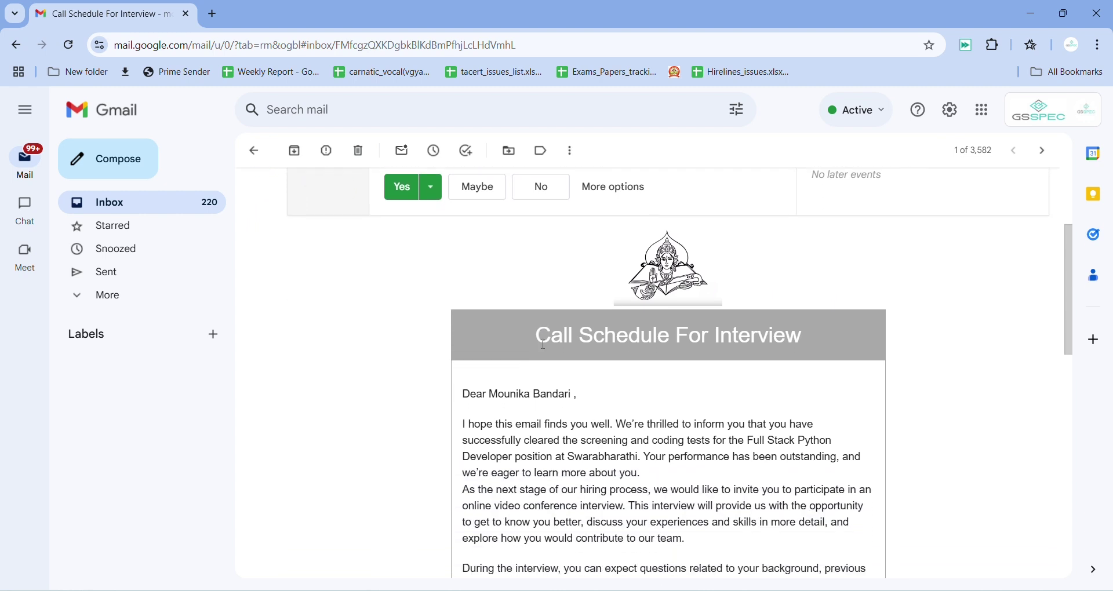
scroll(545, 350, down, 4)
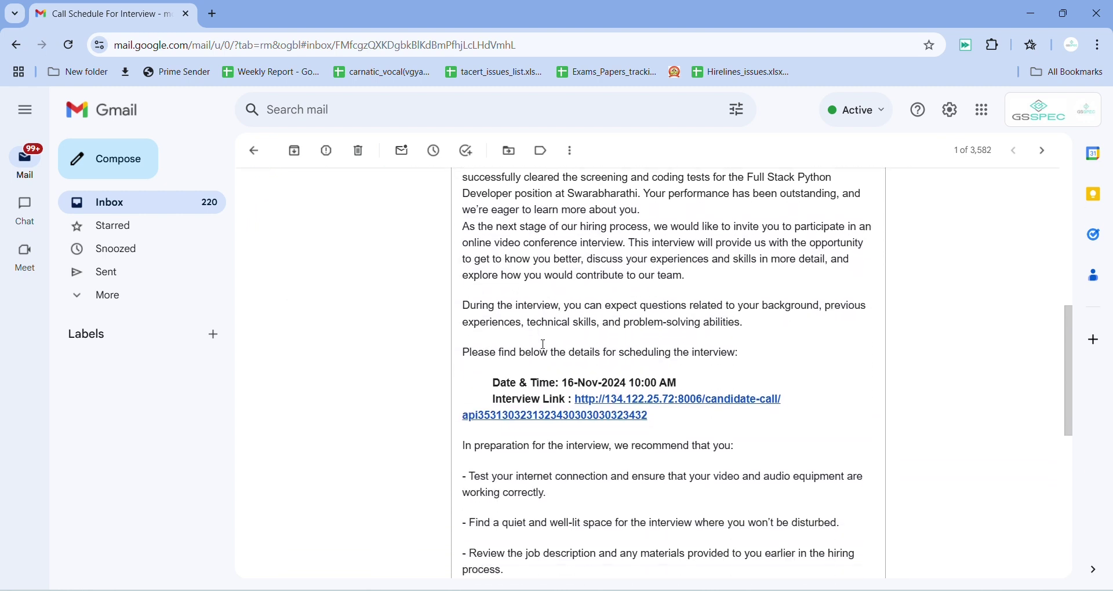
click(618, 369)
click(666, 264)
text(mounik)
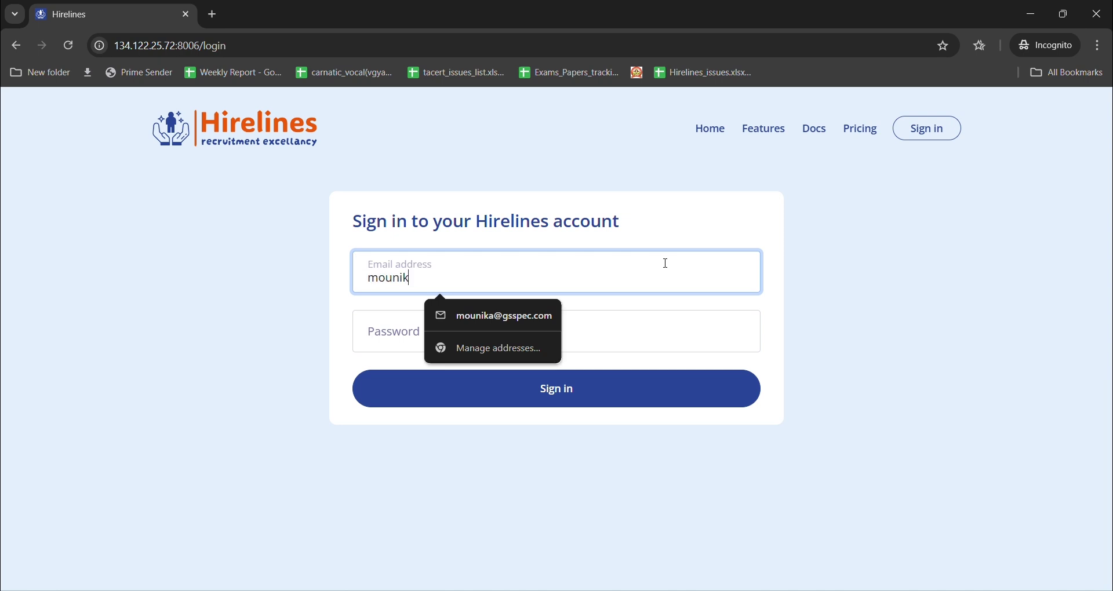
text(aba)
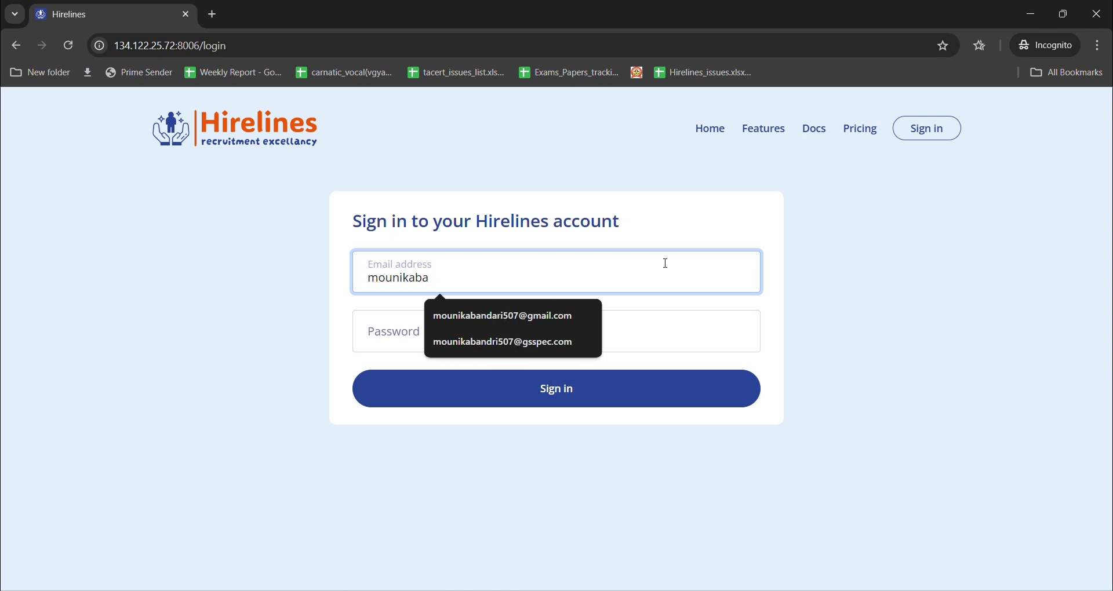
Sign in to Hirelines with the candidate's e-mail and pasted account password
click(559, 306)
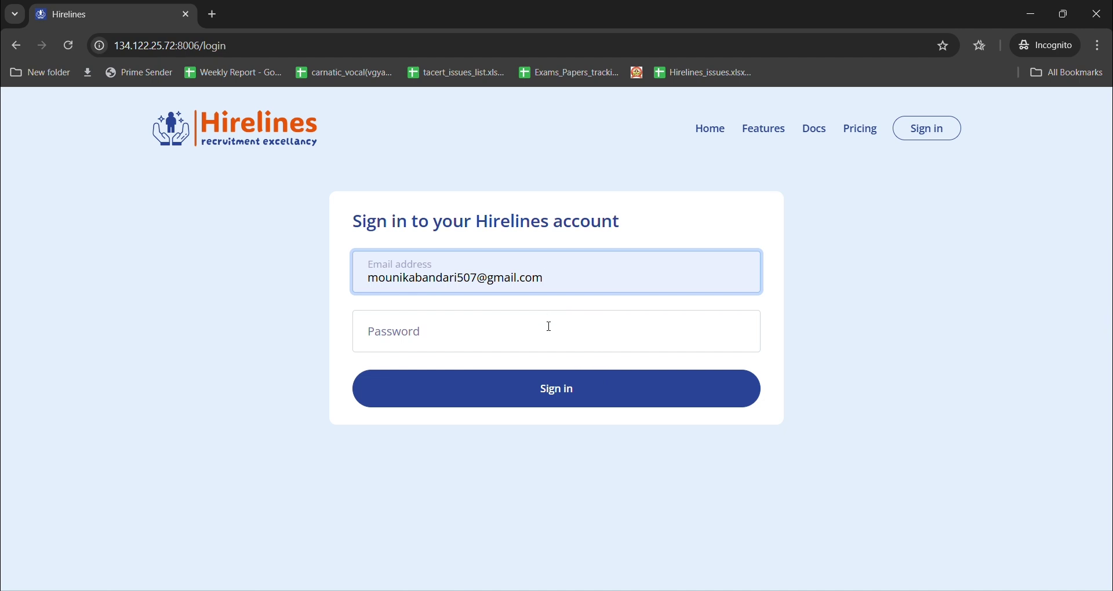
click(552, 329)
key(ctrl+v)
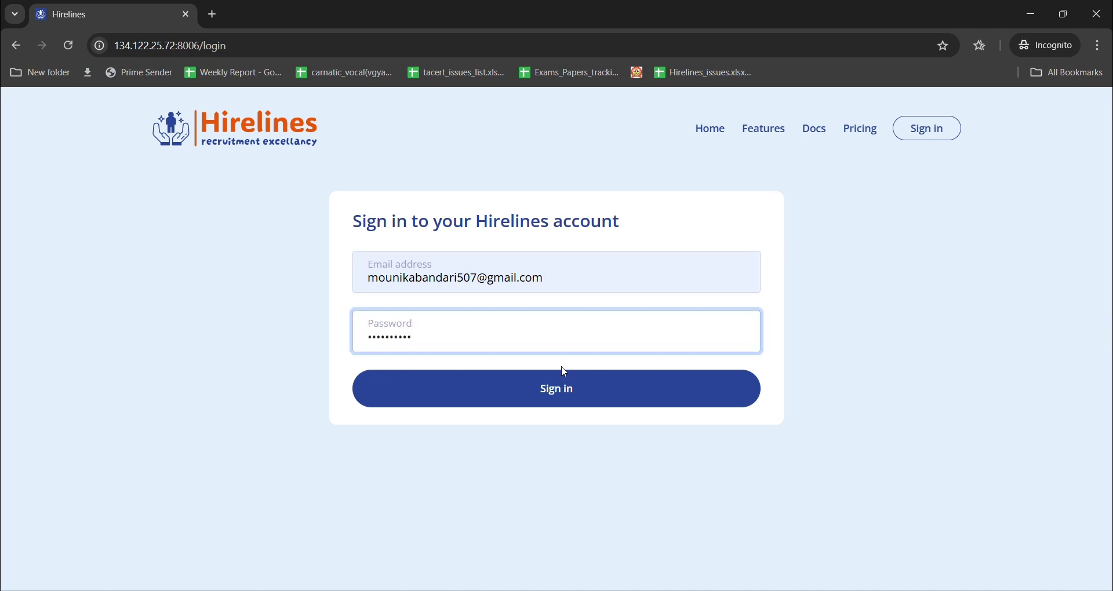
click(566, 388)
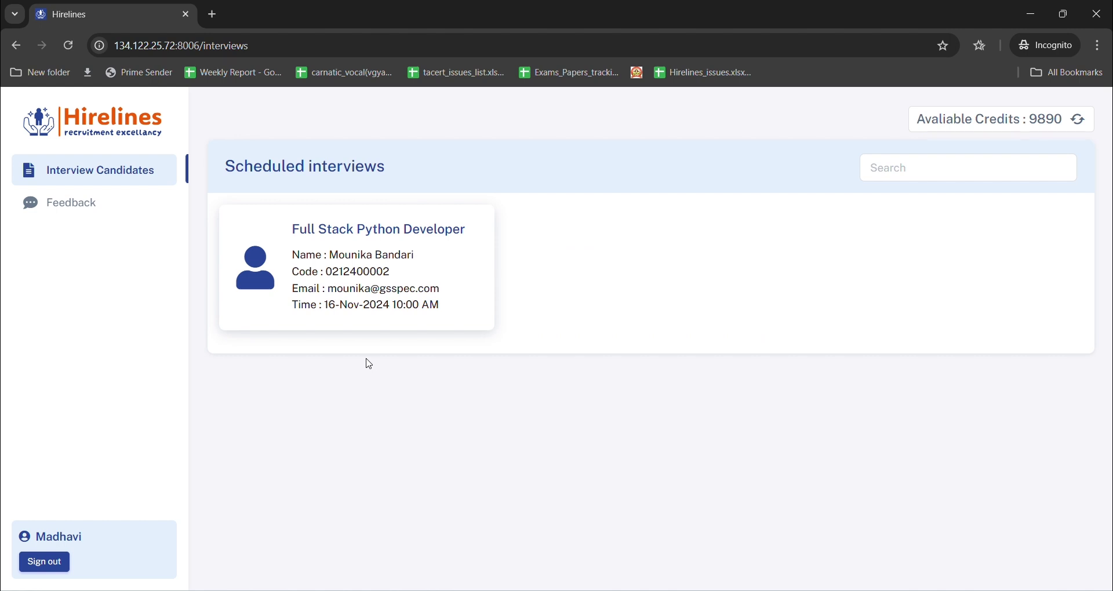
Open the Full Stack Python Developer interview and share the Entire Screen with system audio
click(427, 290)
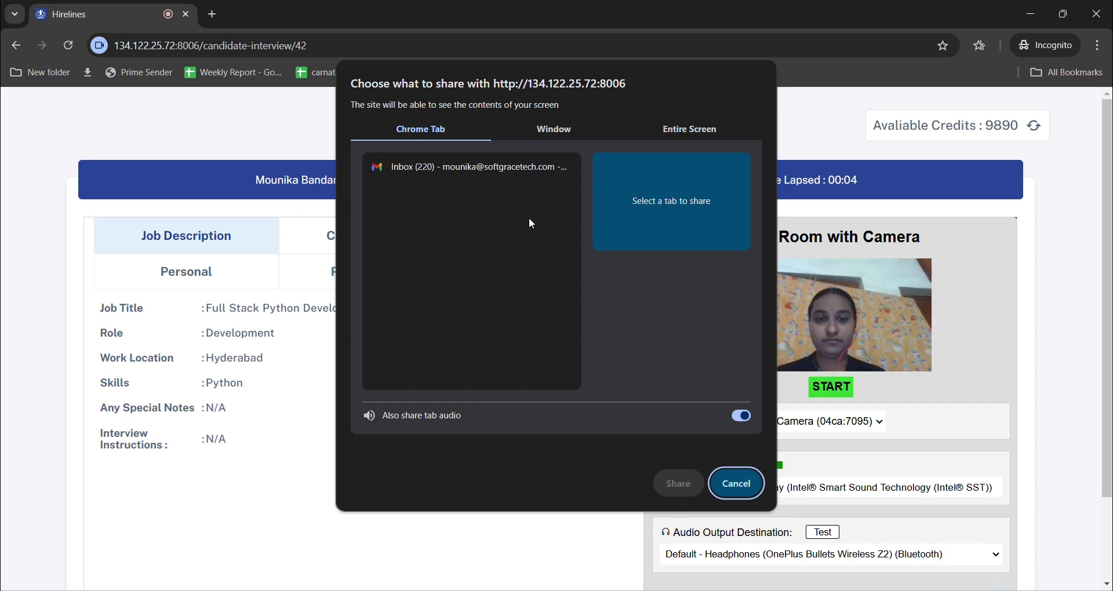
click(675, 137)
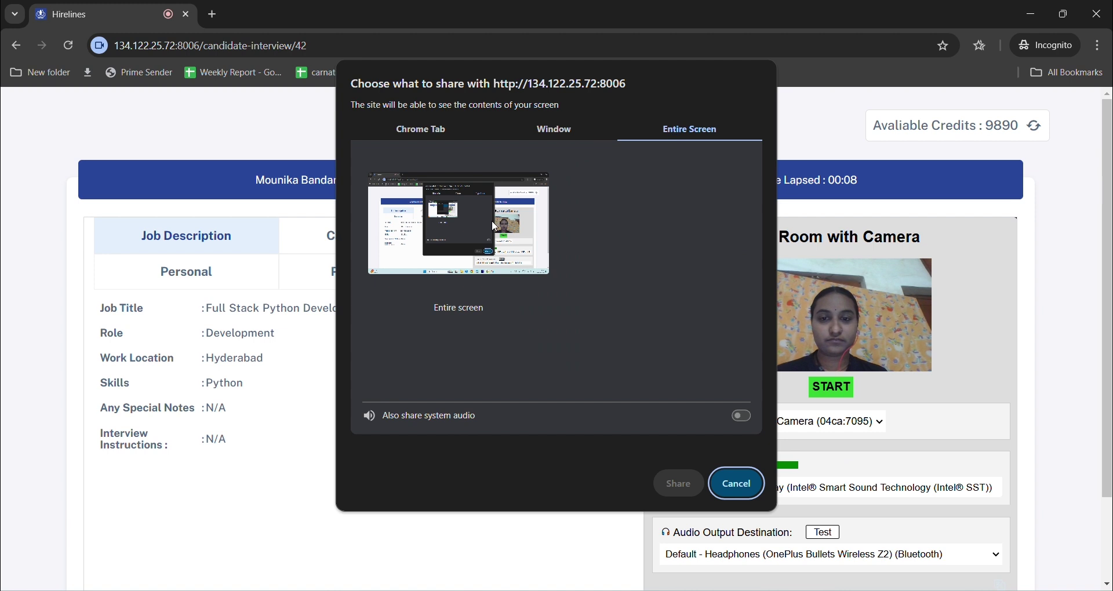
click(493, 226)
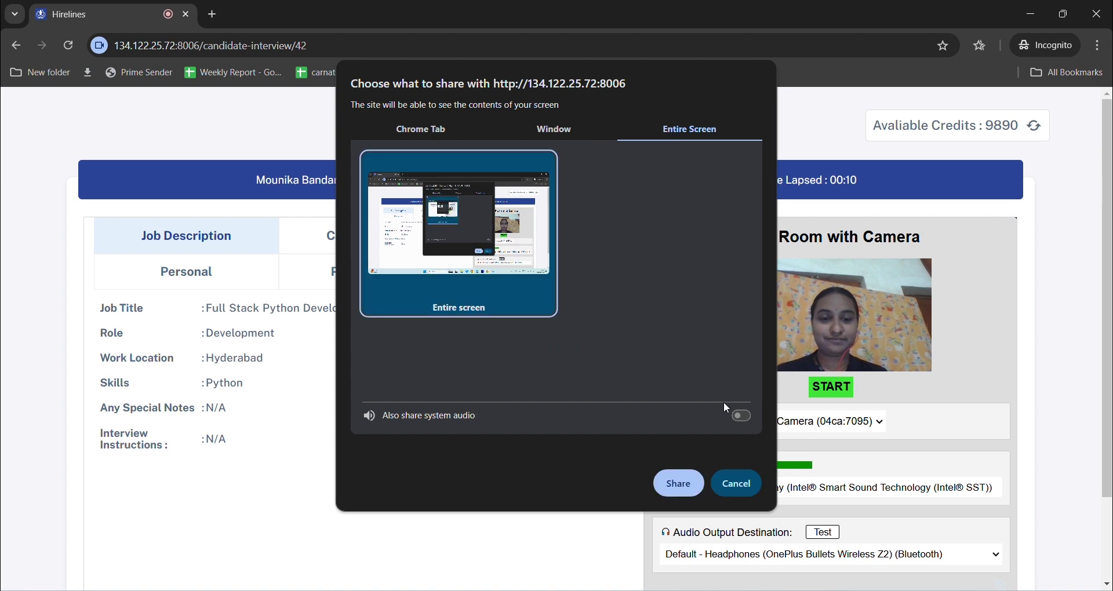
click(742, 417)
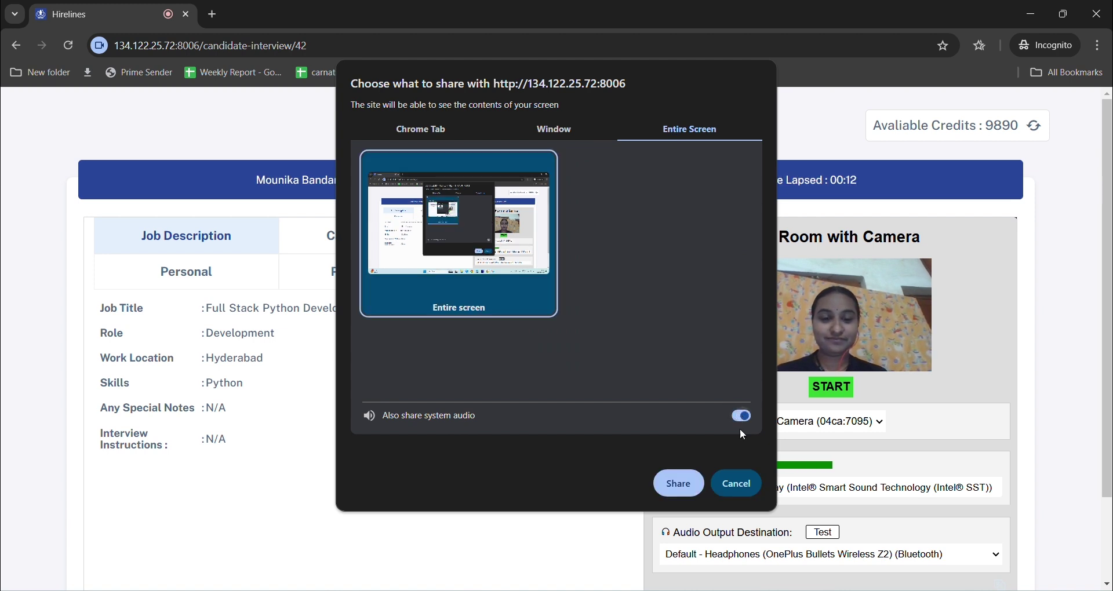
click(679, 485)
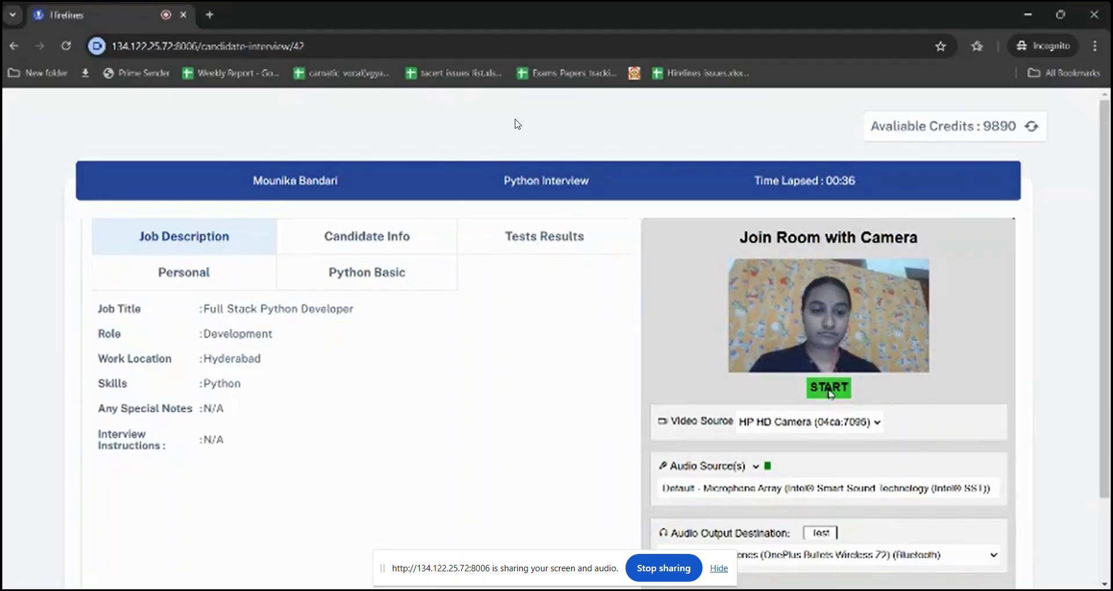
Start the video interview and view the candidate's Tests Results
click(829, 390)
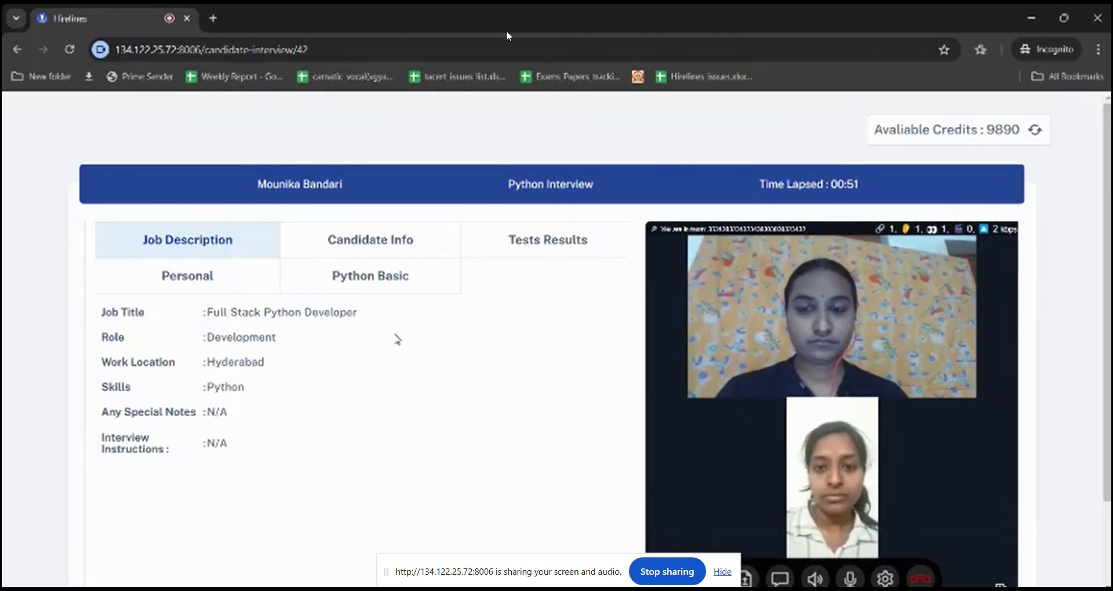
click(404, 251)
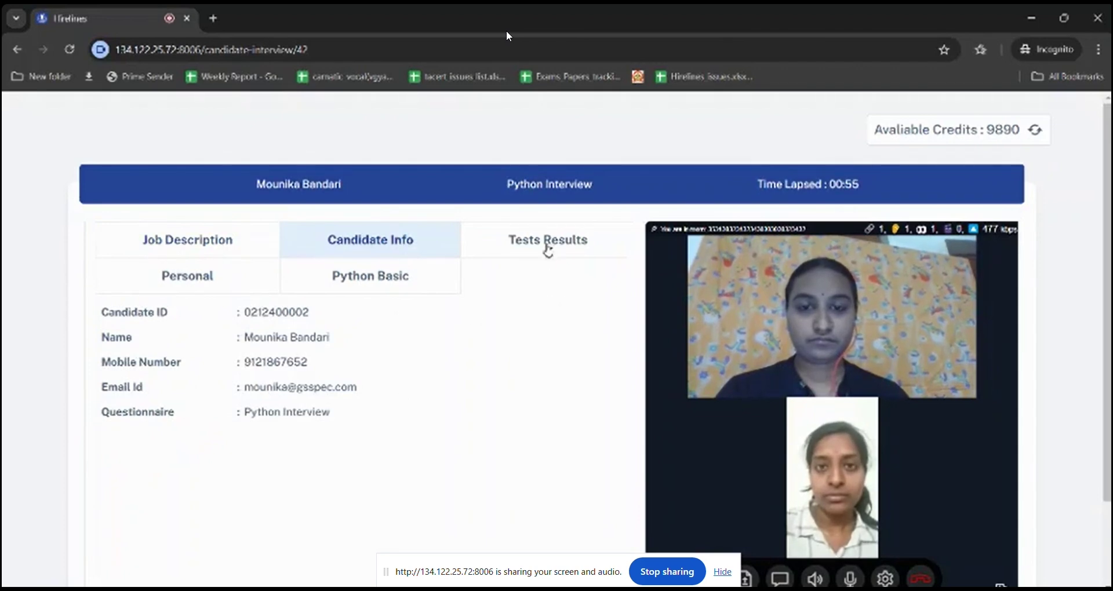
click(547, 249)
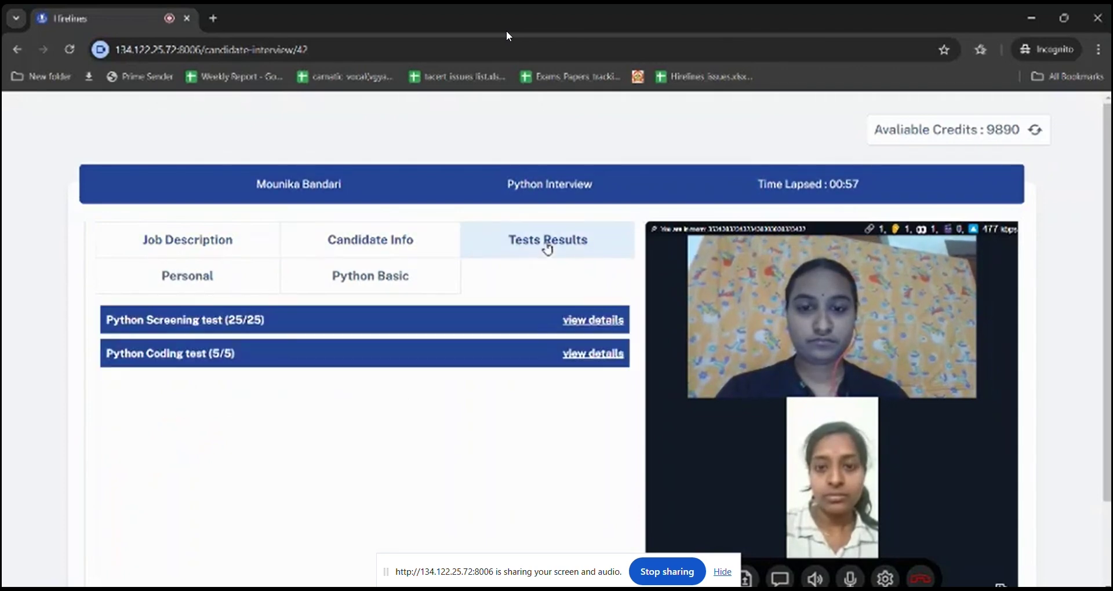
Expand details for the Python Screening (25/25) and Python Coding (5/5) tests
click(589, 319)
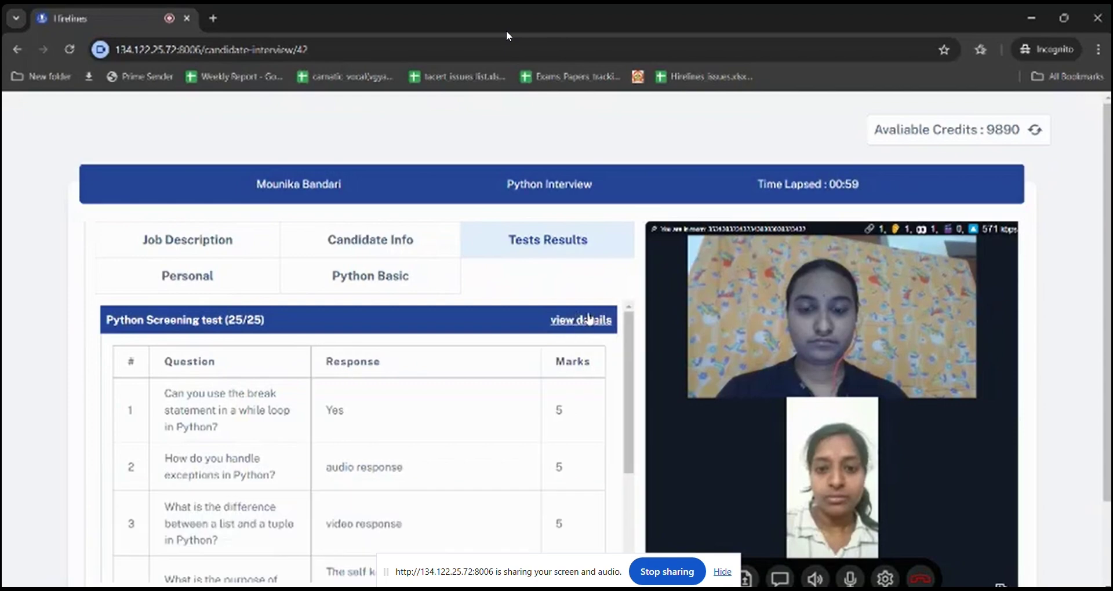
scroll(593, 377, down, 5)
scroll(594, 415, down, 1)
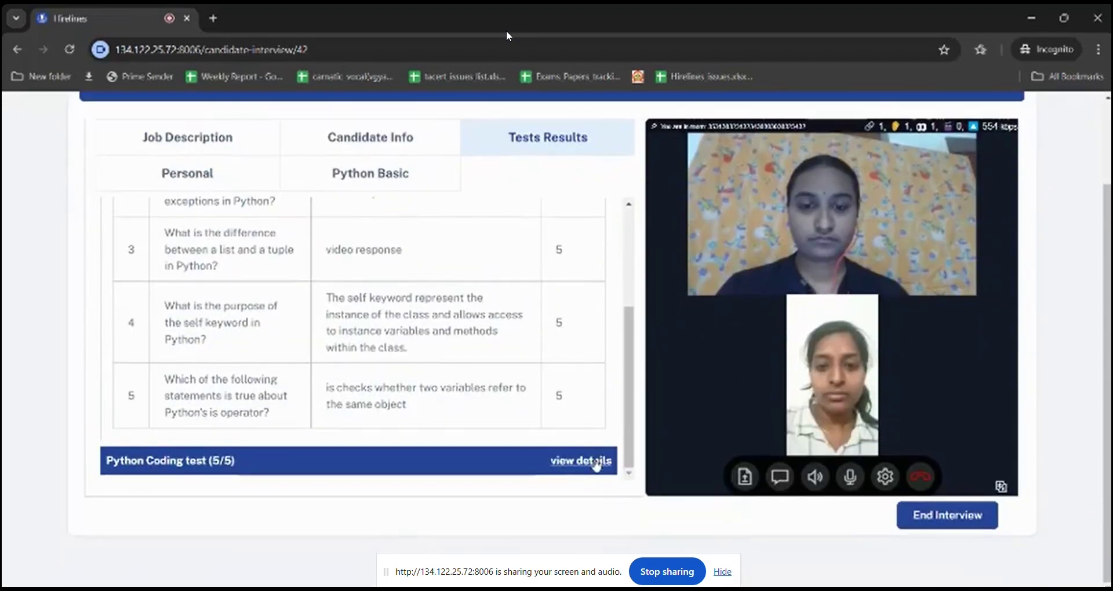
click(597, 462)
scroll(596, 464, down, 7)
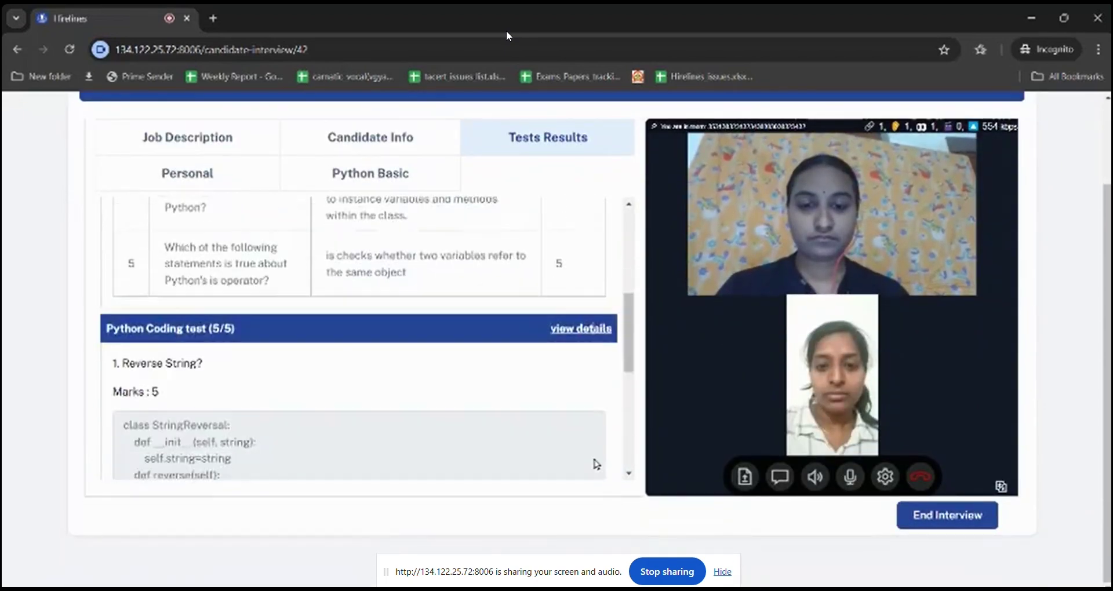
scroll(596, 464, up, 10)
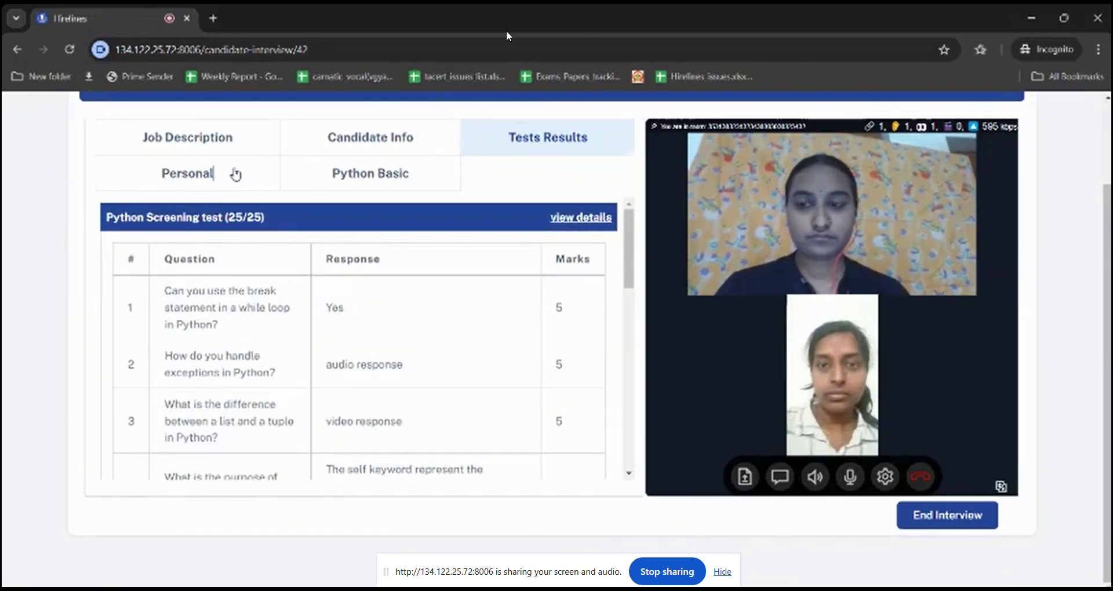
On the Personal tab, rate tell-me-about-yourself 3, career goals 4 and greatest strength 3
click(235, 174)
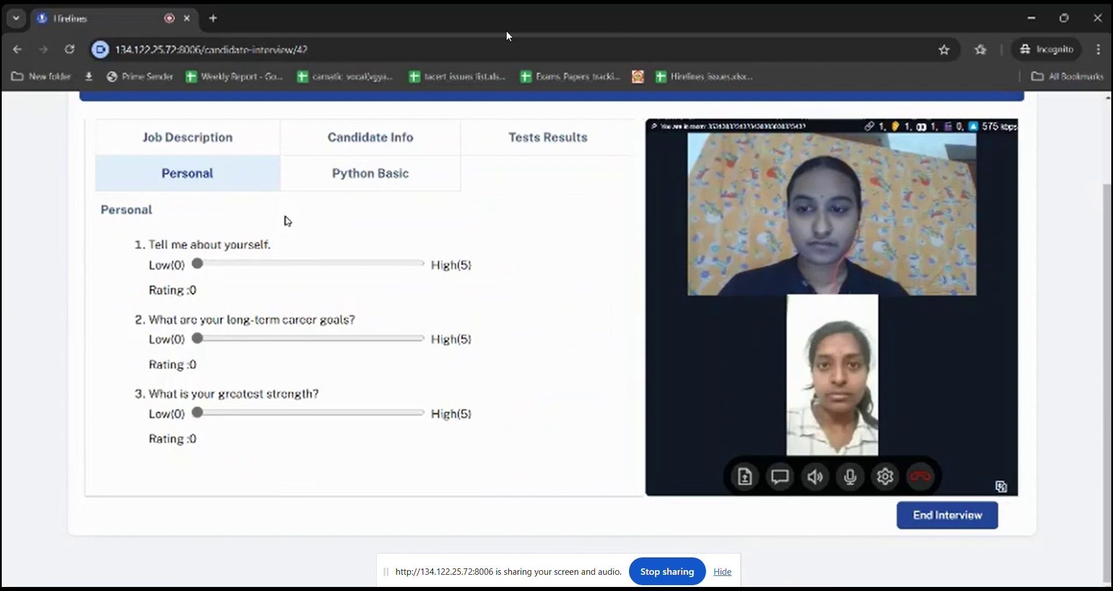
click(328, 263)
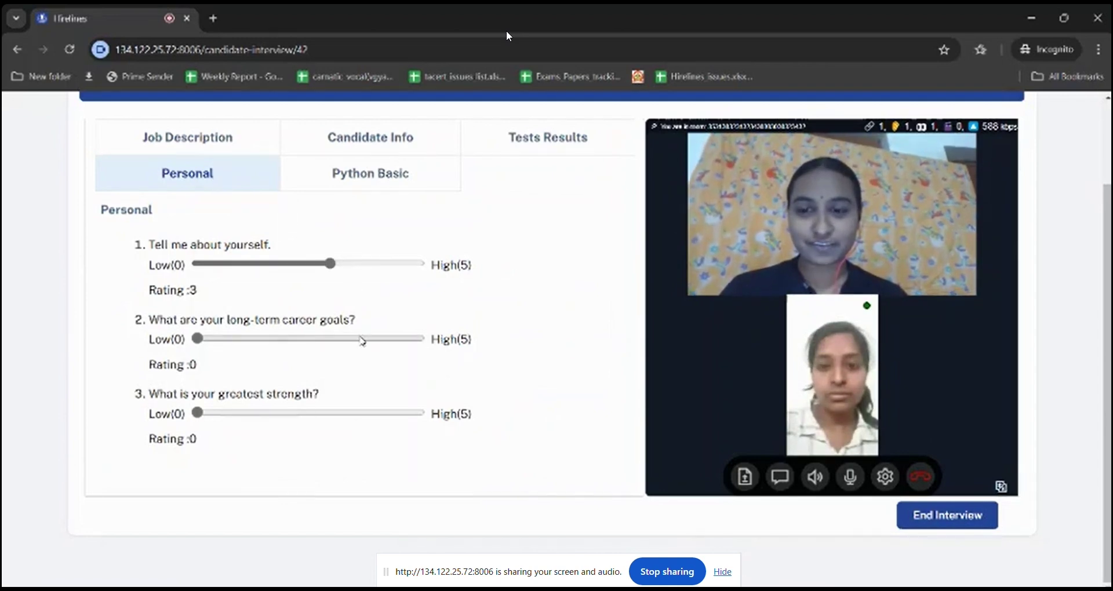
click(369, 340)
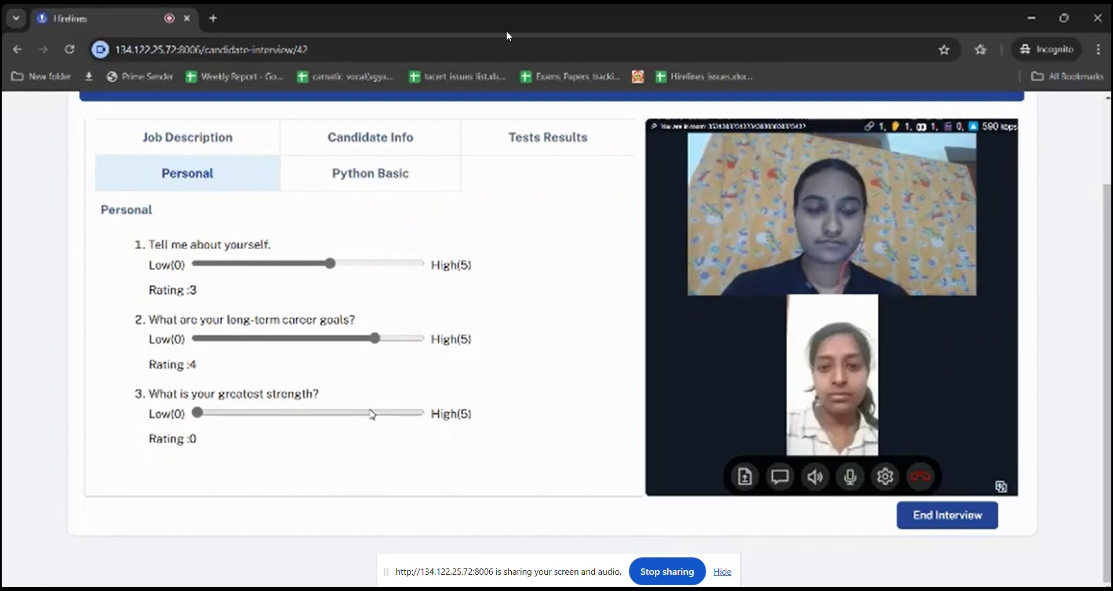
click(341, 413)
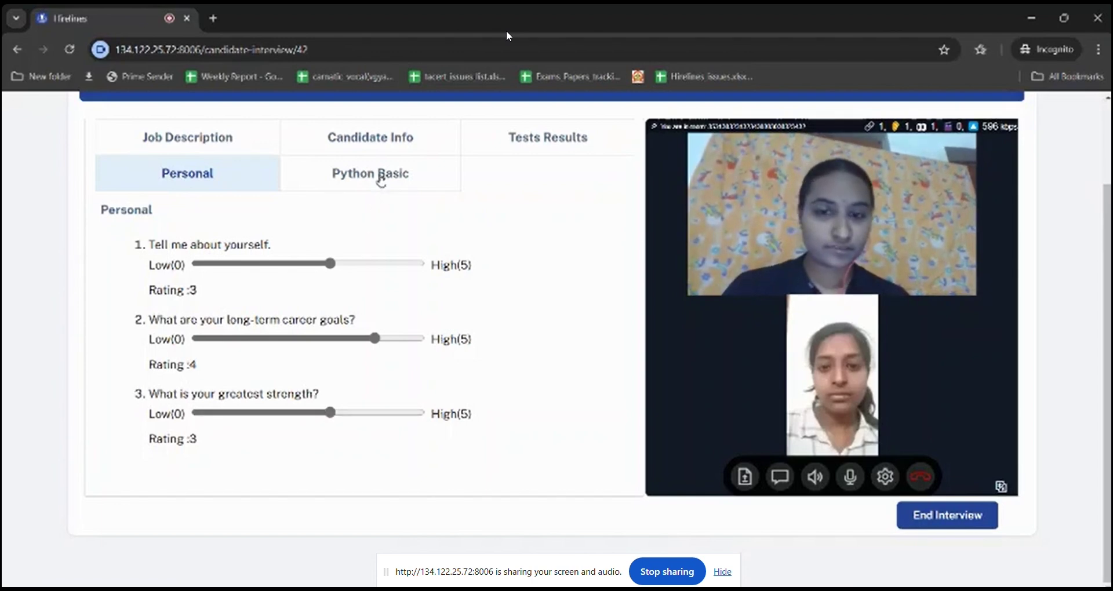
On the Python Basic tab, rate data types 4, dictionaries 3 and key features 4
click(381, 180)
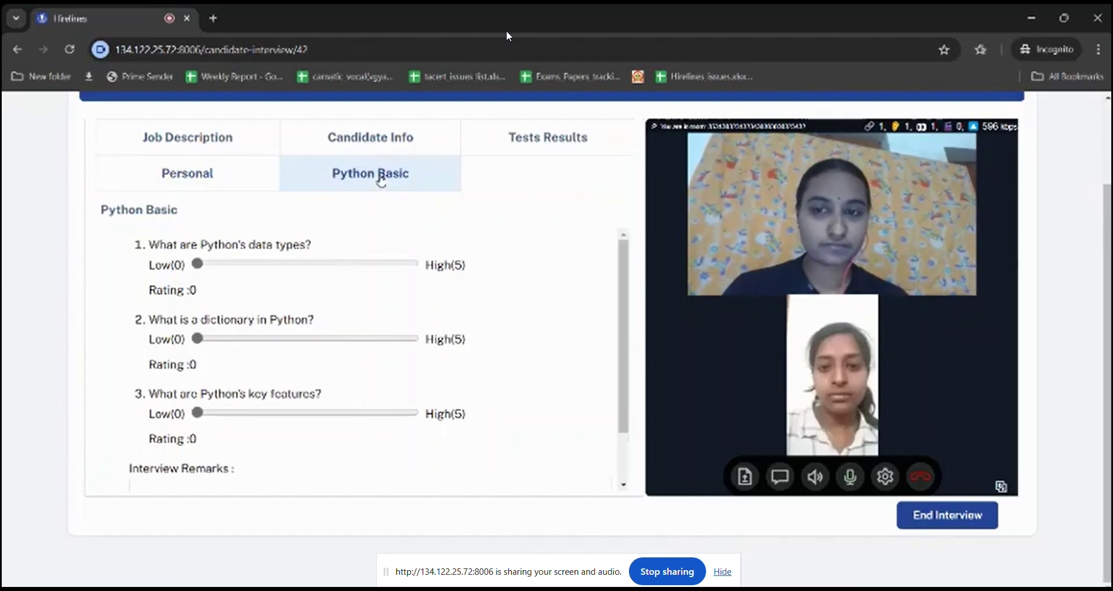
click(369, 263)
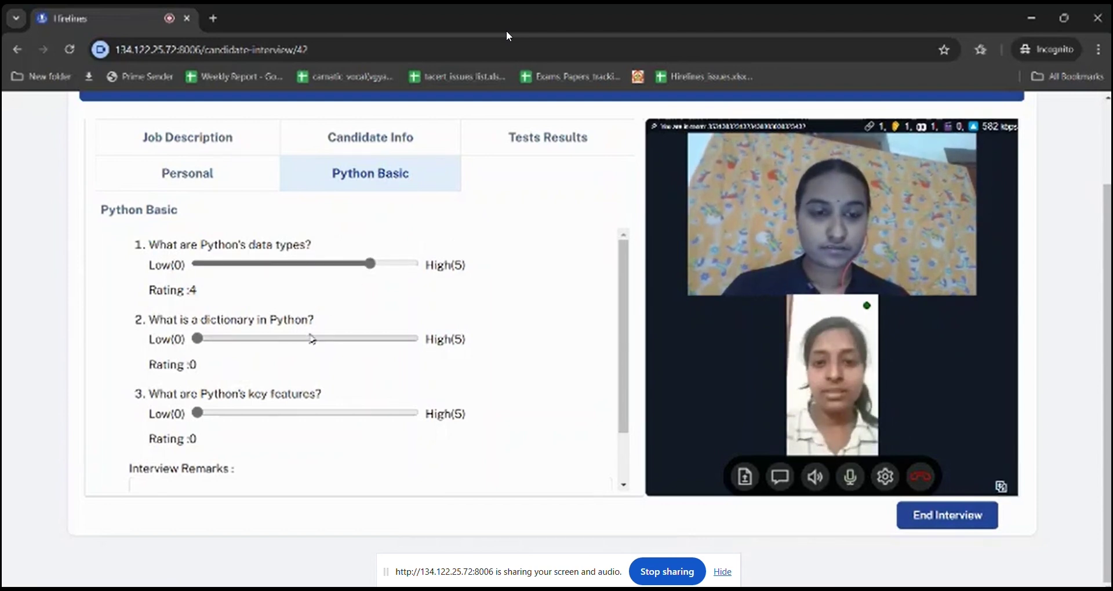
click(314, 339)
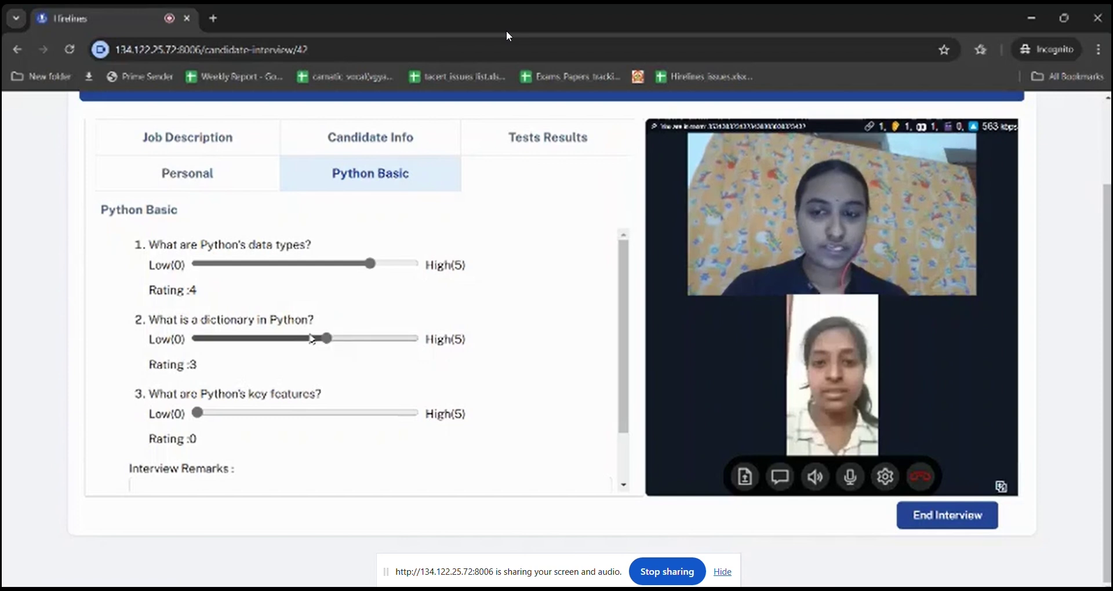
click(381, 414)
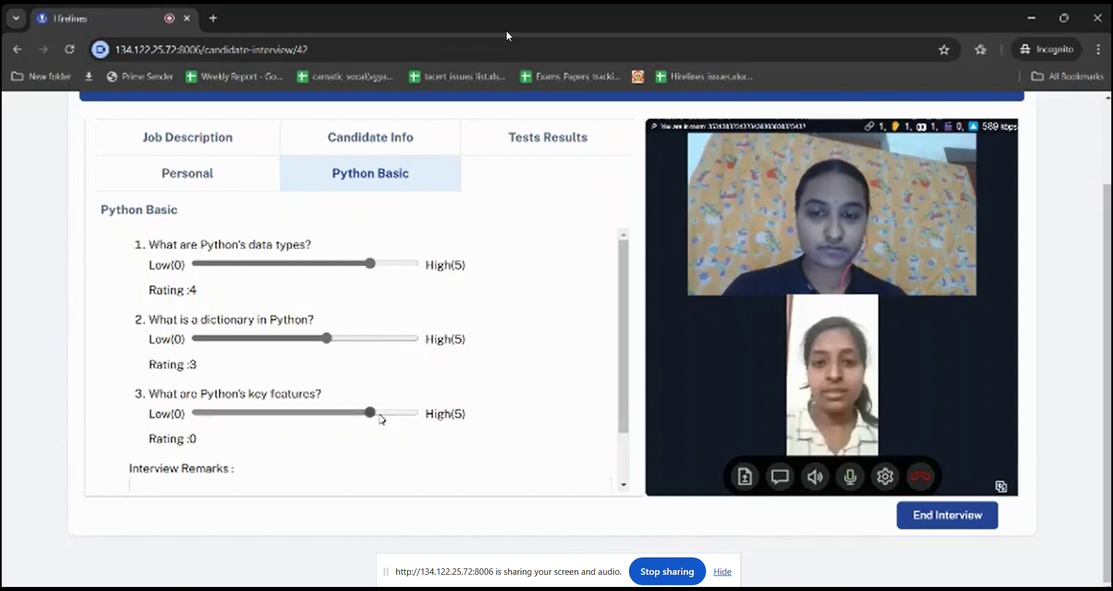
scroll(528, 445, down, 1)
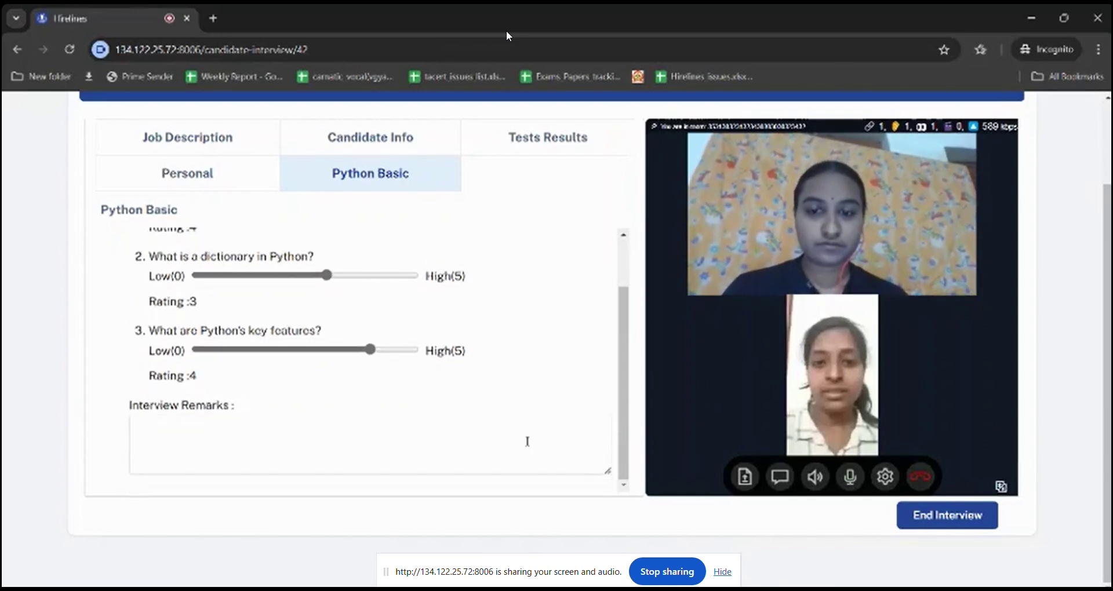
click(527, 442)
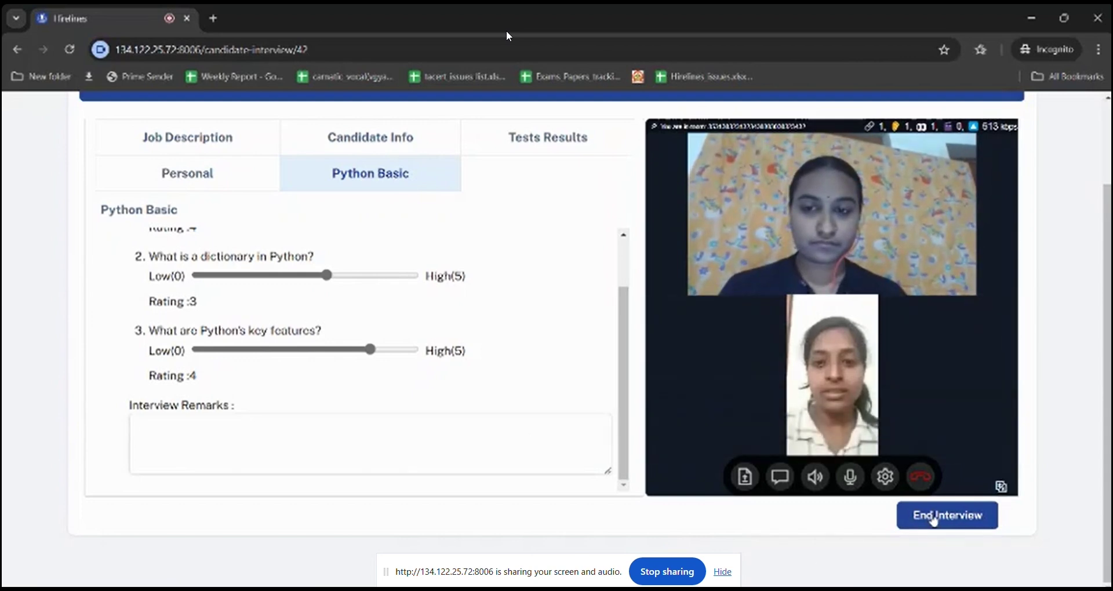
End the interview and dismiss the upload confirmation
click(934, 519)
click(550, 436)
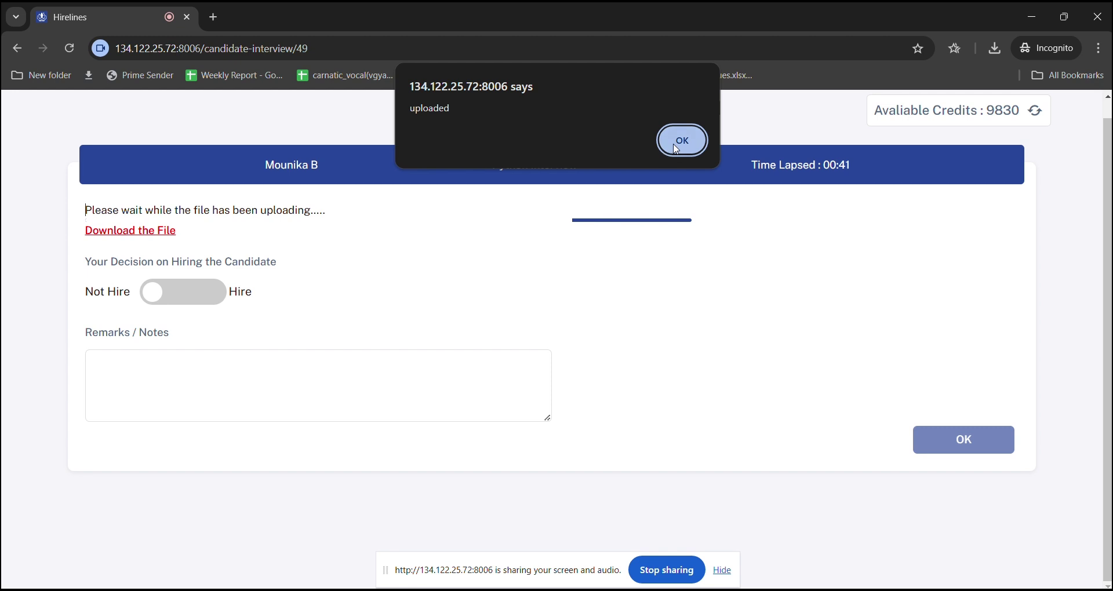
click(674, 145)
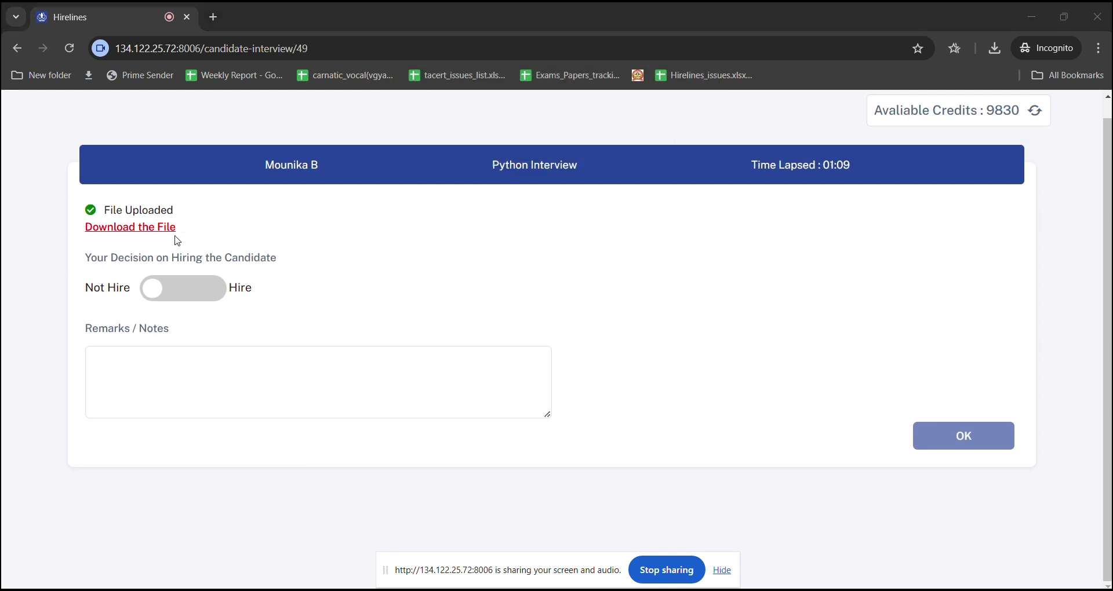
Mark the candidate Hire with remark 'candidate has good communication skills' and submit
click(211, 296)
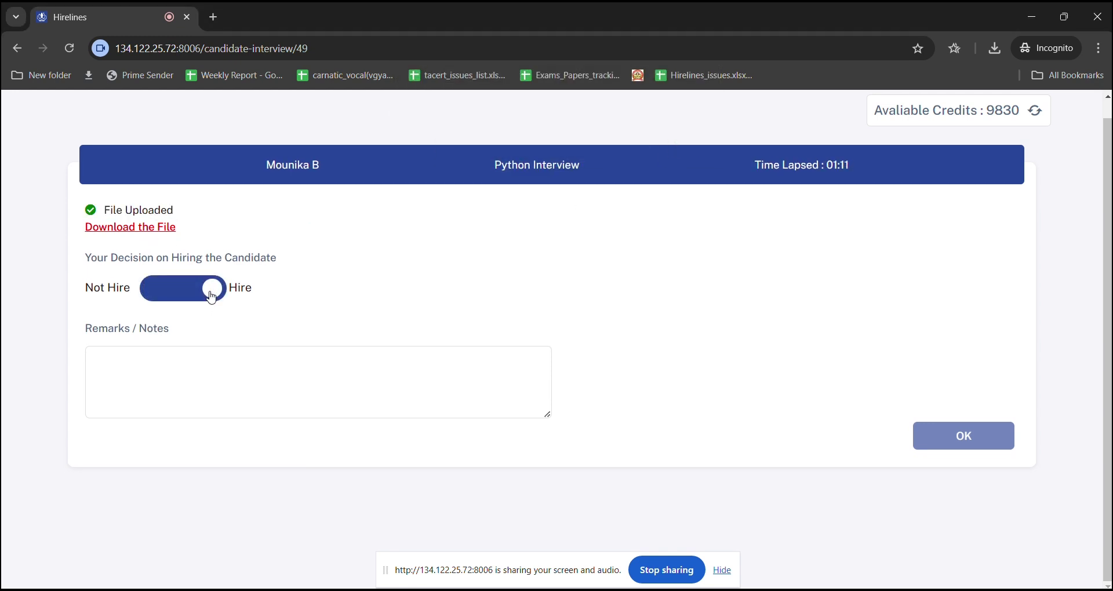
click(203, 370)
text(candida)
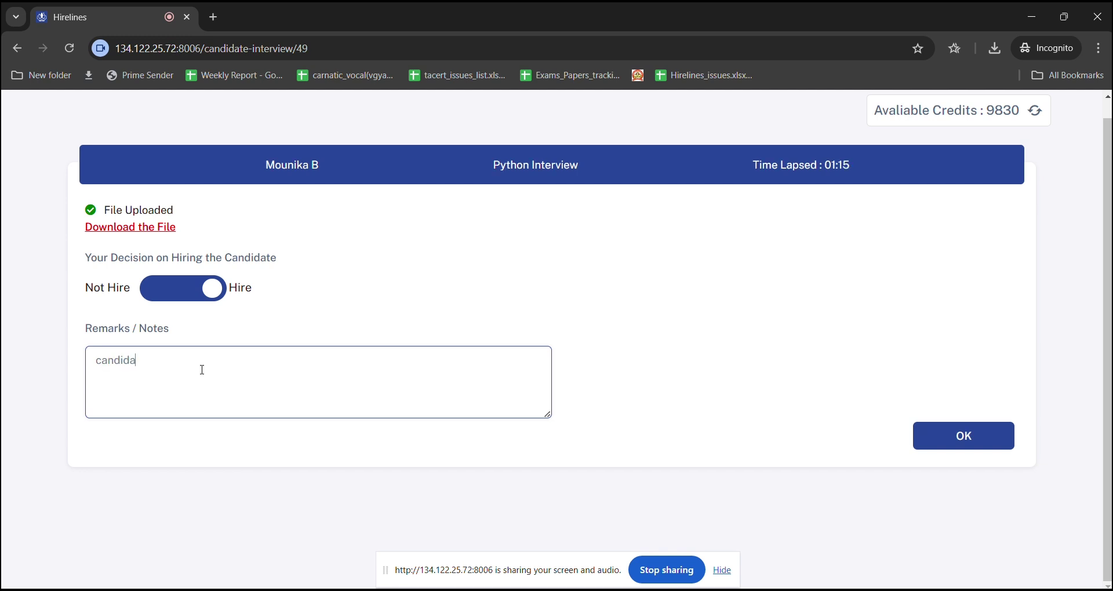
text(te ha)
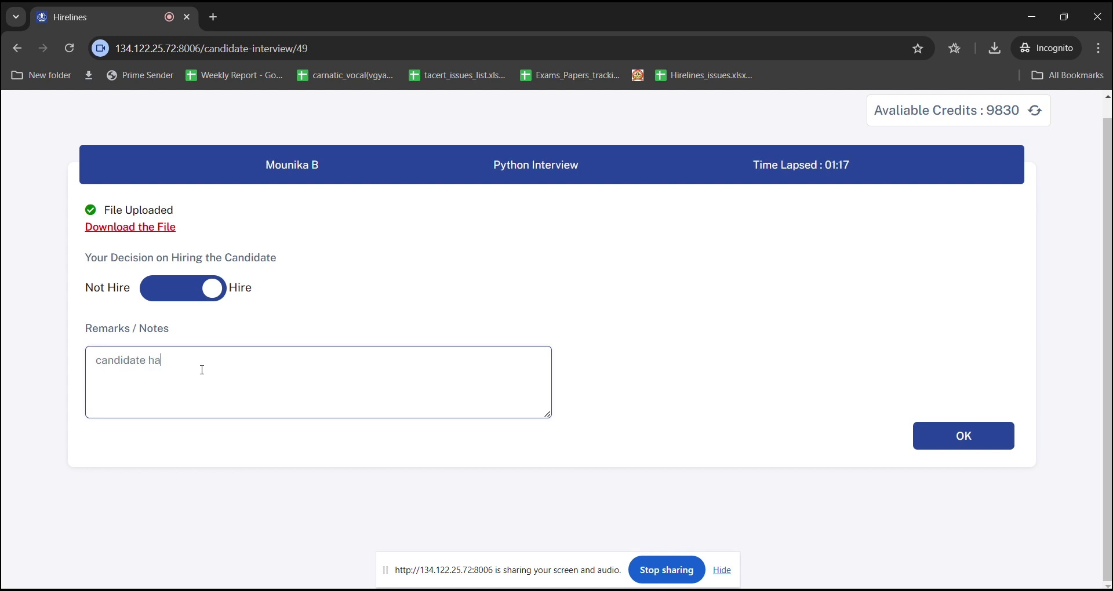
text(s good communicatio)
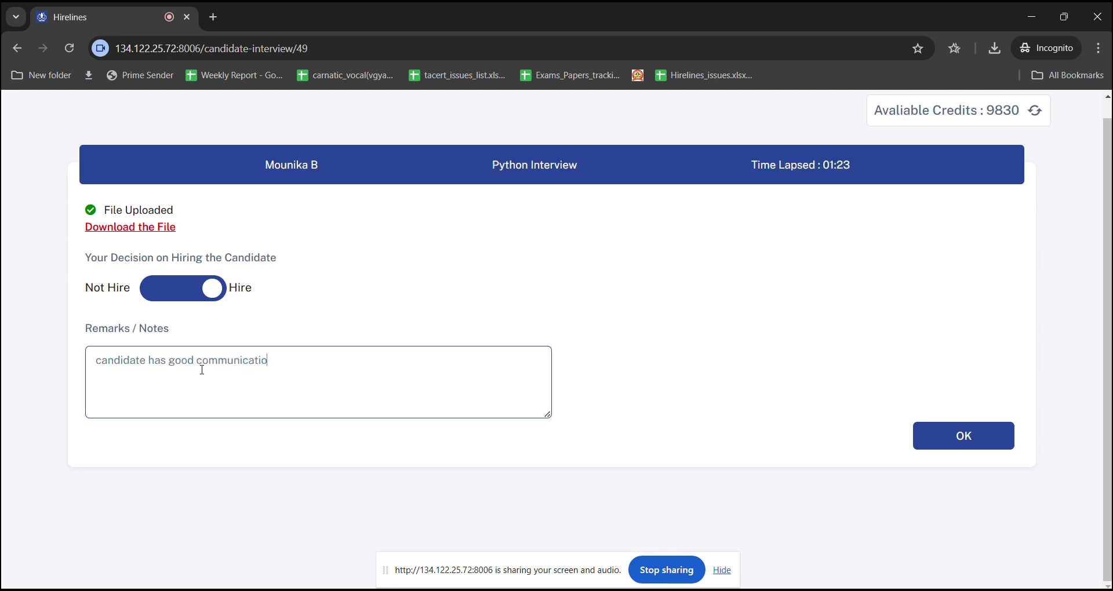
text(n skills.)
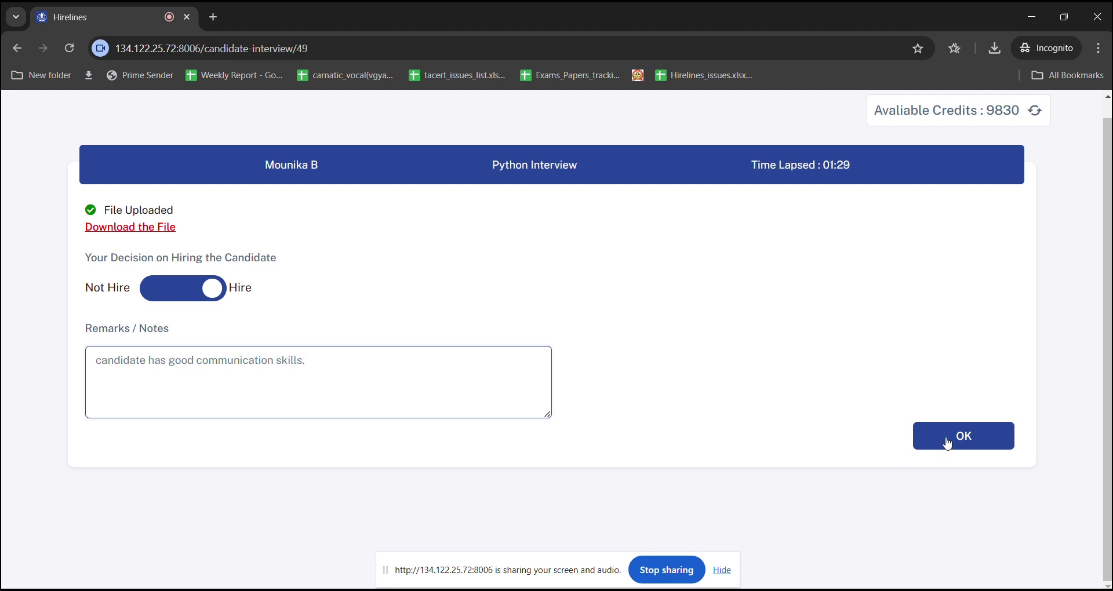
click(946, 438)
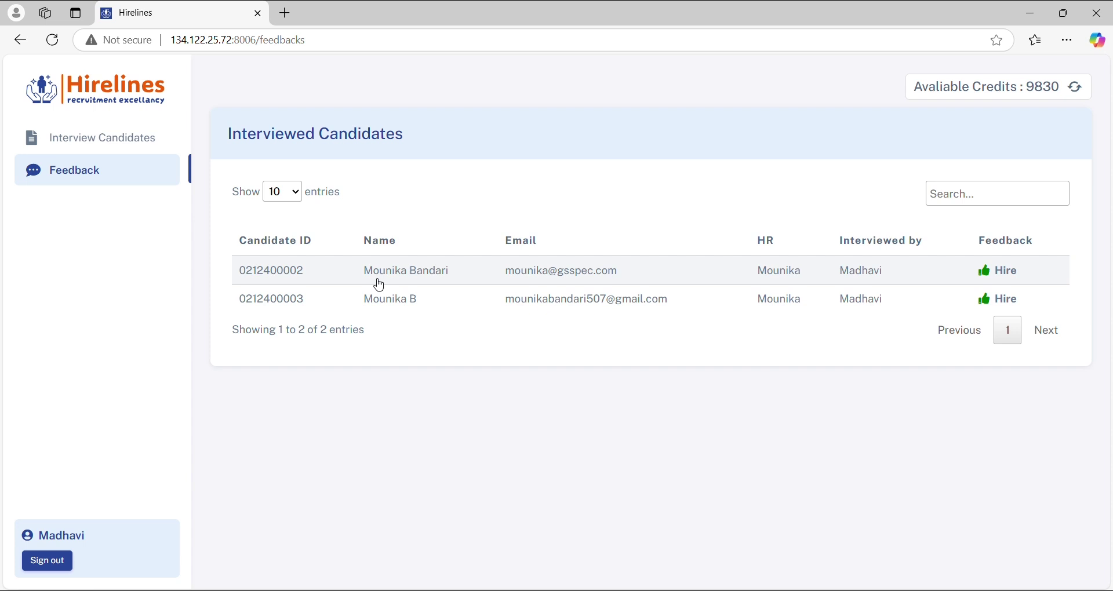
Submit Hire feedback with the communication-skills remark for the first interviewed candidate
click(379, 283)
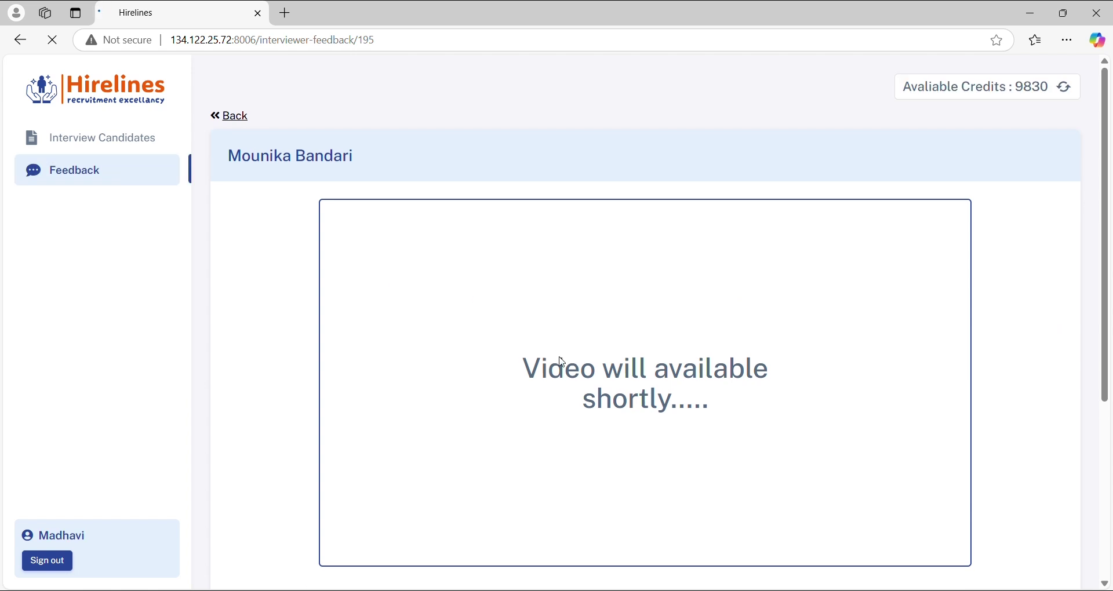
scroll(561, 361, down, 1)
scroll(562, 362, down, 3)
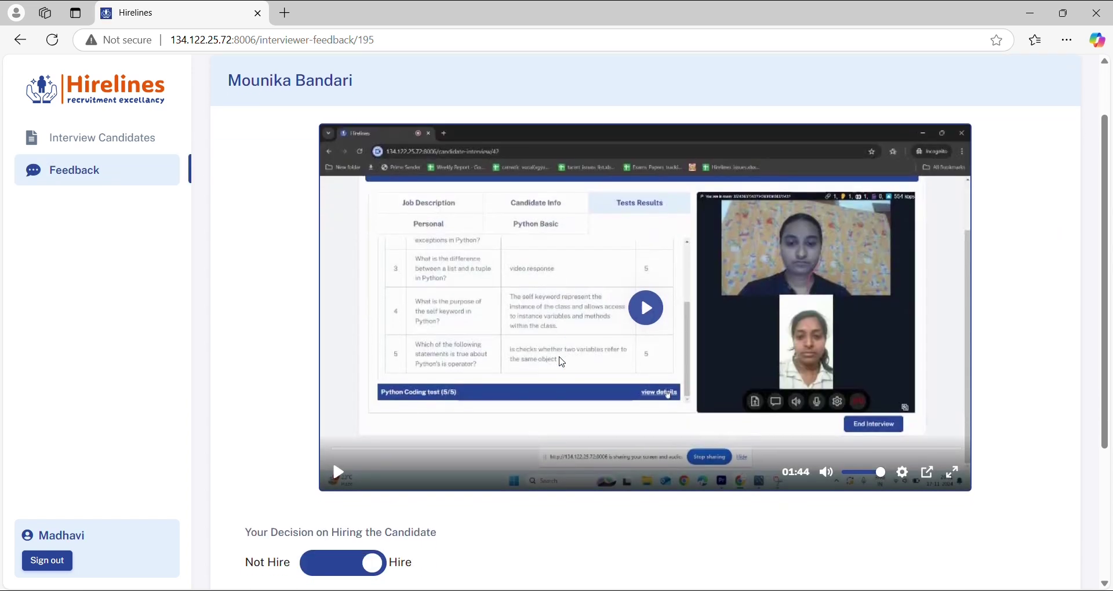
scroll(561, 362, down, 1)
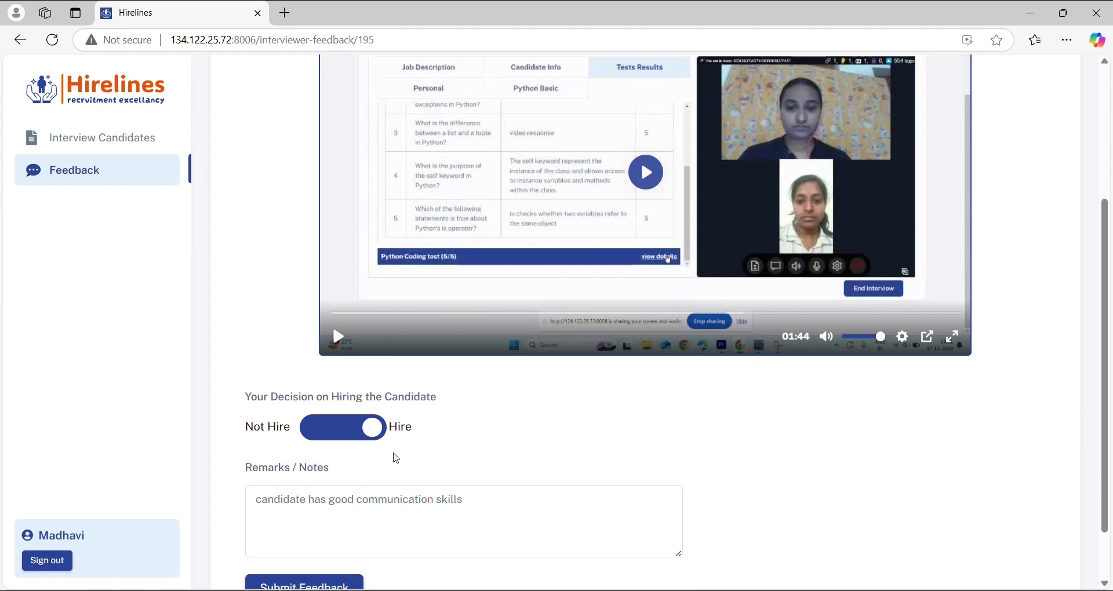
scroll(392, 456, down, 1)
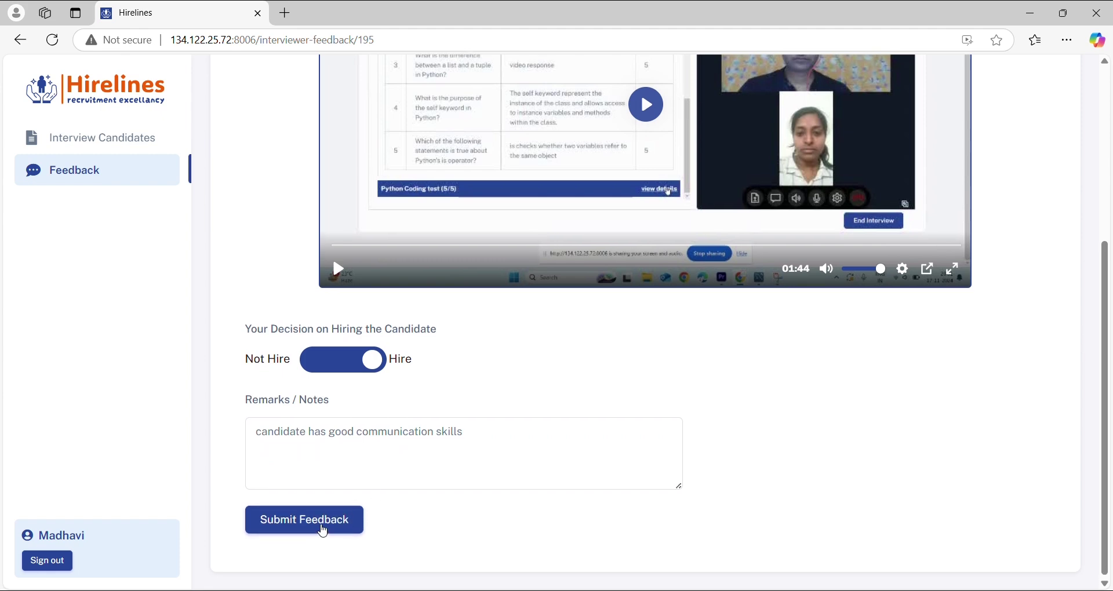
click(324, 531)
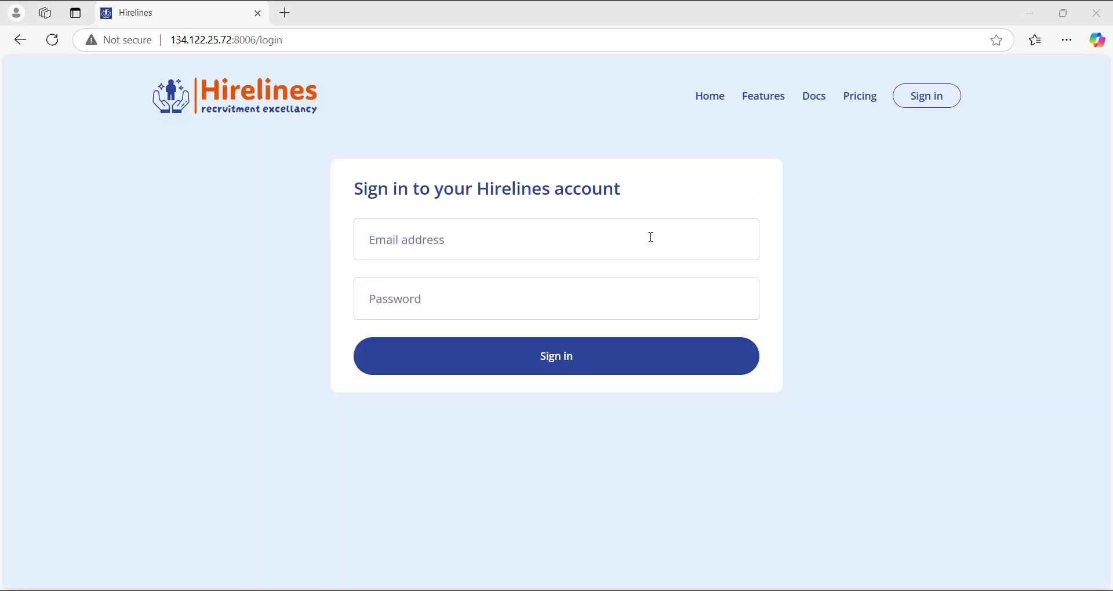
Sign in to Hirelines with the recruiter account's e-mail address and saved password
click(652, 237)
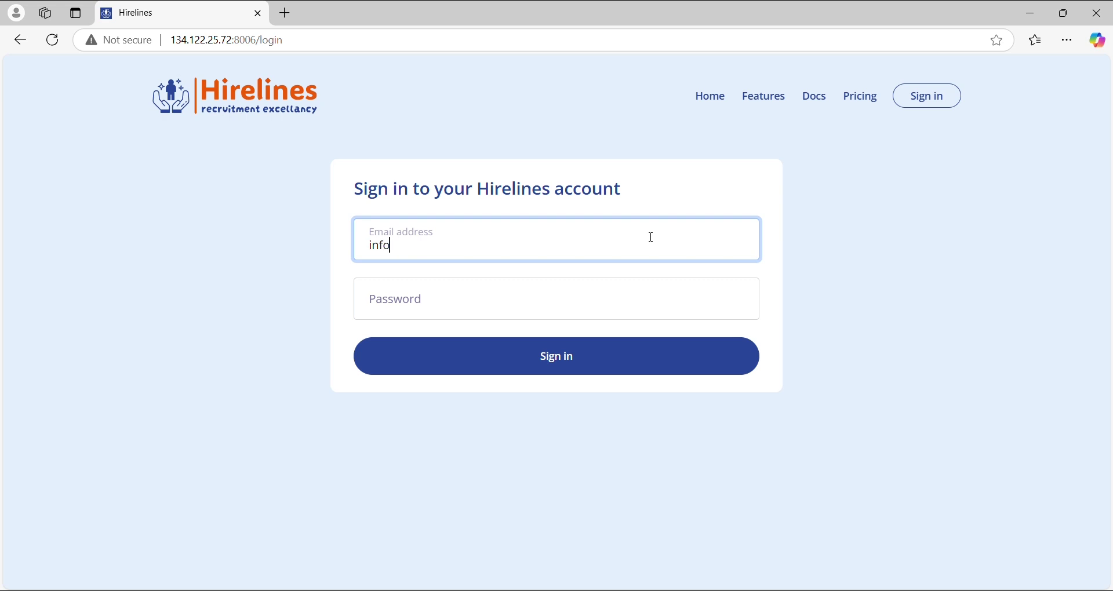
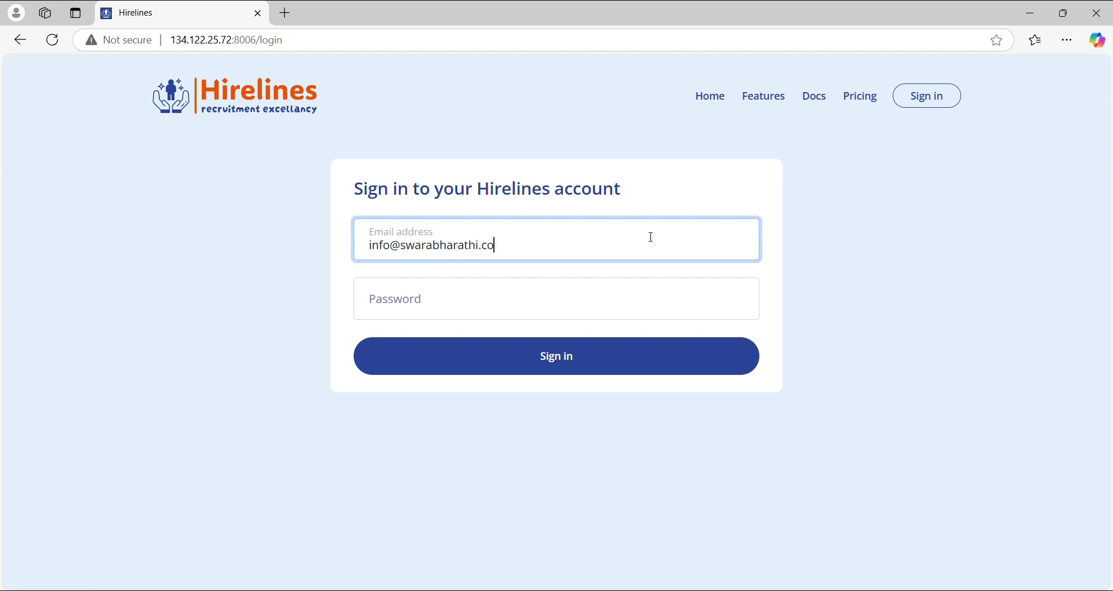
click(595, 283)
key(ctrl+v)
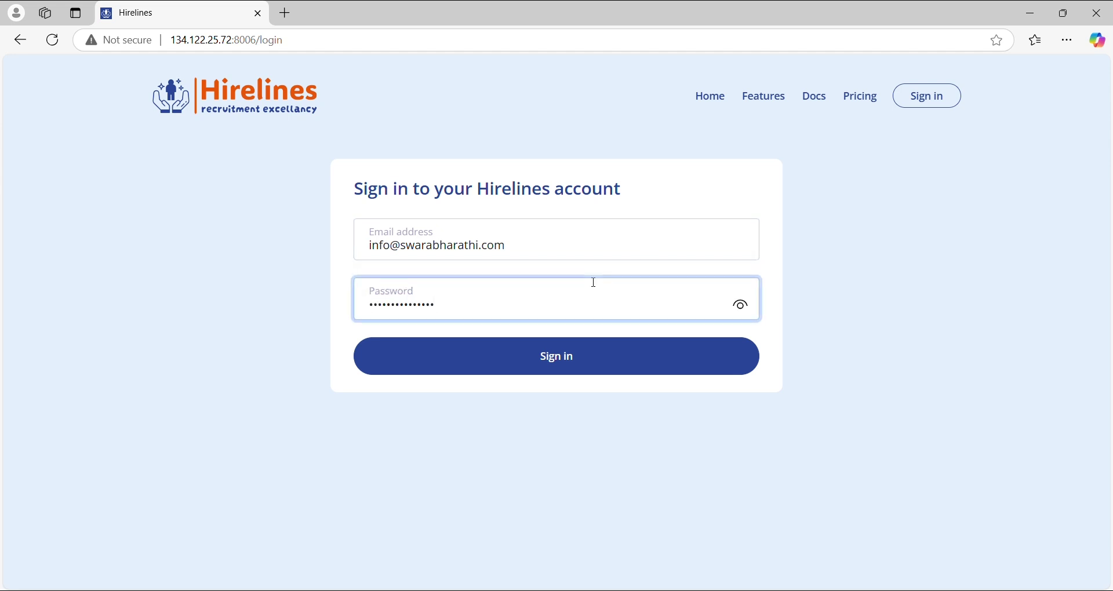
click(606, 360)
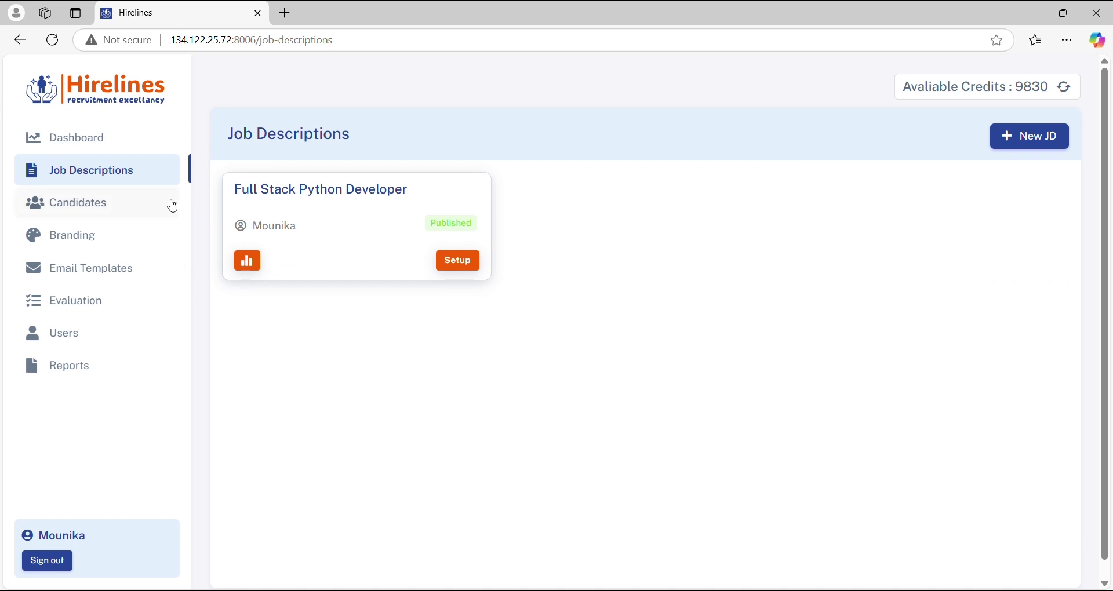
click(172, 206)
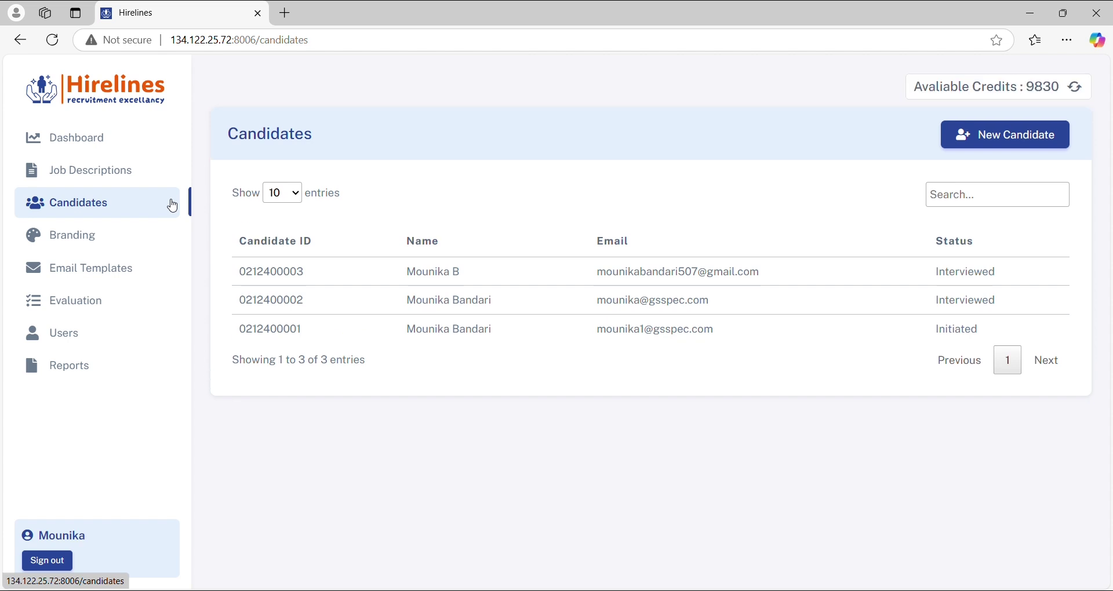
click(364, 306)
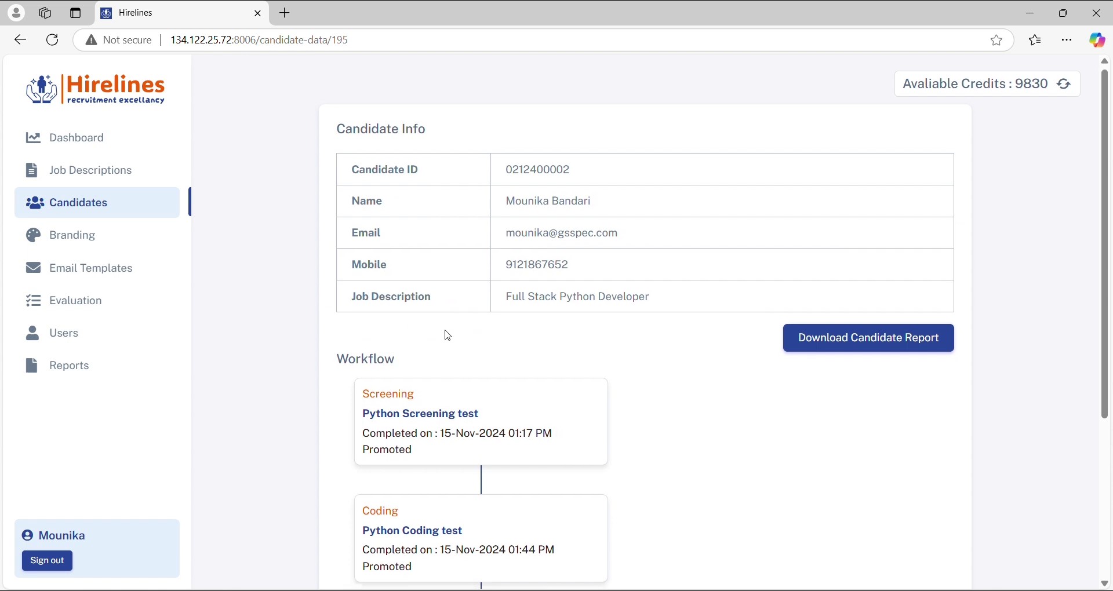
scroll(448, 336, down, 3)
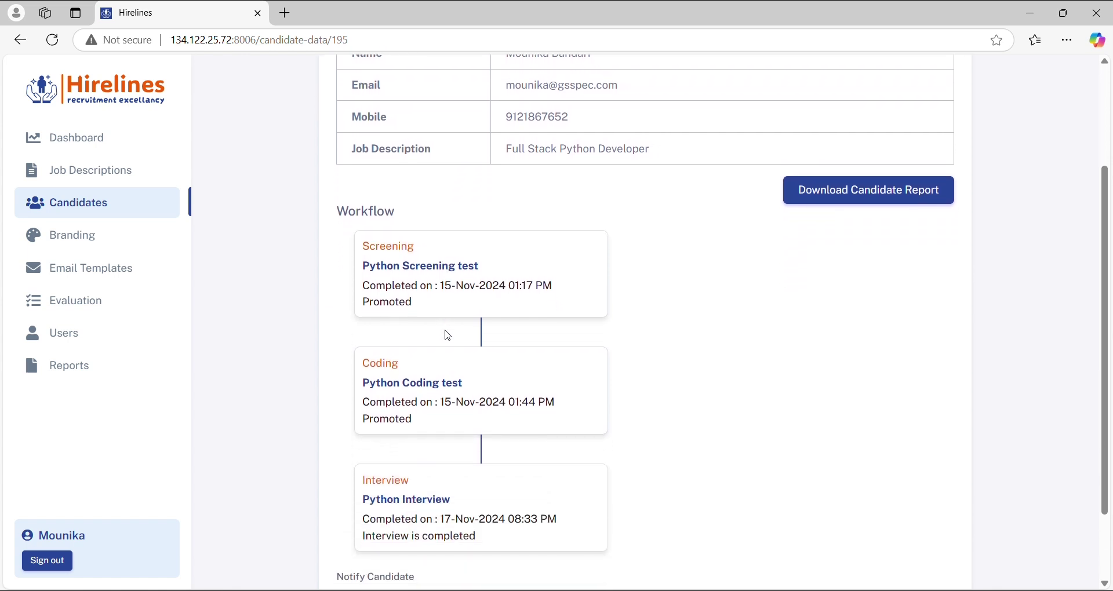
scroll(448, 336, down, 2)
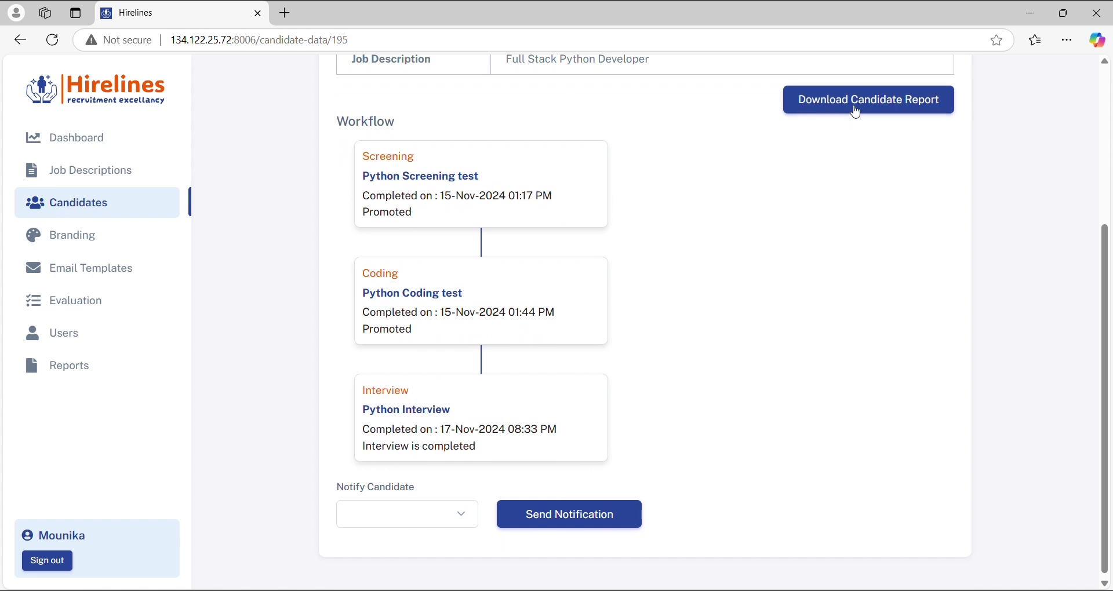
click(856, 111)
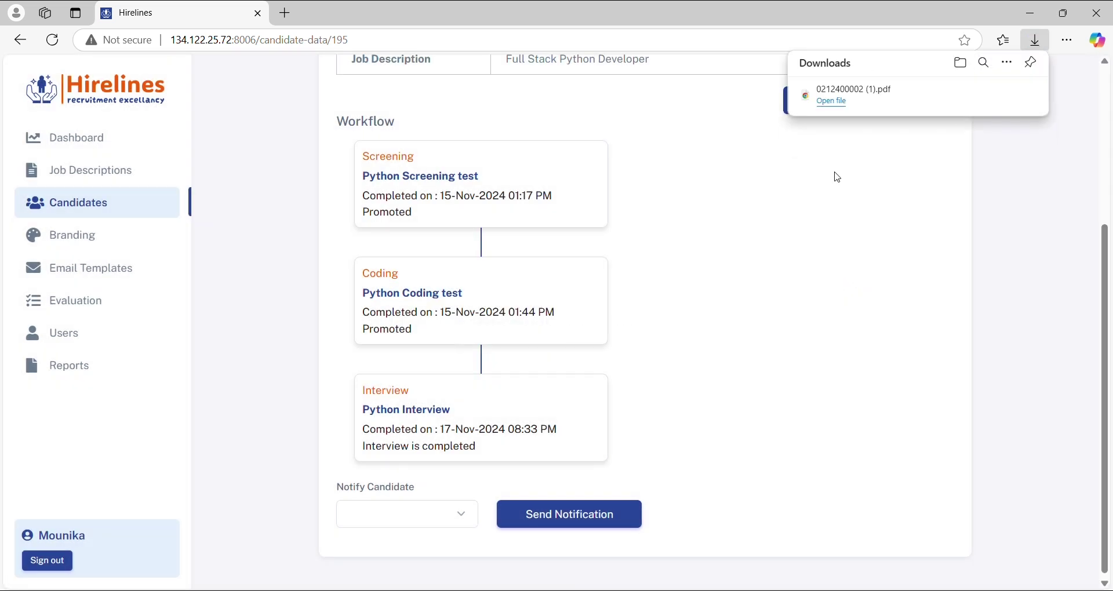
click(834, 103)
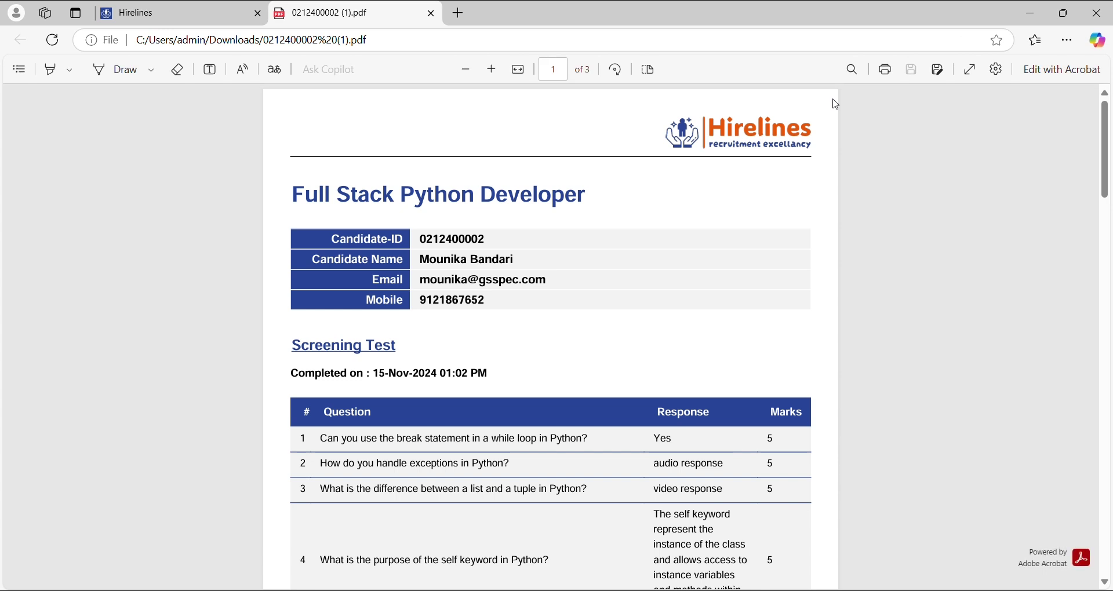
Scroll the three-page report to the Interviewer's Feedback table showing Hire, then return to Hirelines
scroll(666, 345, down, 1)
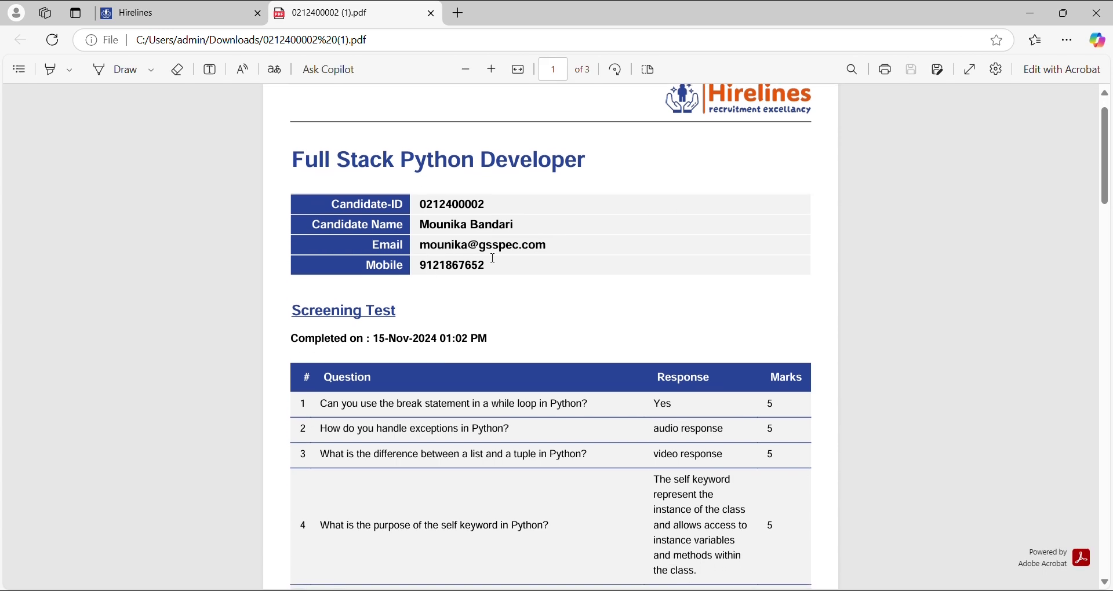
scroll(506, 300, down, 1)
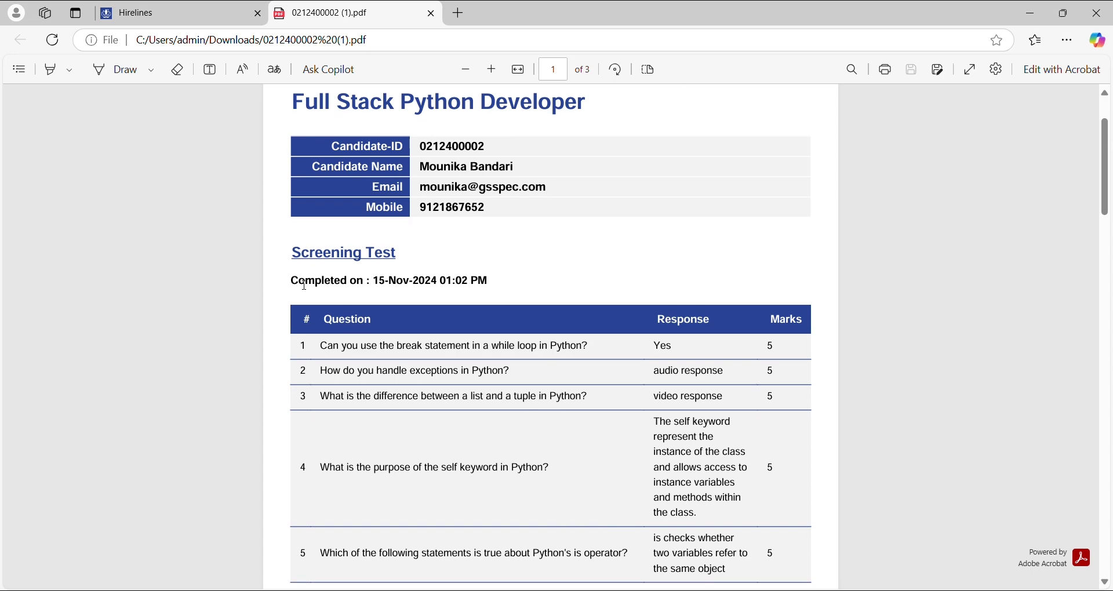
scroll(413, 277, down, 5)
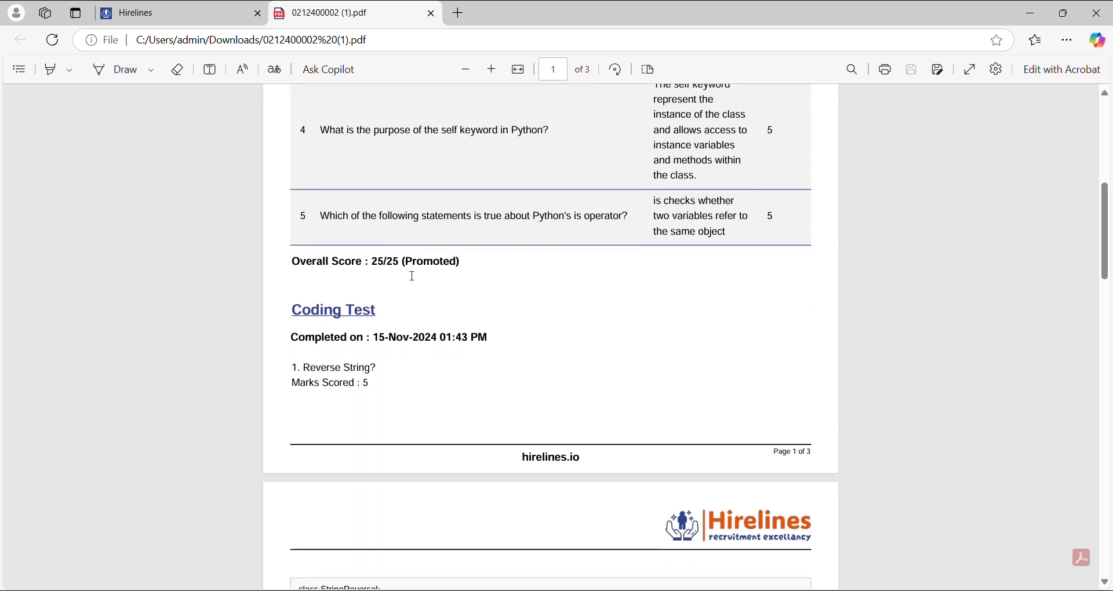
scroll(373, 309, down, 7)
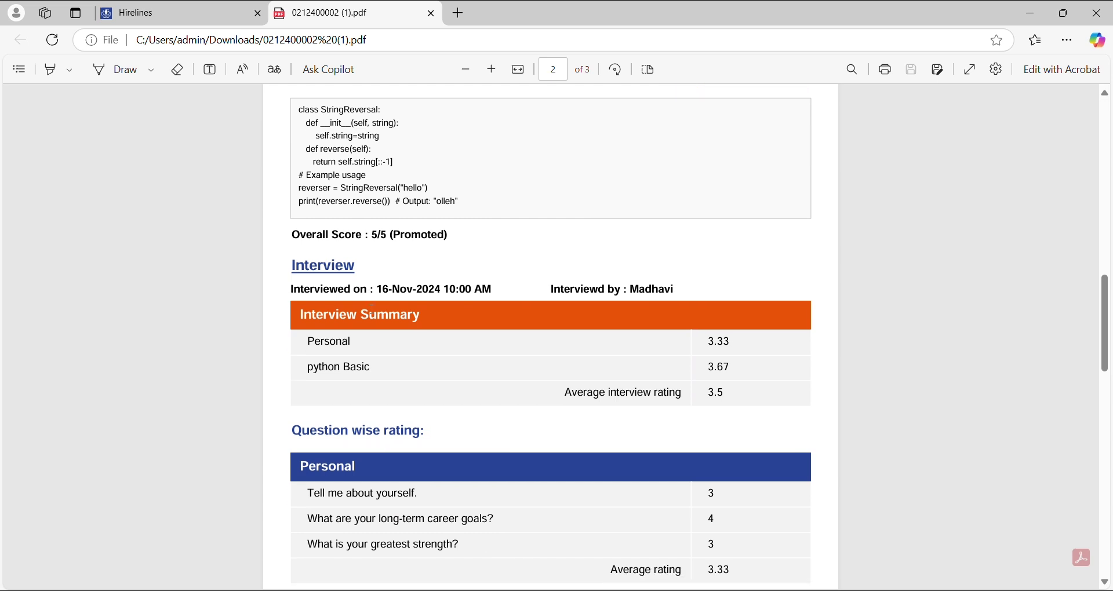
scroll(415, 369, down, 2)
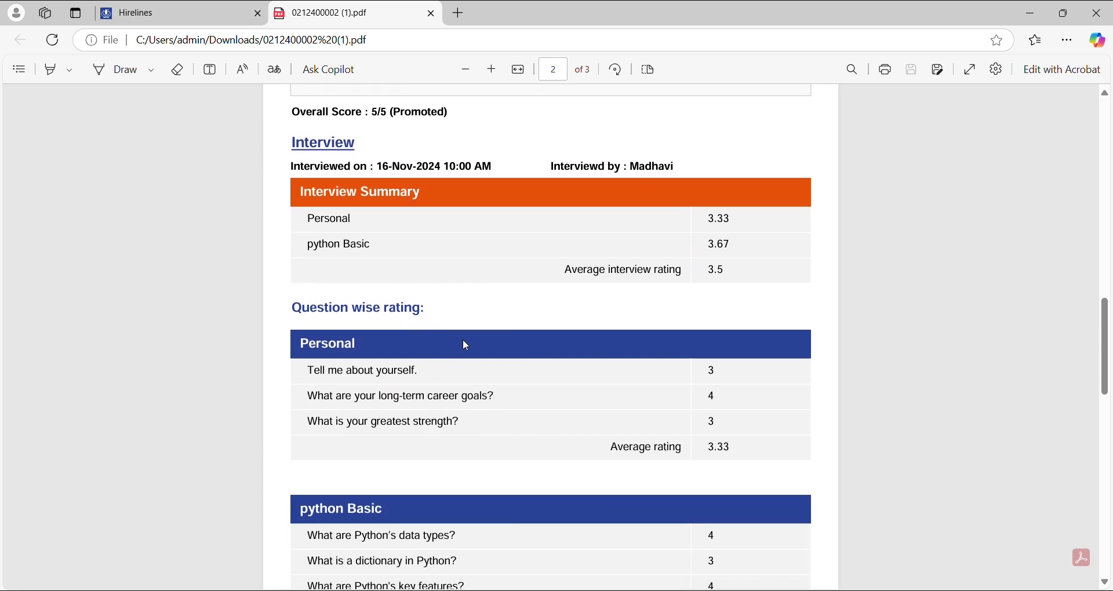
scroll(465, 347, down, 6)
scroll(467, 346, down, 5)
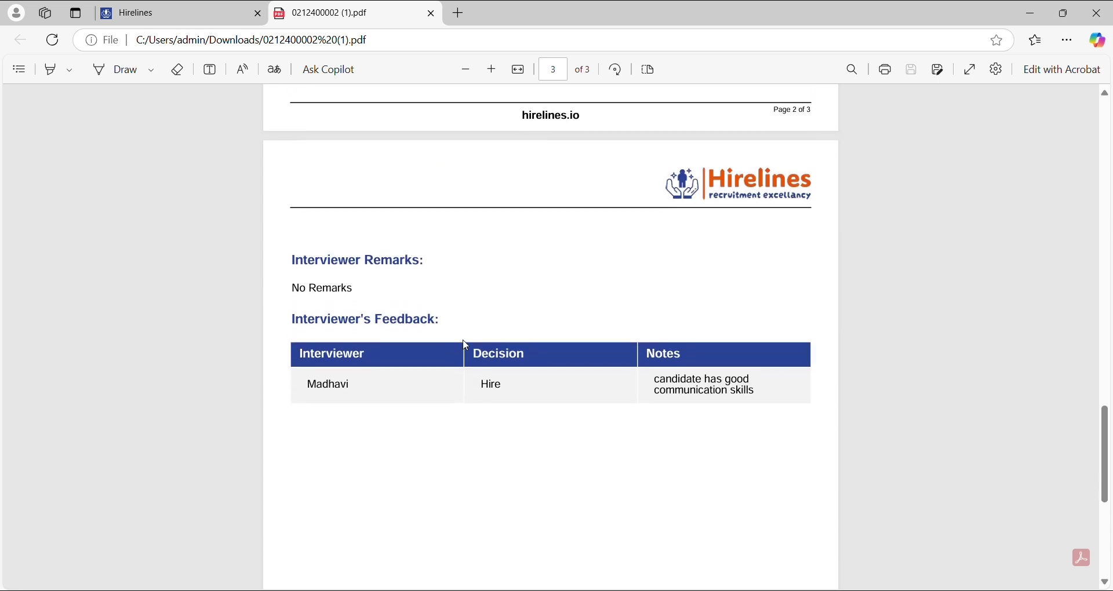
scroll(467, 346, down, 2)
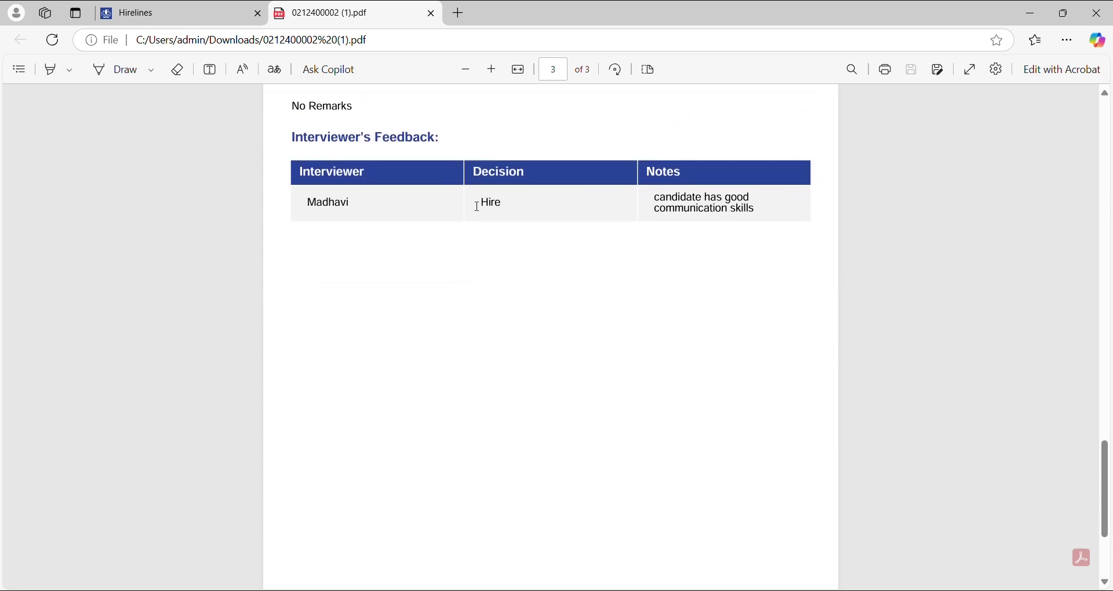
click(222, 24)
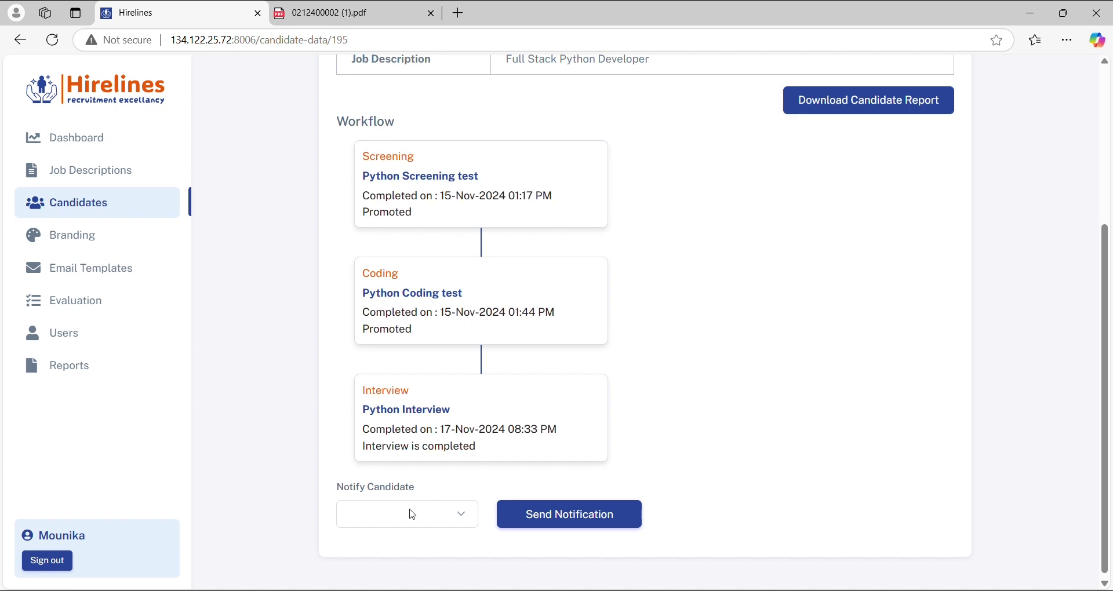
Send the candidate a Selected notification so the offer letter is released
click(413, 518)
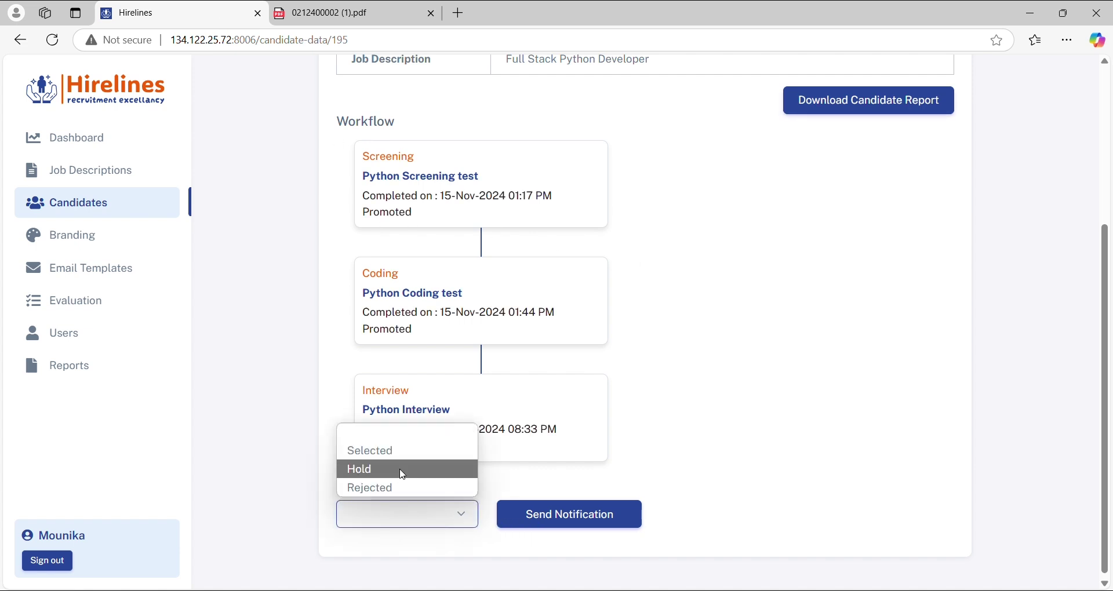
click(398, 457)
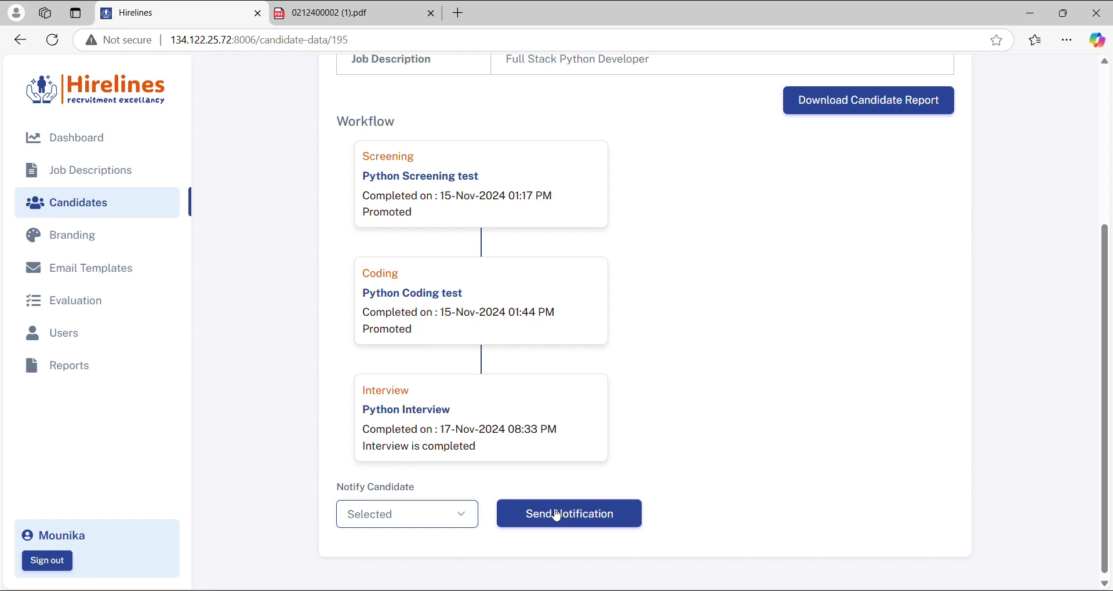
click(557, 515)
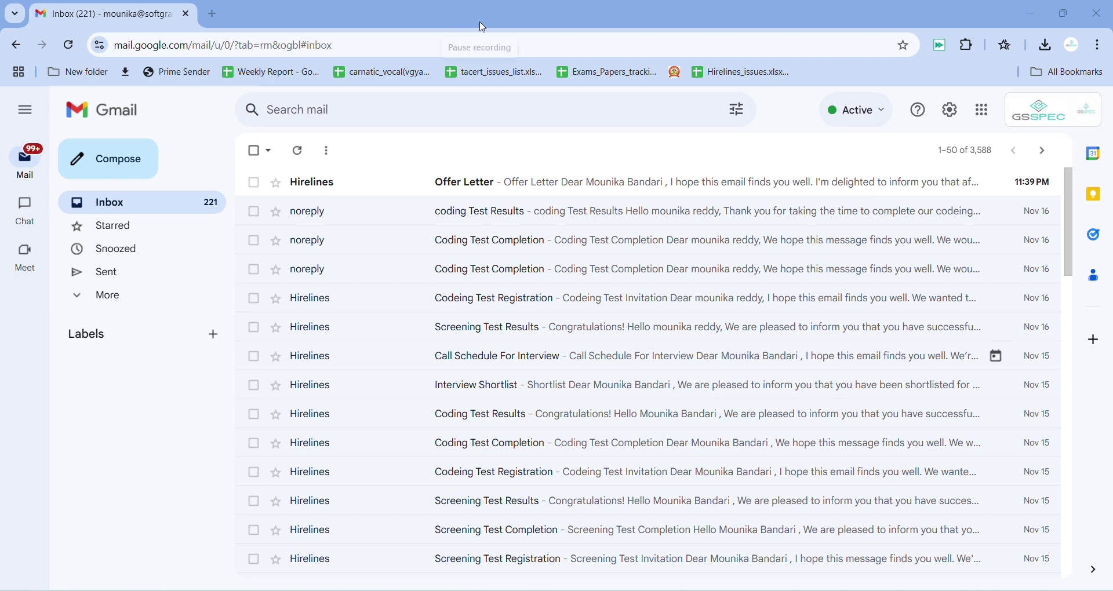
Read the Offer Letter email offering the Full Stack Python Developer role at Swarabharathi
click(505, 180)
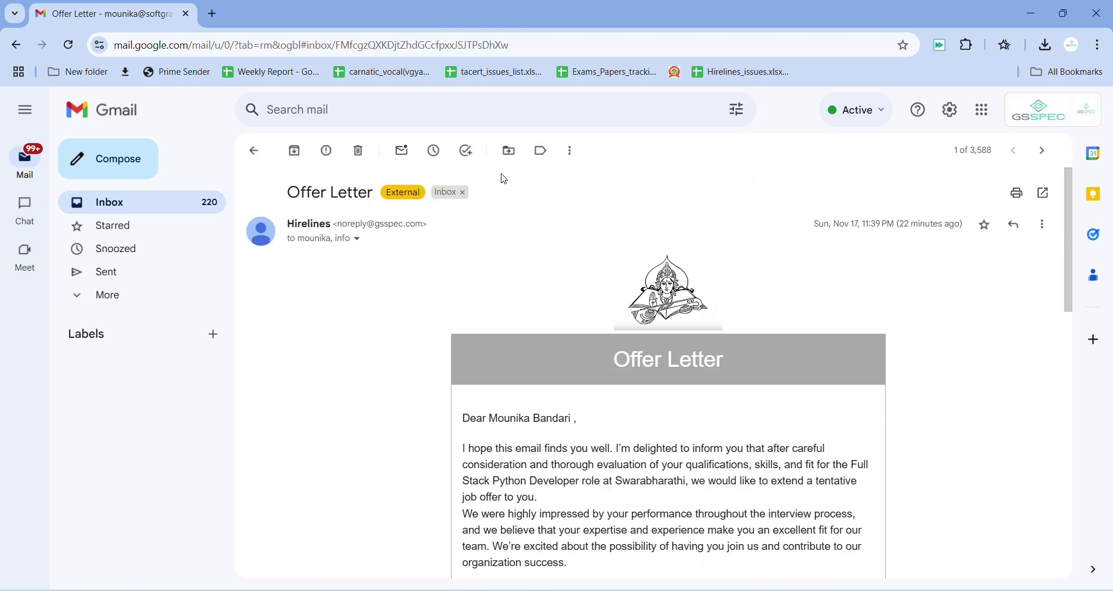
scroll(593, 360, down, 7)
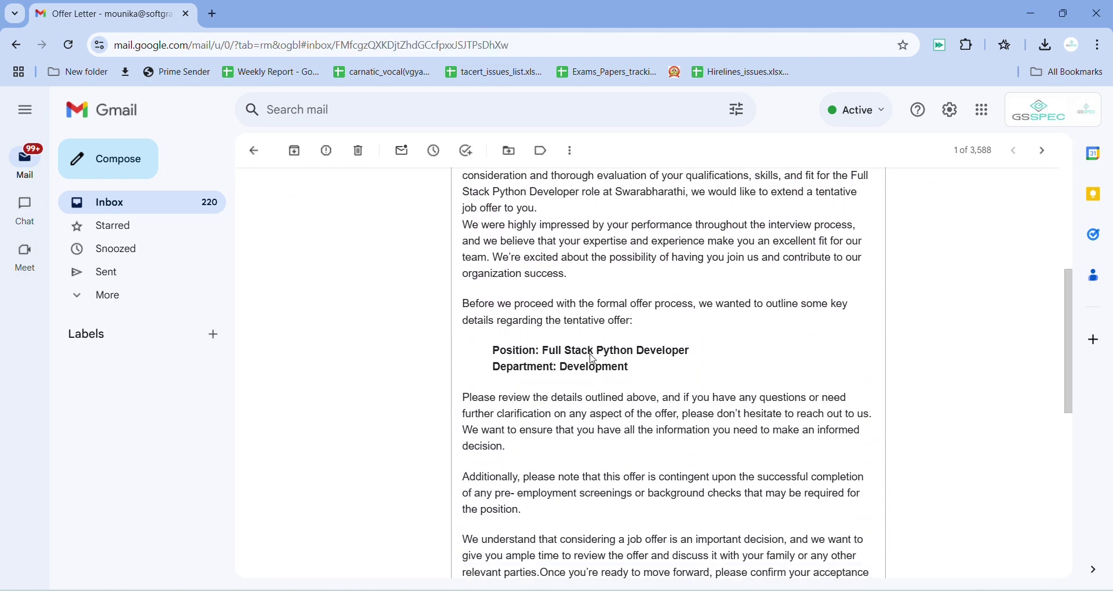
scroll(592, 355, down, 4)
scroll(592, 355, up, 10)
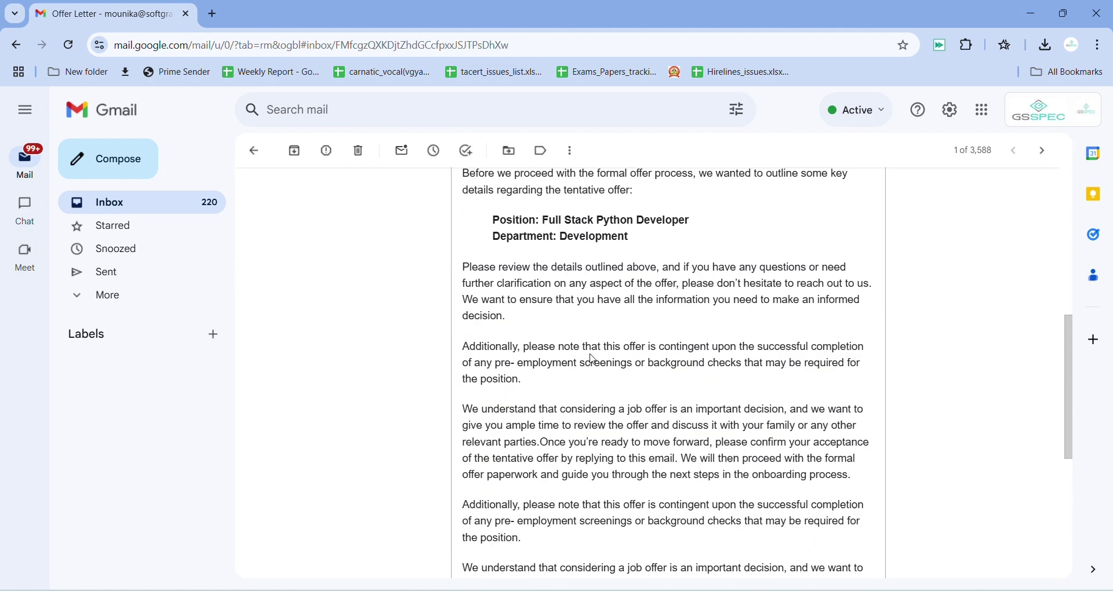